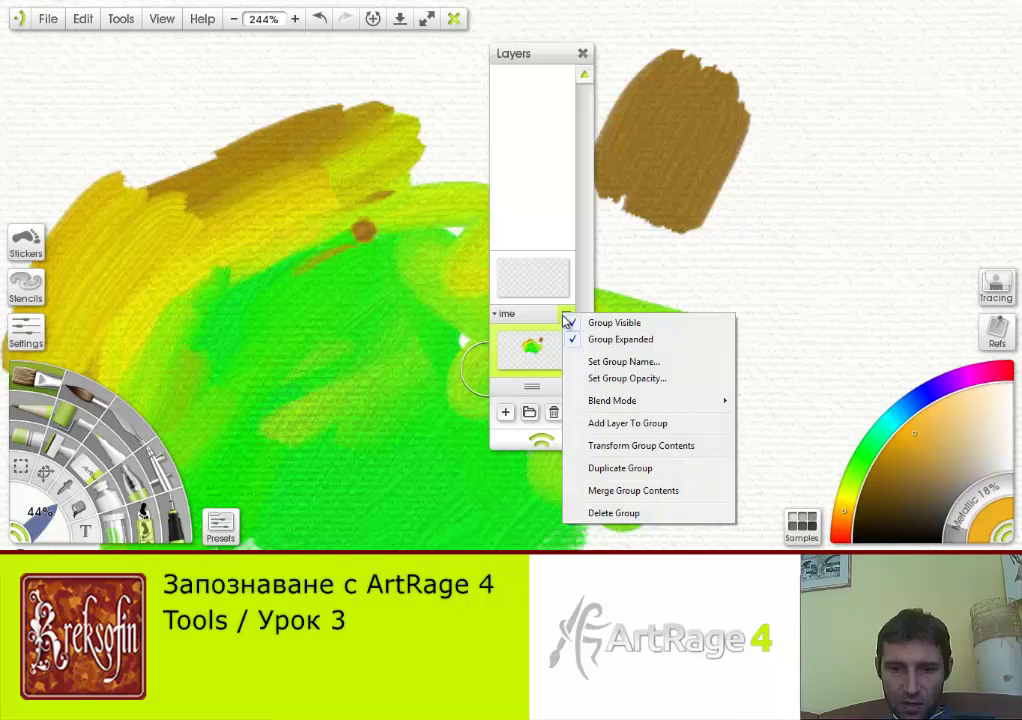
- Collapse and re-expand the "ime" layer group, and open its opacity setting without changing it
{"action": "left_click", "coordinate": [575, 342]}
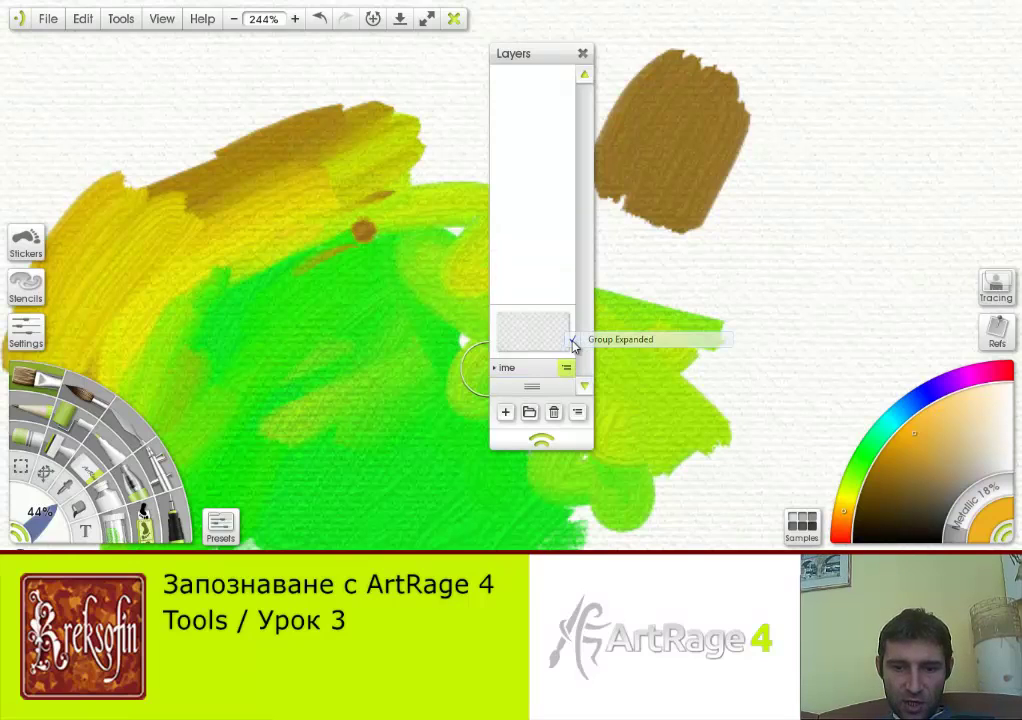
{"action": "left_click", "coordinate": [566, 371]}
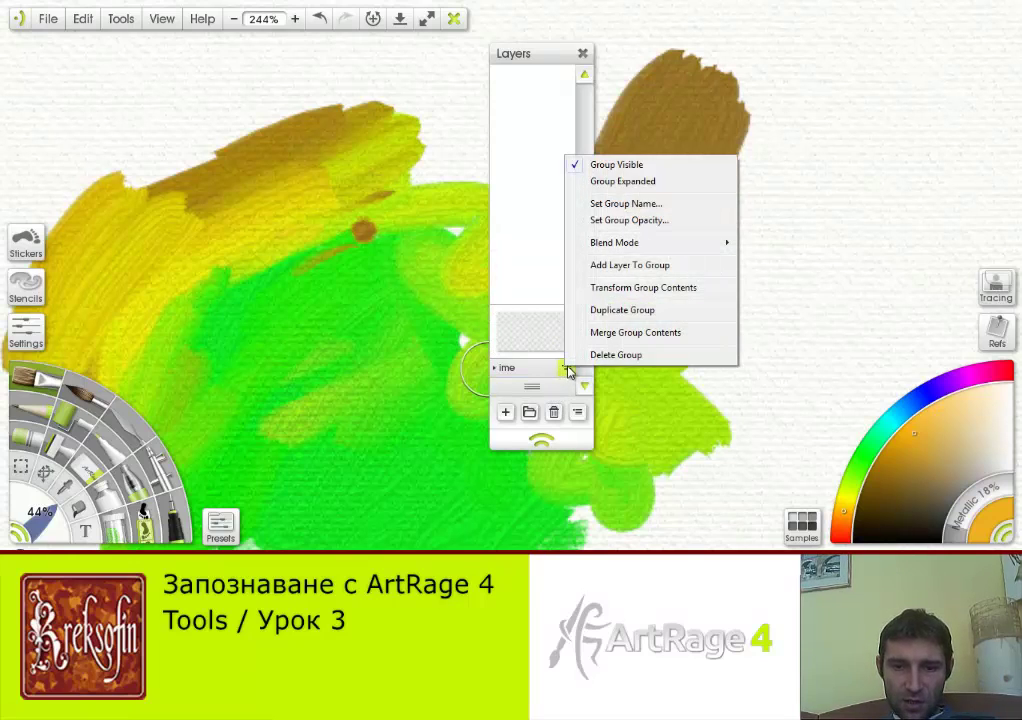
{"action": "left_click", "coordinate": [590, 183]}
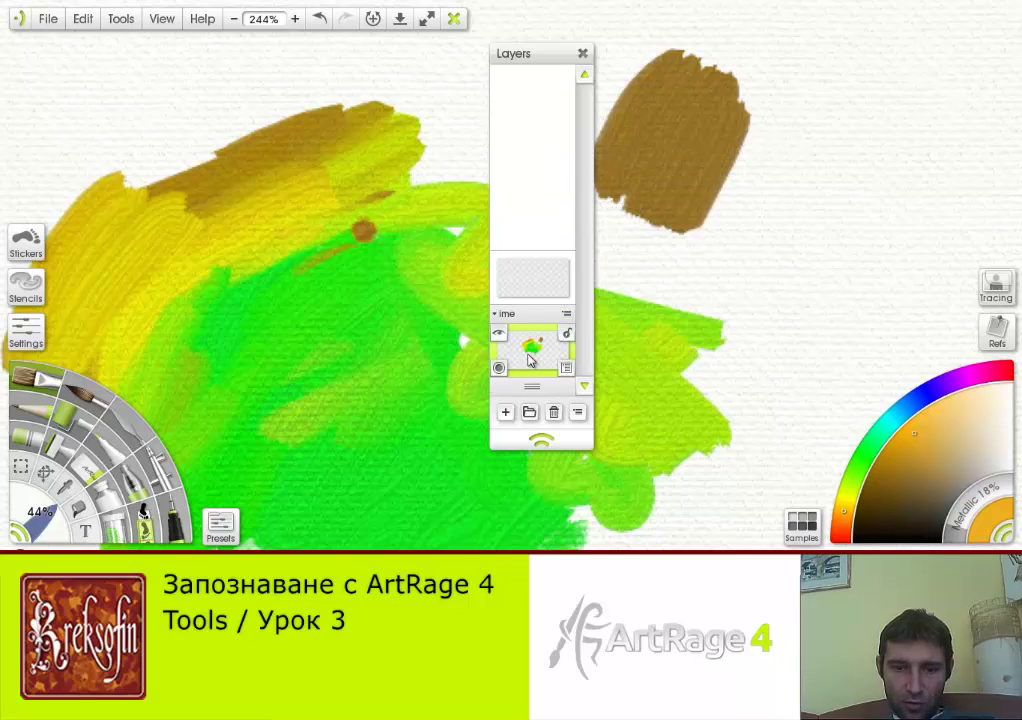
{"action": "left_click", "coordinate": [566, 316]}
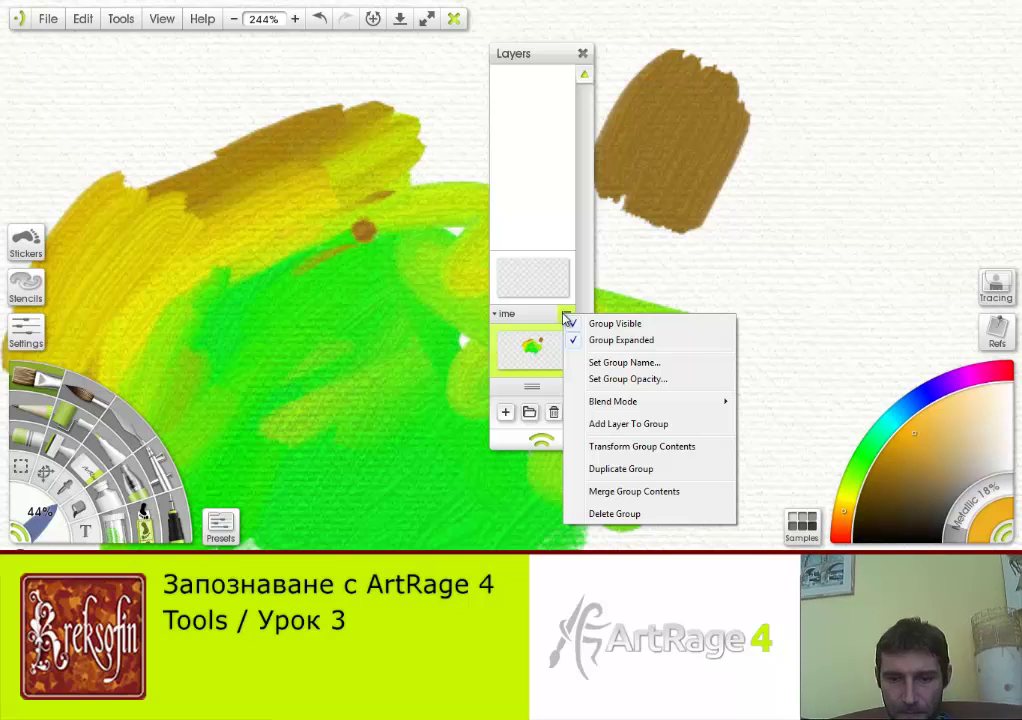
{"action": "left_click", "coordinate": [624, 380]}
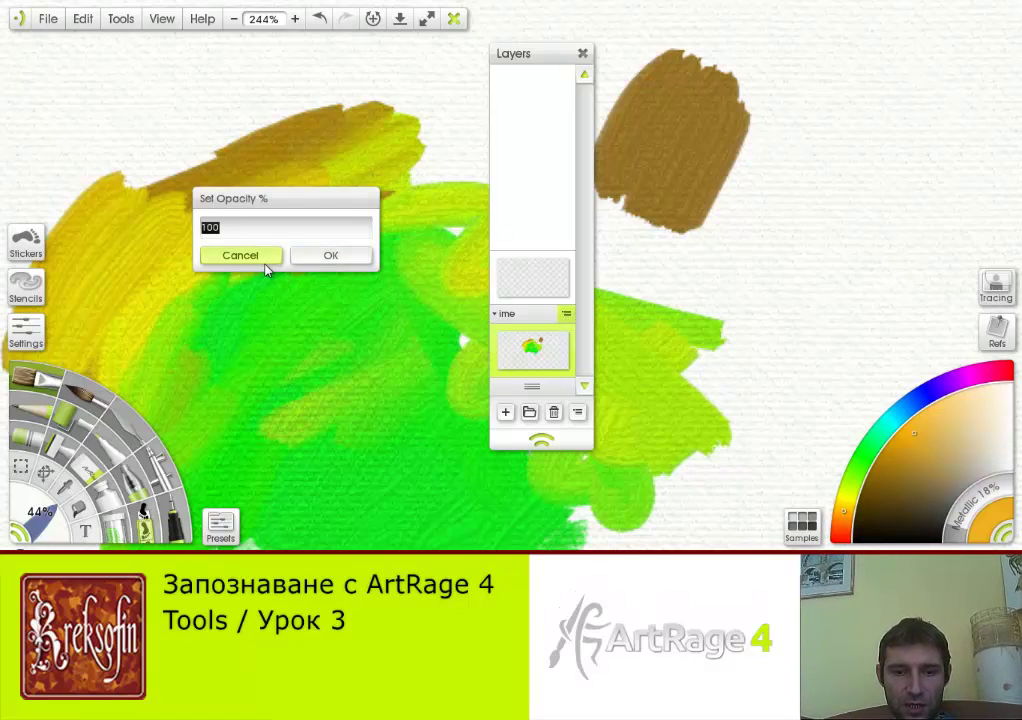
{"action": "left_click", "coordinate": [240, 256]}
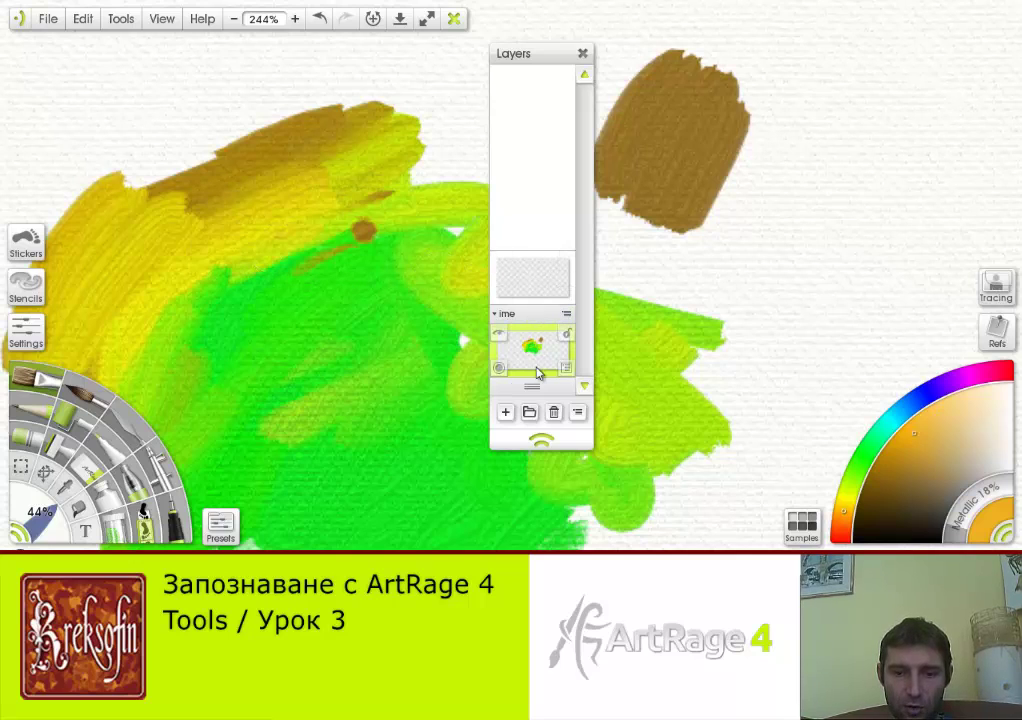
- Add two layers inside the "ime" group and paint a curved green stroke overlapped by violet-blue strokes on the upper one
{"action": "left_click", "coordinate": [506, 412]}
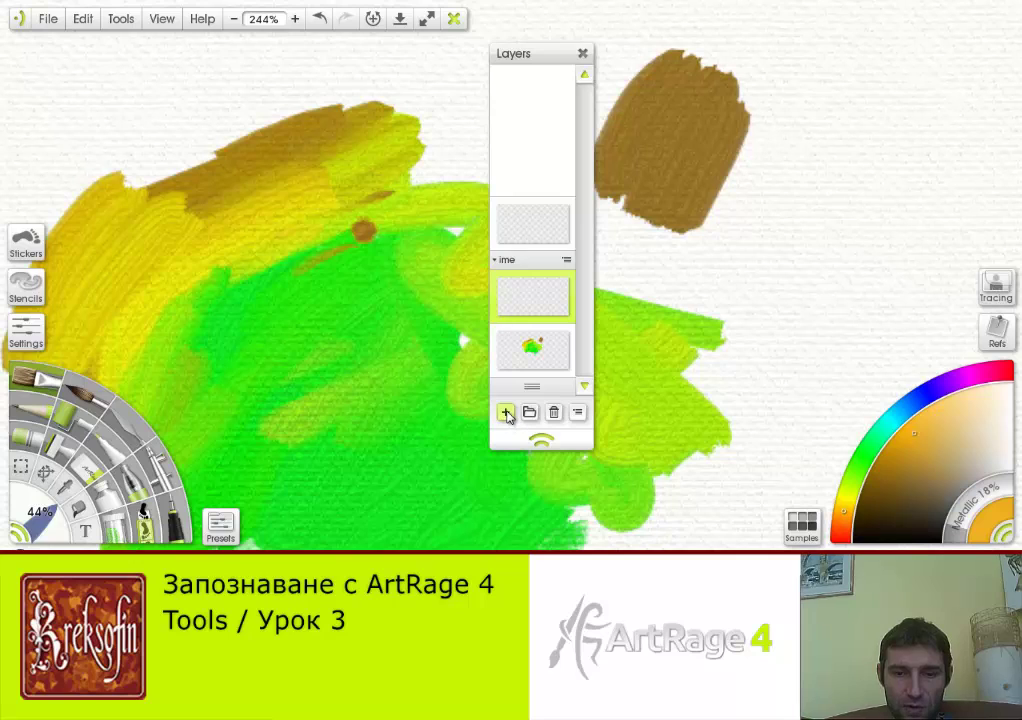
{"action": "left_click", "coordinate": [506, 412]}
{"action": "left_click", "coordinate": [860, 468]}
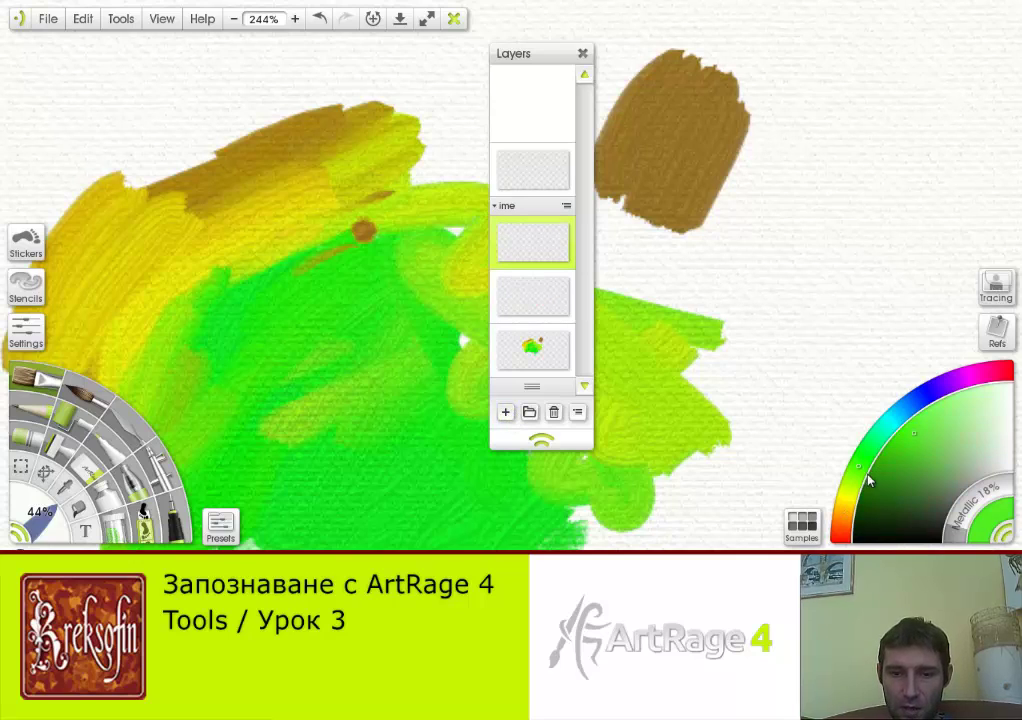
{"action": "mouse_move", "coordinate": [668, 268]}
{"action": "left_mouse_down"}
{"action": "mouse_move", "coordinate": [826, 274]}
{"action": "mouse_move", "coordinate": [885, 245]}
{"action": "left_mouse_up"}
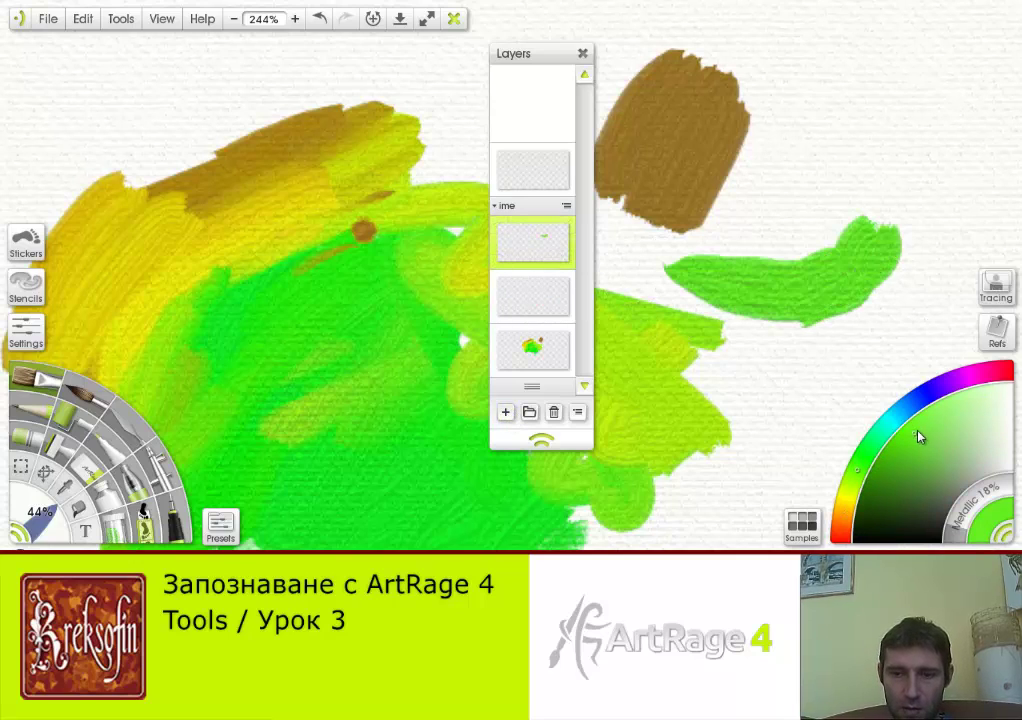
{"action": "left_click", "coordinate": [918, 372]}
{"action": "mouse_move", "coordinate": [815, 198]}
{"action": "left_mouse_down"}
{"action": "mouse_move", "coordinate": [741, 244]}
{"action": "mouse_move", "coordinate": [814, 235]}
{"action": "left_mouse_up"}
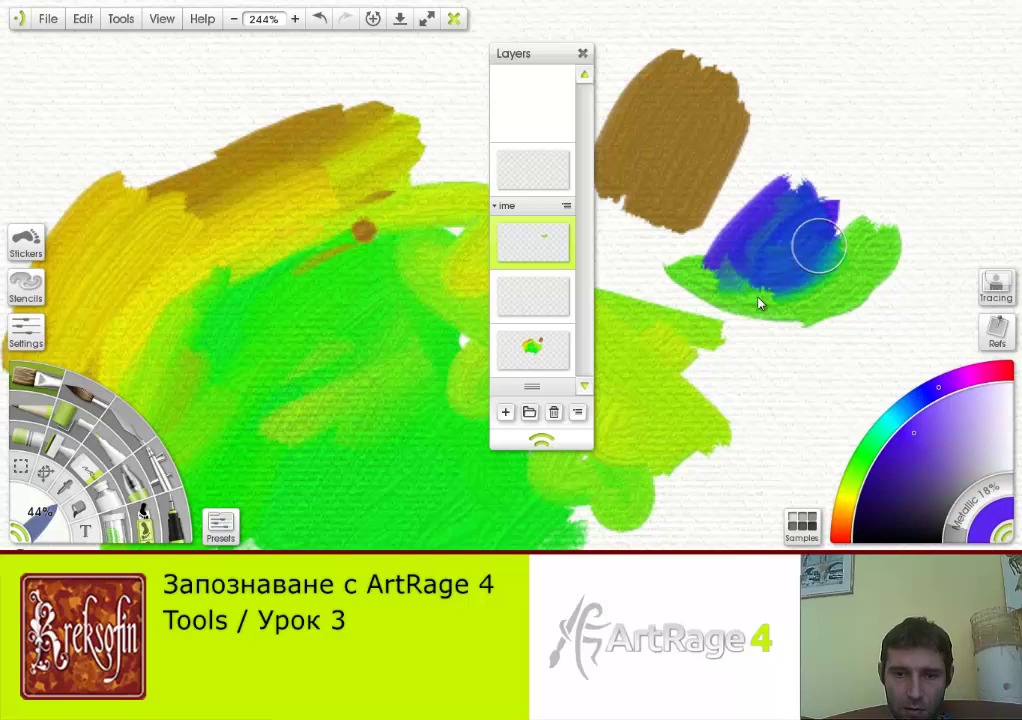
- Paint a magenta patch above the blue strokes on the middle layer of the "ime" group
{"action": "left_click", "coordinate": [547, 303]}
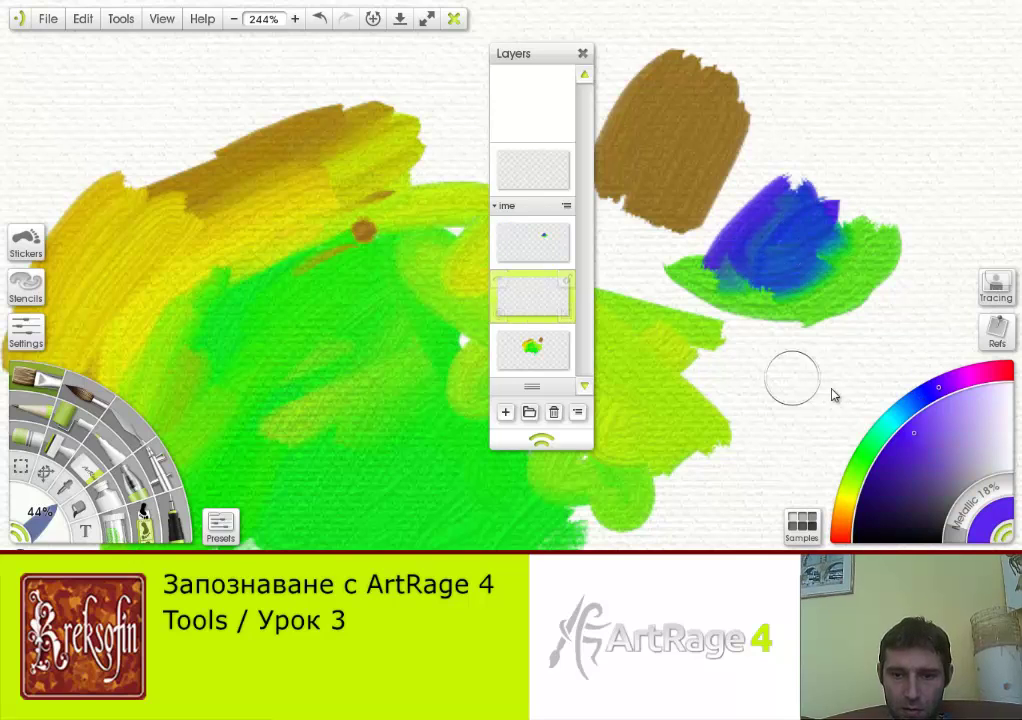
{"action": "left_click", "coordinate": [977, 377]}
{"action": "mouse_move", "coordinate": [815, 88]}
{"action": "left_mouse_down"}
{"action": "mouse_move", "coordinate": [778, 160]}
{"action": "mouse_move", "coordinate": [844, 200]}
{"action": "left_mouse_up"}
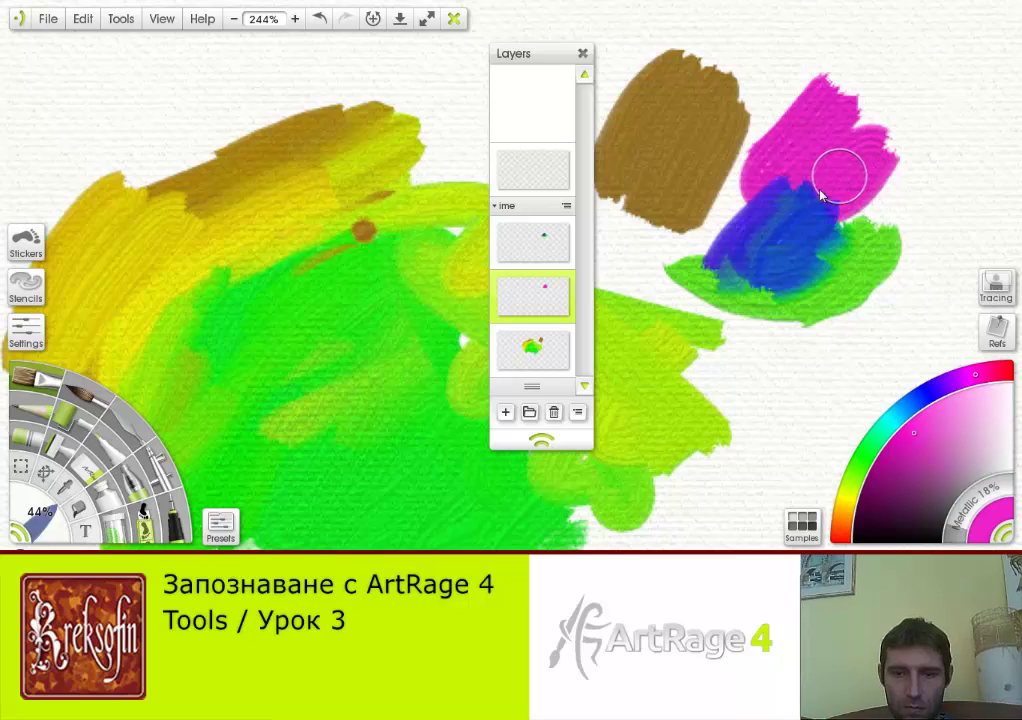
- Zoom the canvas out to 100% and move the Layers panel clear of the painting
{"action": "scroll", "coordinate": [820, 195], "scroll_direction": "down", "scroll_amount": 4}
{"action": "right_click", "coordinate": [538, 58]}
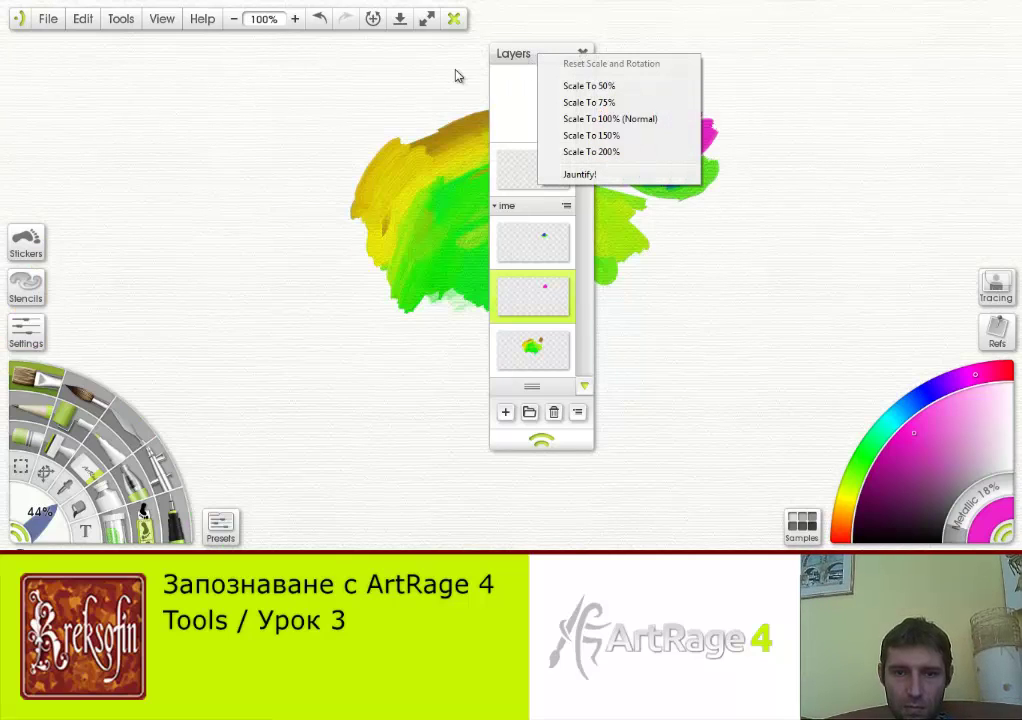
{"action": "left_click", "coordinate": [517, 56]}
{"action": "left_click_drag", "start_coordinate": [517, 51], "coordinate": [528, 53]}
{"action": "left_click_drag", "start_coordinate": [597, 70], "coordinate": [772, 40]}
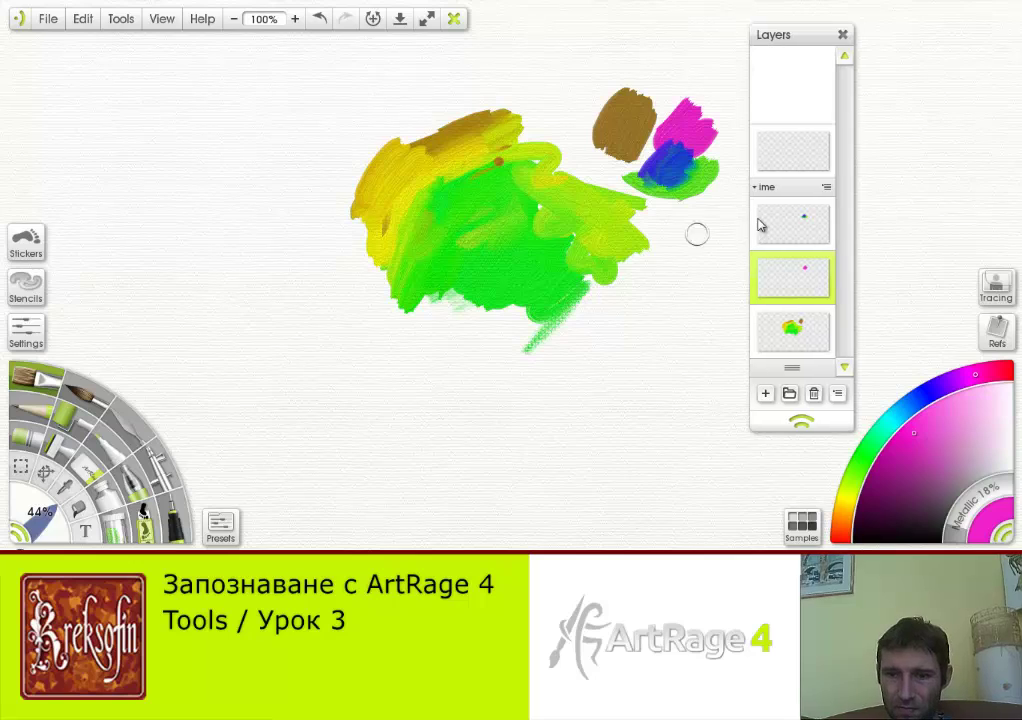
- Collapse and re-expand the "ime" layer group twice
{"action": "left_click", "coordinate": [826, 187]}
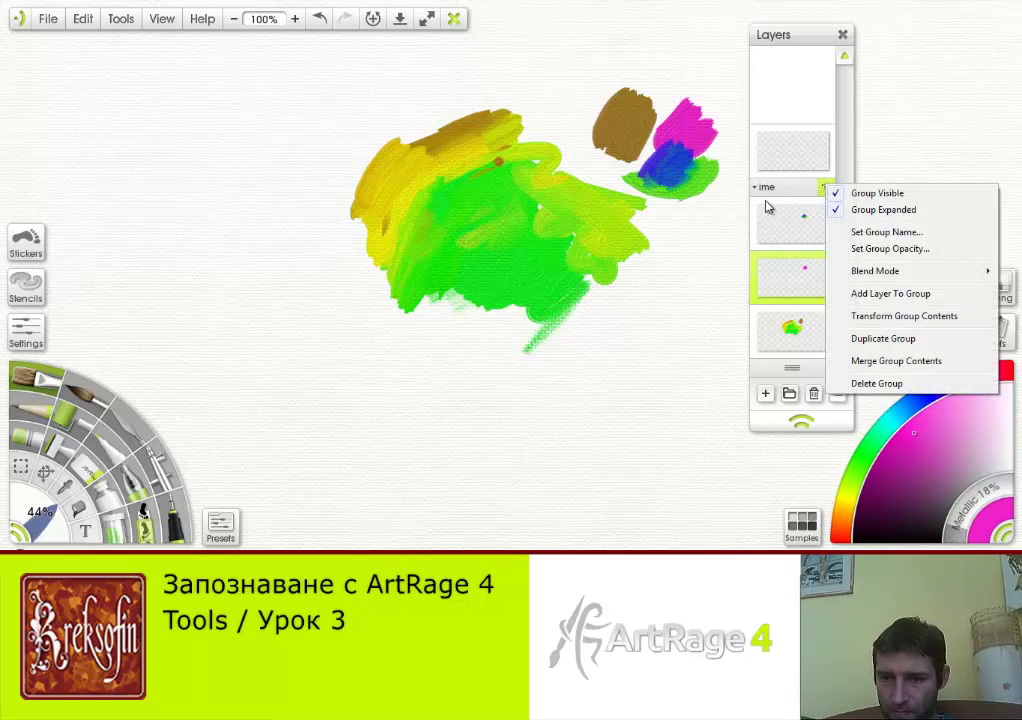
{"action": "left_click", "coordinate": [880, 213]}
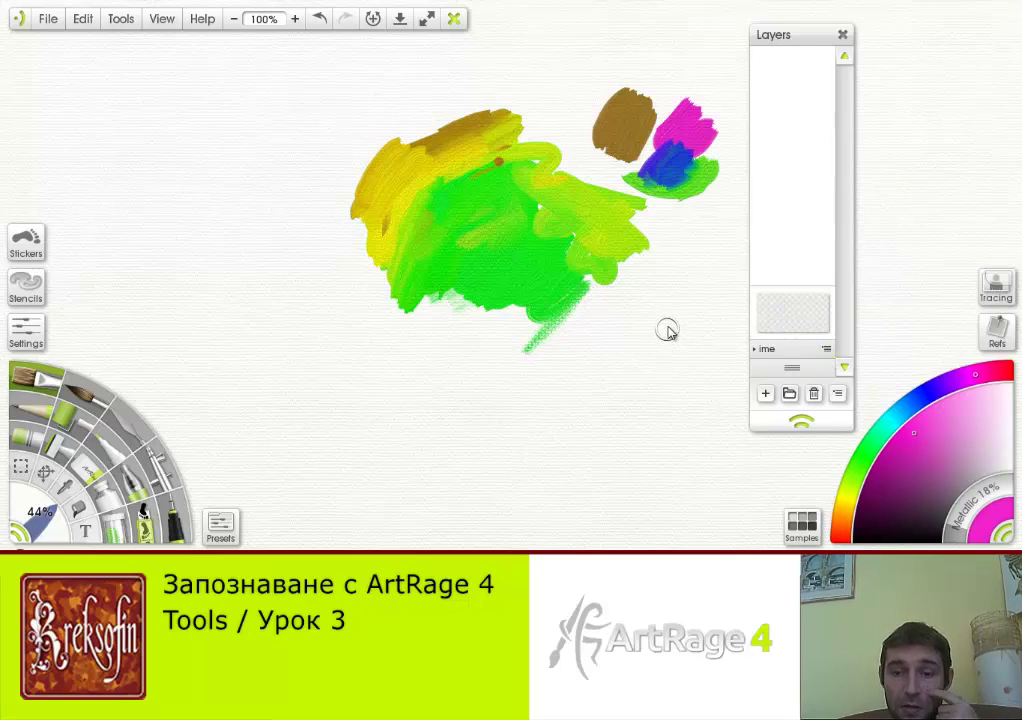
{"action": "left_click", "coordinate": [793, 373]}
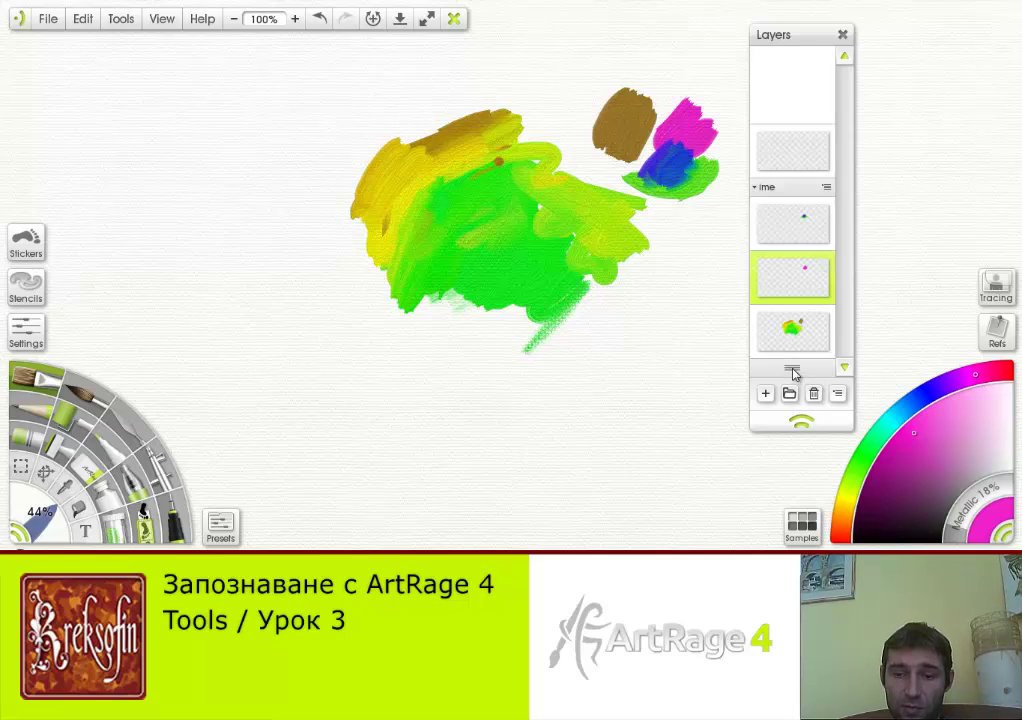
{"action": "left_click", "coordinate": [794, 374]}
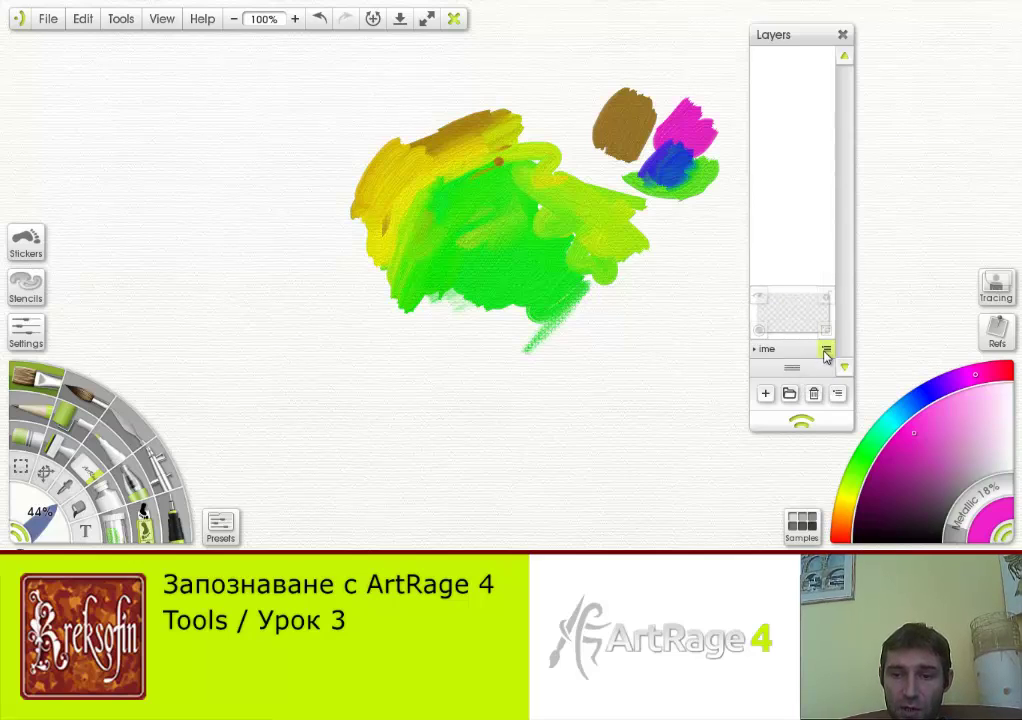
{"action": "left_click", "coordinate": [826, 348]}
{"action": "left_click", "coordinate": [910, 170]}
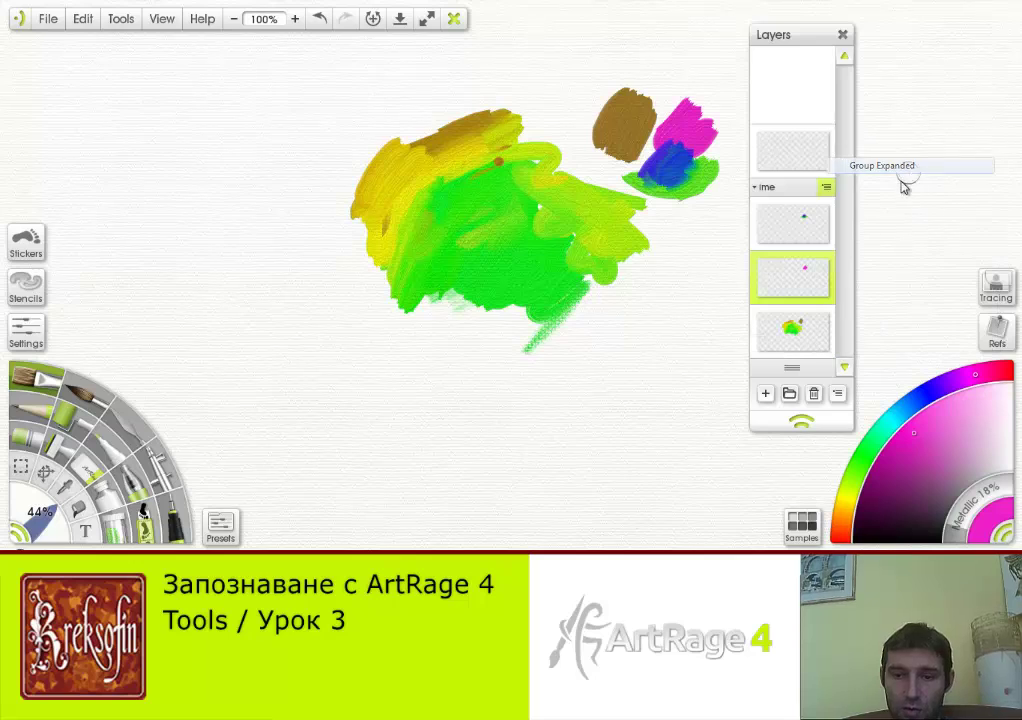
- Collapse the "ime" group and bring the active layer back into view with Reveal Current Layer
{"action": "left_click", "coordinate": [827, 189]}
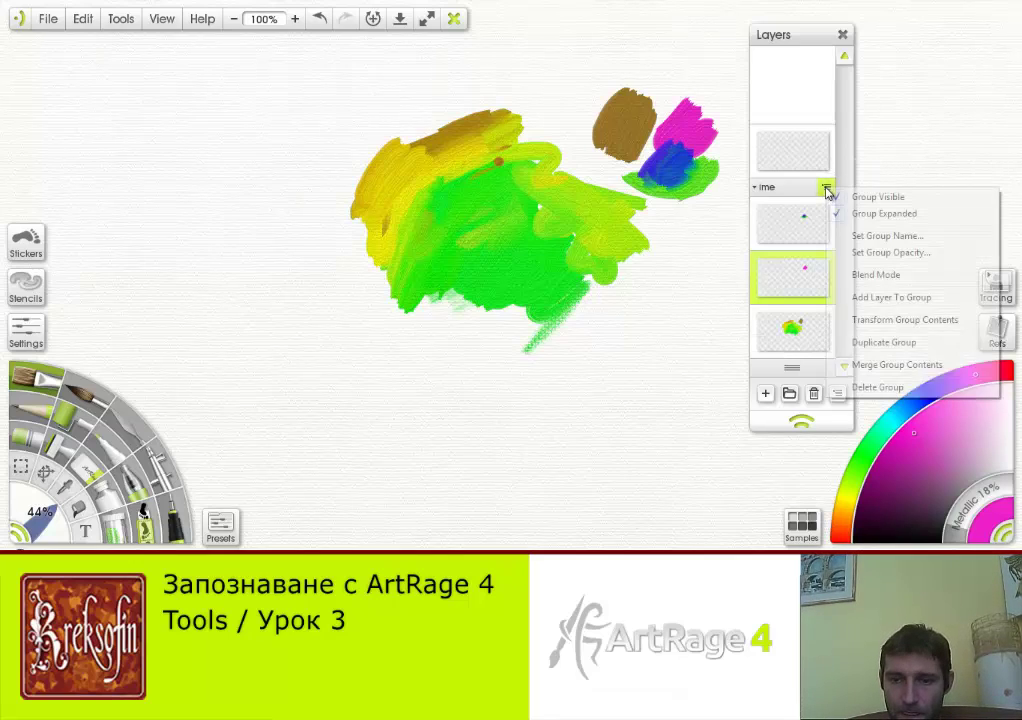
{"action": "left_click", "coordinate": [878, 216]}
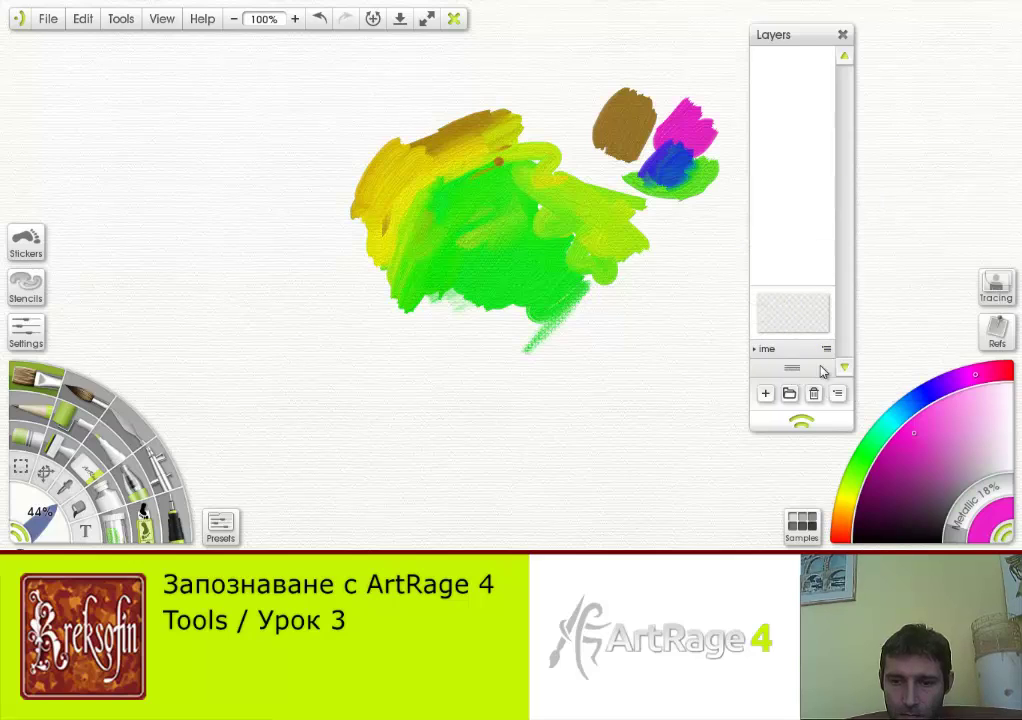
{"action": "left_click", "coordinate": [838, 394]}
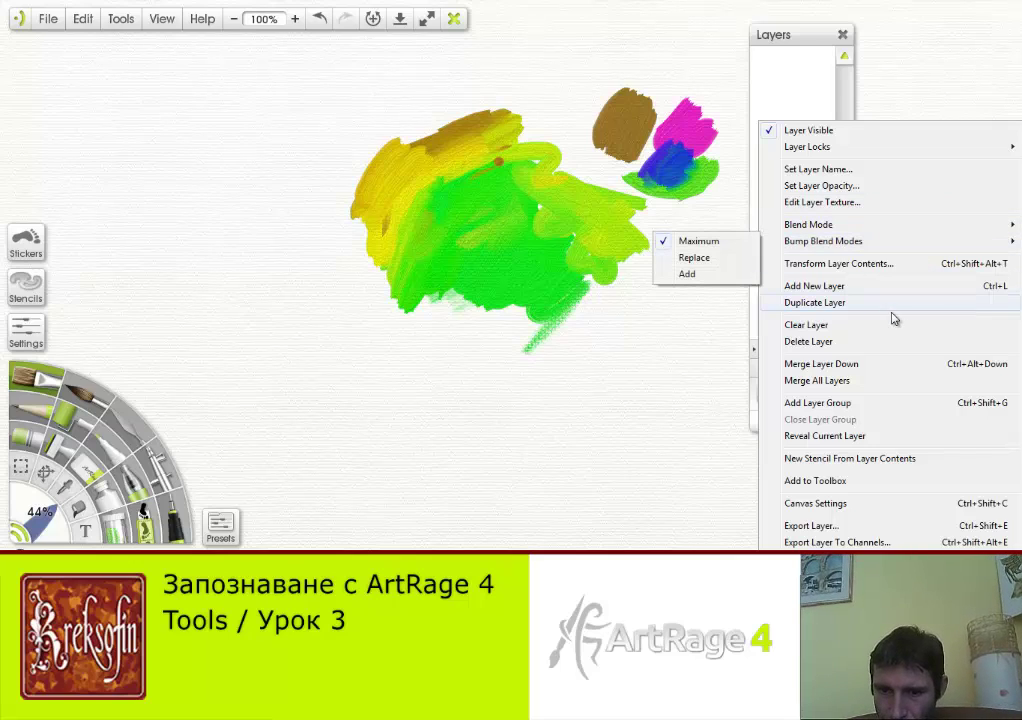
{"action": "left_click", "coordinate": [852, 438]}
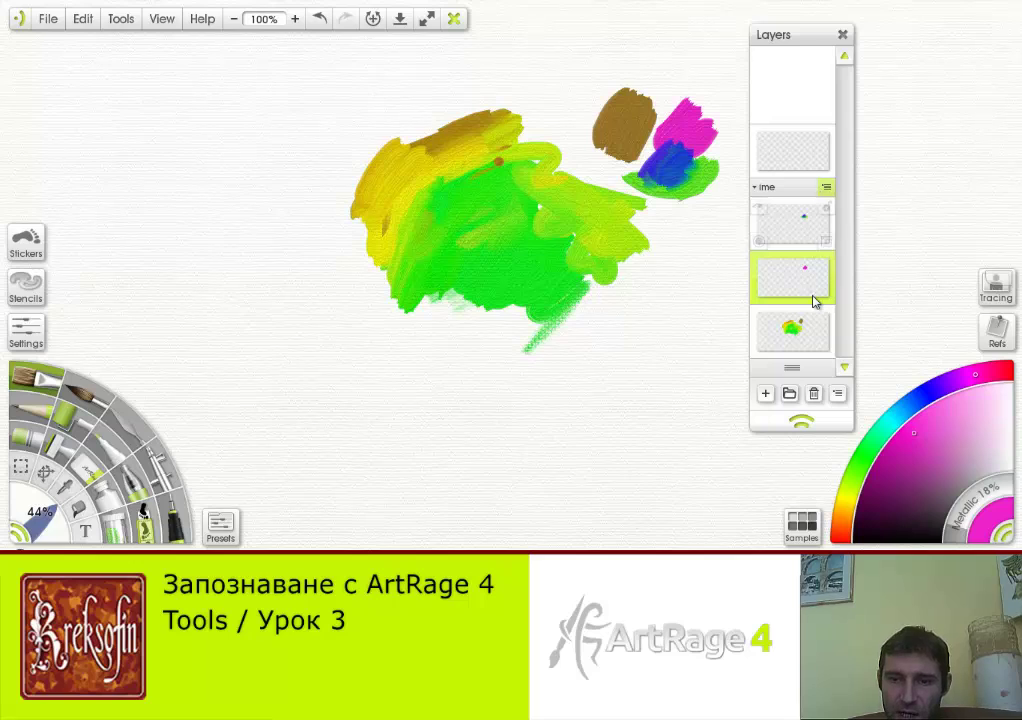
- Collapse the "ime" group, look through the layer options without choosing any, and expand the group again
{"action": "left_click", "coordinate": [827, 189]}
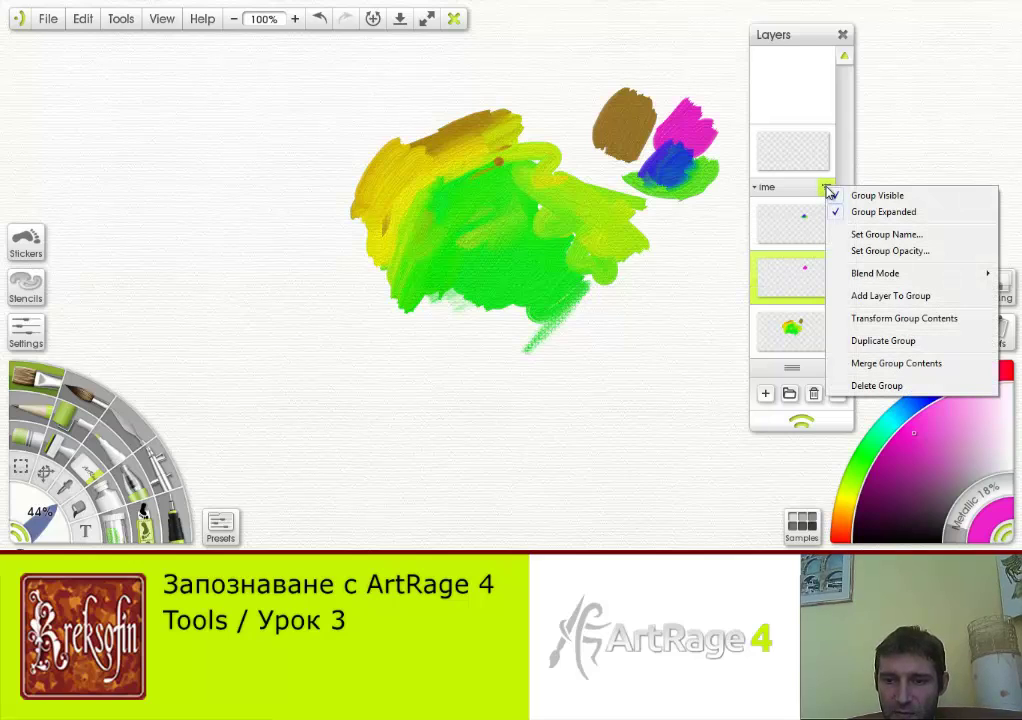
{"action": "left_click", "coordinate": [801, 376]}
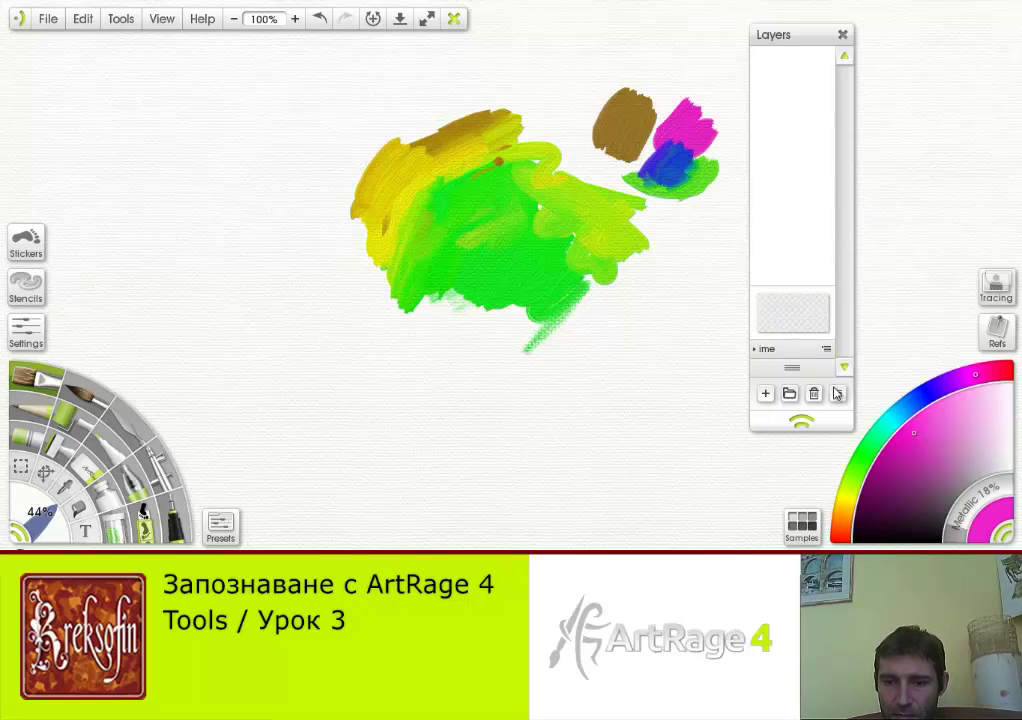
{"action": "left_click", "coordinate": [838, 395]}
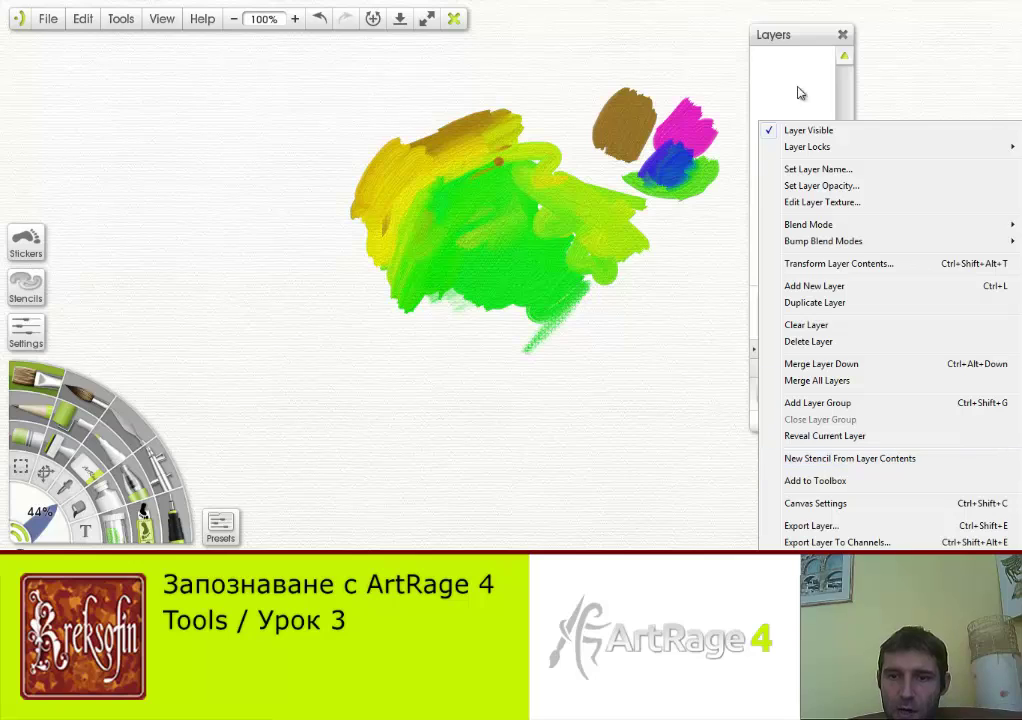
{"action": "left_click", "coordinate": [797, 40]}
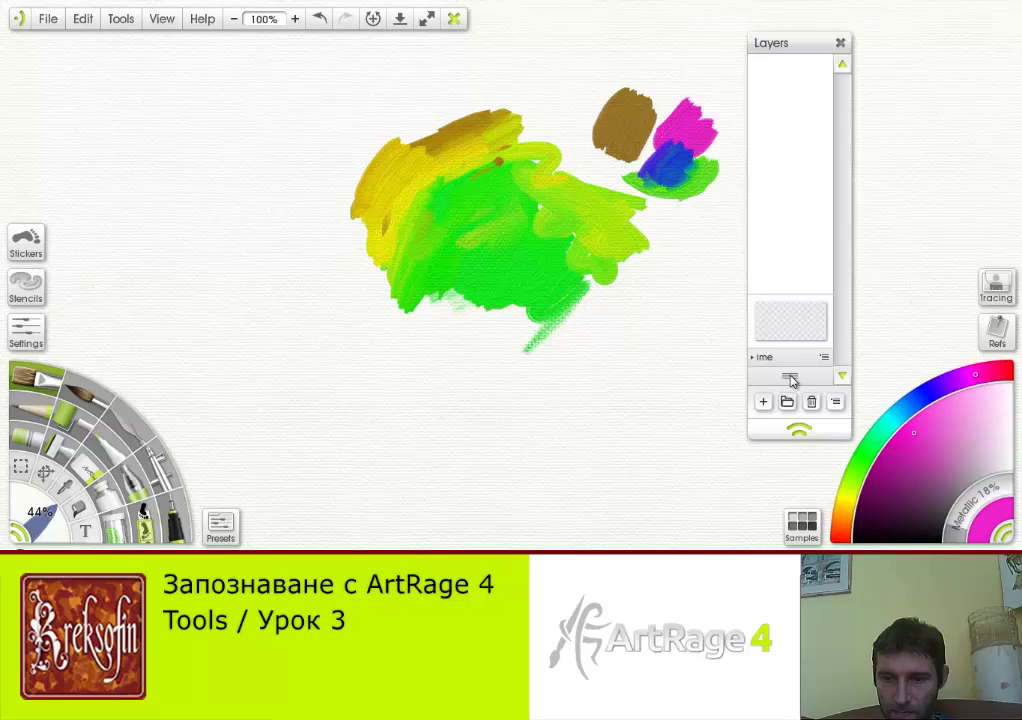
{"action": "left_click", "coordinate": [822, 359]}
{"action": "left_click", "coordinate": [803, 366]}
{"action": "left_click", "coordinate": [780, 357]}
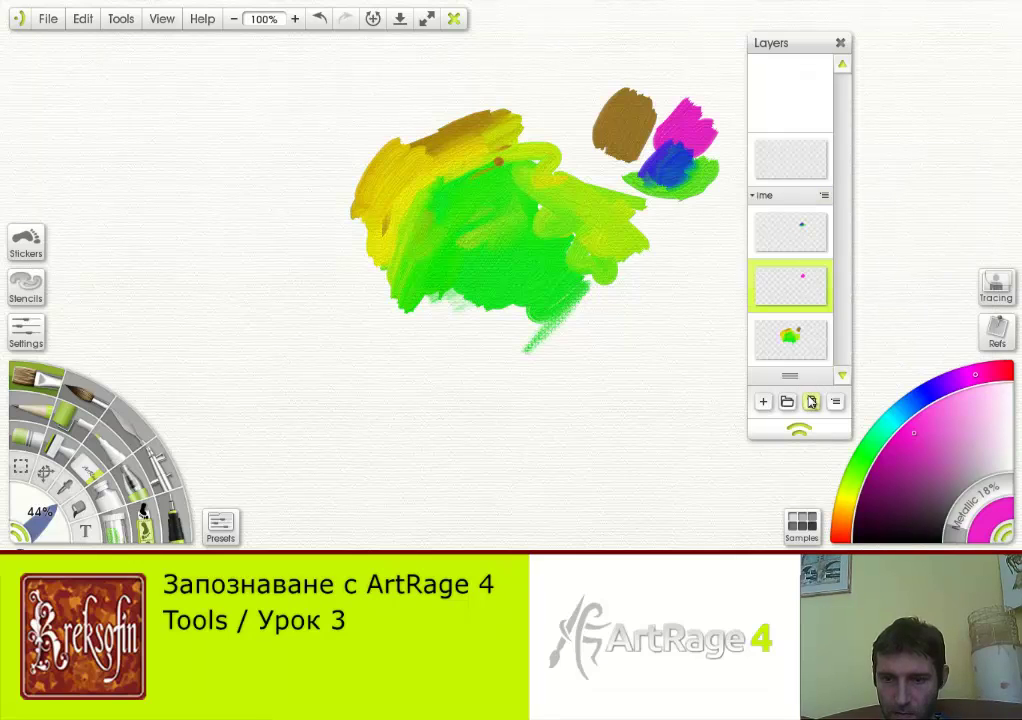
- Delete the magenta layer and the remaining painted layers from the "ime" group
{"action": "left_click", "coordinate": [811, 402]}
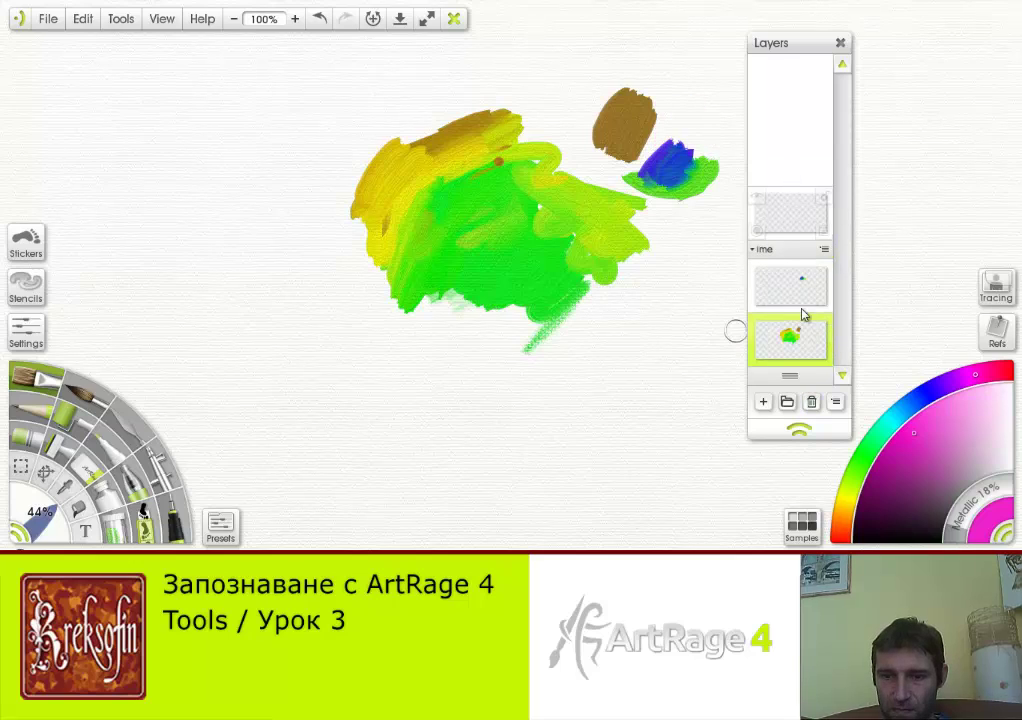
{"action": "left_click", "coordinate": [811, 401]}
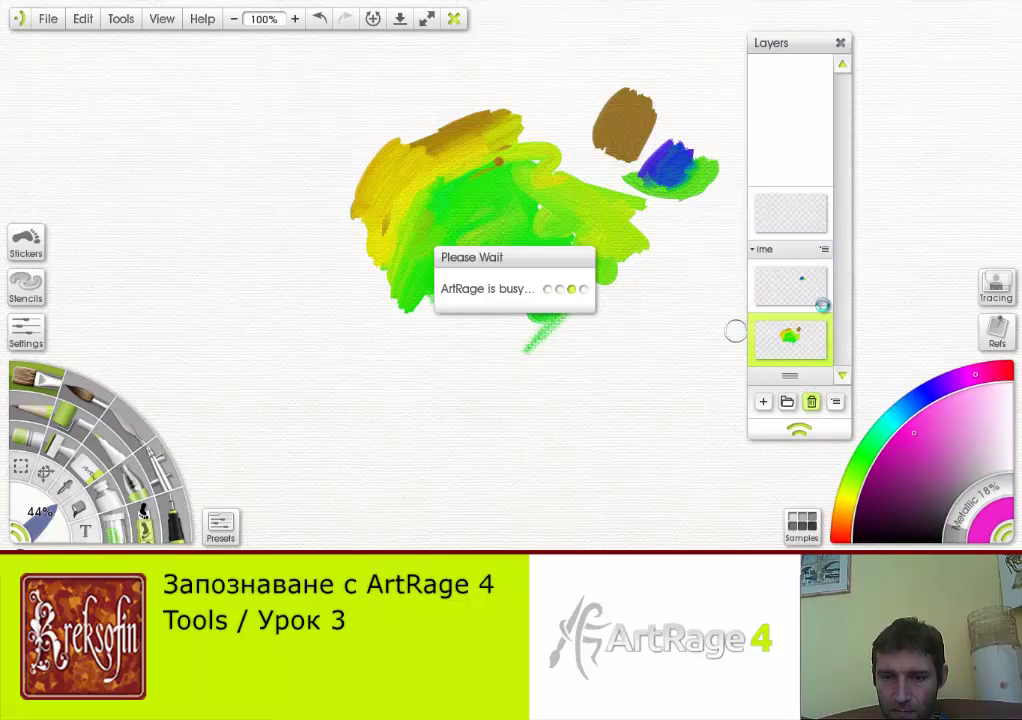
{"action": "key", "text": "ctrl+z"}
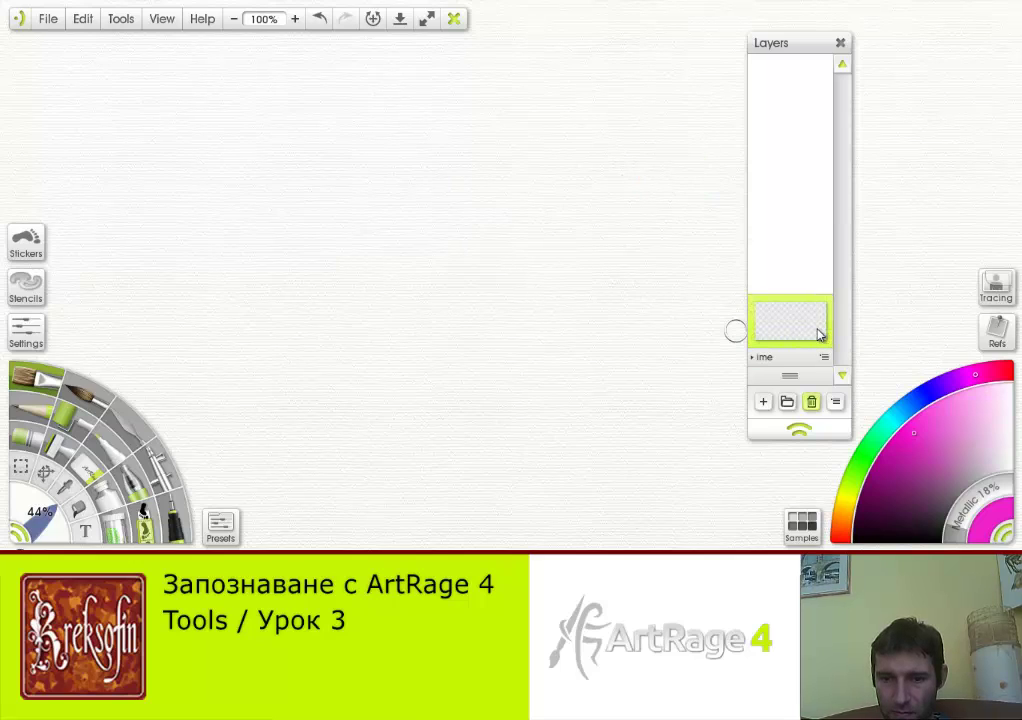
- Paint three overlapping round magenta blobs on the empty layer above the "ime" group
{"action": "mouse_move", "coordinate": [818, 334]}
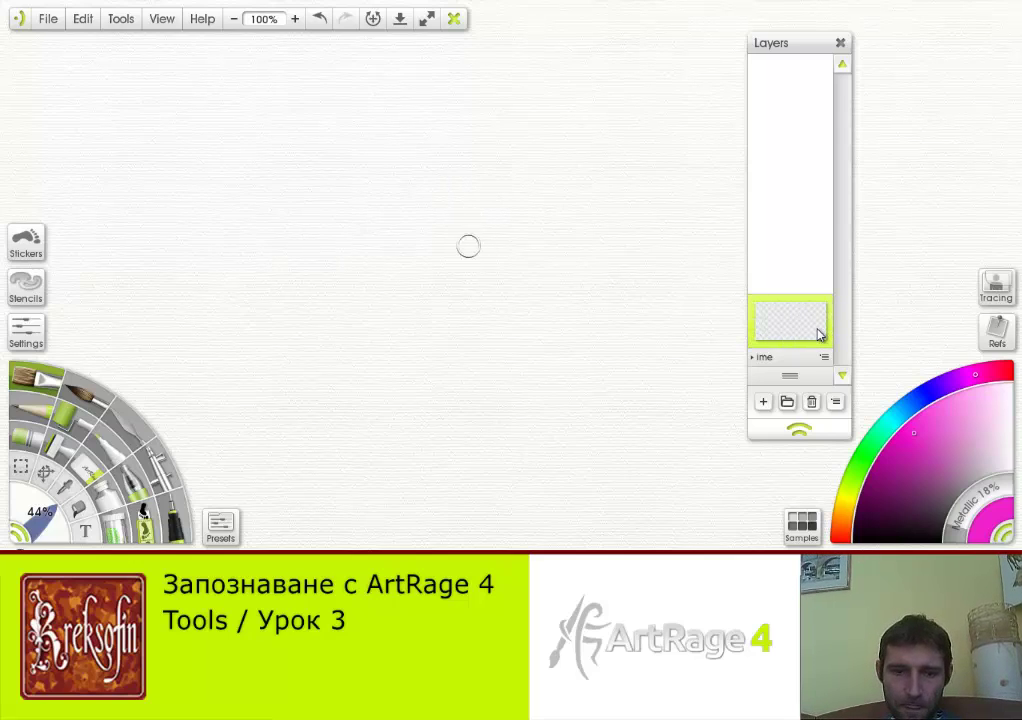
{"action": "mouse_move", "coordinate": [437, 221]}
{"action": "left_mouse_down"}
{"action": "mouse_move", "coordinate": [413, 278]}
{"action": "mouse_move", "coordinate": [479, 272]}
{"action": "mouse_move", "coordinate": [461, 197]}
{"action": "mouse_move", "coordinate": [410, 247]}
{"action": "mouse_move", "coordinate": [467, 220]}
{"action": "mouse_move", "coordinate": [430, 270]}
{"action": "mouse_move", "coordinate": [449, 236]}
{"action": "left_mouse_up"}
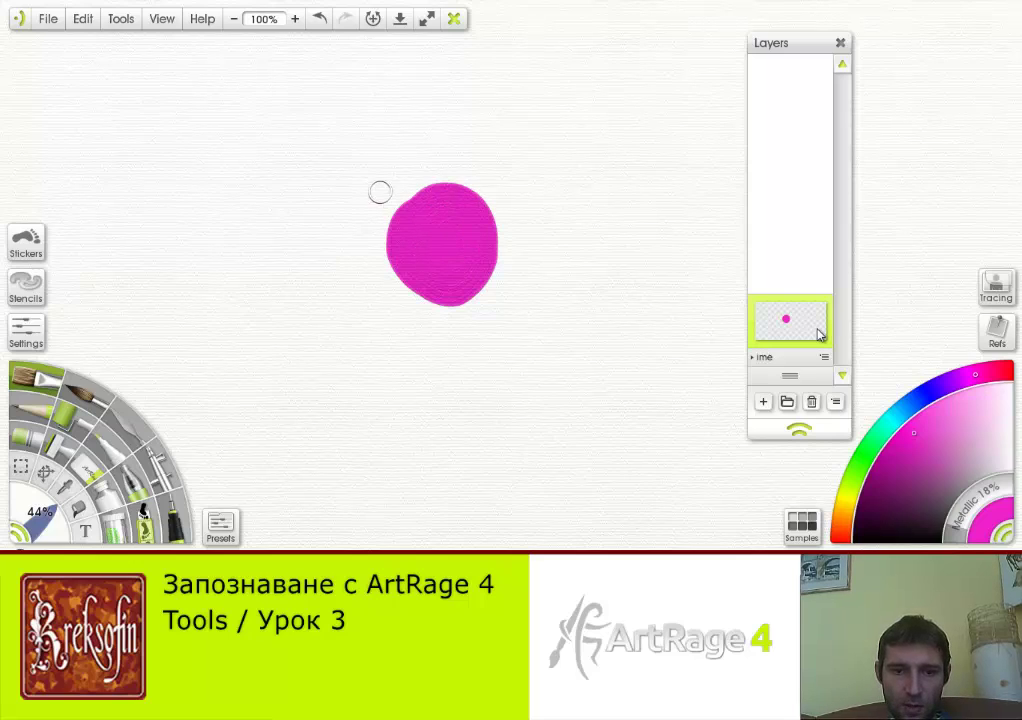
{"action": "mouse_move", "coordinate": [405, 197]}
{"action": "left_mouse_down"}
{"action": "mouse_move", "coordinate": [333, 157]}
{"action": "mouse_move", "coordinate": [377, 241]}
{"action": "mouse_move", "coordinate": [406, 183]}
{"action": "mouse_move", "coordinate": [398, 176]}
{"action": "mouse_move", "coordinate": [396, 216]}
{"action": "mouse_move", "coordinate": [338, 214]}
{"action": "mouse_move", "coordinate": [368, 212]}
{"action": "left_mouse_up"}
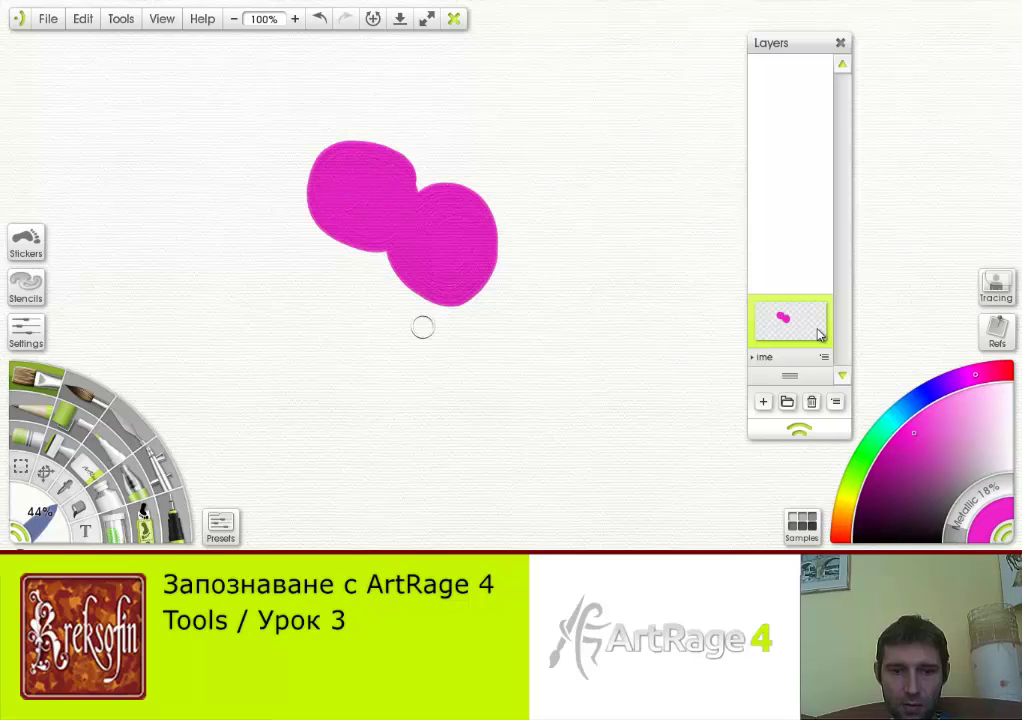
{"action": "mouse_move", "coordinate": [422, 327]}
{"action": "left_mouse_down"}
{"action": "mouse_move", "coordinate": [418, 293]}
{"action": "mouse_move", "coordinate": [375, 333]}
{"action": "mouse_move", "coordinate": [444, 347]}
{"action": "mouse_move", "coordinate": [411, 315]}
{"action": "left_mouse_up"}
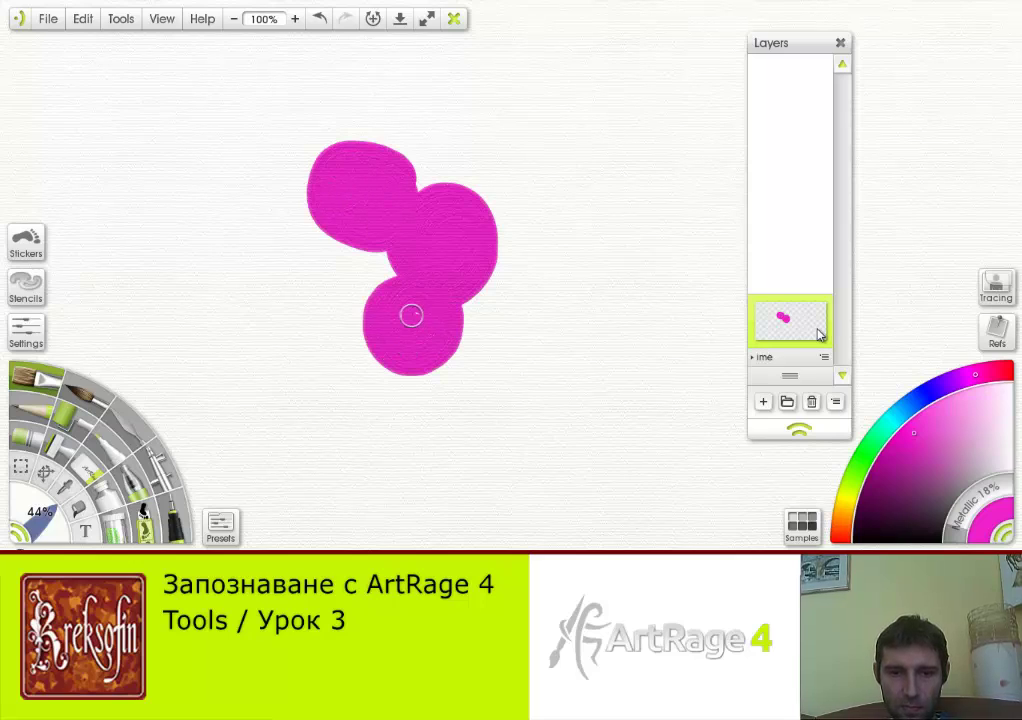
- Add a fourth round magenta blob to the painted shape and create a new stencil from the layer's contents
{"action": "mouse_move", "coordinate": [510, 180]}
{"action": "left_mouse_down"}
{"action": "mouse_move", "coordinate": [485, 220]}
{"action": "mouse_move", "coordinate": [552, 232]}
{"action": "mouse_move", "coordinate": [501, 148]}
{"action": "mouse_move", "coordinate": [541, 217]}
{"action": "mouse_move", "coordinate": [525, 236]}
{"action": "mouse_move", "coordinate": [499, 181]}
{"action": "mouse_move", "coordinate": [505, 219]}
{"action": "mouse_move", "coordinate": [527, 194]}
{"action": "left_mouse_up"}
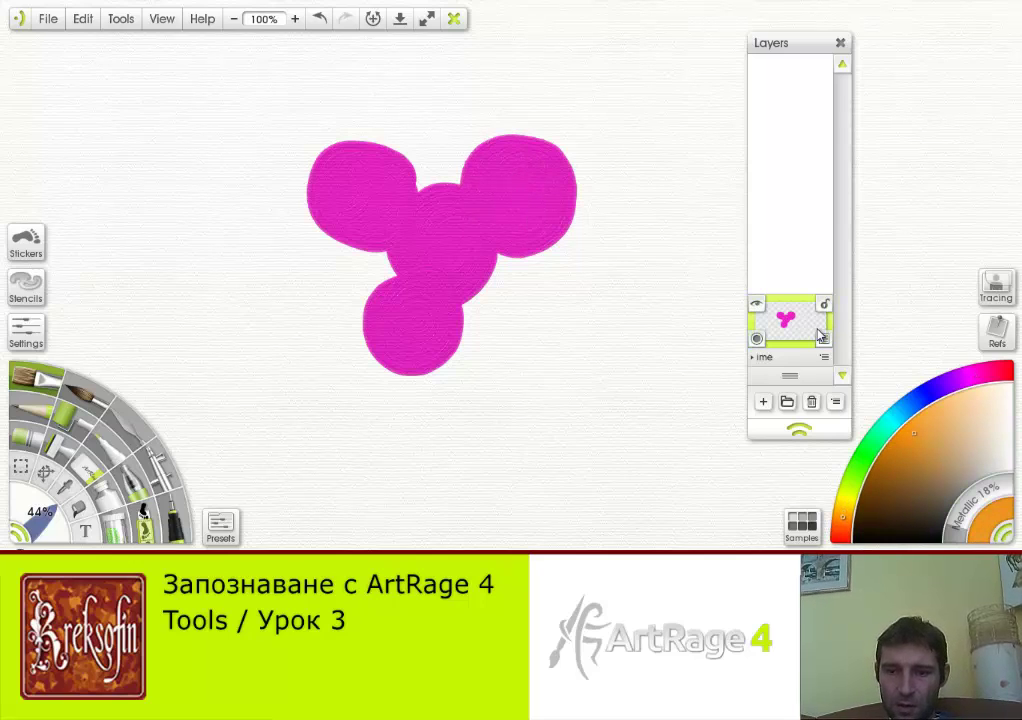
{"action": "left_click", "coordinate": [820, 336]}
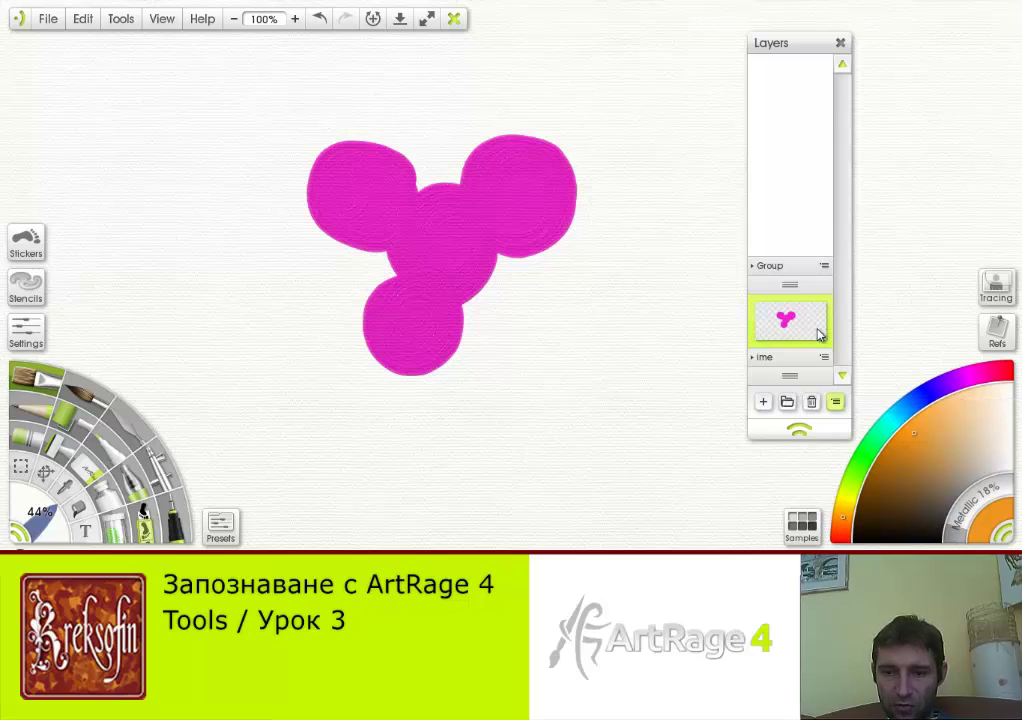
{"action": "right_click", "coordinate": [818, 334]}
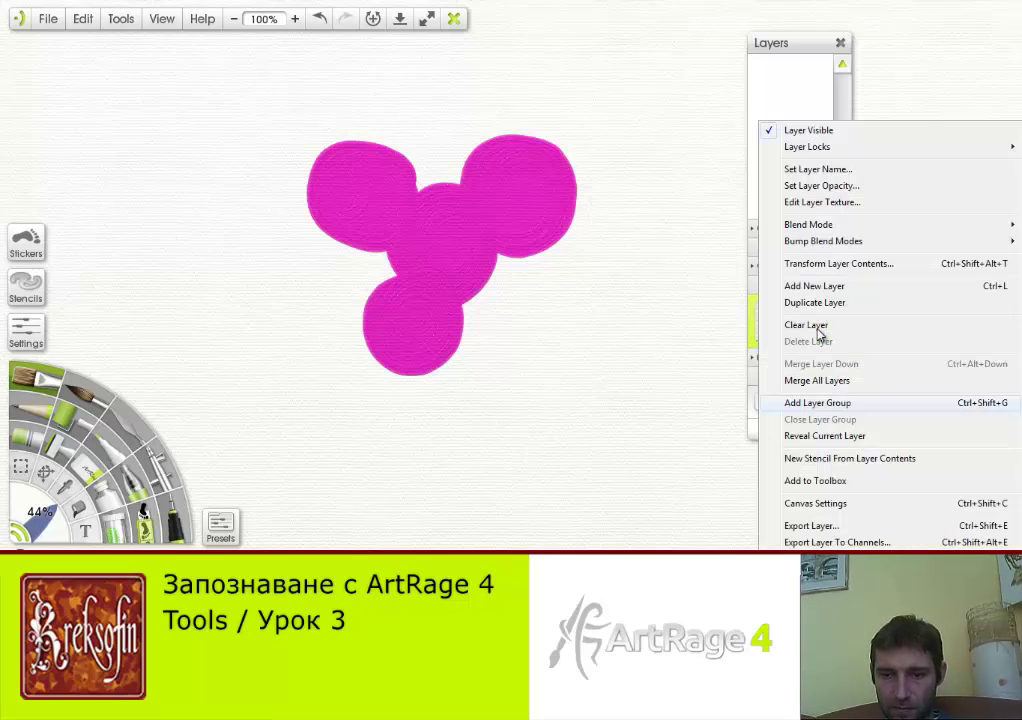
{"action": "key", "text": "Down"}
{"action": "key", "text": "Down"}
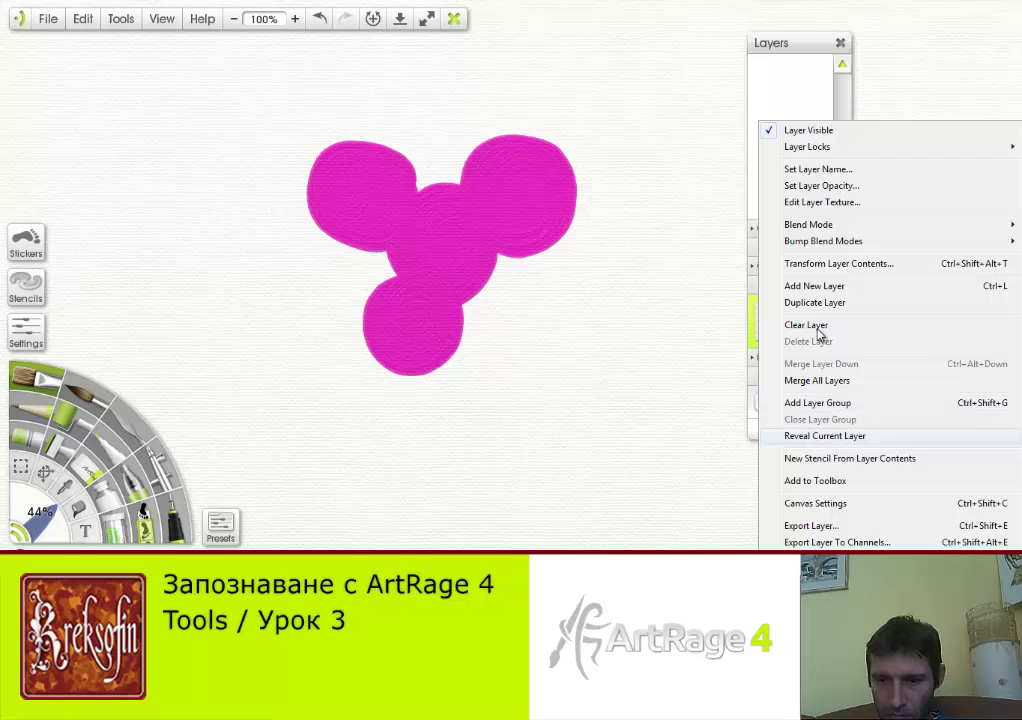
{"action": "key", "text": "Return"}
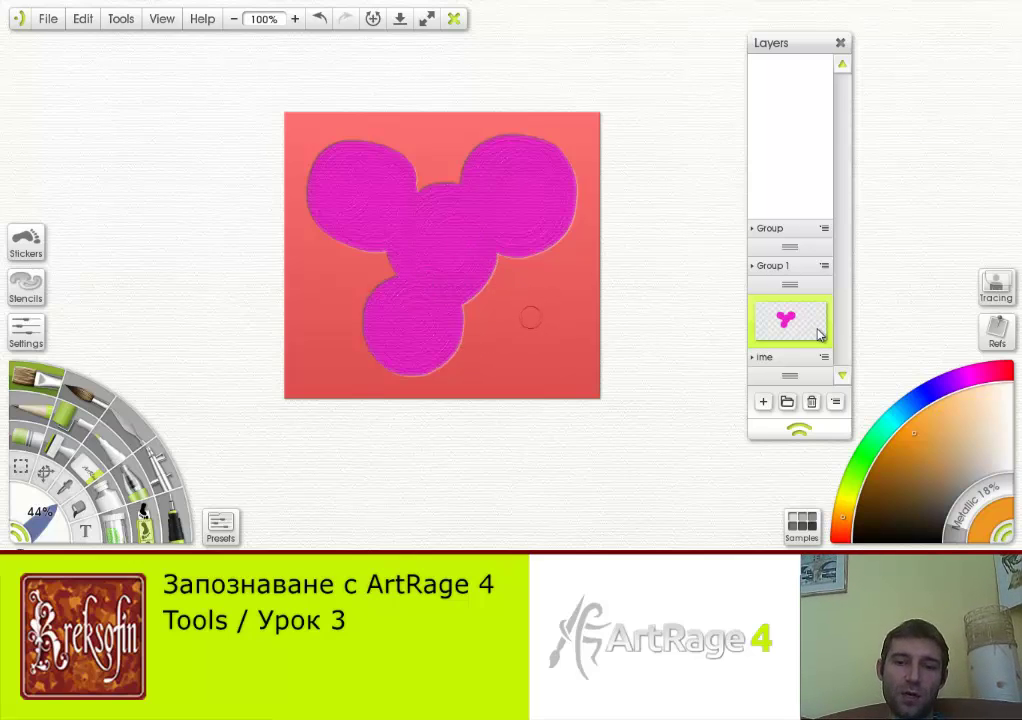
- Move the new stencil to the blank canvas right of the magenta shape and clear the Layers panel away from it
{"action": "left_click_drag", "start_coordinate": [530, 318], "coordinate": [619, 344]}
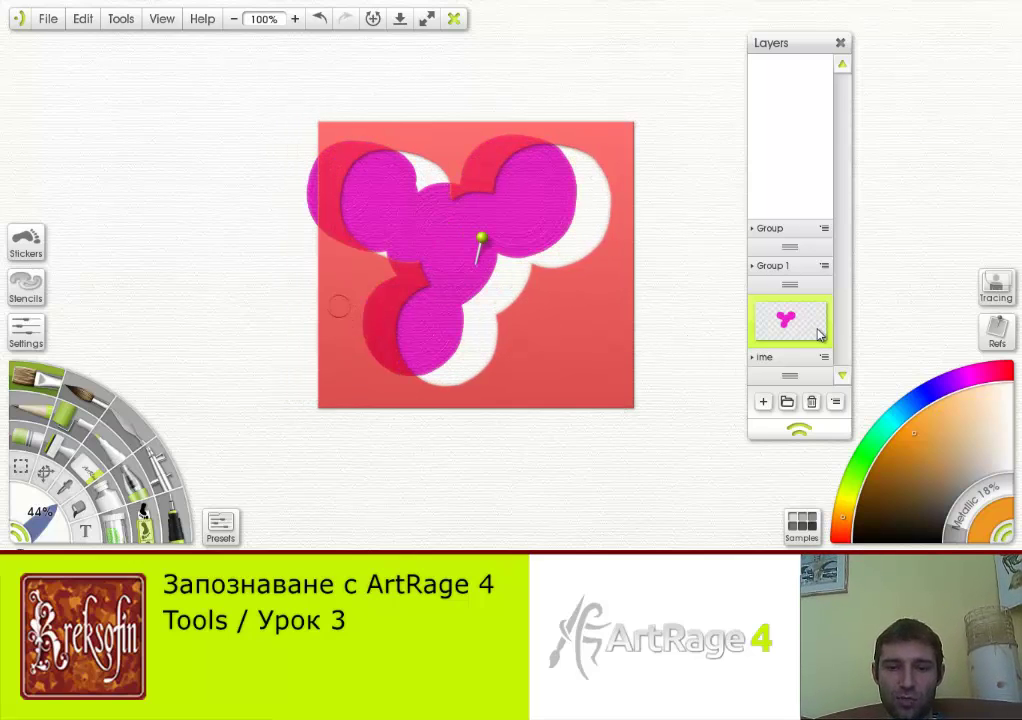
{"action": "left_click_drag", "start_coordinate": [478, 262], "coordinate": [776, 226]}
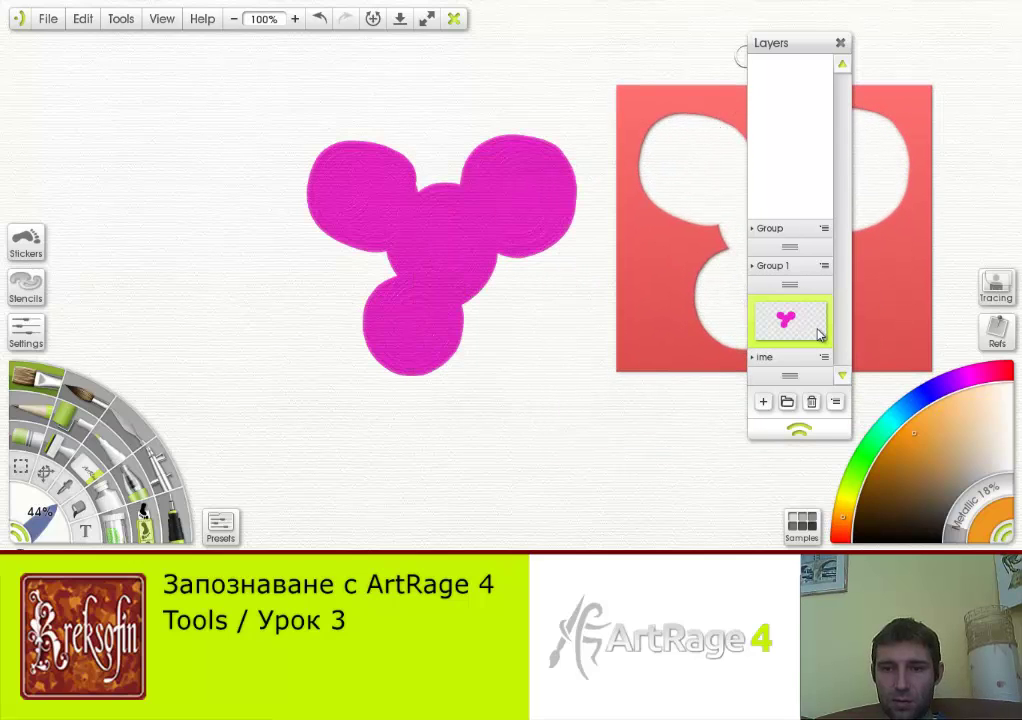
{"action": "left_click_drag", "start_coordinate": [800, 42], "coordinate": [236, 85]}
- Fill the stencil's cutout with orange paint and move the stencil between the magenta and orange shapes
{"action": "mouse_move", "coordinate": [790, 288]}
{"action": "left_mouse_down"}
{"action": "mouse_move", "coordinate": [755, 322]}
{"action": "mouse_move", "coordinate": [783, 289]}
{"action": "mouse_move", "coordinate": [696, 336]}
{"action": "mouse_move", "coordinate": [711, 290]}
{"action": "mouse_move", "coordinate": [752, 276]}
{"action": "mouse_move", "coordinate": [725, 283]}
{"action": "mouse_move", "coordinate": [724, 268]}
{"action": "mouse_move", "coordinate": [742, 265]}
{"action": "mouse_move", "coordinate": [697, 286]}
{"action": "mouse_move", "coordinate": [730, 296]}
{"action": "mouse_move", "coordinate": [821, 244]}
{"action": "mouse_move", "coordinate": [799, 260]}
{"action": "mouse_move", "coordinate": [804, 219]}
{"action": "mouse_move", "coordinate": [826, 207]}
{"action": "mouse_move", "coordinate": [743, 241]}
{"action": "mouse_move", "coordinate": [806, 208]}
{"action": "mouse_move", "coordinate": [696, 222]}
{"action": "mouse_move", "coordinate": [751, 180]}
{"action": "mouse_move", "coordinate": [733, 175]}
{"action": "mouse_move", "coordinate": [761, 153]}
{"action": "mouse_move", "coordinate": [670, 227]}
{"action": "mouse_move", "coordinate": [745, 153]}
{"action": "mouse_move", "coordinate": [738, 139]}
{"action": "mouse_move", "coordinate": [669, 211]}
{"action": "mouse_move", "coordinate": [739, 126]}
{"action": "mouse_move", "coordinate": [659, 202]}
{"action": "mouse_move", "coordinate": [647, 200]}
{"action": "mouse_move", "coordinate": [695, 142]}
{"action": "mouse_move", "coordinate": [711, 93]}
{"action": "mouse_move", "coordinate": [684, 128]}
{"action": "mouse_move", "coordinate": [735, 133]}
{"action": "mouse_move", "coordinate": [635, 132]}
{"action": "mouse_move", "coordinate": [621, 160]}
{"action": "mouse_move", "coordinate": [679, 129]}
{"action": "mouse_move", "coordinate": [714, 148]}
{"action": "mouse_move", "coordinate": [674, 122]}
{"action": "mouse_move", "coordinate": [650, 152]}
{"action": "mouse_move", "coordinate": [641, 139]}
{"action": "mouse_move", "coordinate": [676, 178]}
{"action": "mouse_move", "coordinate": [681, 139]}
{"action": "left_mouse_up"}
{"action": "key", "text": "ctrl+z"}
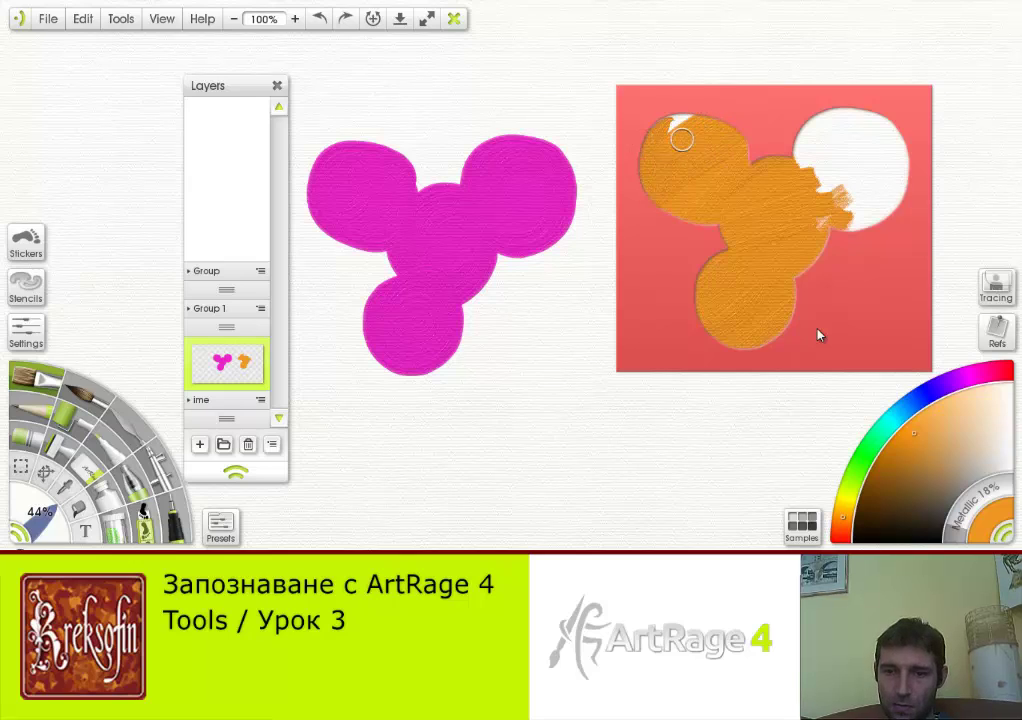
{"action": "mouse_move", "coordinate": [748, 121]}
{"action": "left_mouse_down"}
{"action": "mouse_move", "coordinate": [834, 119]}
{"action": "mouse_move", "coordinate": [790, 151]}
{"action": "mouse_move", "coordinate": [841, 119]}
{"action": "mouse_move", "coordinate": [895, 136]}
{"action": "mouse_move", "coordinate": [888, 199]}
{"action": "mouse_move", "coordinate": [862, 216]}
{"action": "mouse_move", "coordinate": [856, 209]}
{"action": "mouse_move", "coordinate": [909, 167]}
{"action": "mouse_move", "coordinate": [876, 134]}
{"action": "mouse_move", "coordinate": [865, 179]}
{"action": "mouse_move", "coordinate": [878, 171]}
{"action": "mouse_move", "coordinate": [824, 195]}
{"action": "mouse_move", "coordinate": [862, 155]}
{"action": "mouse_move", "coordinate": [850, 128]}
{"action": "mouse_move", "coordinate": [829, 148]}
{"action": "mouse_move", "coordinate": [826, 138]}
{"action": "mouse_move", "coordinate": [827, 182]}
{"action": "left_mouse_up"}
{"action": "left_click_drag", "start_coordinate": [879, 303], "coordinate": [551, 340]}
{"action": "left_click_drag", "start_coordinate": [451, 238], "coordinate": [625, 187]}
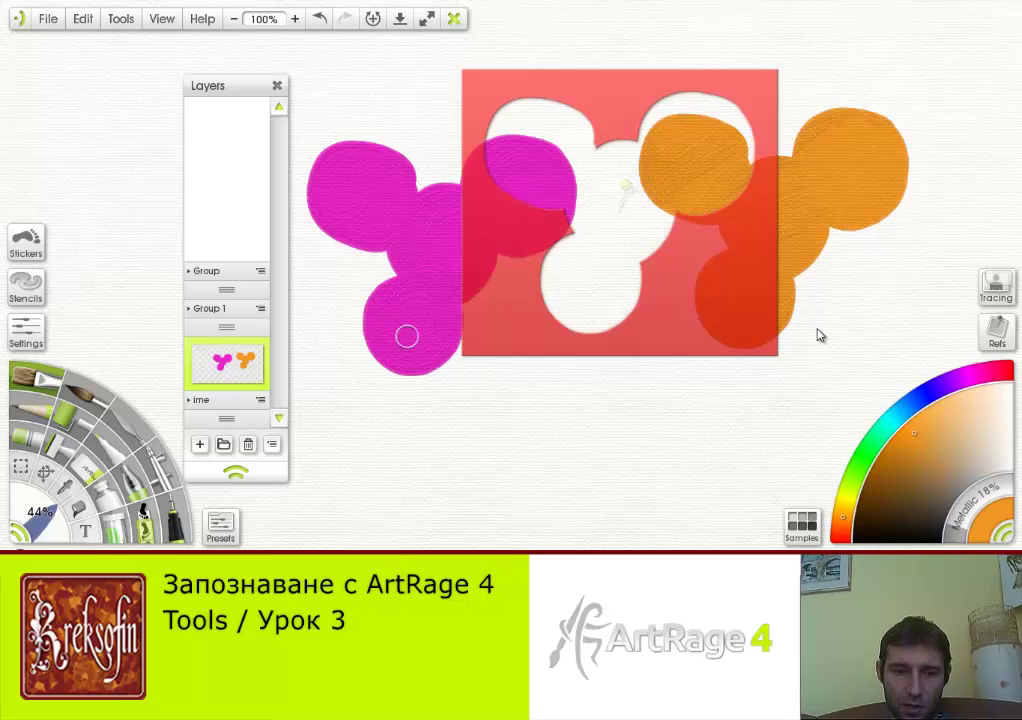
- Look through the layer options and the stencil's mode, flip, invert and collection options
{"action": "left_click", "coordinate": [271, 444]}
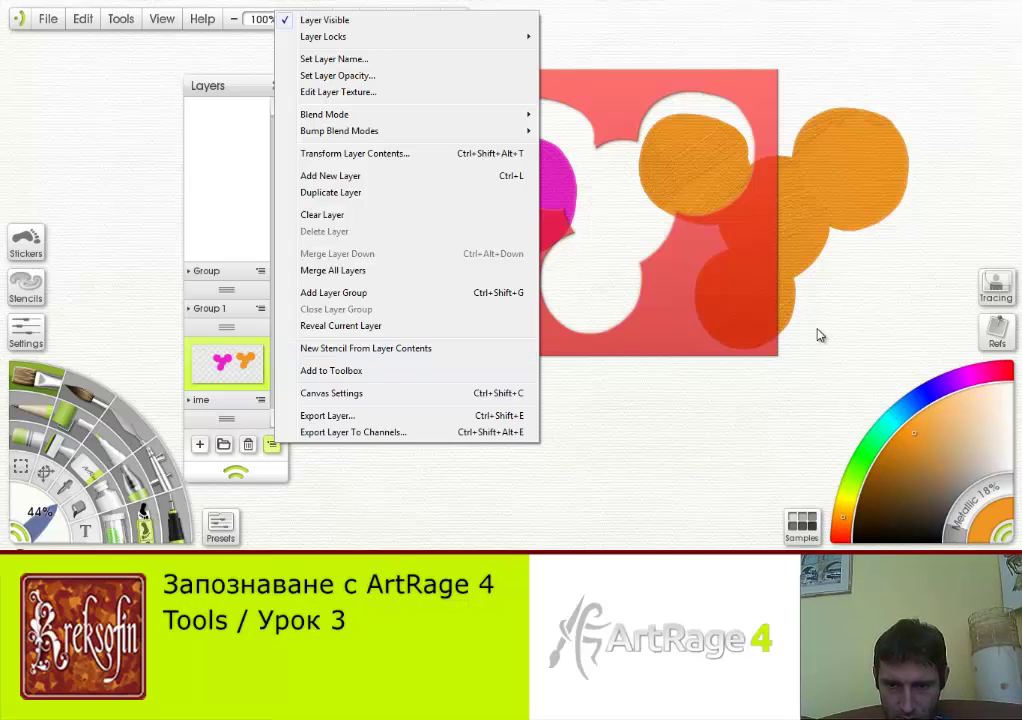
{"action": "left_click", "coordinate": [819, 335]}
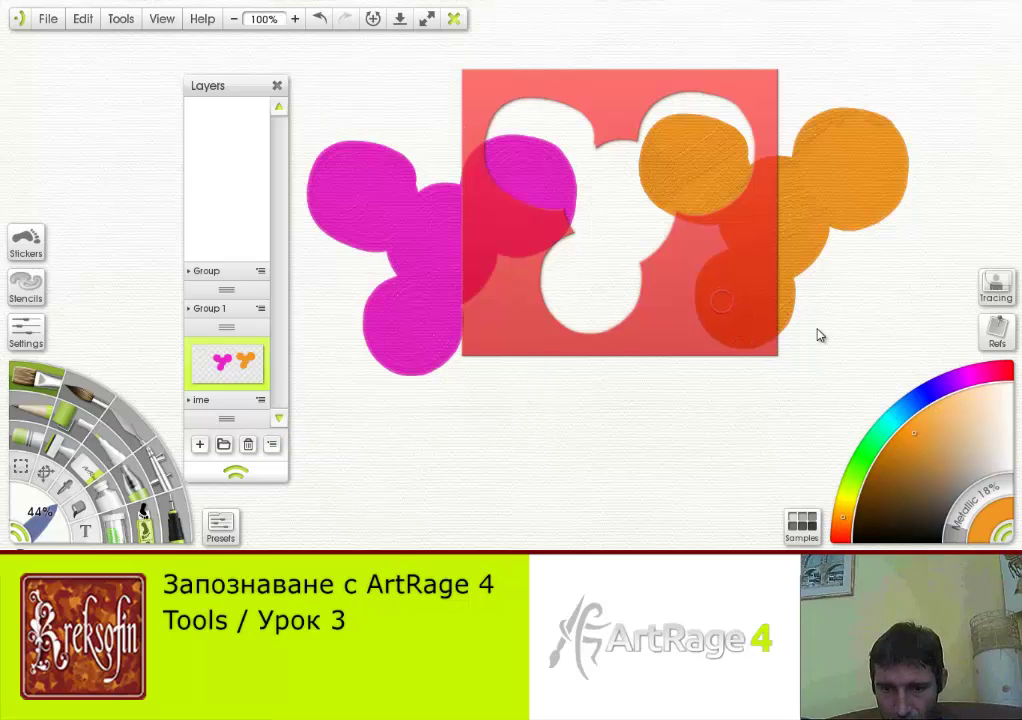
{"action": "right_click", "coordinate": [818, 335]}
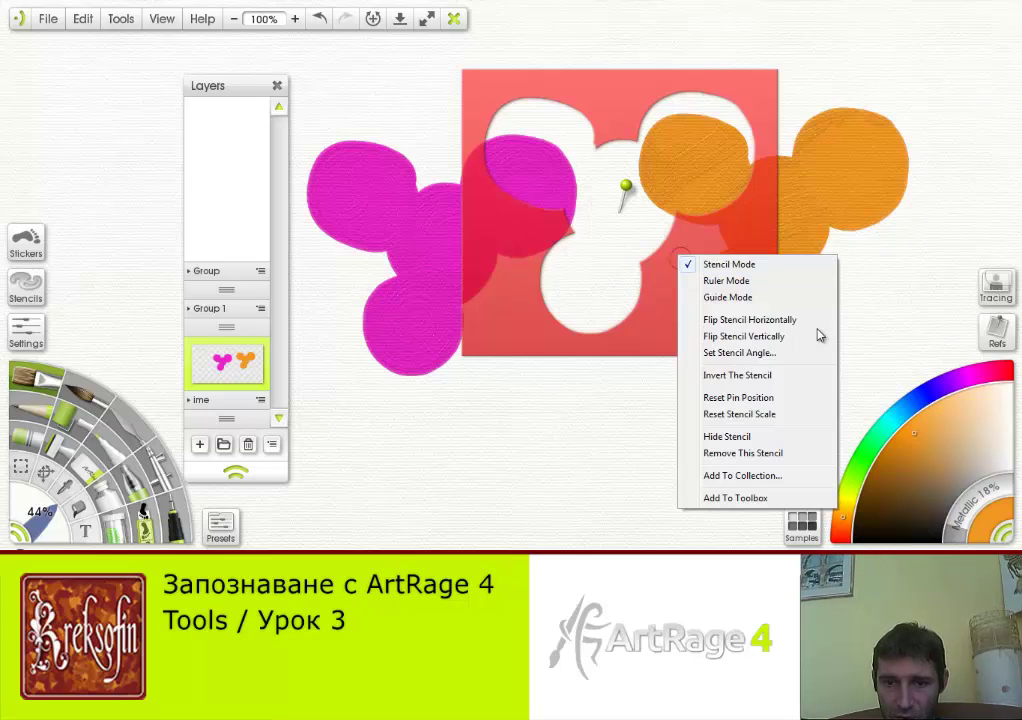
{"action": "key", "text": "Down"}
{"action": "key", "text": "Down"}
{"action": "key", "text": "Down"}
{"action": "key", "text": "Down"}
{"action": "key", "text": "Down"}
{"action": "key", "text": "Down"}
{"action": "key", "text": "Down"}
{"action": "key", "text": "Down"}
{"action": "key", "text": "Down"}
{"action": "key", "text": "Down"}
{"action": "key", "text": "Down"}
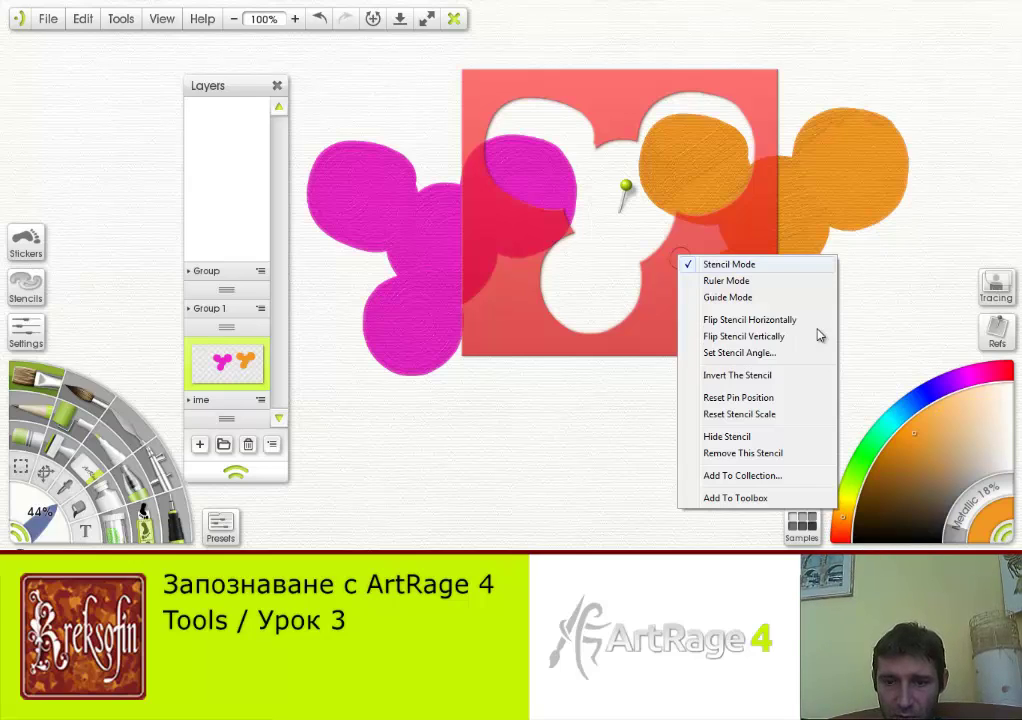
{"action": "key", "text": "Down"}
{"action": "key", "text": "Down"}
{"action": "key", "text": "Down"}
{"action": "key", "text": "Down"}
{"action": "key", "text": "Down"}
{"action": "key", "text": "Down"}
{"action": "key", "text": "Down"}
{"action": "key", "text": "Down"}
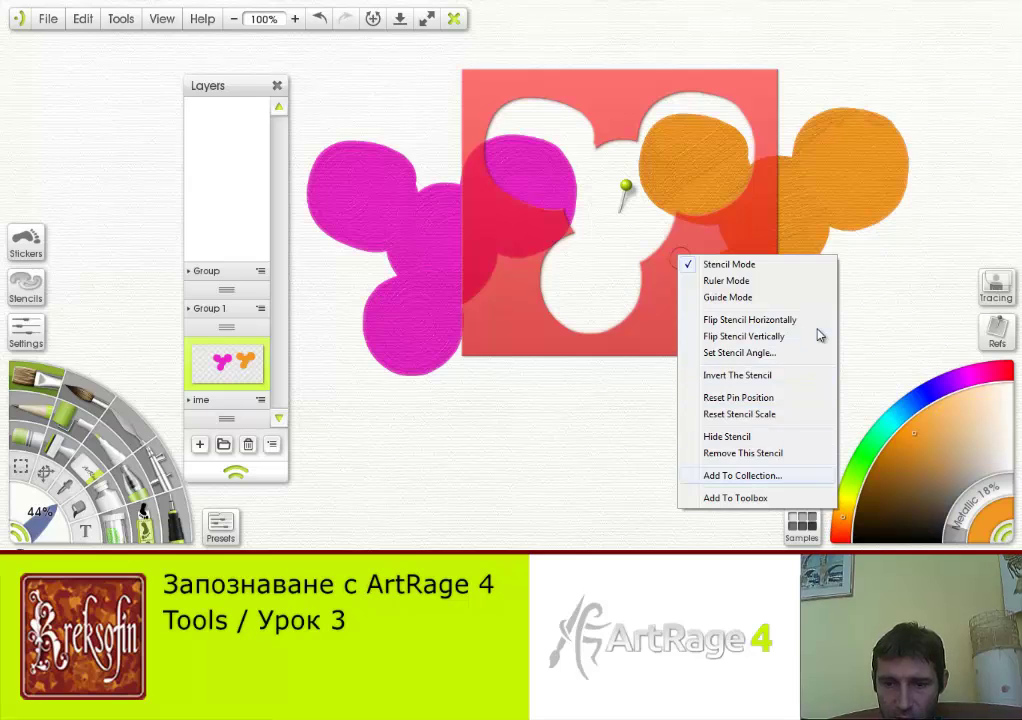
{"action": "key", "text": "Up"}
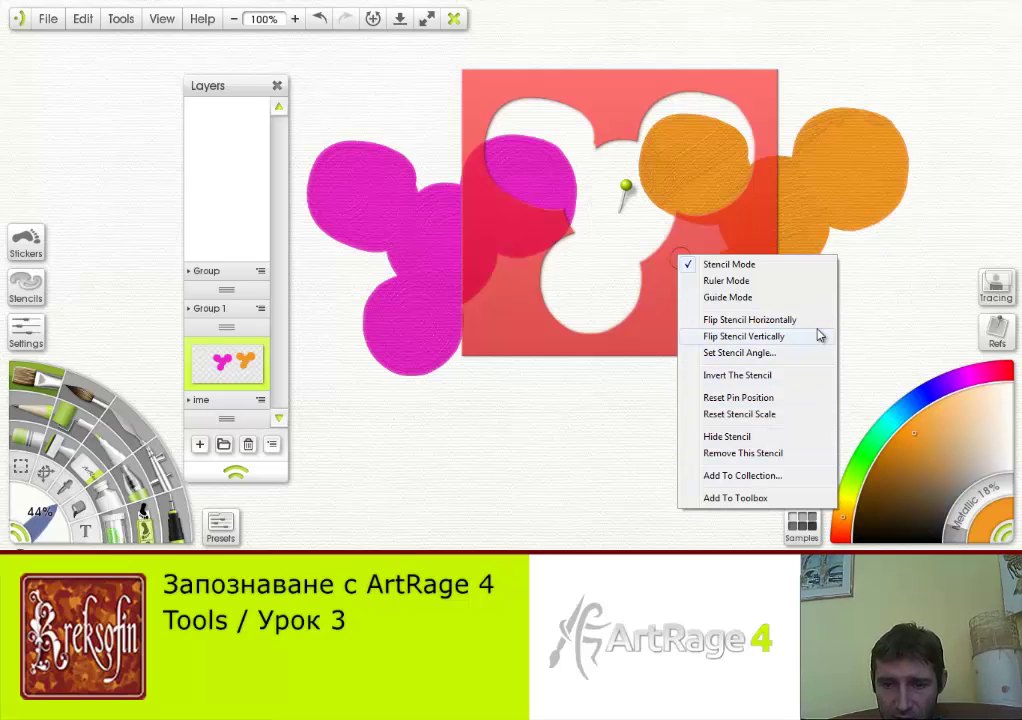
{"action": "key", "text": "Up"}
{"action": "key", "text": "Up"}
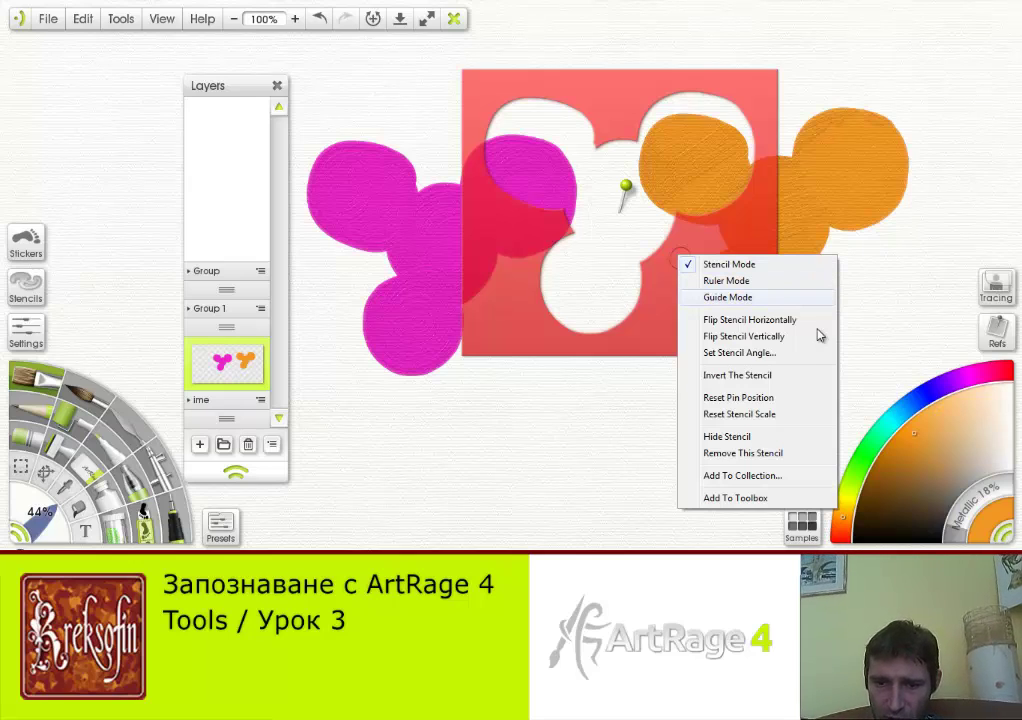
{"action": "key", "text": "Down"}
{"action": "key", "text": "Down"}
{"action": "key", "text": "Down"}
{"action": "key", "text": "Down"}
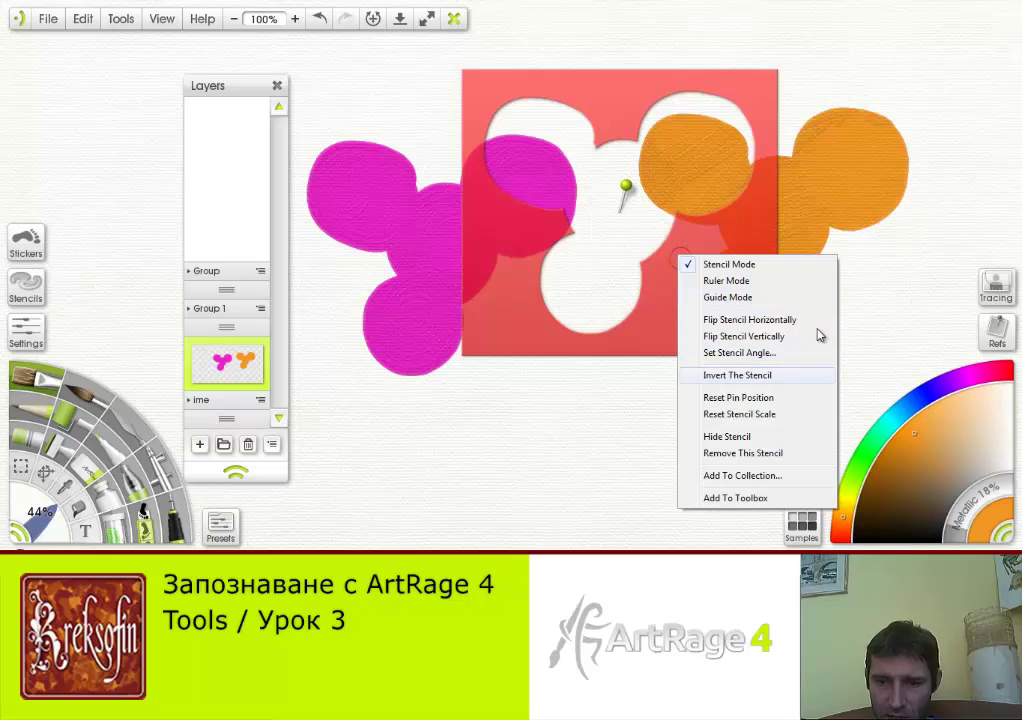
{"action": "key", "text": "Up"}
{"action": "key", "text": "Up"}
{"action": "key", "text": "Up"}
{"action": "key", "text": "Up"}
{"action": "key", "text": "Up"}
{"action": "key", "text": "Down"}
{"action": "key", "text": "Down"}
{"action": "key", "text": "Down"}
{"action": "key", "text": "Down"}
{"action": "key", "text": "Down"}
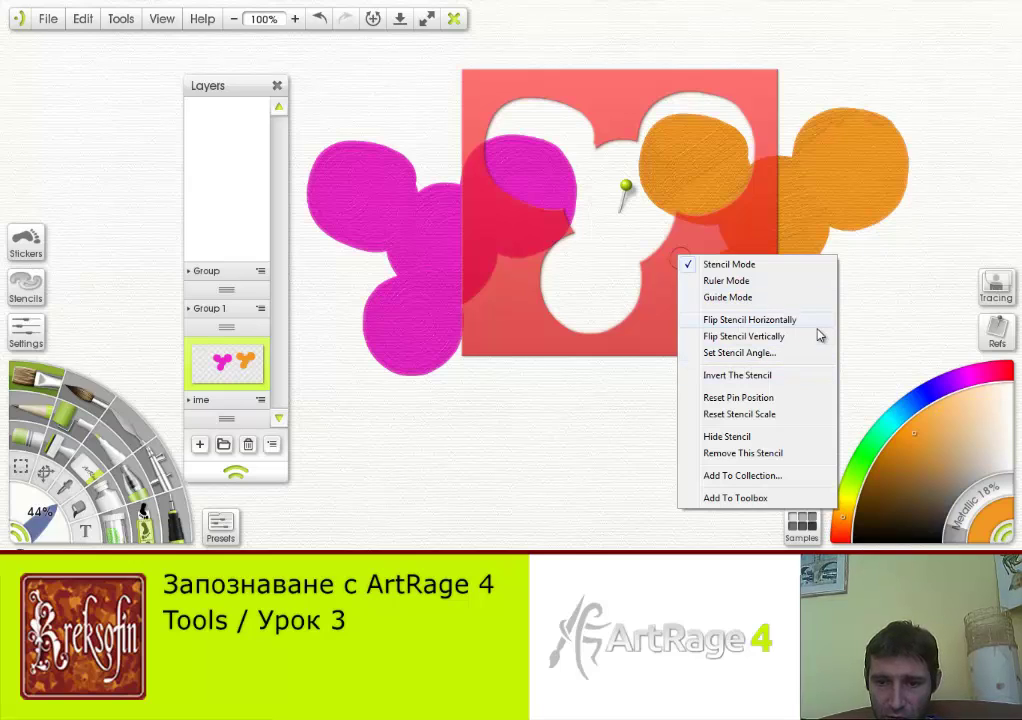
{"action": "key", "text": "Up"}
{"action": "key", "text": "Up"}
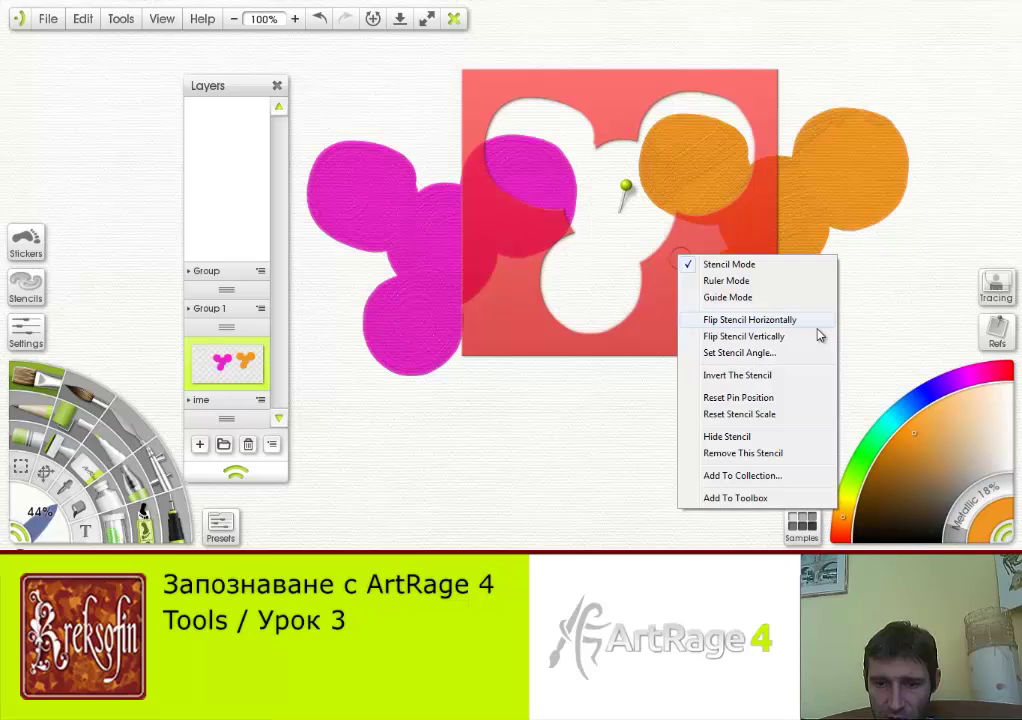
- Invert the stencil and move it down below the gap between the magenta and orange shapes
{"action": "key", "text": "Down"}
{"action": "key", "text": "Down"}
{"action": "key", "text": "Down"}
{"action": "key", "text": "Return"}
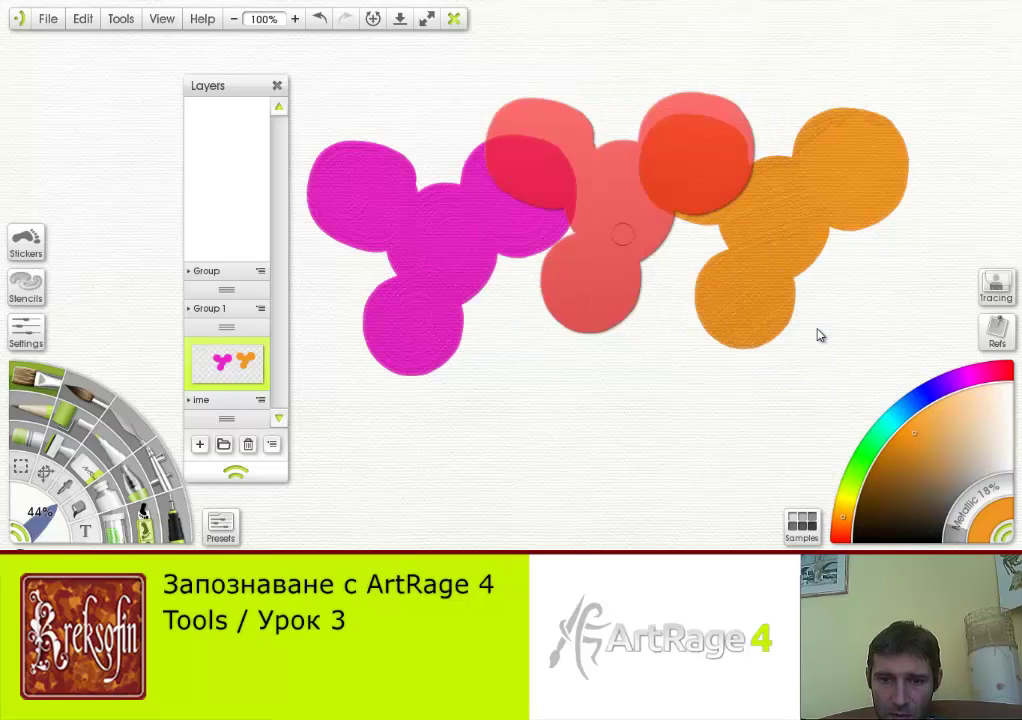
{"action": "left_click_drag", "start_coordinate": [615, 206], "coordinate": [612, 374]}
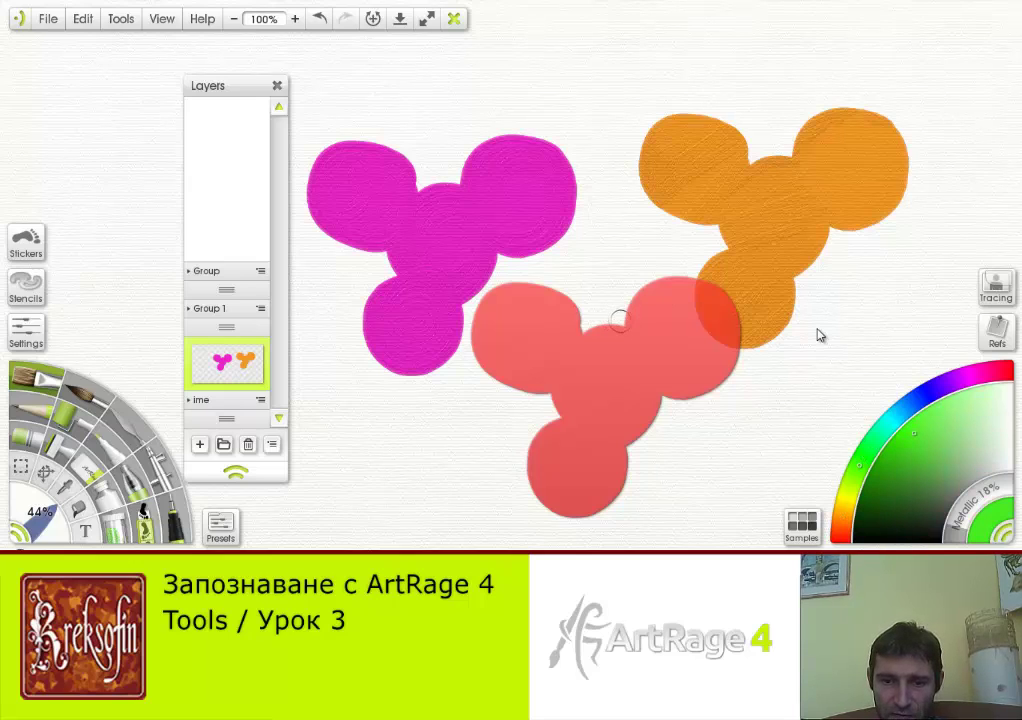
- Paint green around the inverted stencil's edges and move the stencil up between the magenta and orange shapes
{"action": "mouse_move", "coordinate": [585, 324]}
{"action": "left_mouse_down"}
{"action": "mouse_move", "coordinate": [645, 279]}
{"action": "mouse_move", "coordinate": [698, 273]}
{"action": "mouse_move", "coordinate": [610, 292]}
{"action": "mouse_move", "coordinate": [593, 316]}
{"action": "mouse_move", "coordinate": [612, 303]}
{"action": "mouse_move", "coordinate": [556, 308]}
{"action": "mouse_move", "coordinate": [559, 295]}
{"action": "mouse_move", "coordinate": [507, 275]}
{"action": "mouse_move", "coordinate": [465, 318]}
{"action": "mouse_move", "coordinate": [489, 386]}
{"action": "mouse_move", "coordinate": [541, 405]}
{"action": "mouse_move", "coordinate": [453, 347]}
{"action": "mouse_move", "coordinate": [555, 414]}
{"action": "mouse_move", "coordinate": [526, 473]}
{"action": "mouse_move", "coordinate": [544, 512]}
{"action": "mouse_move", "coordinate": [531, 517]}
{"action": "mouse_move", "coordinate": [604, 506]}
{"action": "mouse_move", "coordinate": [639, 474]}
{"action": "mouse_move", "coordinate": [646, 428]}
{"action": "mouse_move", "coordinate": [644, 450]}
{"action": "mouse_move", "coordinate": [662, 410]}
{"action": "mouse_move", "coordinate": [718, 405]}
{"action": "mouse_move", "coordinate": [746, 349]}
{"action": "mouse_move", "coordinate": [749, 361]}
{"action": "mouse_move", "coordinate": [719, 396]}
{"action": "mouse_move", "coordinate": [684, 410]}
{"action": "mouse_move", "coordinate": [653, 443]}
{"action": "left_mouse_up"}
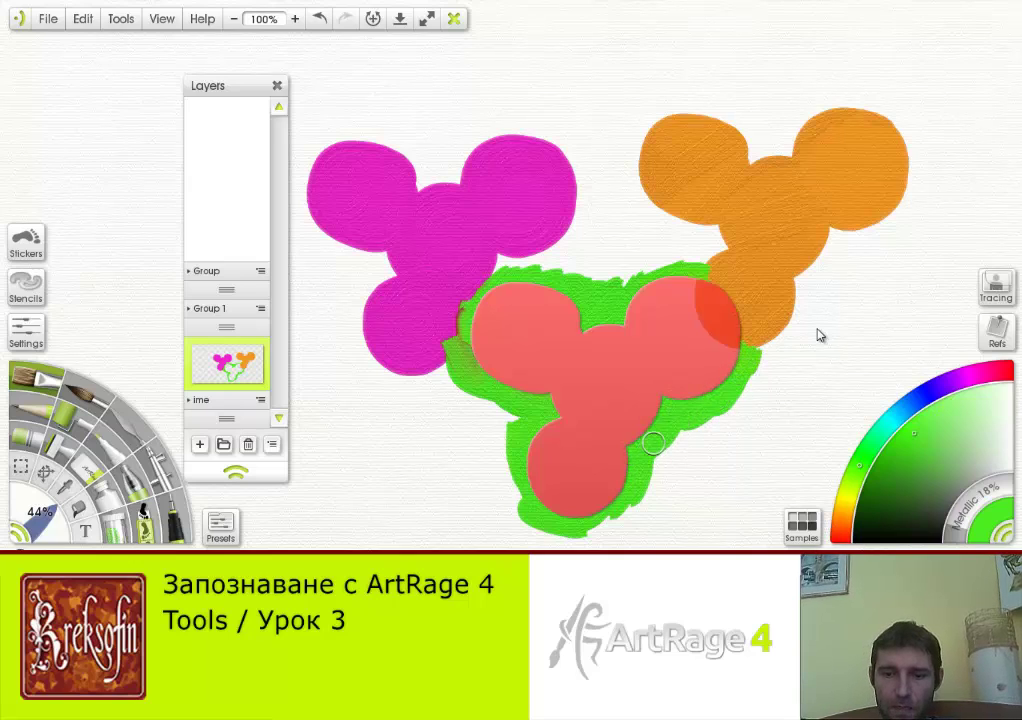
{"action": "left_click_drag", "start_coordinate": [616, 365], "coordinate": [583, 152]}
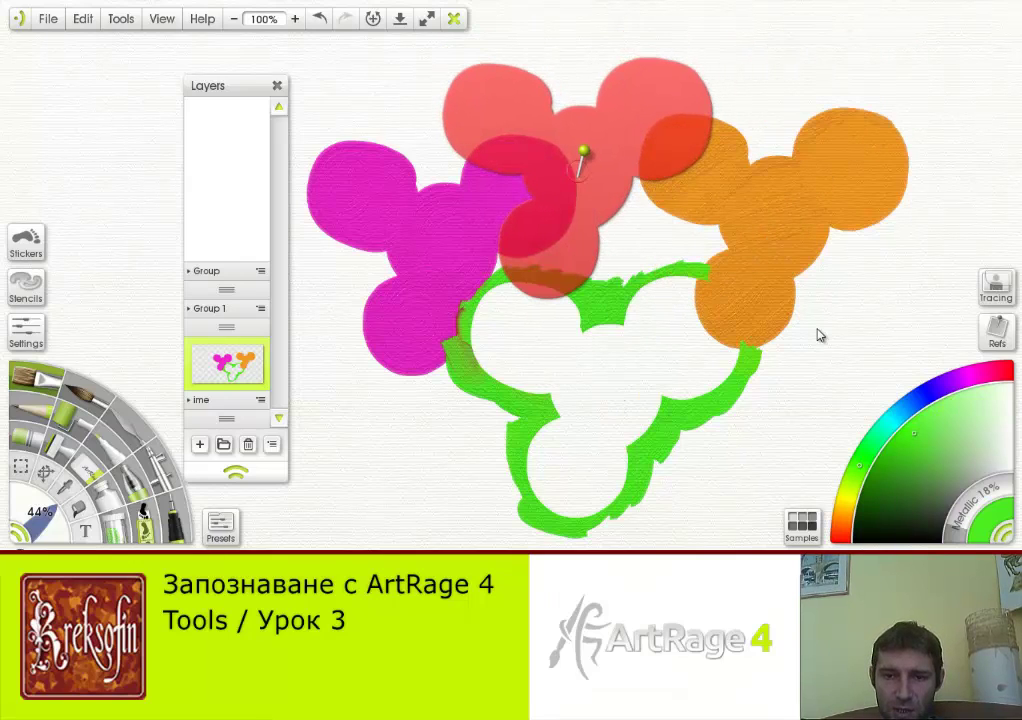
- Try Ruler Mode on the stencil and switch it to Guide Mode
{"action": "right_click", "coordinate": [580, 170]}
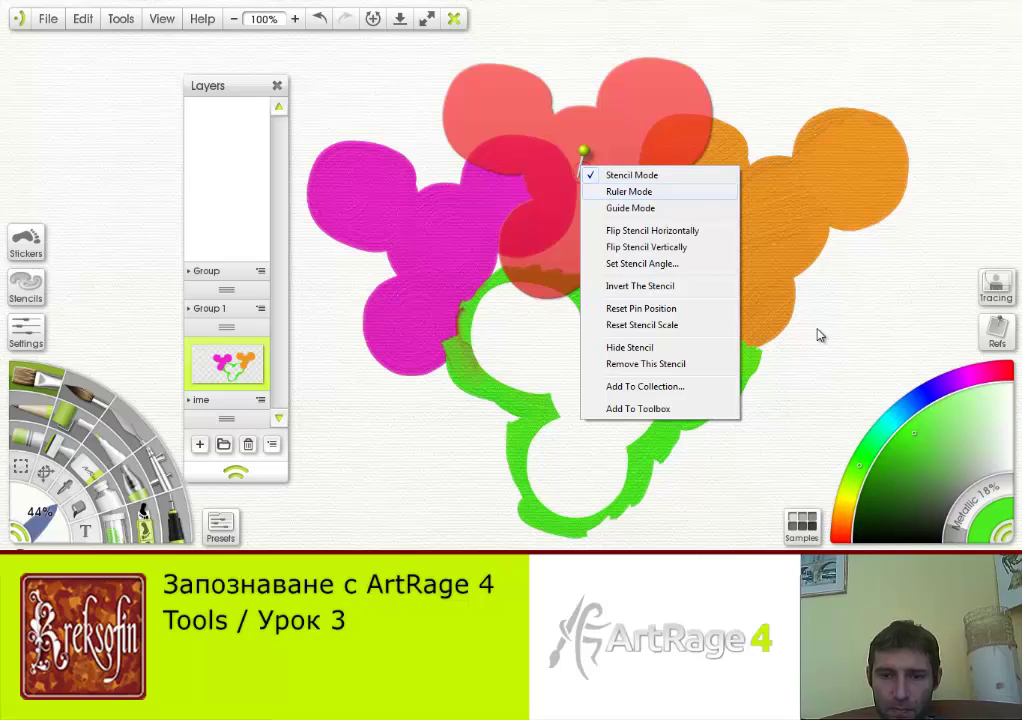
{"action": "key", "text": "Return"}
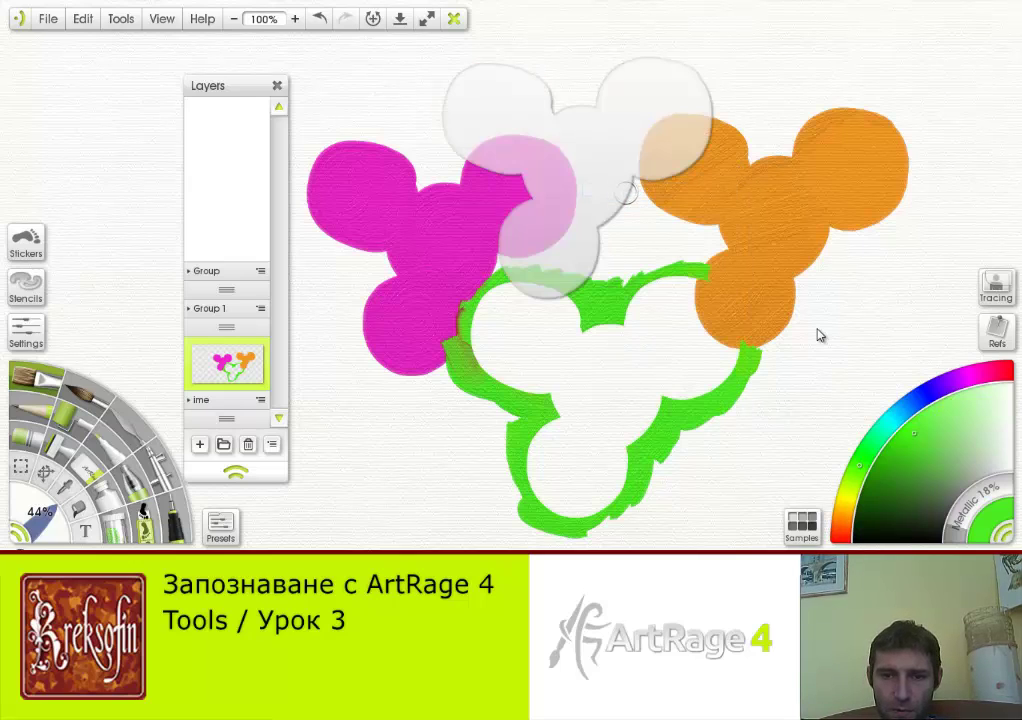
{"action": "right_click", "coordinate": [619, 156]}
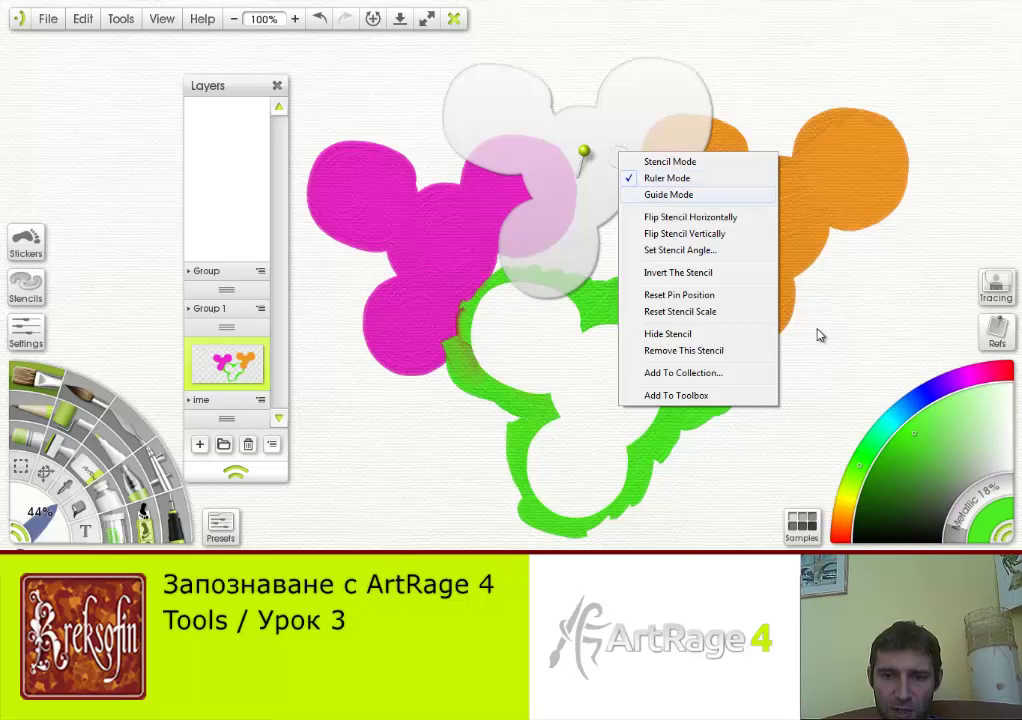
{"action": "key", "text": "Return"}
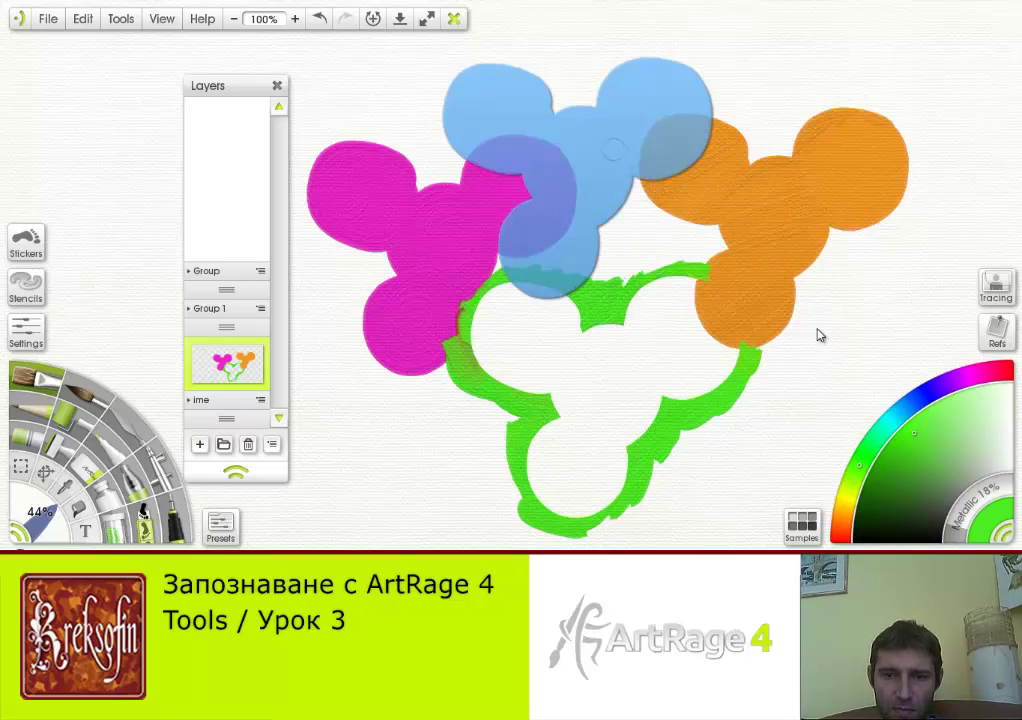
- Trace the stencil's outline with green paint in Guide Mode and move the stencil down over the magenta shape
{"action": "mouse_move", "coordinate": [614, 149]}
{"action": "left_mouse_down"}
{"action": "mouse_move", "coordinate": [630, 194]}
{"action": "mouse_move", "coordinate": [607, 235]}
{"action": "mouse_move", "coordinate": [639, 194]}
{"action": "mouse_move", "coordinate": [629, 154]}
{"action": "mouse_move", "coordinate": [618, 156]}
{"action": "mouse_move", "coordinate": [618, 187]}
{"action": "mouse_move", "coordinate": [595, 174]}
{"action": "mouse_move", "coordinate": [626, 204]}
{"action": "mouse_move", "coordinate": [613, 180]}
{"action": "mouse_move", "coordinate": [628, 148]}
{"action": "mouse_move", "coordinate": [666, 162]}
{"action": "mouse_move", "coordinate": [668, 182]}
{"action": "mouse_move", "coordinate": [705, 124]}
{"action": "mouse_move", "coordinate": [709, 138]}
{"action": "mouse_move", "coordinate": [685, 168]}
{"action": "mouse_move", "coordinate": [696, 107]}
{"action": "mouse_move", "coordinate": [678, 67]}
{"action": "mouse_move", "coordinate": [685, 72]}
{"action": "mouse_move", "coordinate": [666, 63]}
{"action": "mouse_move", "coordinate": [605, 77]}
{"action": "left_mouse_up"}
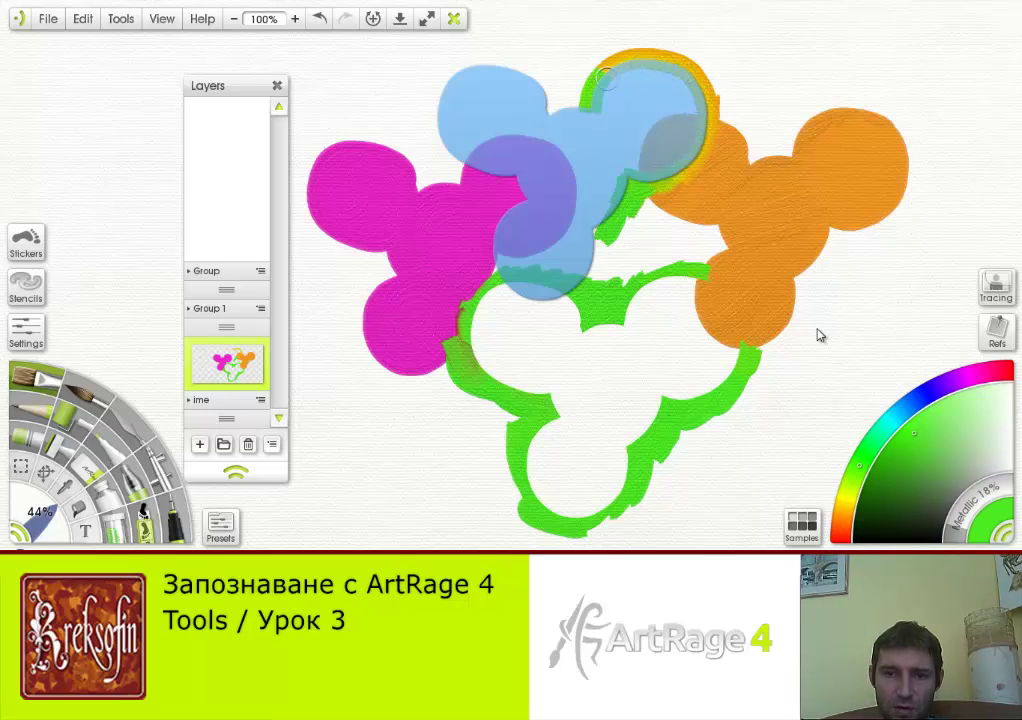
{"action": "mouse_move", "coordinate": [578, 118]}
{"action": "left_mouse_down"}
{"action": "mouse_move", "coordinate": [539, 126]}
{"action": "mouse_move", "coordinate": [581, 104]}
{"action": "mouse_move", "coordinate": [496, 76]}
{"action": "mouse_move", "coordinate": [461, 76]}
{"action": "mouse_move", "coordinate": [443, 104]}
{"action": "mouse_move", "coordinate": [451, 93]}
{"action": "mouse_move", "coordinate": [447, 140]}
{"action": "mouse_move", "coordinate": [469, 170]}
{"action": "mouse_move", "coordinate": [520, 175]}
{"action": "mouse_move", "coordinate": [533, 193]}
{"action": "mouse_move", "coordinate": [502, 253]}
{"action": "mouse_move", "coordinate": [512, 285]}
{"action": "mouse_move", "coordinate": [563, 296]}
{"action": "mouse_move", "coordinate": [593, 230]}
{"action": "left_mouse_up"}
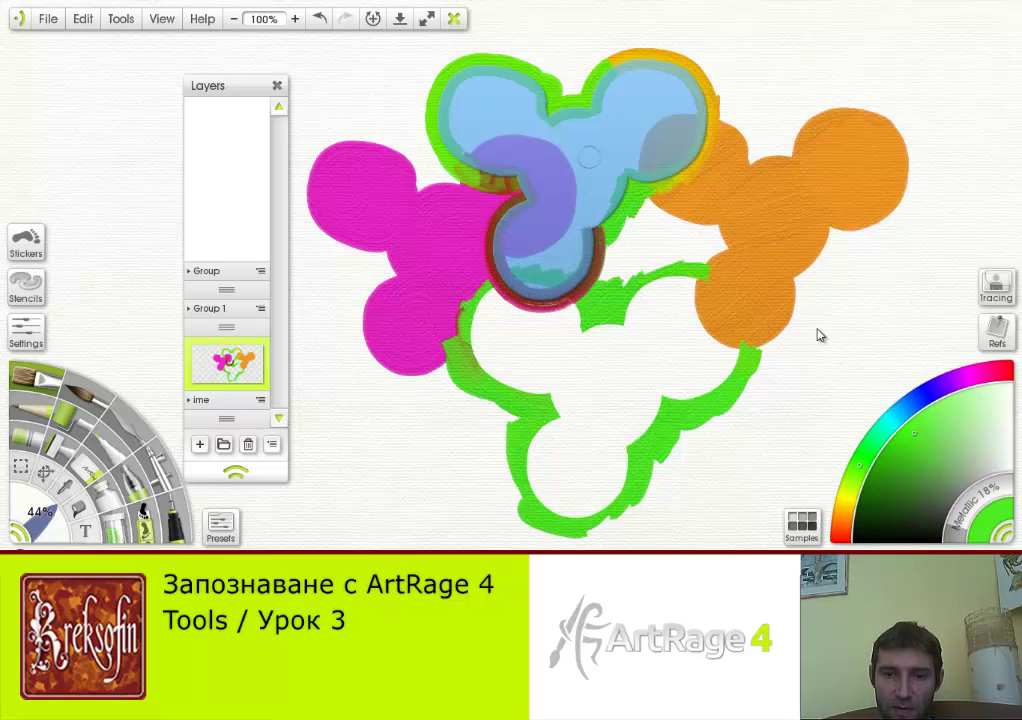
{"action": "mouse_move", "coordinate": [566, 157]}
{"action": "left_mouse_down"}
{"action": "mouse_move", "coordinate": [636, 155]}
{"action": "mouse_move", "coordinate": [858, 280]}
{"action": "mouse_move", "coordinate": [617, 248]}
{"action": "mouse_move", "coordinate": [423, 394]}
{"action": "mouse_move", "coordinate": [487, 289]}
{"action": "left_mouse_up"}
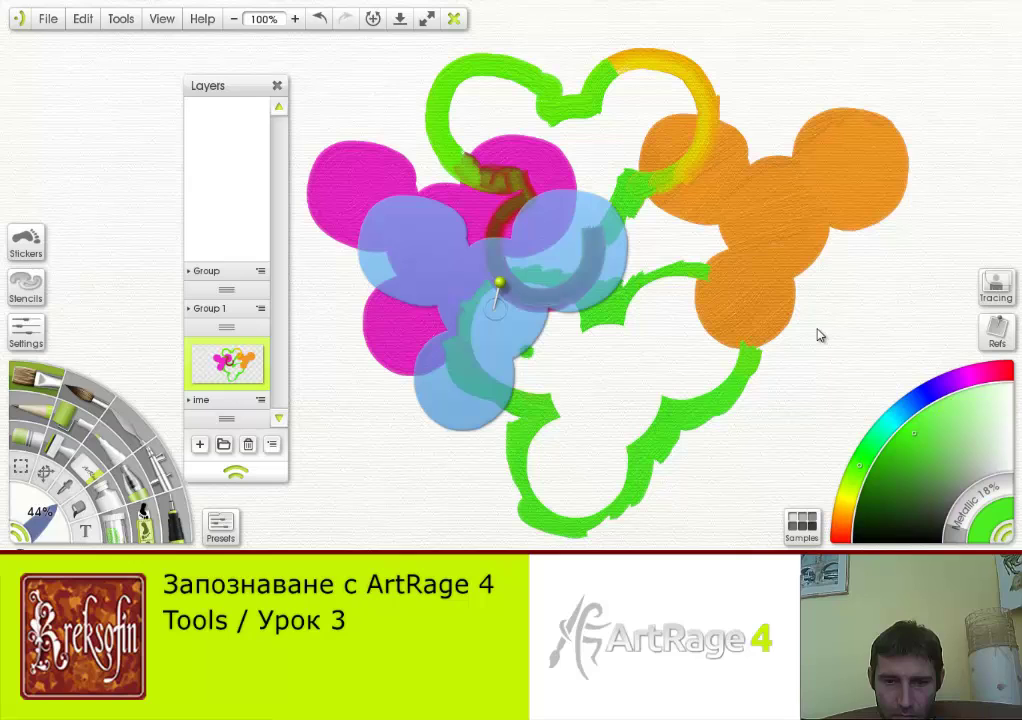
- Switch the stencil to Ruler Mode and paint green strokes along its outer edge over the magenta shape
{"action": "right_click", "coordinate": [494, 308]}
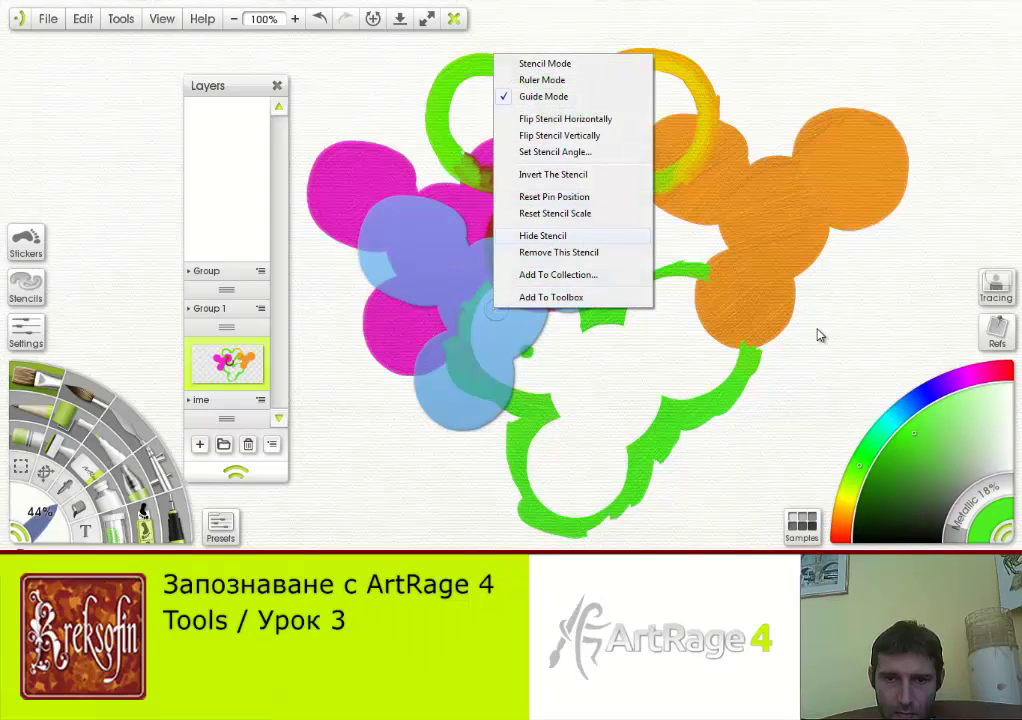
{"action": "left_click", "coordinate": [542, 80]}
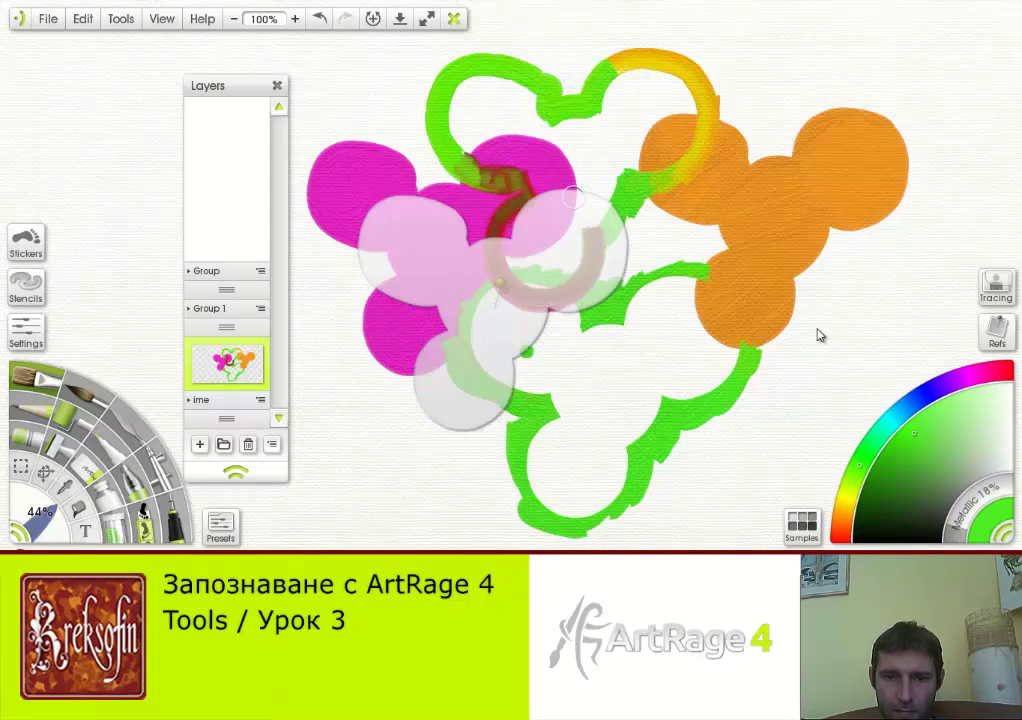
{"action": "mouse_move", "coordinate": [622, 204]}
{"action": "left_mouse_down"}
{"action": "mouse_move", "coordinate": [650, 290]}
{"action": "mouse_move", "coordinate": [630, 228]}
{"action": "mouse_move", "coordinate": [620, 266]}
{"action": "left_mouse_up"}
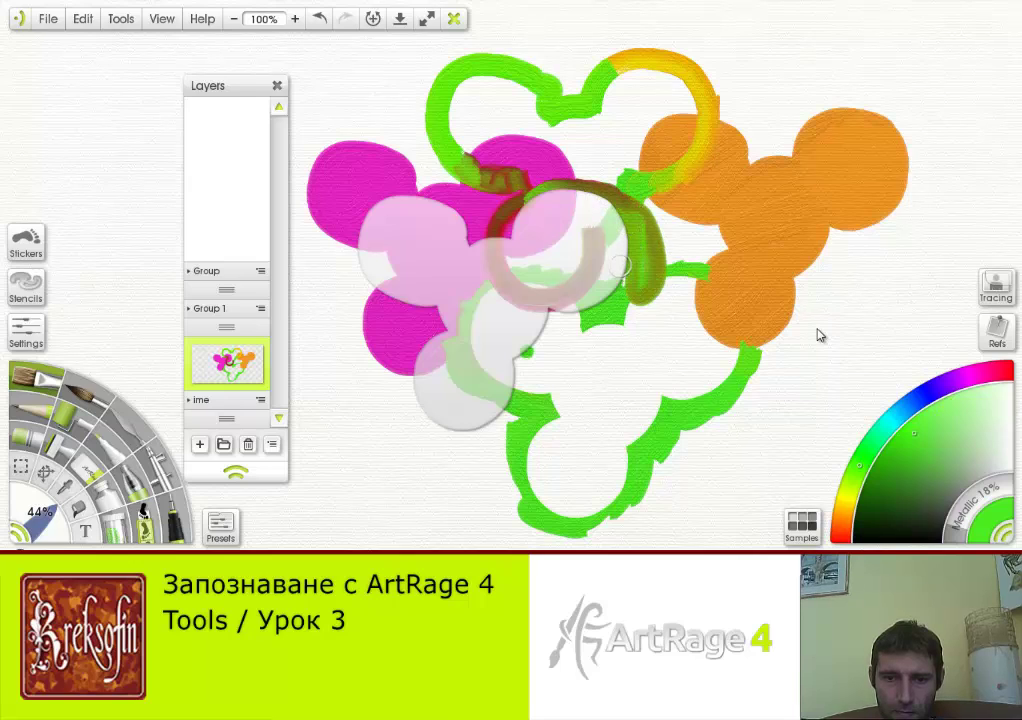
{"action": "mouse_move", "coordinate": [596, 316]}
{"action": "left_mouse_down"}
{"action": "mouse_move", "coordinate": [535, 320]}
{"action": "mouse_move", "coordinate": [546, 315]}
{"action": "mouse_move", "coordinate": [508, 405]}
{"action": "mouse_move", "coordinate": [449, 428]}
{"action": "mouse_move", "coordinate": [422, 367]}
{"action": "mouse_move", "coordinate": [450, 328]}
{"action": "mouse_move", "coordinate": [421, 369]}
{"action": "mouse_move", "coordinate": [432, 323]}
{"action": "mouse_move", "coordinate": [444, 321]}
{"action": "mouse_move", "coordinate": [352, 273]}
{"action": "mouse_move", "coordinate": [424, 207]}
{"action": "left_mouse_up"}
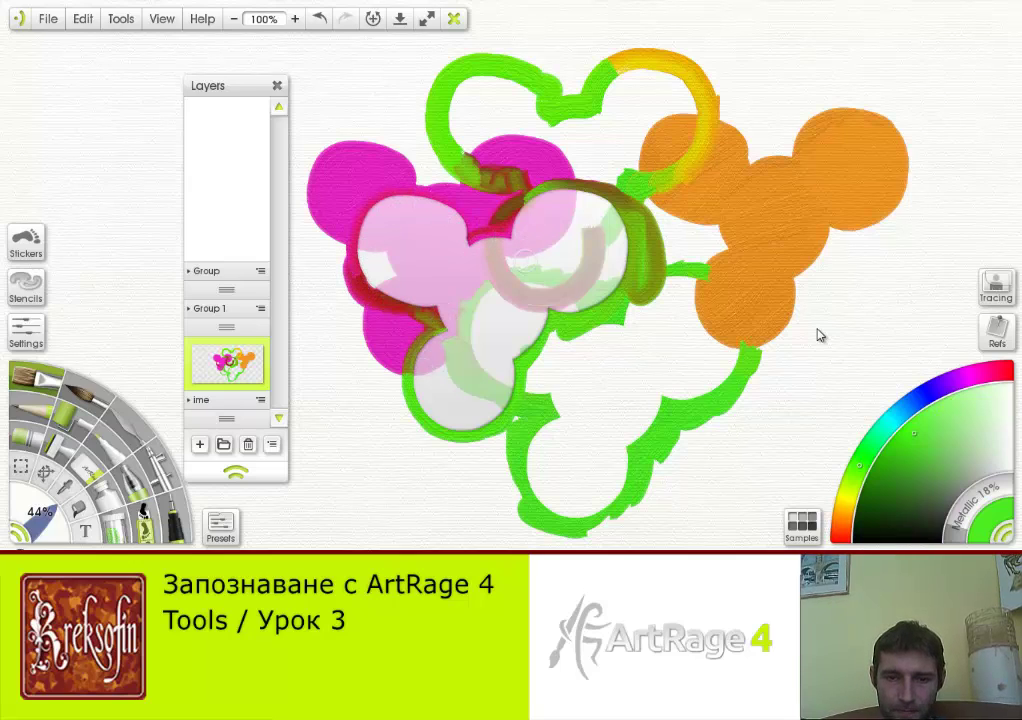
{"action": "left_click_drag", "start_coordinate": [474, 252], "coordinate": [502, 212]}
- Switch the stencil over the magenta shape back to Stencil Mode
{"action": "right_click", "coordinate": [496, 309]}
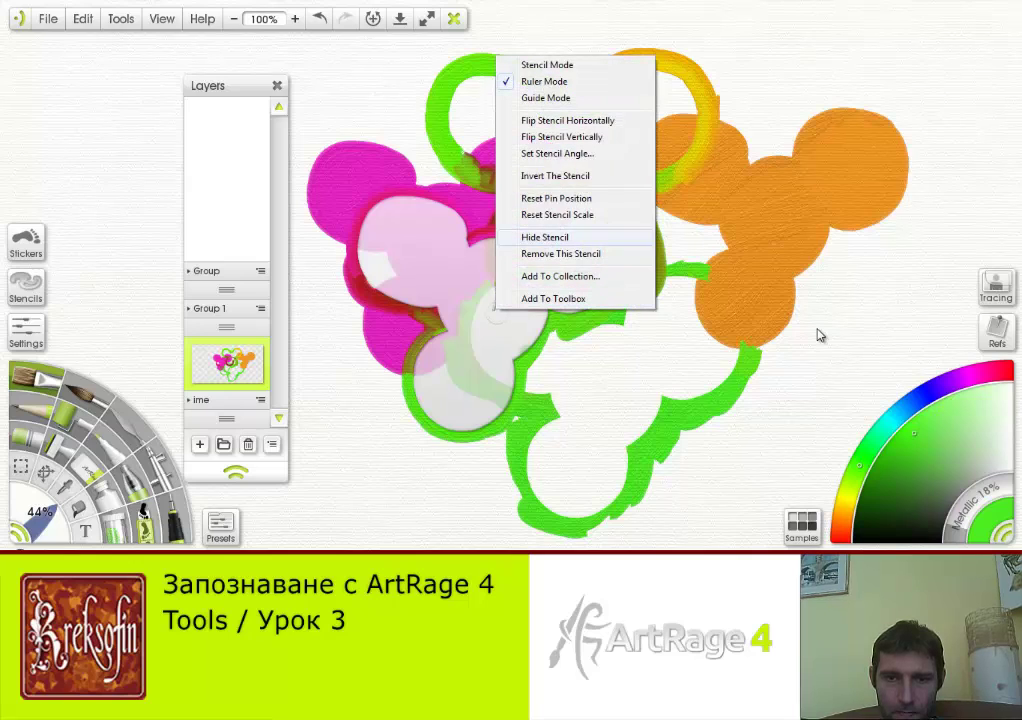
{"action": "key", "text": "Up"}
{"action": "key", "text": "Up"}
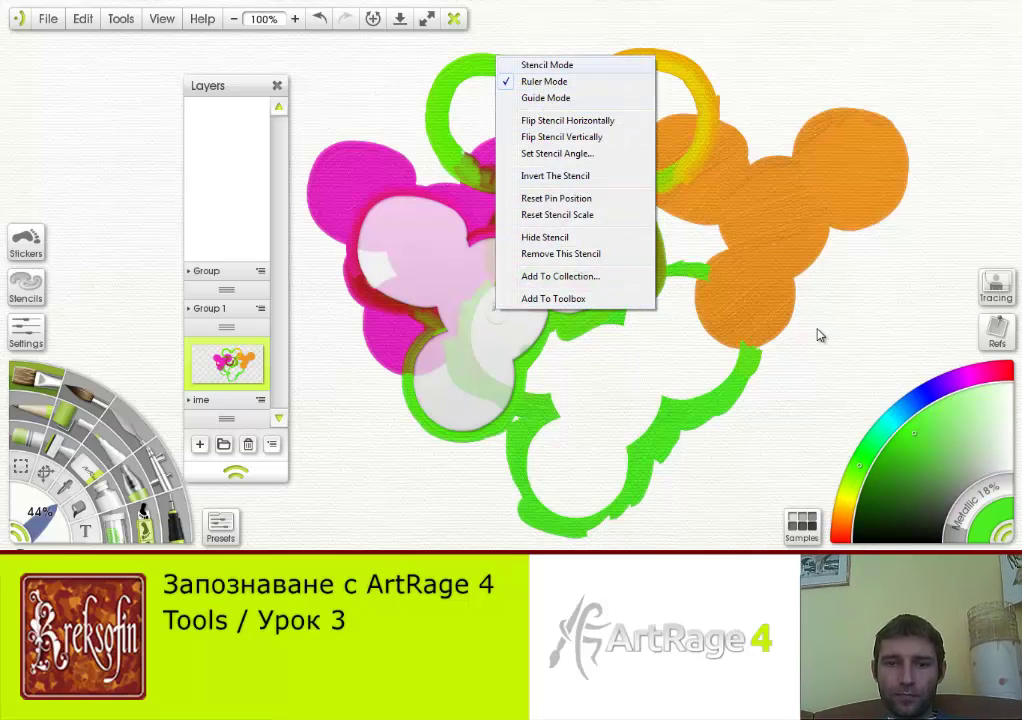
{"action": "key", "text": "Return"}
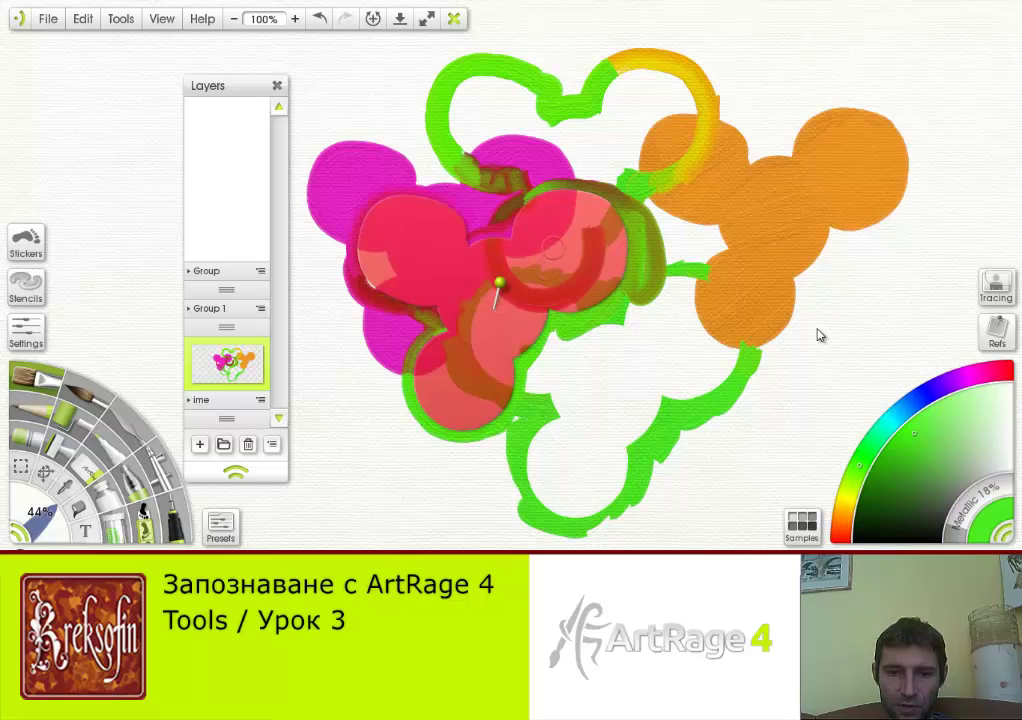
- Flip the stencil horizontally
{"action": "right_click", "coordinate": [495, 309]}
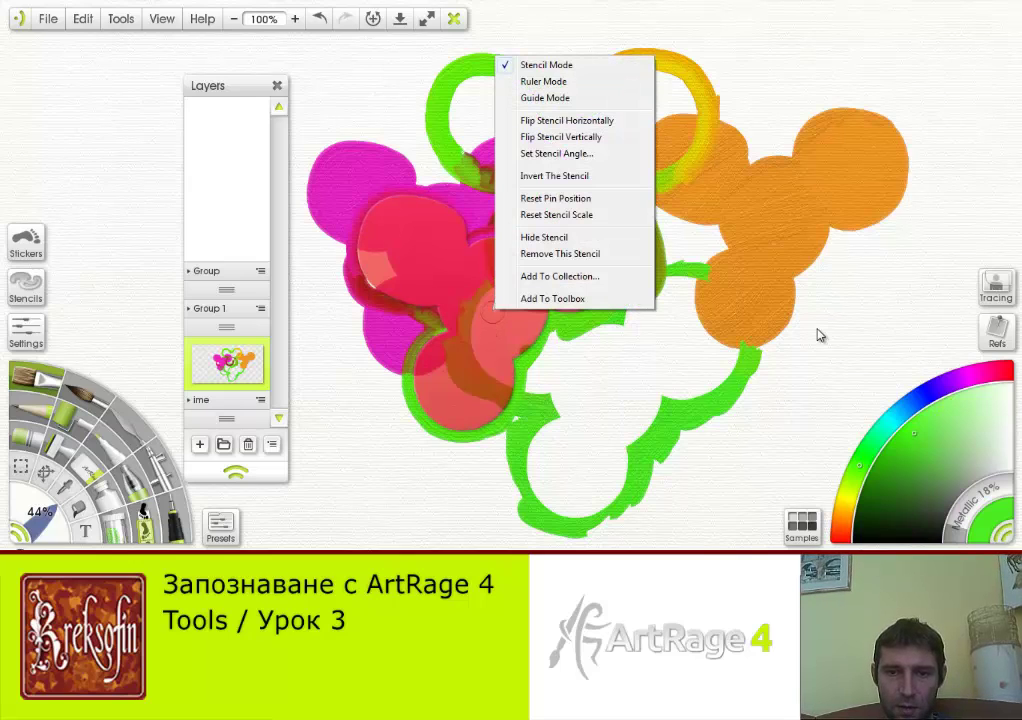
{"action": "key", "text": "Up"}
{"action": "key", "text": "Up"}
{"action": "key", "text": "Up"}
{"action": "key", "text": "Up"}
{"action": "key", "text": "Up"}
{"action": "key", "text": "Up"}
{"action": "key", "text": "Up"}
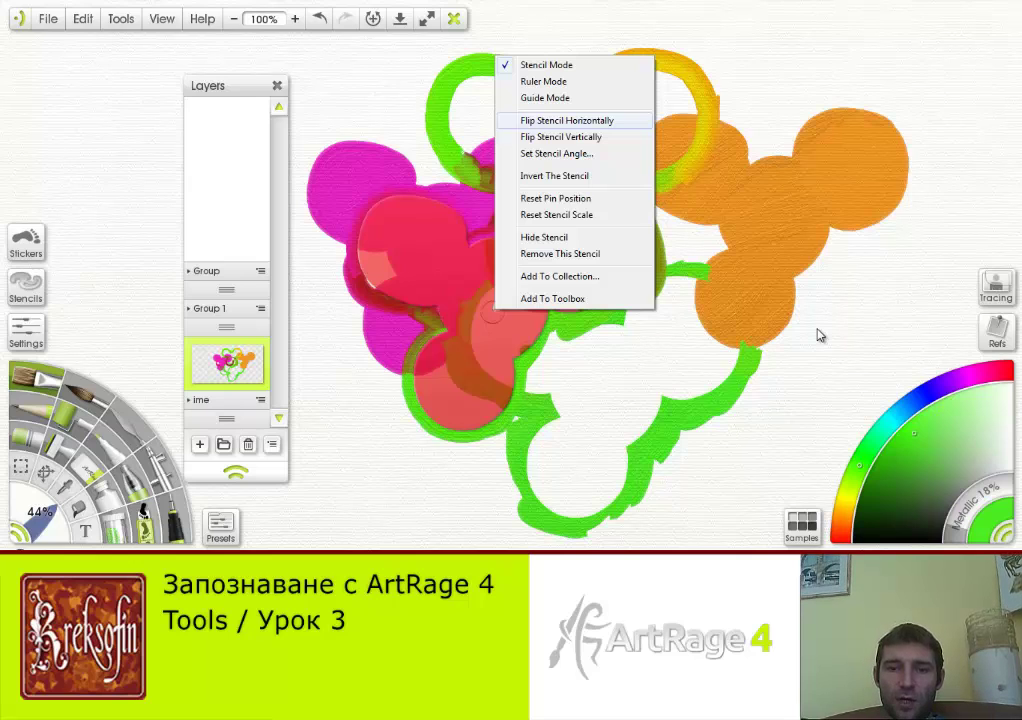
{"action": "key", "text": "Return"}
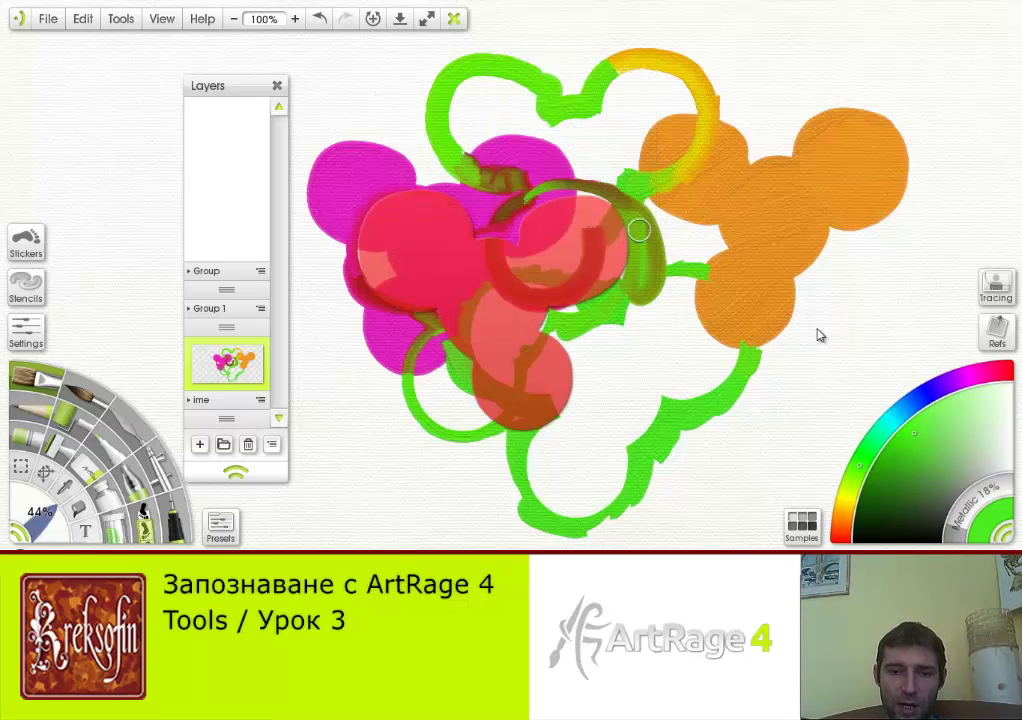
- Flip the stencil vertically
{"action": "right_click", "coordinate": [557, 236]}
{"action": "key", "text": "Down"}
{"action": "key", "text": "Down"}
{"action": "key", "text": "Down"}
{"action": "key", "text": "Down"}
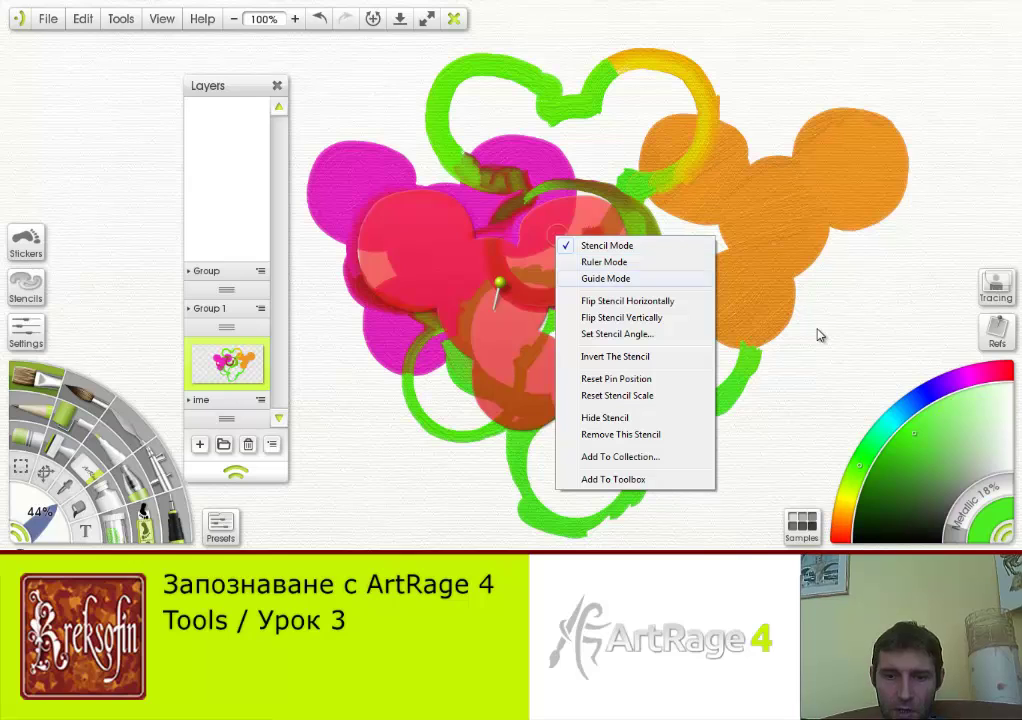
{"action": "key", "text": "Return"}
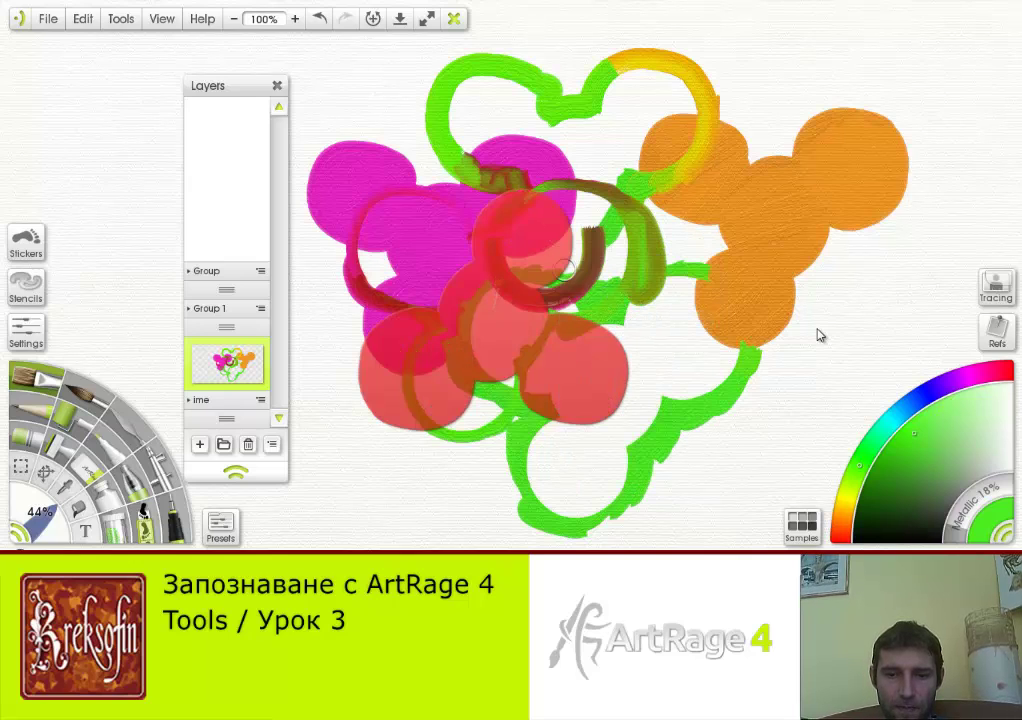
- Set the stencil angle to 56 degrees
{"action": "key", "text": "Menu"}
{"action": "key", "text": "Down"}
{"action": "key", "text": "Down"}
{"action": "key", "text": "Down"}
{"action": "key", "text": "Down"}
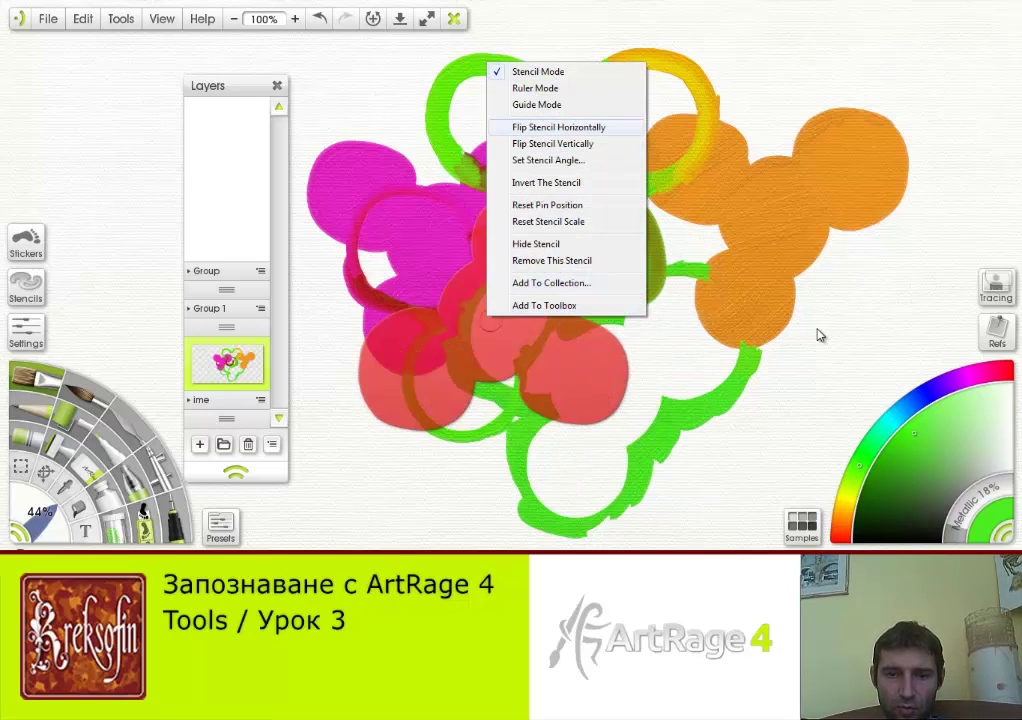
{"action": "key", "text": "Down"}
{"action": "key", "text": "Down"}
{"action": "key", "text": "Return"}
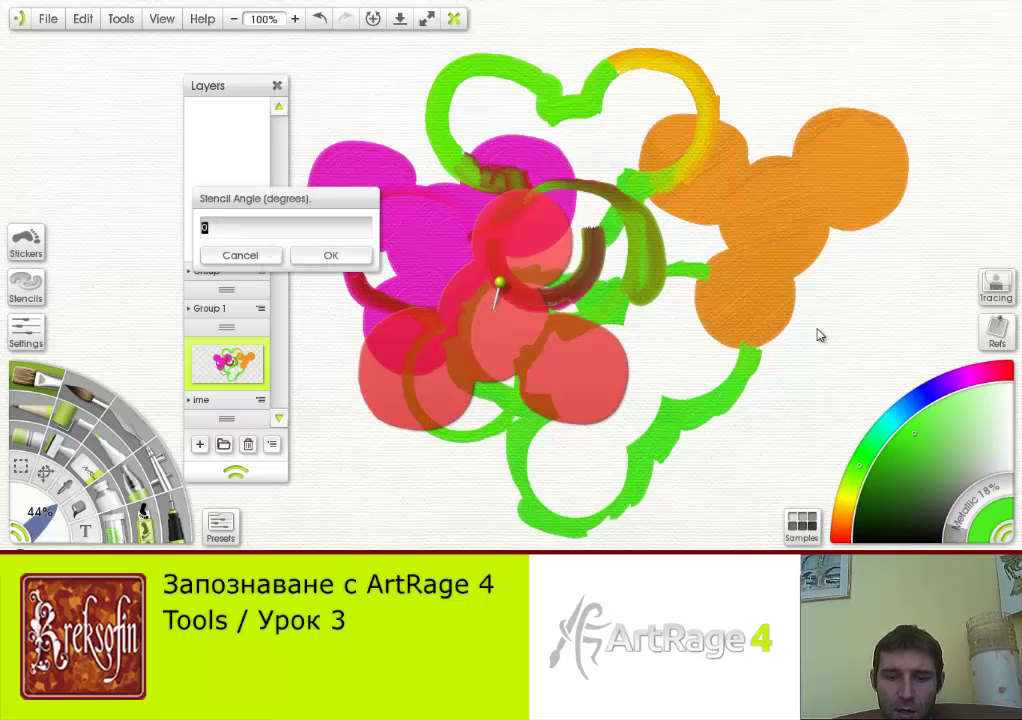
{"action": "type", "text": "56"}
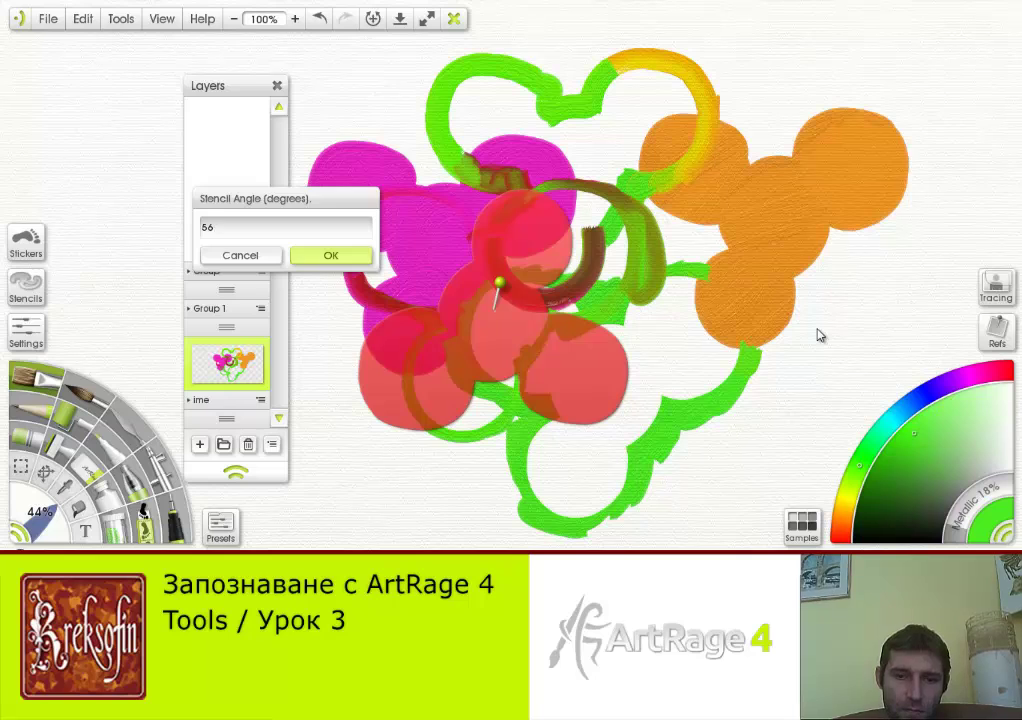
{"action": "key", "text": "Return"}
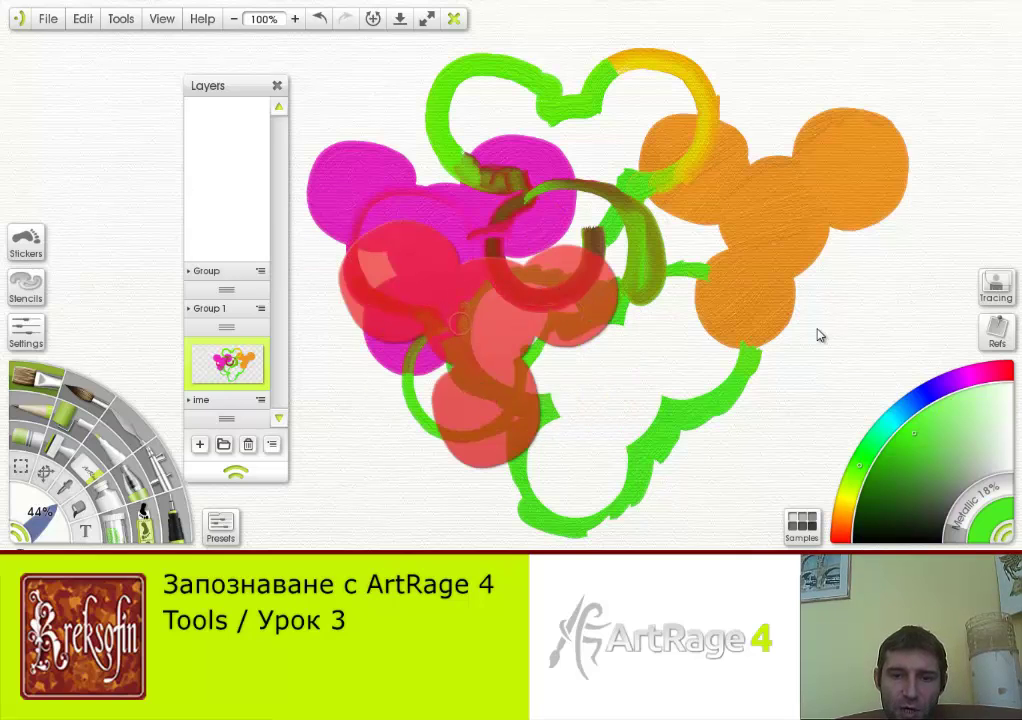
- Move the stencil up between the magenta and orange shapes, invert it, and shift it back down and to the left
{"action": "left_click_drag", "start_coordinate": [493, 310], "coordinate": [590, 213]}
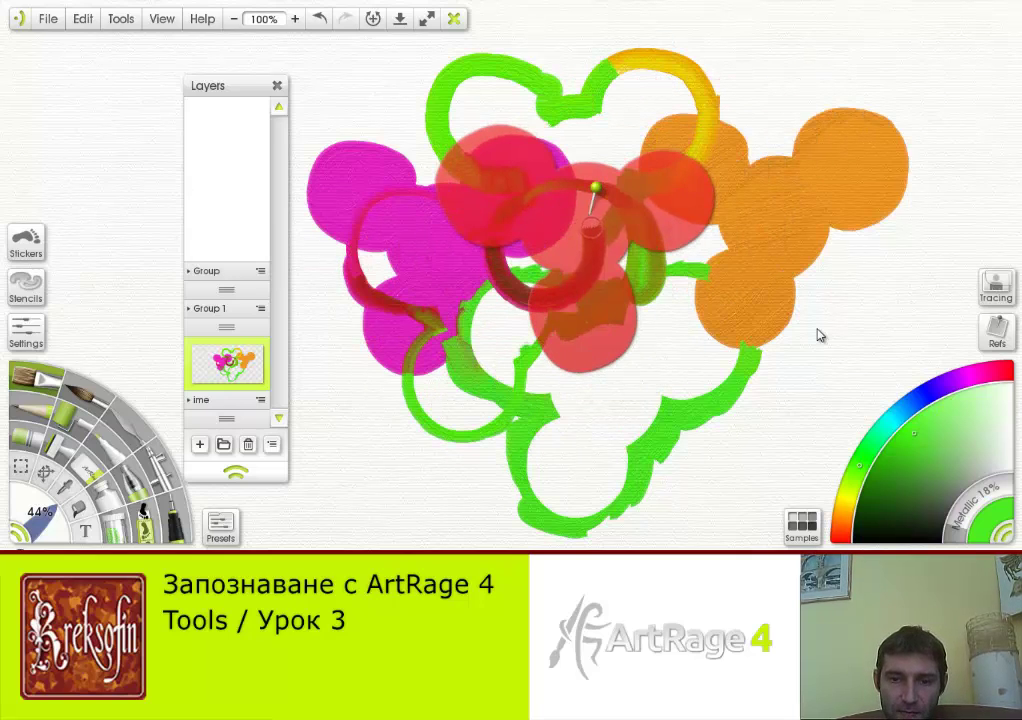
{"action": "right_click", "coordinate": [589, 225]}
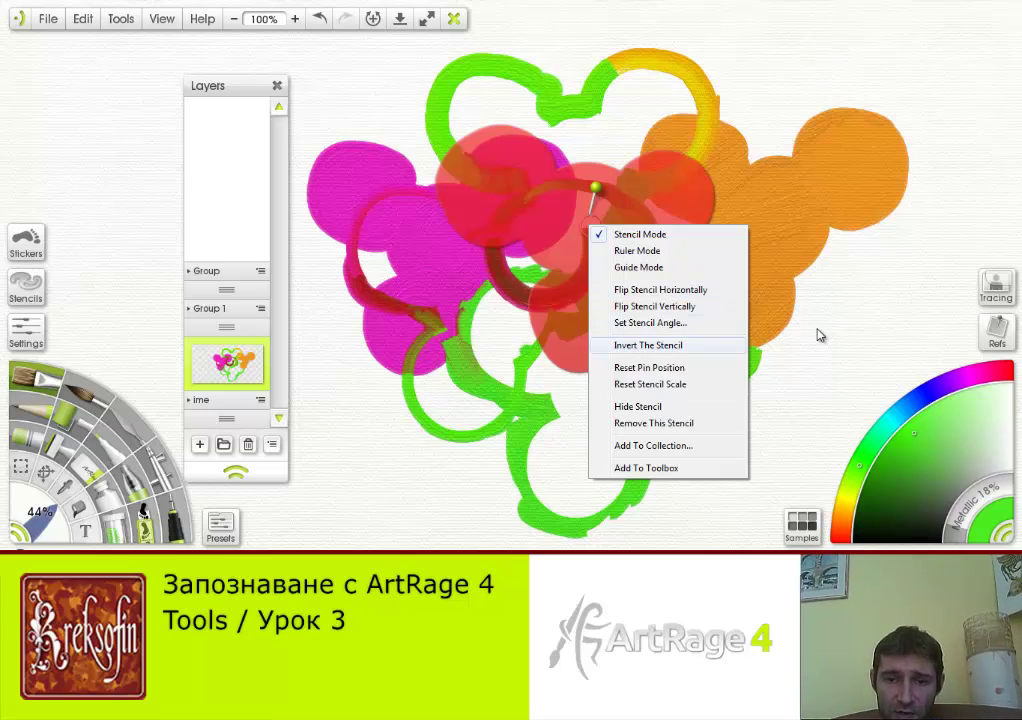
{"action": "left_click", "coordinate": [648, 345]}
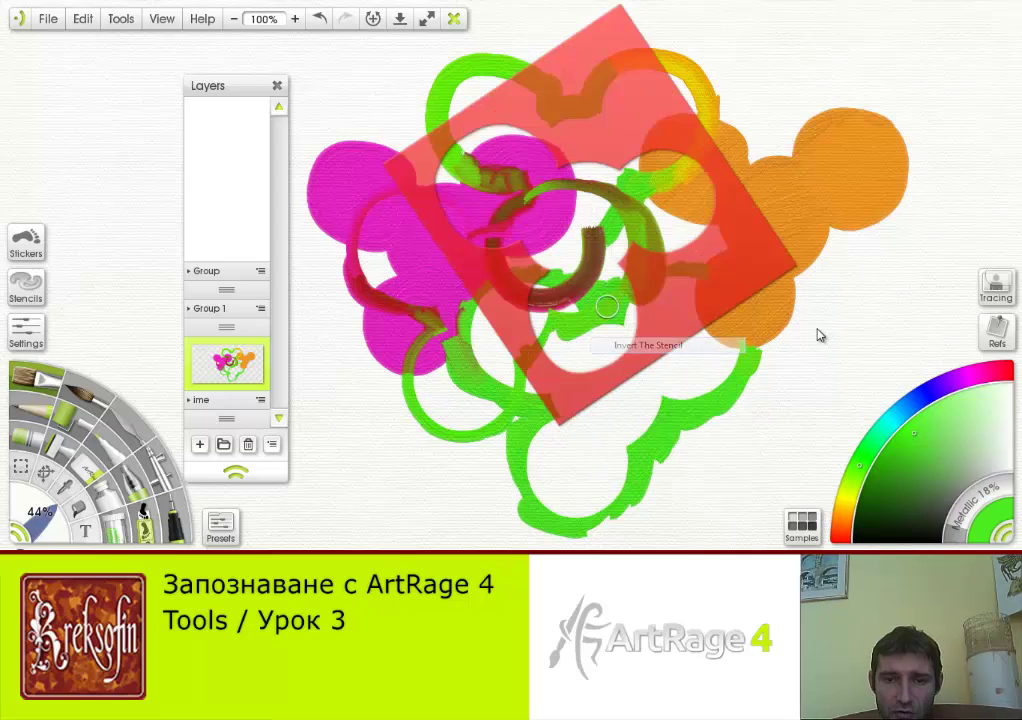
{"action": "left_click_drag", "start_coordinate": [681, 289], "coordinate": [678, 293]}
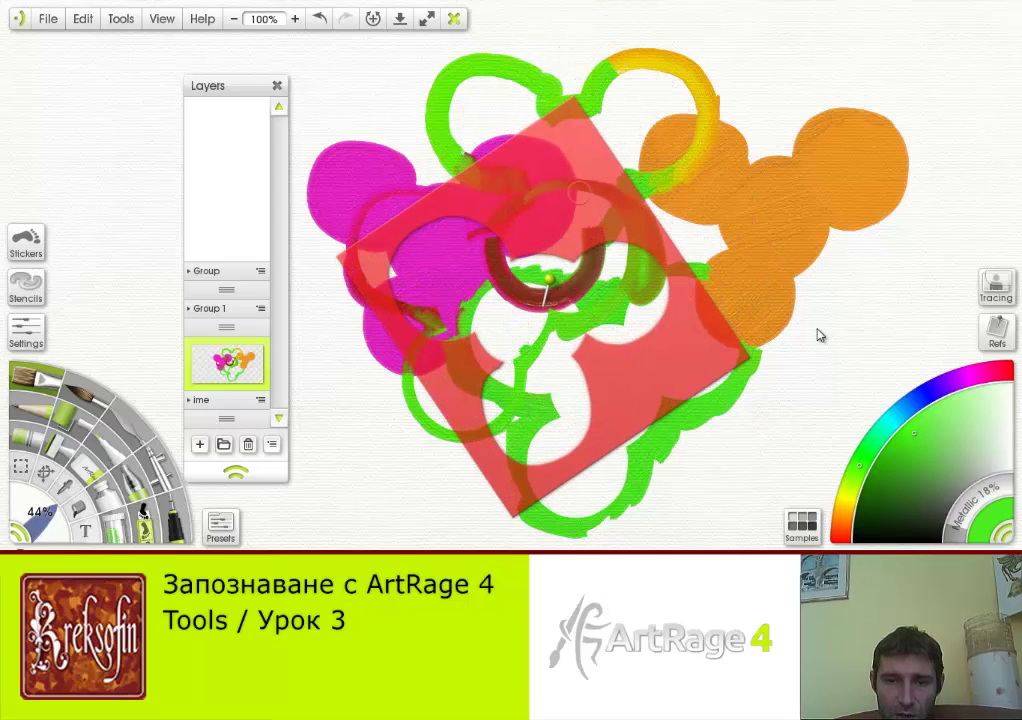
- Reset the stencil's pin position and scale, shifting the stencil slightly left between the two resets
{"action": "right_click", "coordinate": [576, 197]}
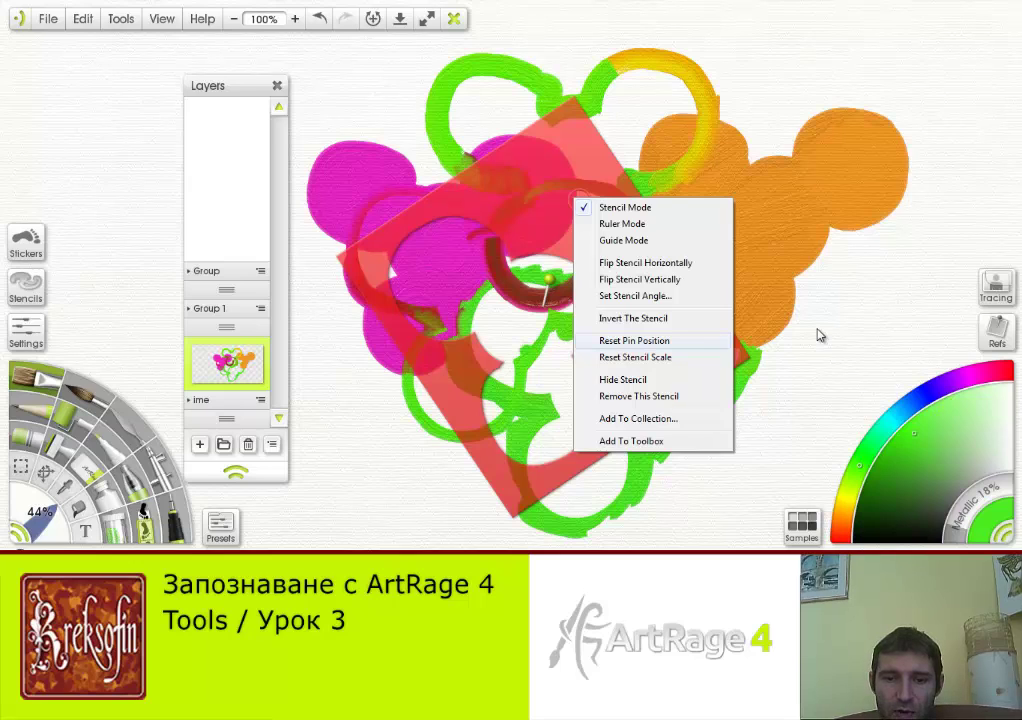
{"action": "left_click", "coordinate": [634, 340]}
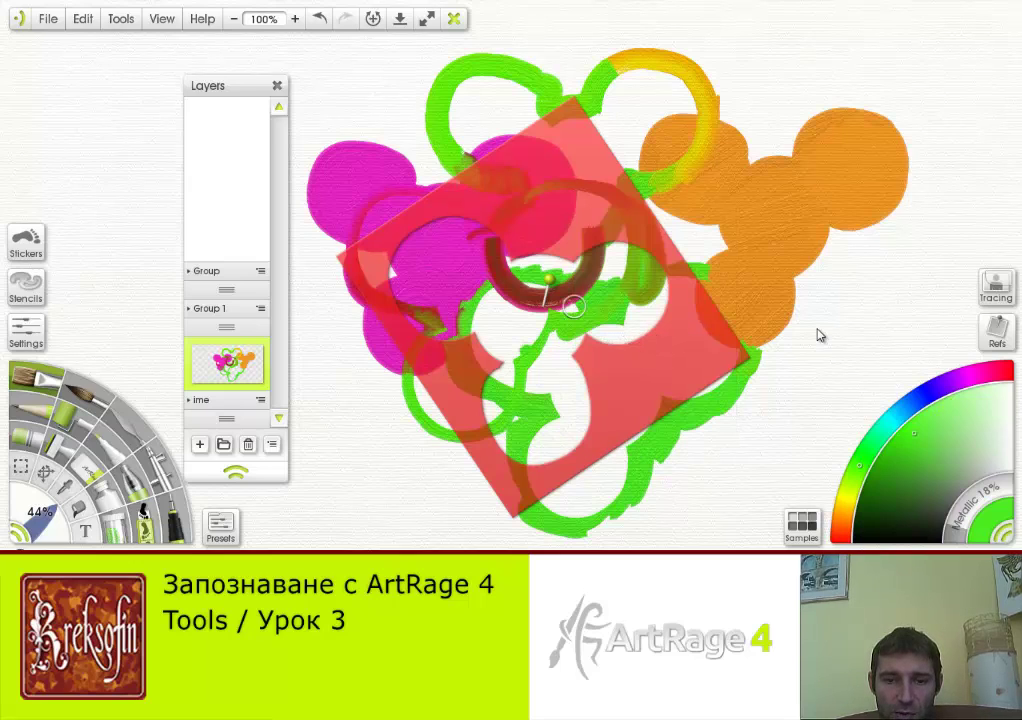
{"action": "mouse_move", "coordinate": [552, 239]}
{"action": "left_mouse_down"}
{"action": "mouse_move", "coordinate": [650, 189]}
{"action": "mouse_move", "coordinate": [575, 193]}
{"action": "mouse_move", "coordinate": [512, 238]}
{"action": "mouse_move", "coordinate": [556, 248]}
{"action": "left_mouse_up"}
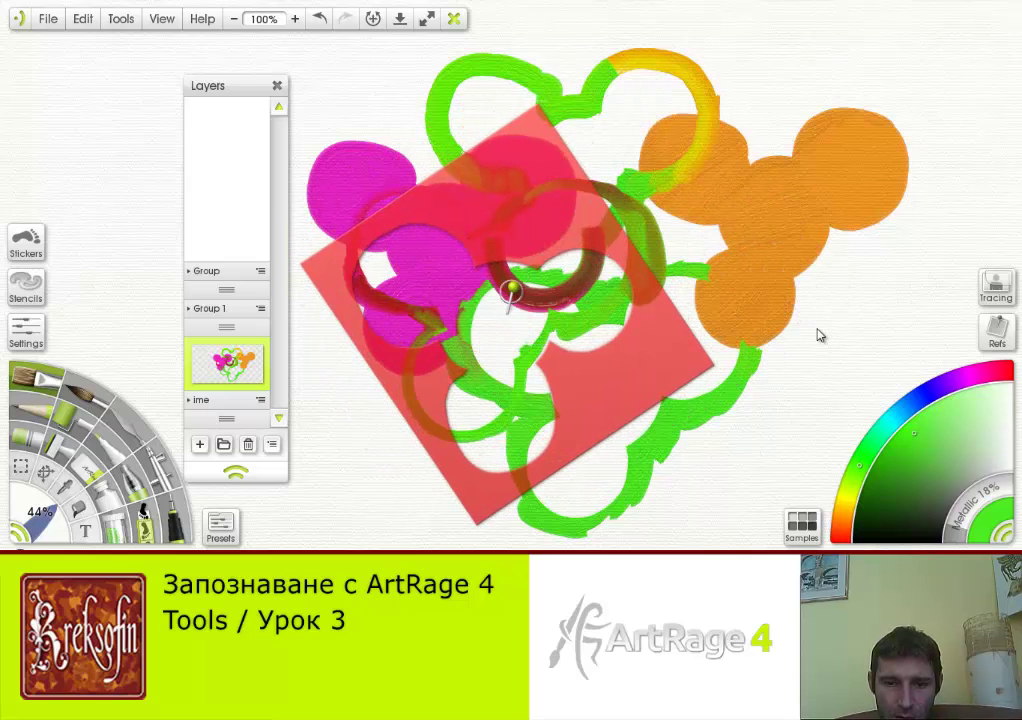
{"action": "right_click", "coordinate": [592, 372]}
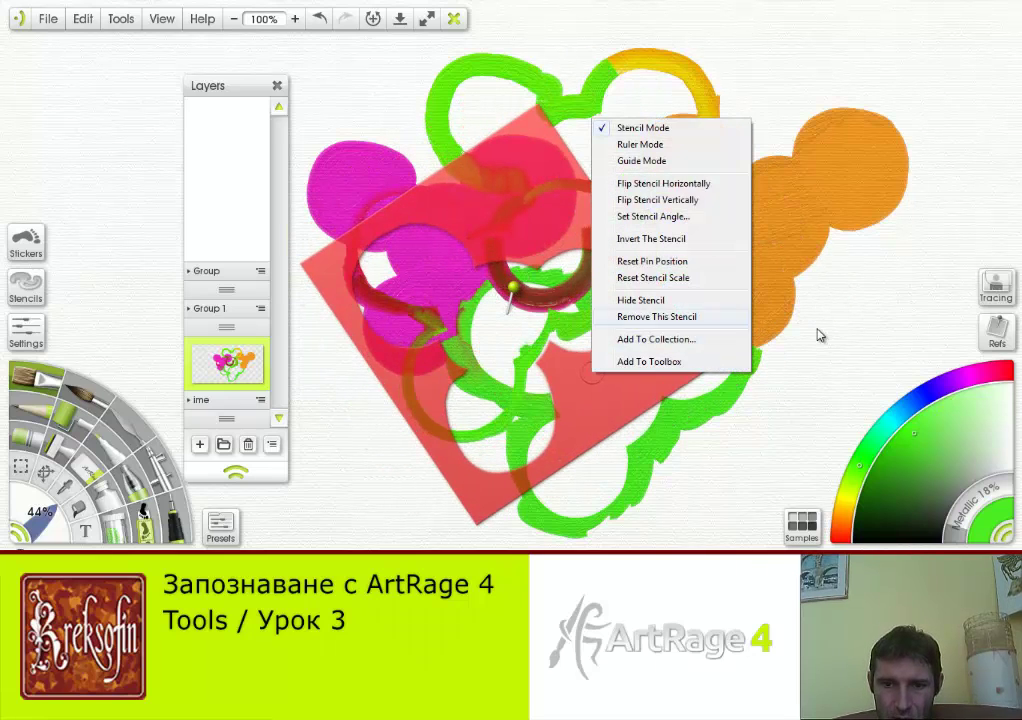
{"action": "left_click", "coordinate": [666, 278]}
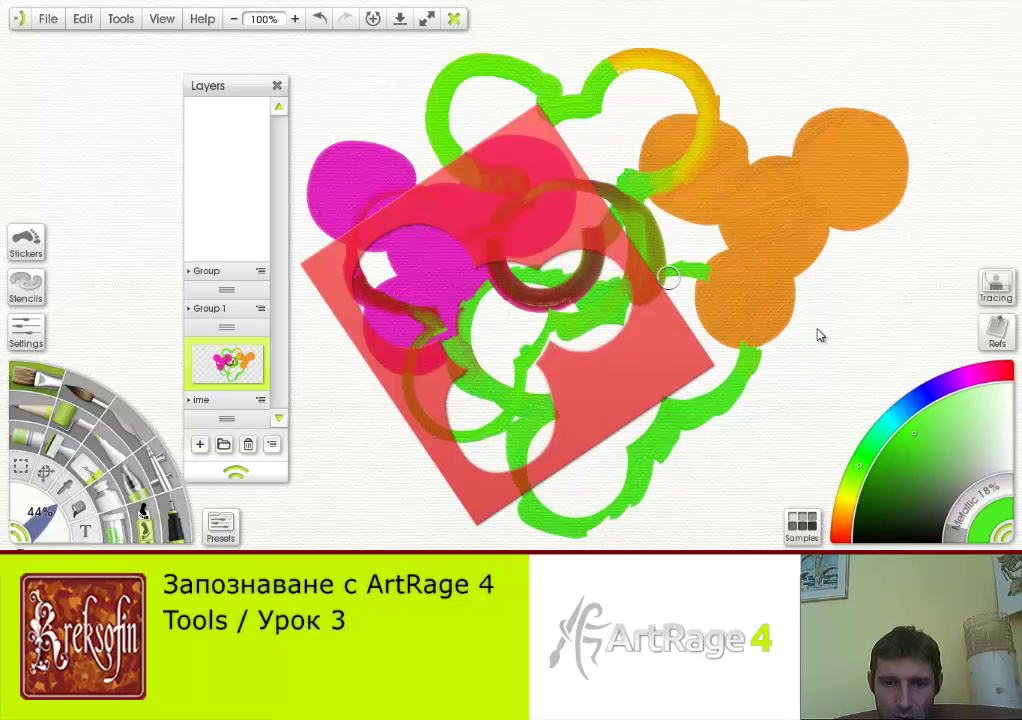
- Place the stencil's pin on the empty canvas left of the magenta shape and set the stencil angle to 67 degrees
{"action": "mouse_move", "coordinate": [517, 227]}
{"action": "left_mouse_down"}
{"action": "mouse_move", "coordinate": [558, 210]}
{"action": "mouse_move", "coordinate": [542, 220]}
{"action": "mouse_move", "coordinate": [589, 230]}
{"action": "left_mouse_up"}
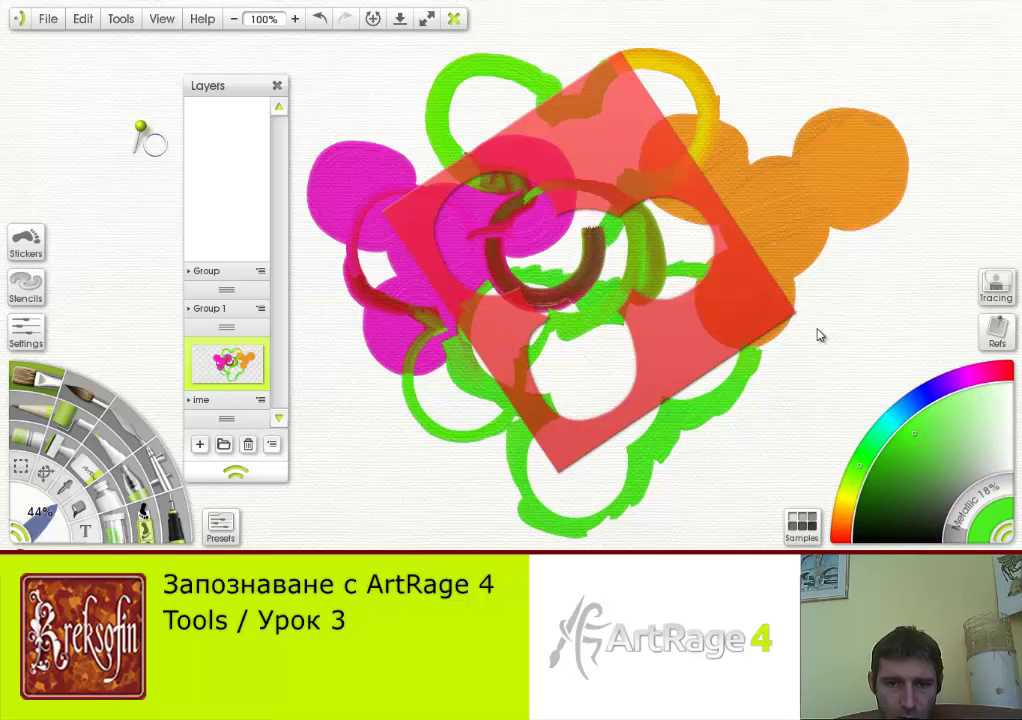
{"action": "left_click_drag", "start_coordinate": [140, 130], "coordinate": [94, 150]}
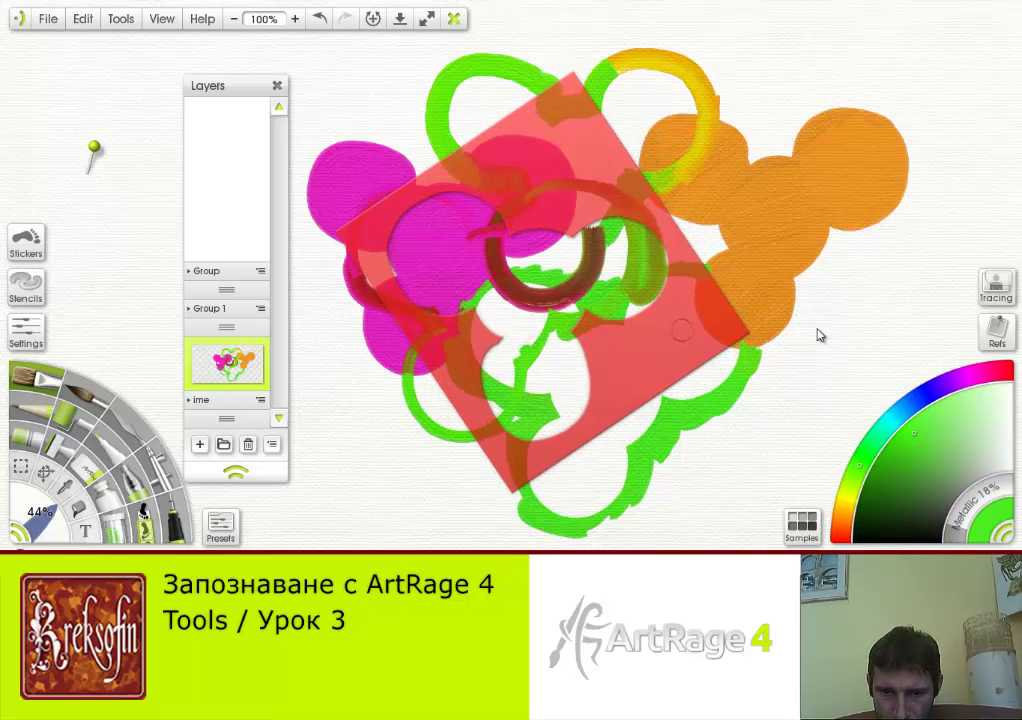
{"action": "right_click", "coordinate": [818, 335]}
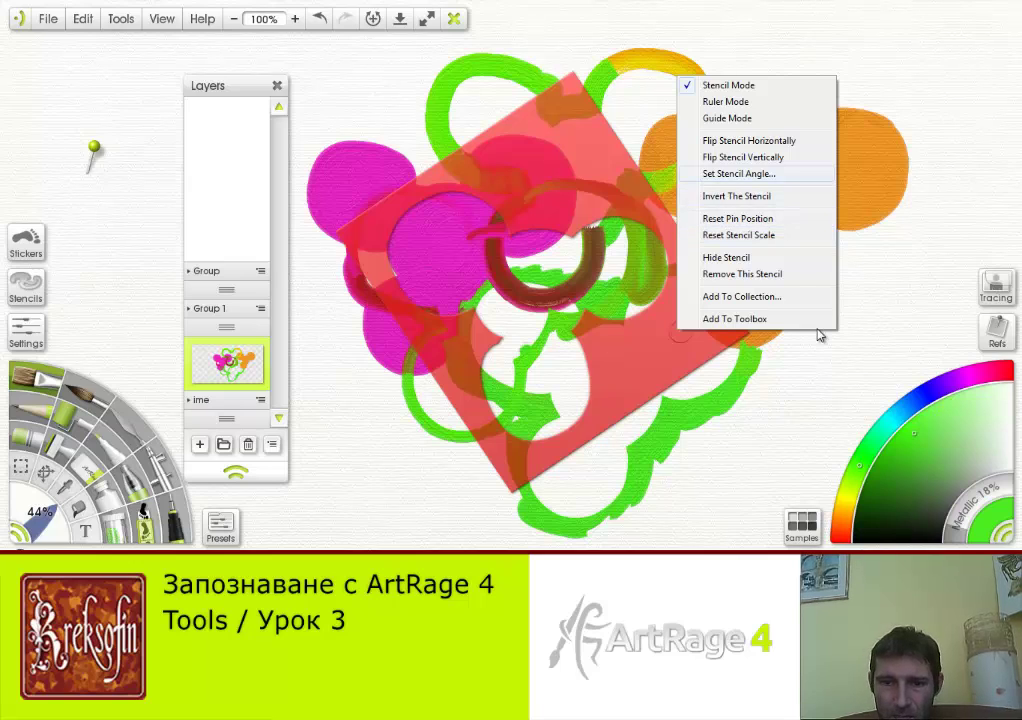
{"action": "key", "text": "Return"}
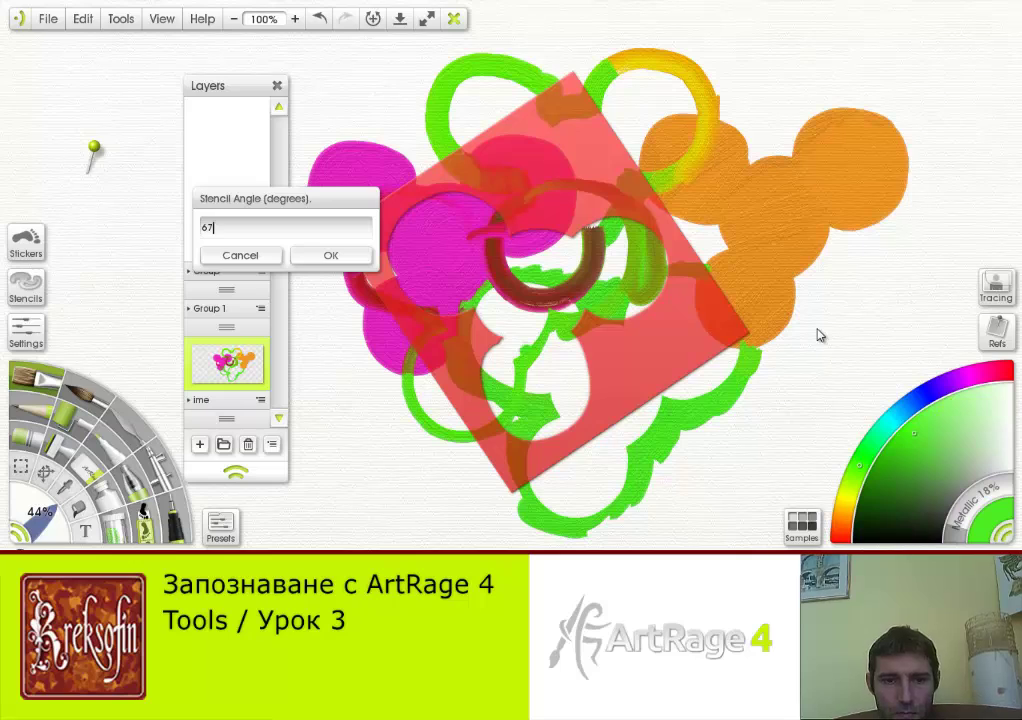
{"action": "key", "text": "Tab"}
{"action": "key", "text": "Return"}
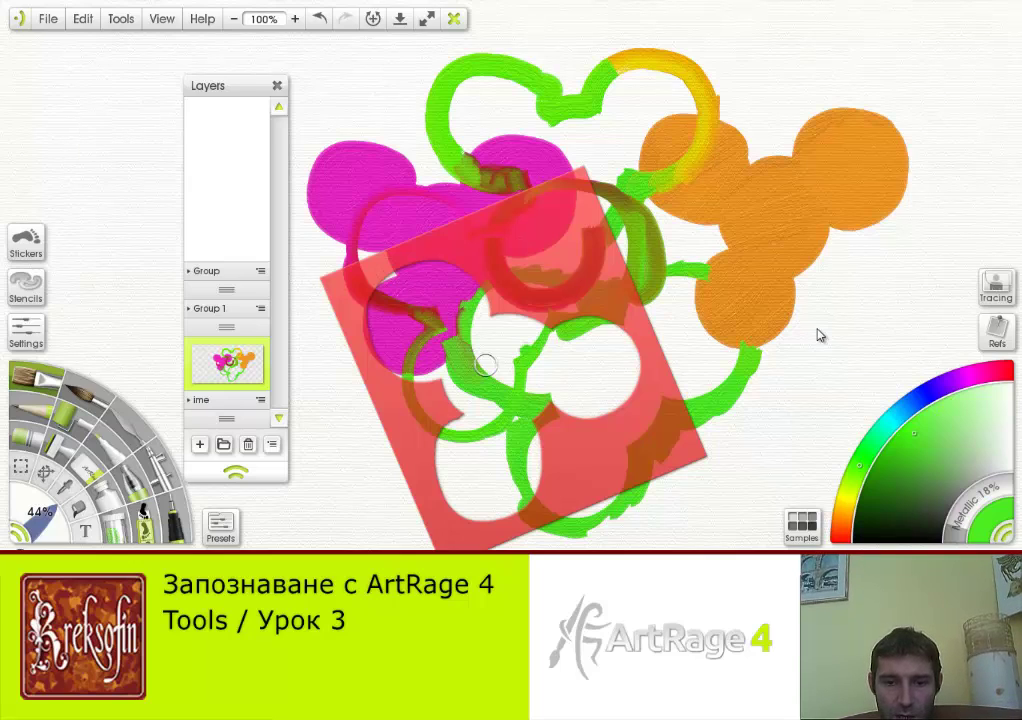
- Move the stencil up and to the right over the artwork and reset its pin position
{"action": "left_click_drag", "start_coordinate": [539, 282], "coordinate": [596, 232]}
{"action": "right_click", "coordinate": [594, 231]}
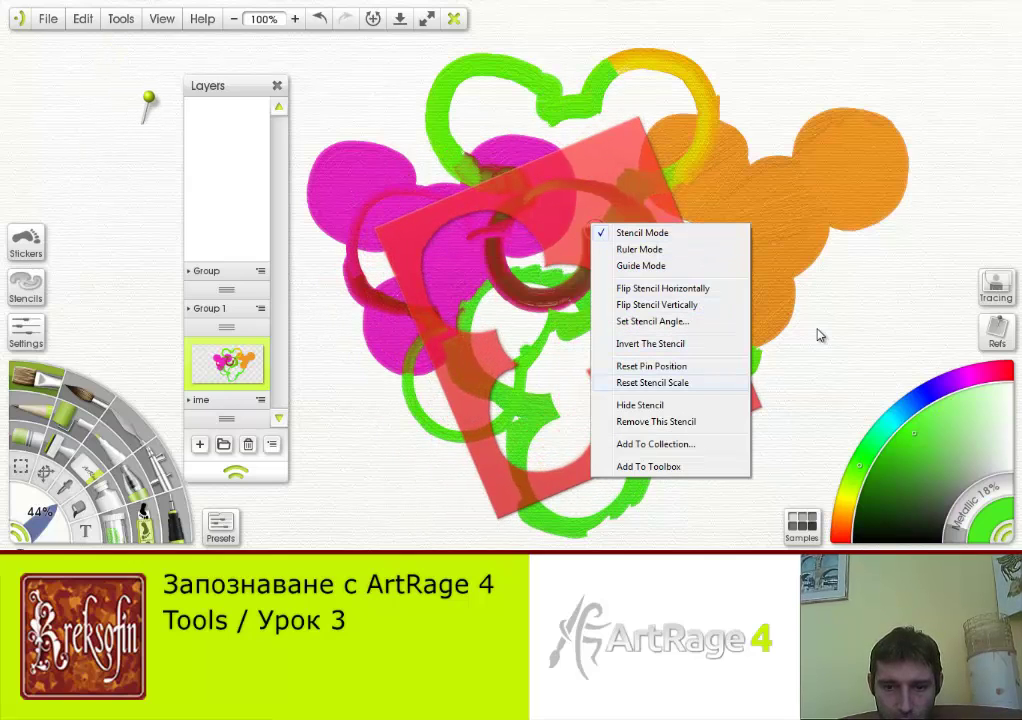
{"action": "left_click", "coordinate": [651, 366]}
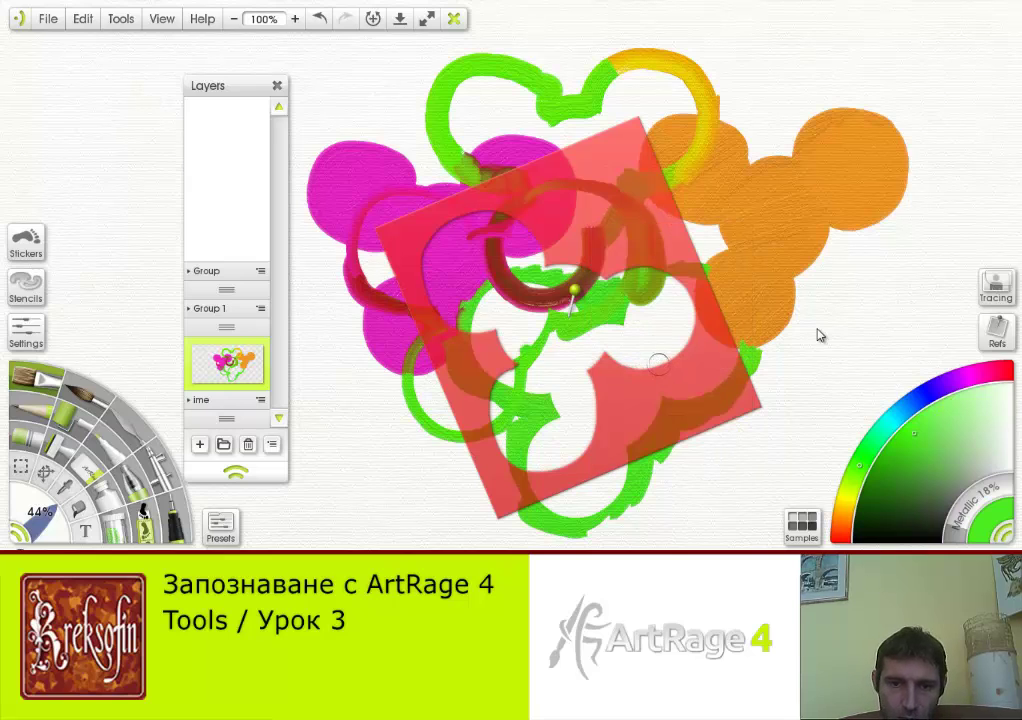
{"action": "left_click_drag", "start_coordinate": [609, 227], "coordinate": [630, 202]}
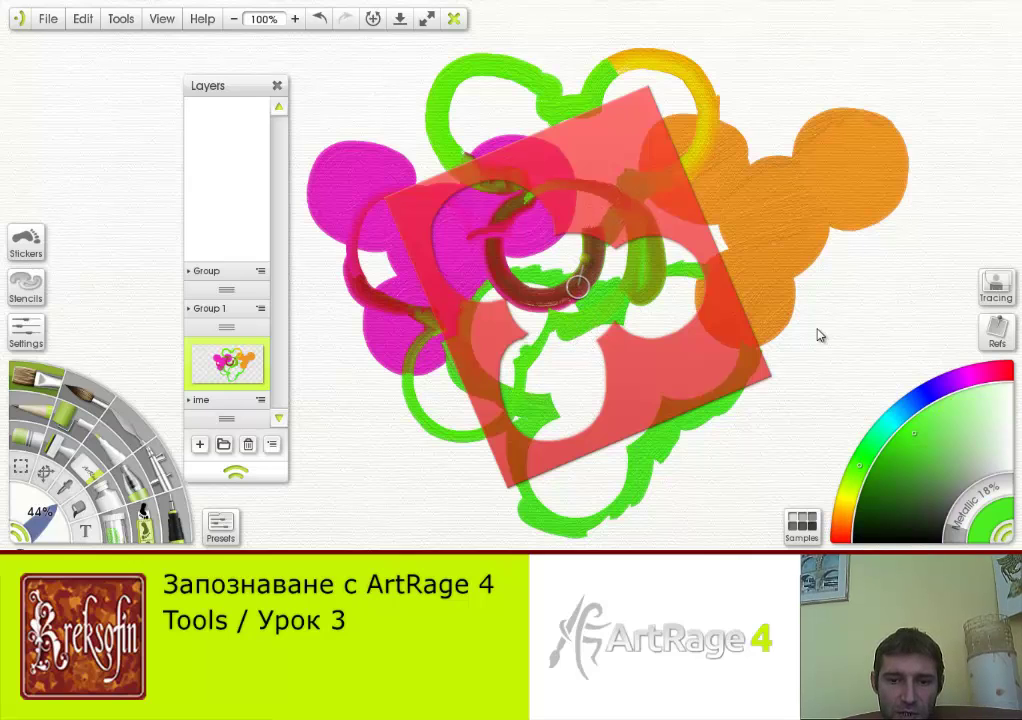
- Hide the stencil and dismiss the canvas options without choosing any
{"action": "right_click", "coordinate": [600, 193]}
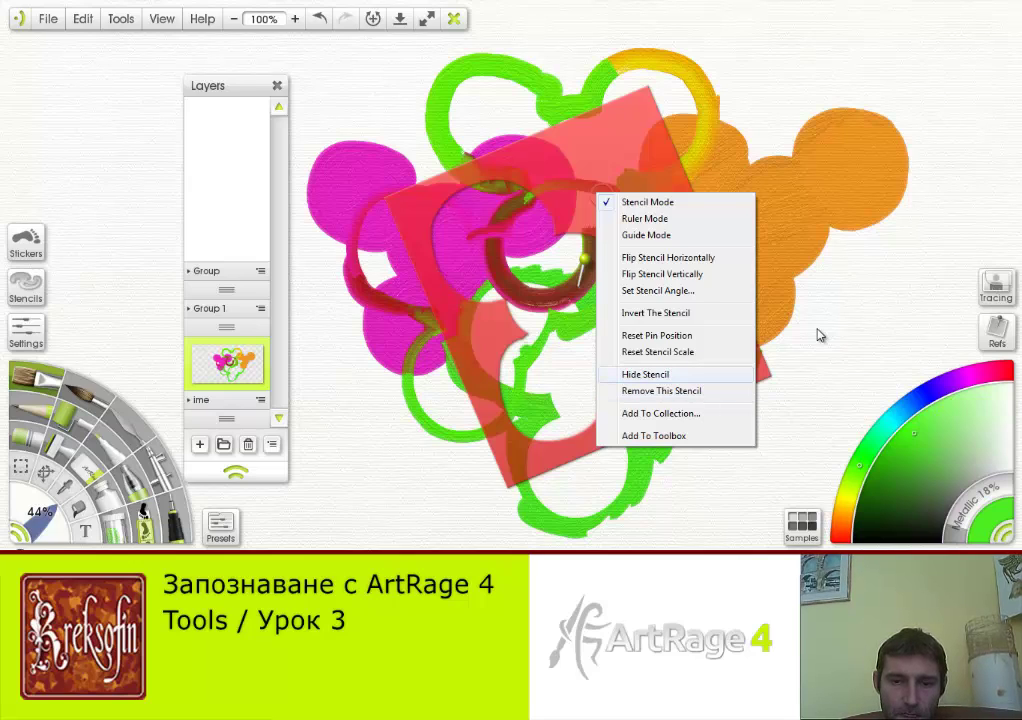
{"action": "left_click", "coordinate": [645, 374]}
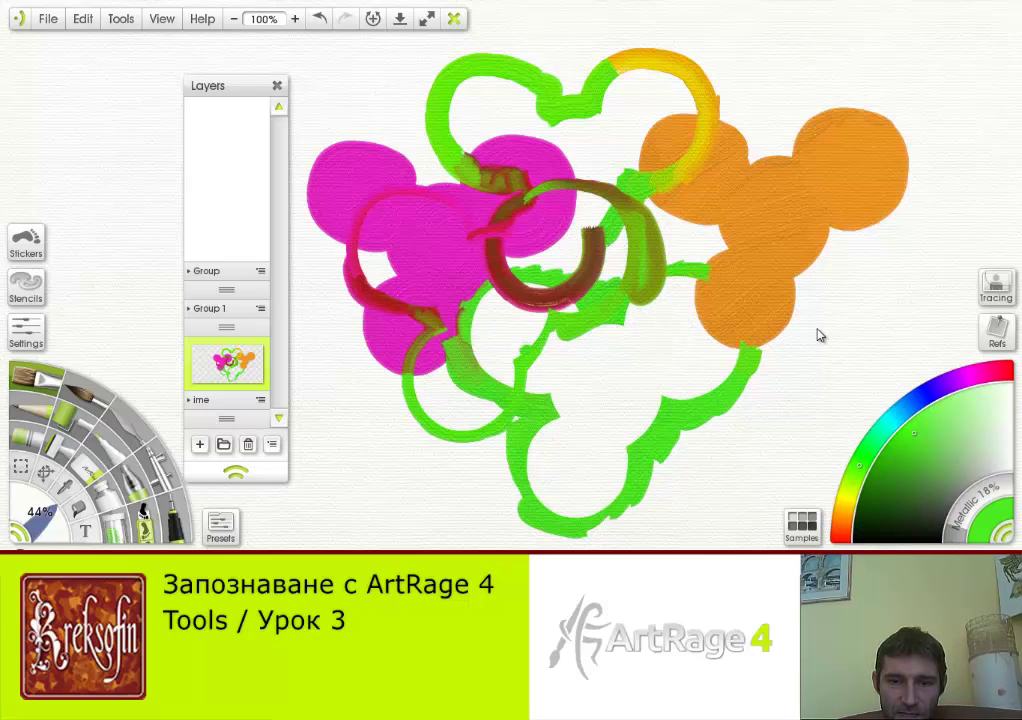
{"action": "right_click", "coordinate": [588, 238]}
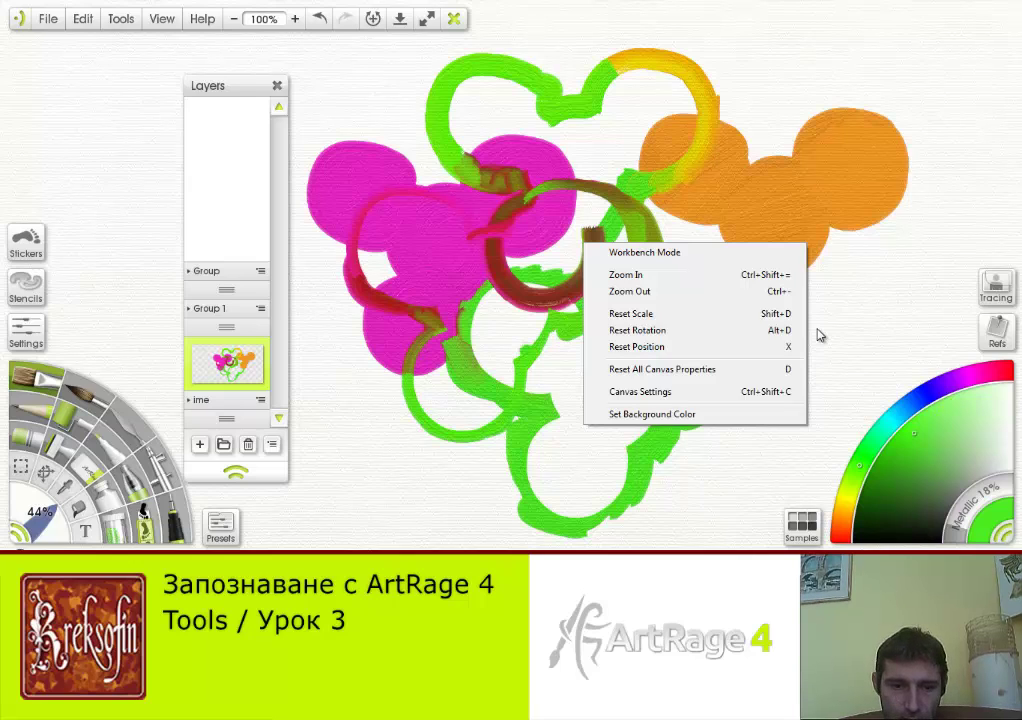
{"action": "left_click", "coordinate": [817, 335]}
- Create a new stencil from the layer contents and look through its collection and toolbox options
{"action": "left_click", "coordinate": [271, 444]}
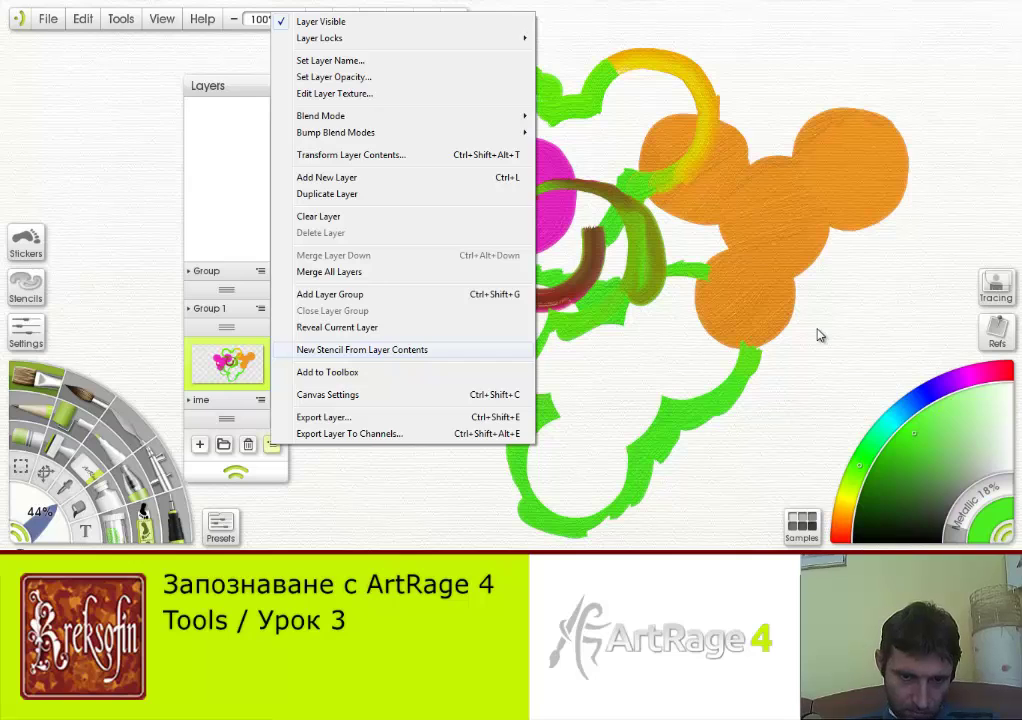
{"action": "key", "text": "Return"}
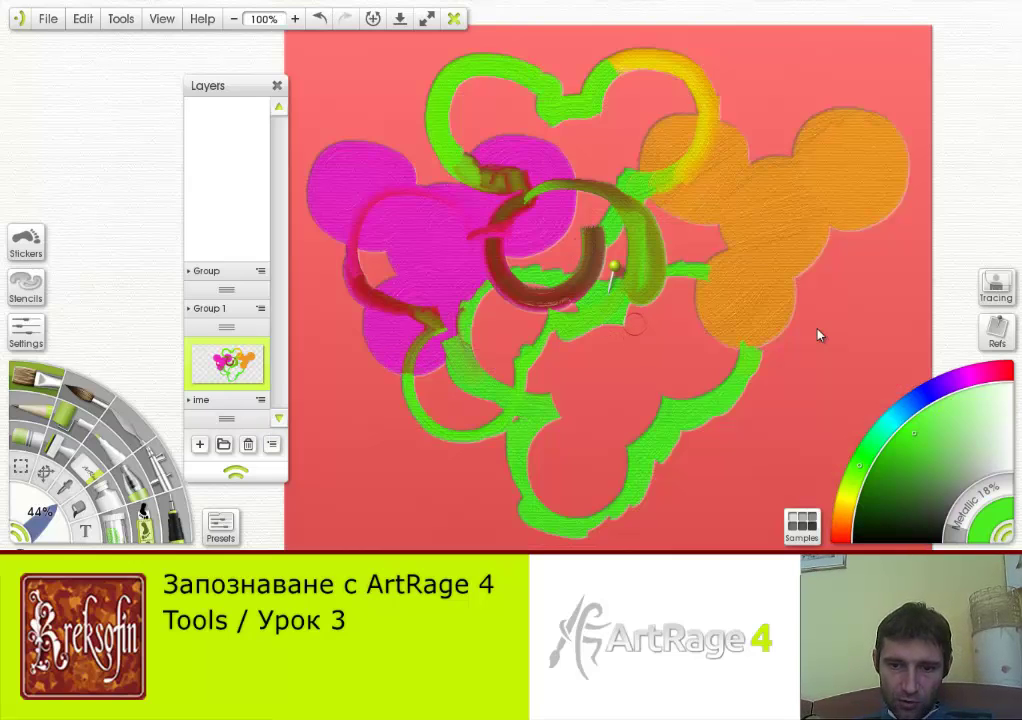
{"action": "right_click", "coordinate": [817, 335]}
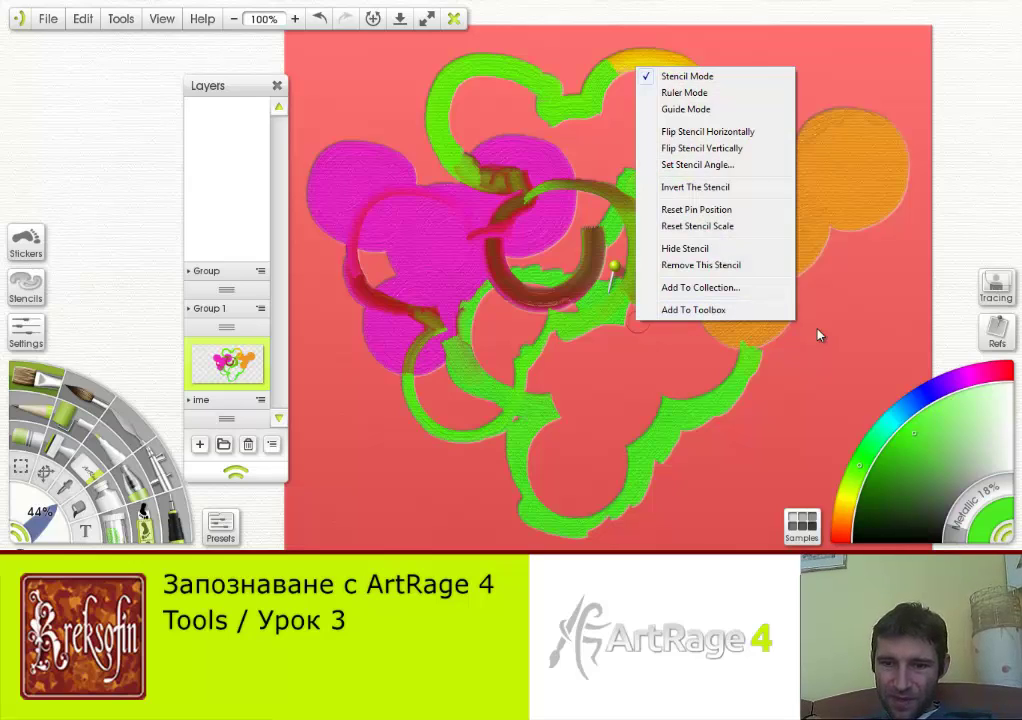
{"action": "key", "text": "Up"}
{"action": "key", "text": "Up"}
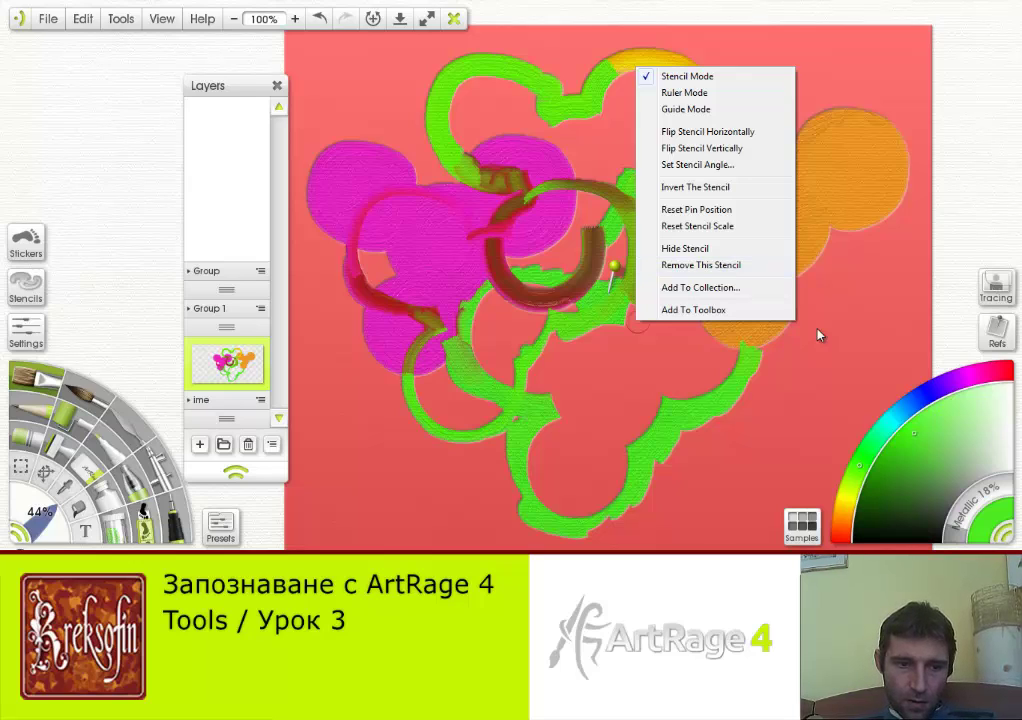
{"action": "key", "text": "Return"}
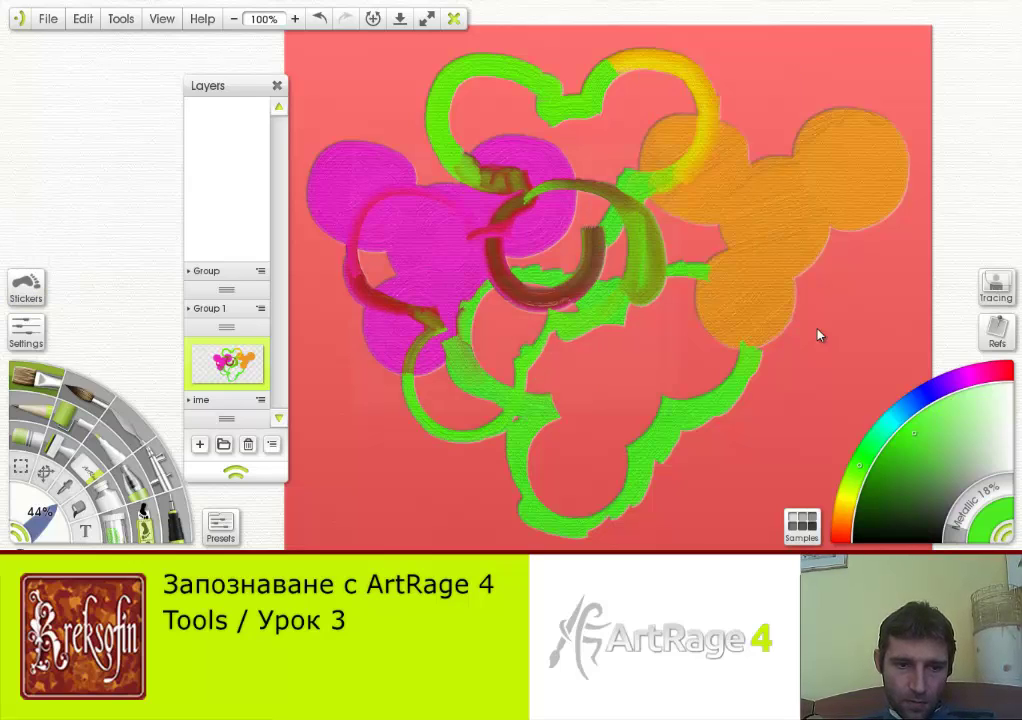
- Browse the stencil collection, add Speech Bubbles 2 from the Comic group, and place it over the upper part of the orange shape
{"action": "key", "text": "s"}
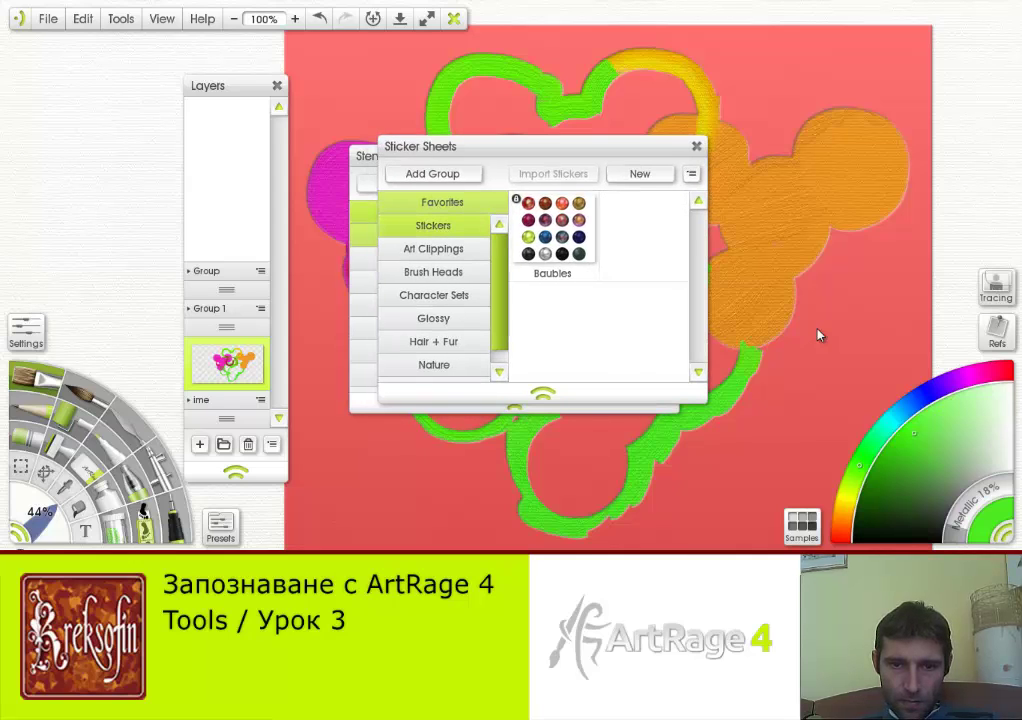
{"action": "key", "text": "ctrl+shift+k"}
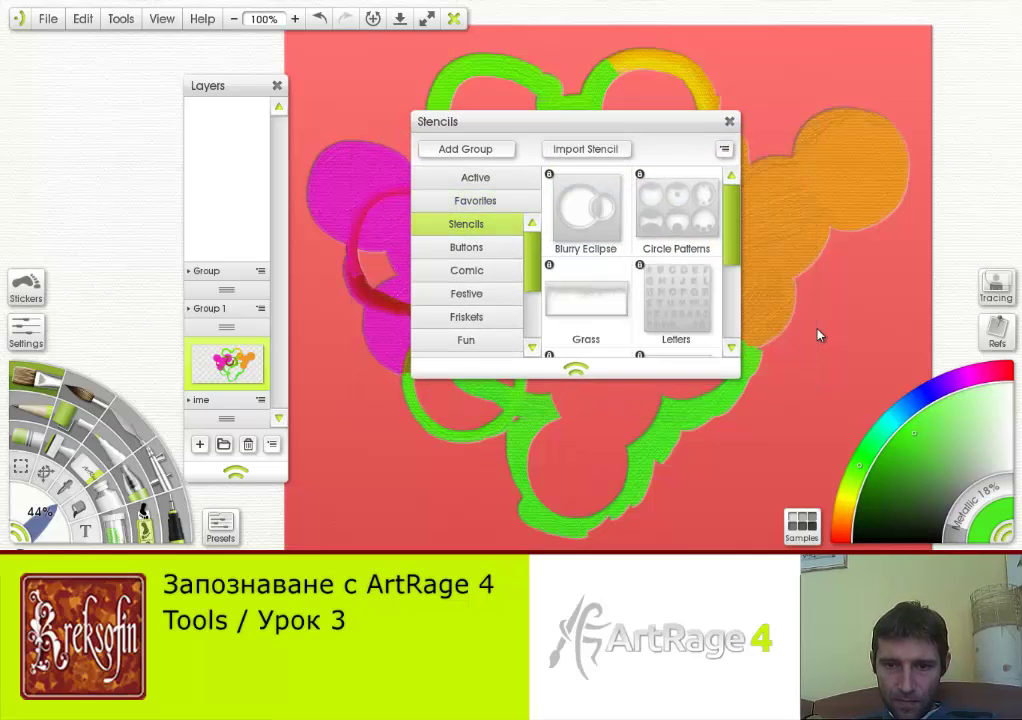
{"action": "scroll", "coordinate": [641, 262], "scroll_direction": "down", "scroll_amount": 3}
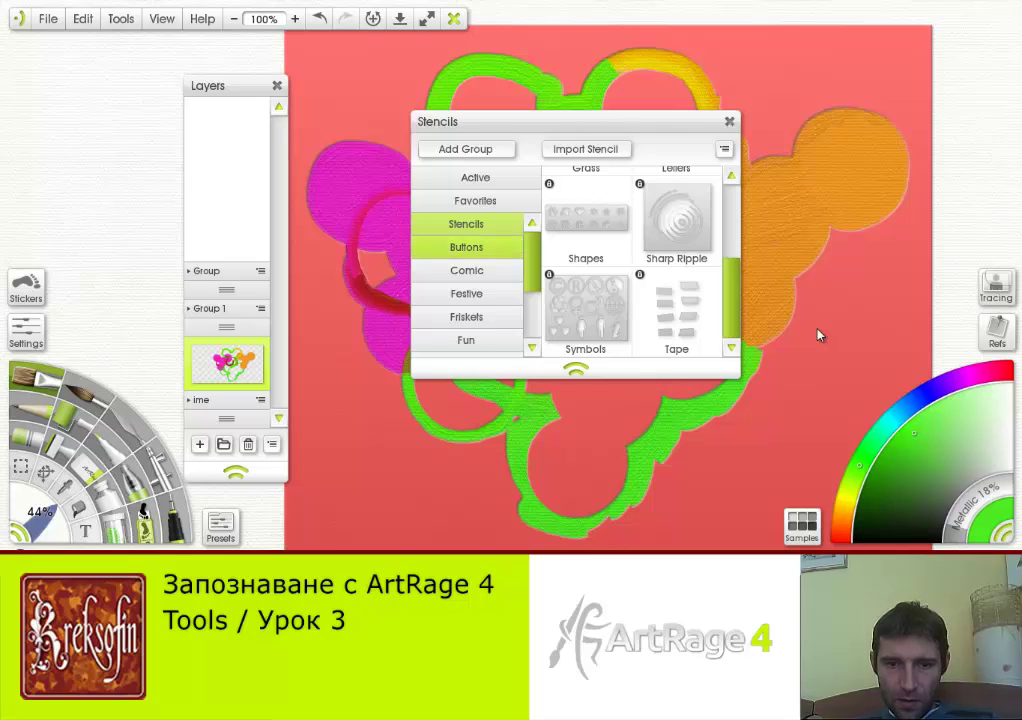
{"action": "left_click", "coordinate": [466, 247]}
{"action": "scroll", "coordinate": [631, 262], "scroll_direction": "down", "scroll_amount": 2}
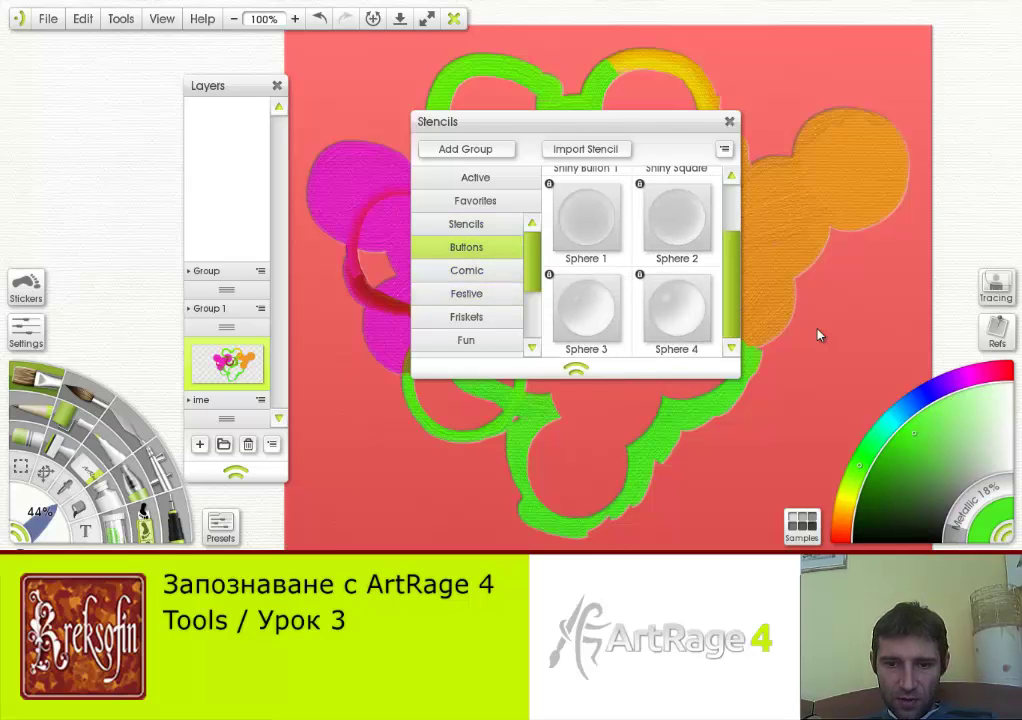
{"action": "left_click", "coordinate": [466, 270]}
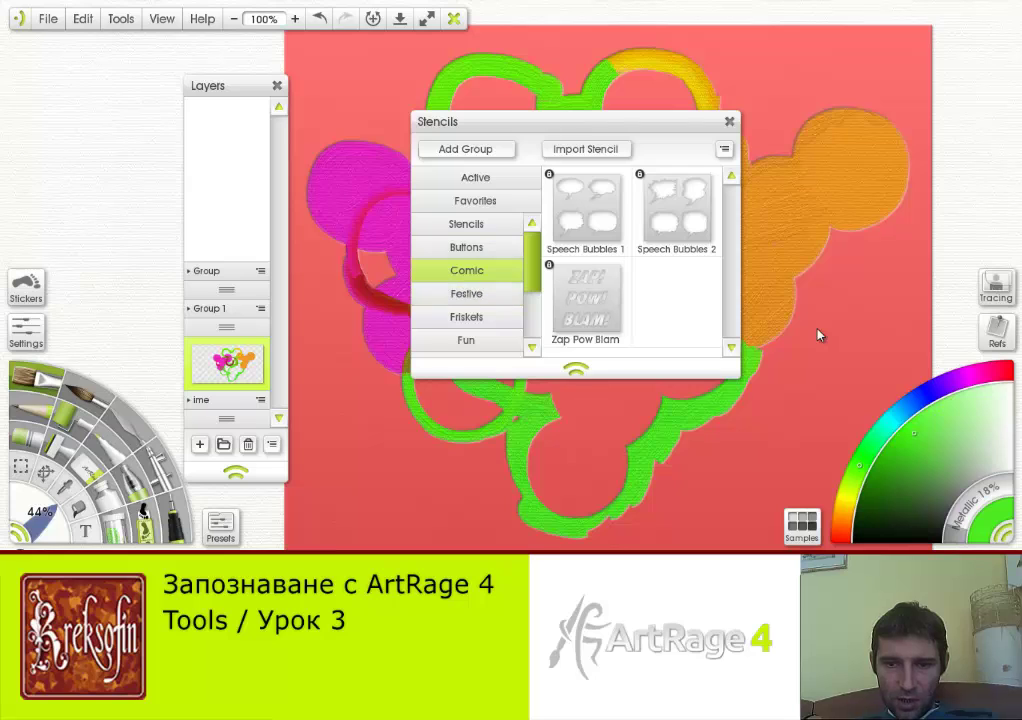
{"action": "left_click", "coordinate": [676, 208]}
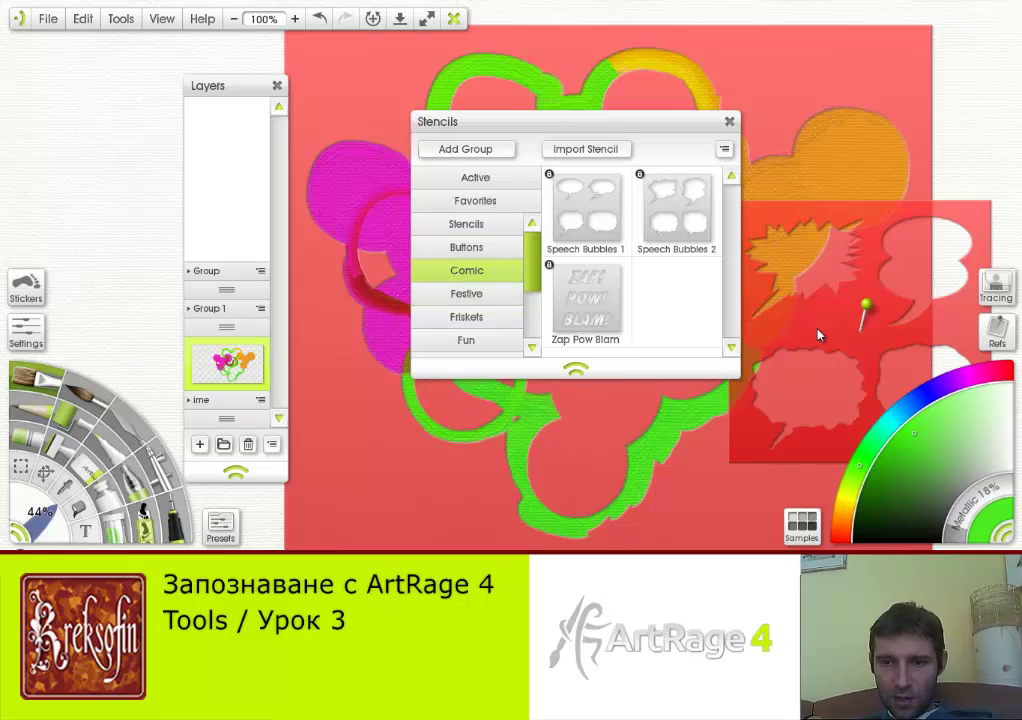
{"action": "left_click_drag", "start_coordinate": [817, 335], "coordinate": [789, 157]}
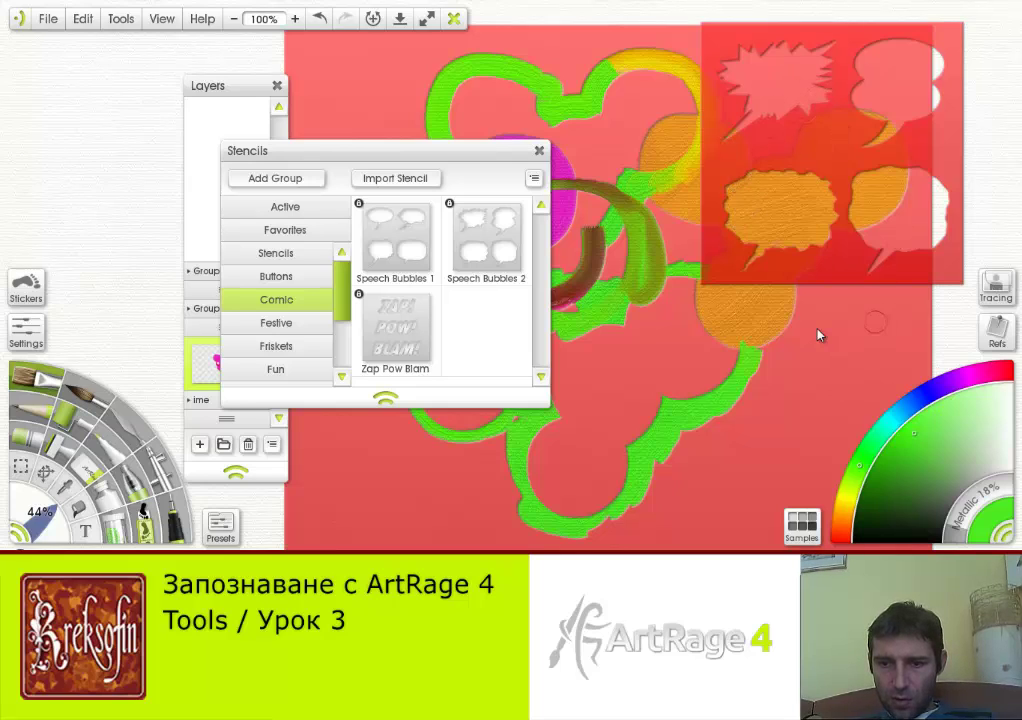
- Remove the stencil made from the layer contents and paint green through the spiky opening of the speech bubble stencil
{"action": "right_click", "coordinate": [864, 76]}
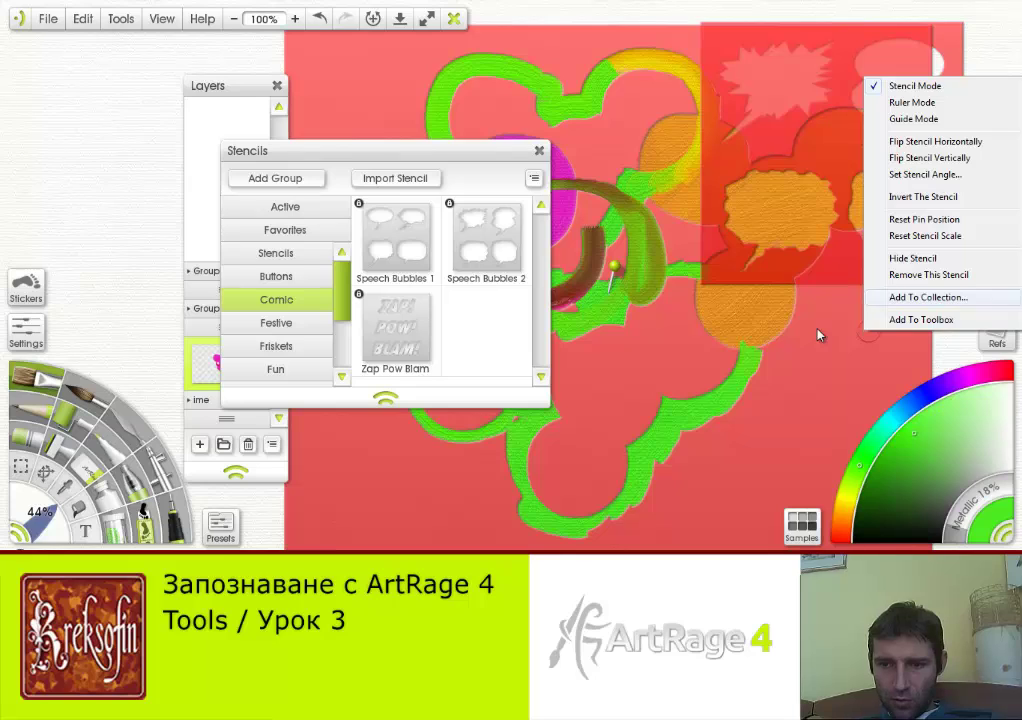
{"action": "left_click", "coordinate": [928, 274]}
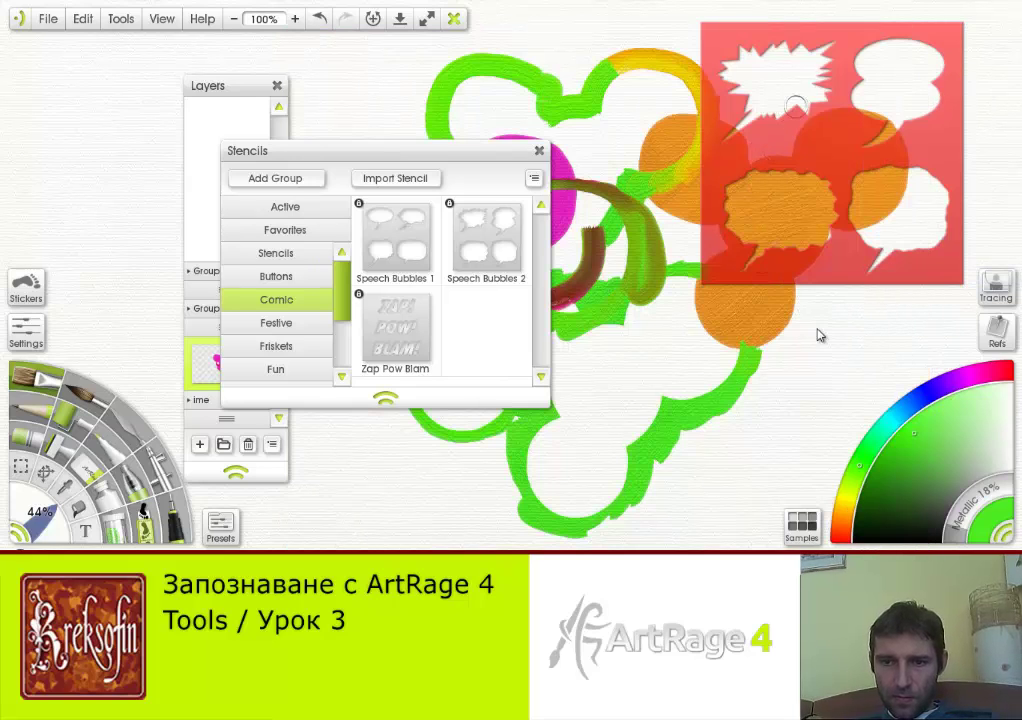
{"action": "mouse_move", "coordinate": [797, 105]}
{"action": "left_mouse_down"}
{"action": "mouse_move", "coordinate": [833, 73]}
{"action": "mouse_move", "coordinate": [816, 97]}
{"action": "mouse_move", "coordinate": [836, 57]}
{"action": "mouse_move", "coordinate": [791, 78]}
{"action": "mouse_move", "coordinate": [829, 40]}
{"action": "mouse_move", "coordinate": [777, 58]}
{"action": "mouse_move", "coordinate": [747, 50]}
{"action": "mouse_move", "coordinate": [758, 93]}
{"action": "mouse_move", "coordinate": [783, 78]}
{"action": "mouse_move", "coordinate": [729, 140]}
{"action": "mouse_move", "coordinate": [738, 114]}
{"action": "mouse_move", "coordinate": [727, 107]}
{"action": "mouse_move", "coordinate": [737, 67]}
{"action": "left_mouse_up"}
- Shift the speech bubble stencil down and left off the green bubble, and add French Curve A from the Friskets group
{"action": "mouse_move", "coordinate": [922, 39]}
{"action": "left_mouse_down"}
{"action": "mouse_move", "coordinate": [822, 268]}
{"action": "mouse_move", "coordinate": [818, 124]}
{"action": "left_mouse_up"}
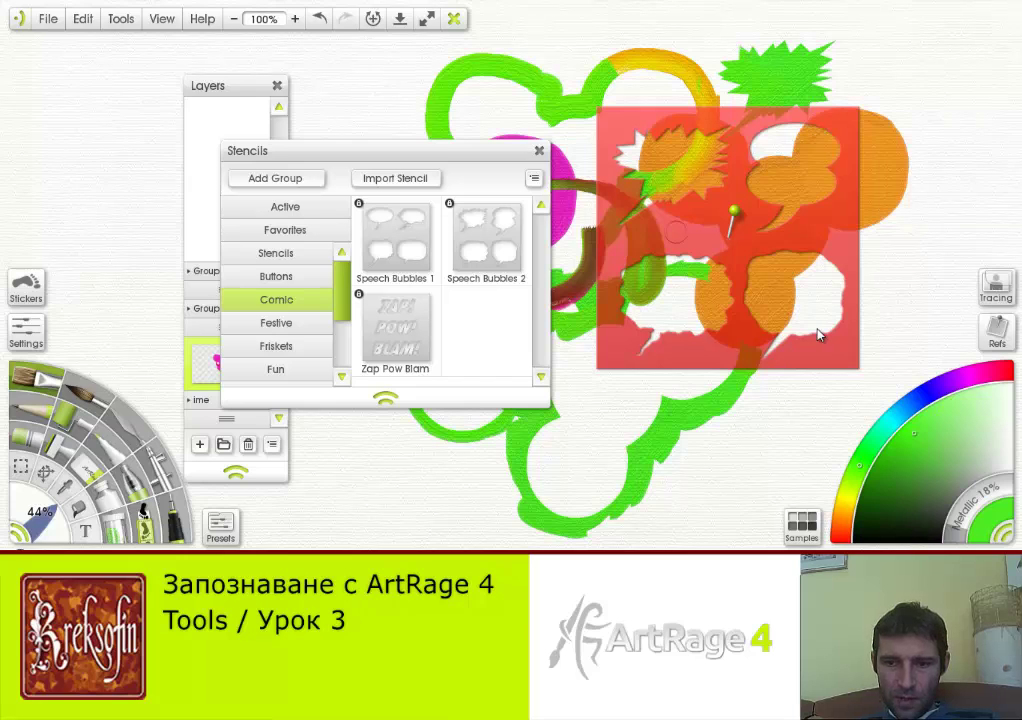
{"action": "left_click", "coordinate": [276, 323]}
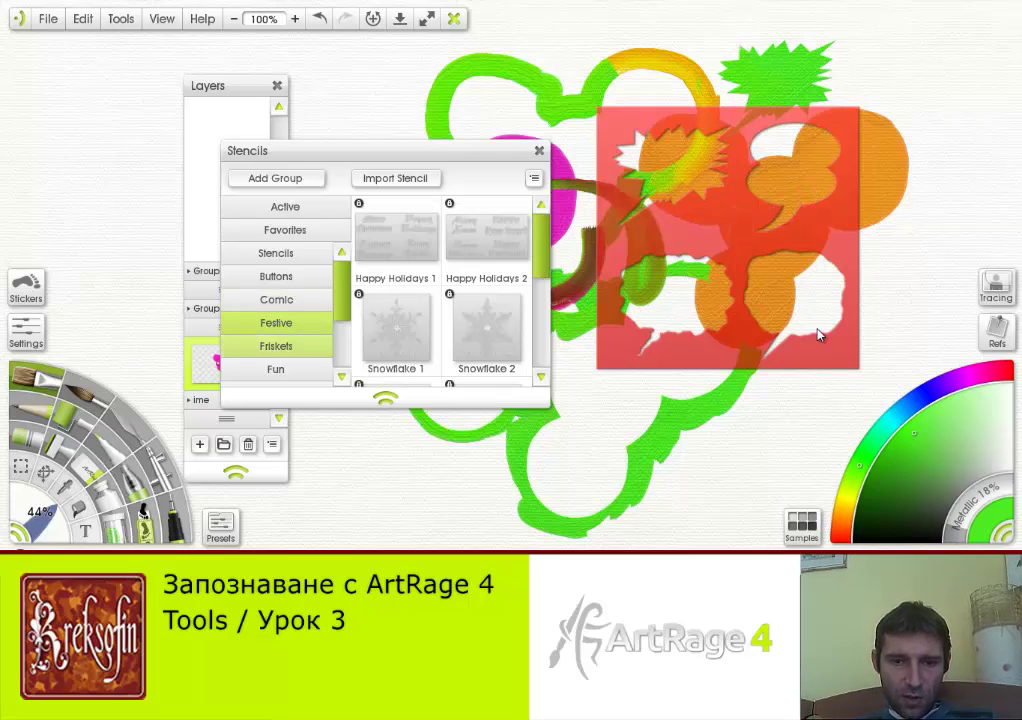
{"action": "scroll", "coordinate": [445, 291], "scroll_direction": "down", "scroll_amount": 4}
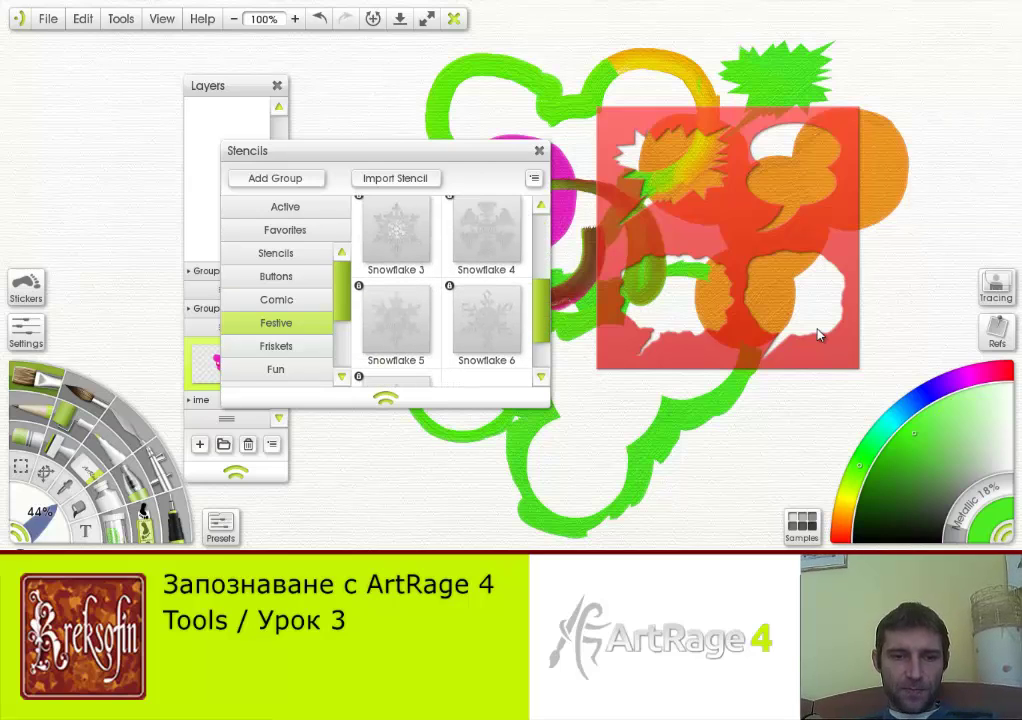
{"action": "key", "text": "Down"}
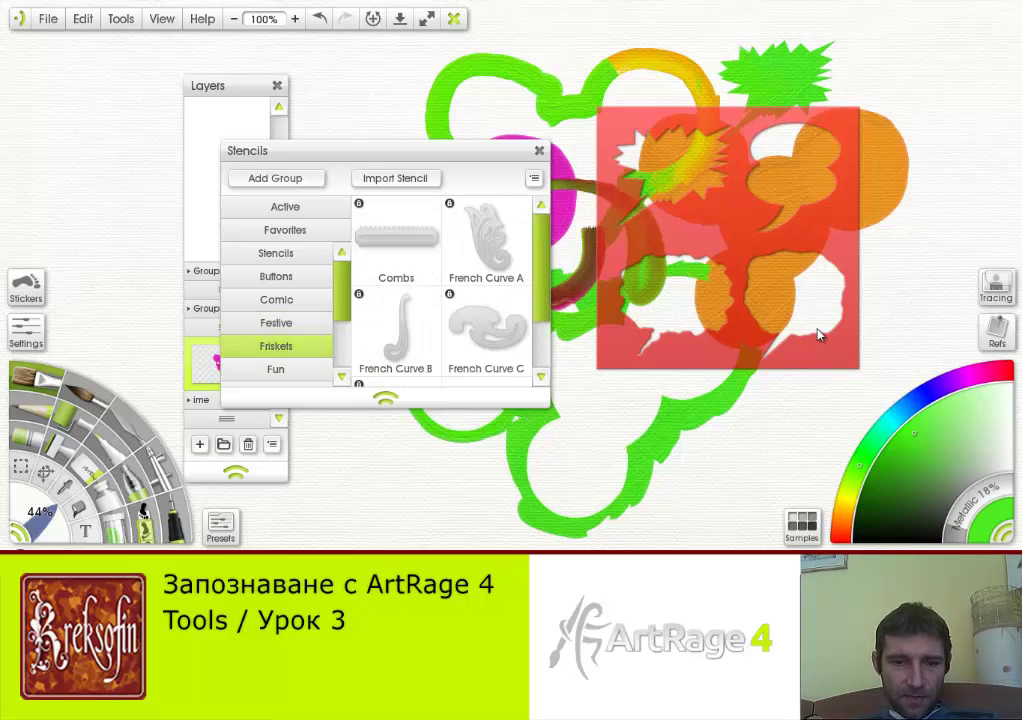
{"action": "left_click", "coordinate": [486, 240]}
{"action": "left_click", "coordinate": [744, 212]}
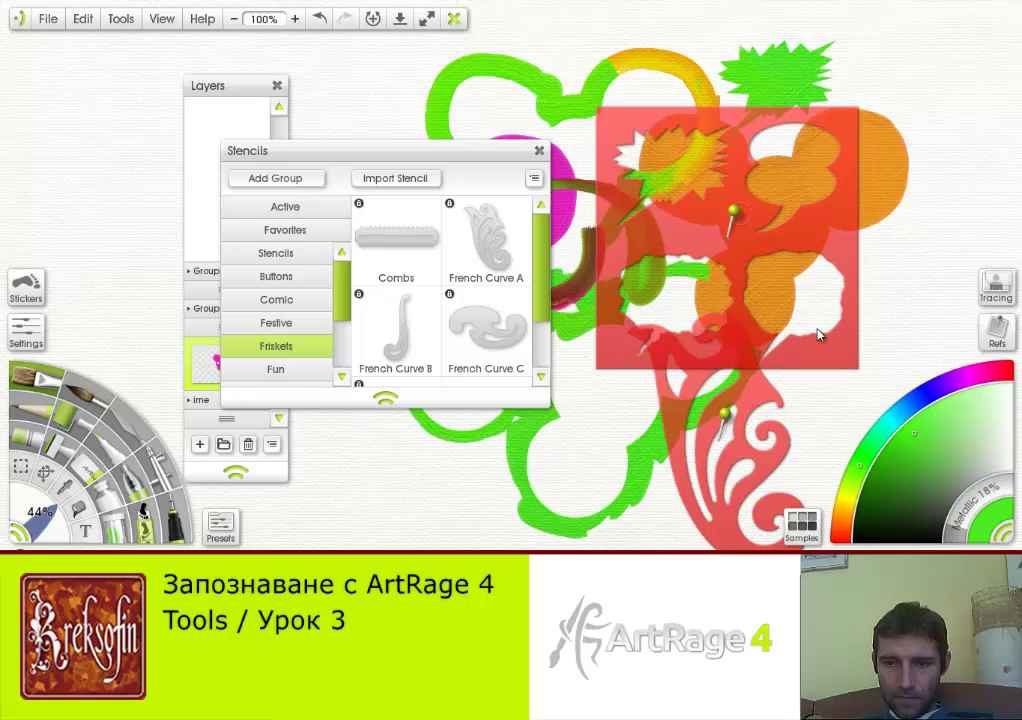
- Remove the speech bubble stencil from the canvas and move the French curve stencil to the empty area left of the artwork
{"action": "right_click", "coordinate": [818, 334]}
{"action": "key", "text": "Down"}
{"action": "key", "text": "Down"}
{"action": "key", "text": "Down"}
{"action": "key", "text": "Down"}
{"action": "key", "text": "Down"}
{"action": "key", "text": "Down"}
{"action": "key", "text": "Down"}
{"action": "key", "text": "Down"}
{"action": "key", "text": "Down"}
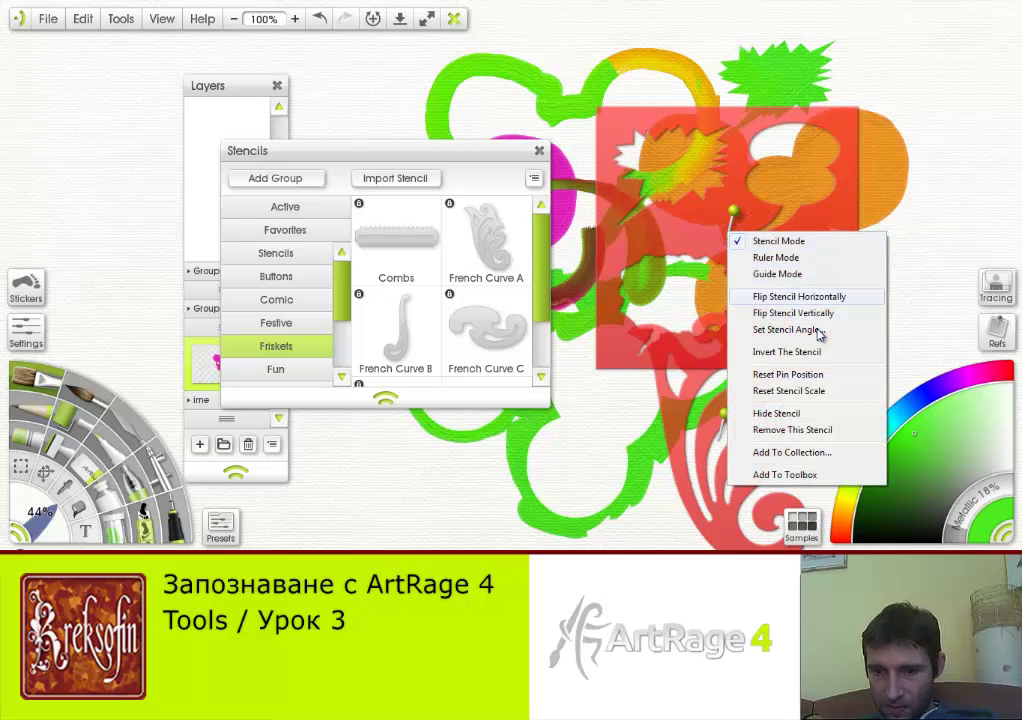
{"action": "key", "text": "Return"}
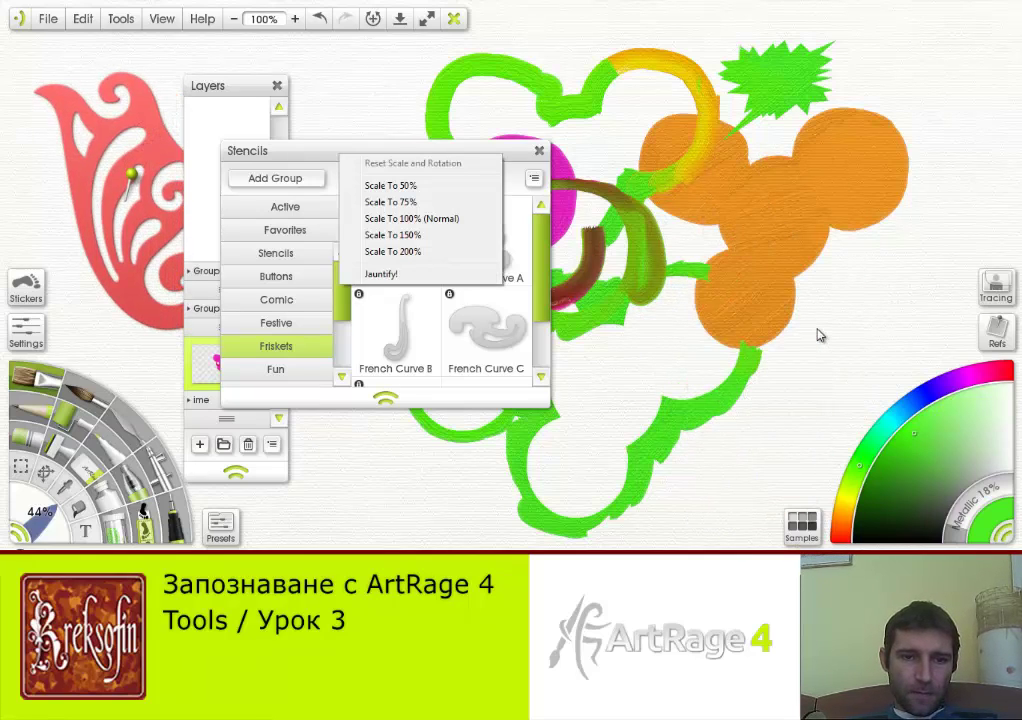
- Invert the French curve stencil and paint green ornaments through it at different positions left of the magenta shape
{"action": "left_click_drag", "start_coordinate": [290, 150], "coordinate": [702, 107]}
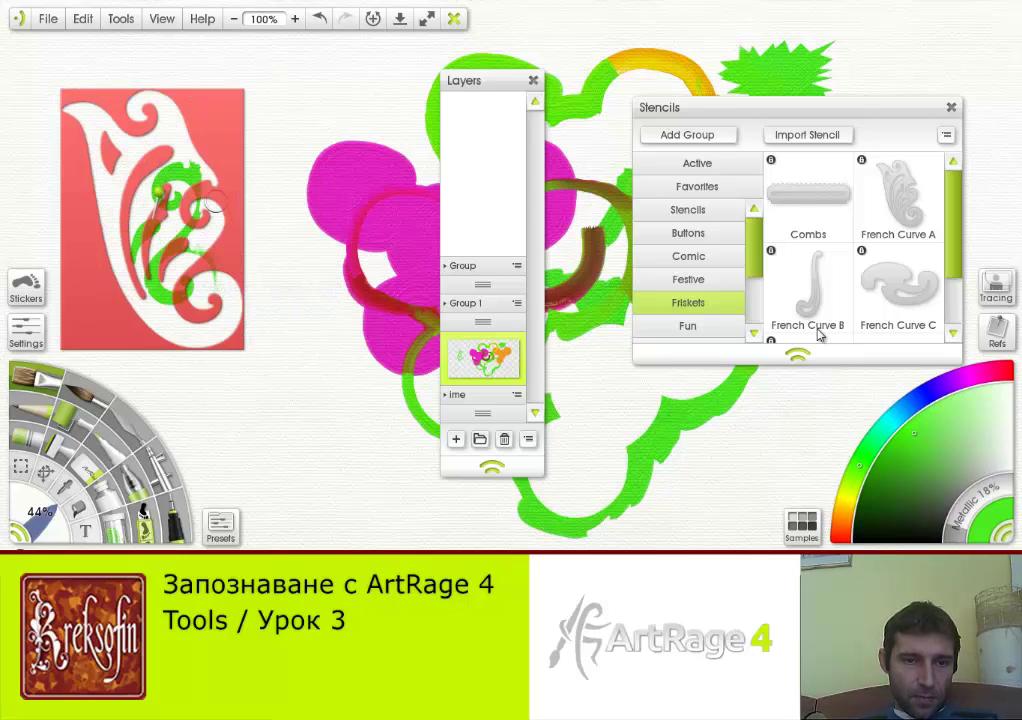
{"action": "left_click_drag", "start_coordinate": [215, 133], "coordinate": [367, 305]}
{"action": "mouse_move", "coordinate": [290, 285]}
{"action": "left_mouse_down"}
{"action": "mouse_move", "coordinate": [302, 281]}
{"action": "mouse_move", "coordinate": [226, 277]}
{"action": "mouse_move", "coordinate": [239, 349]}
{"action": "mouse_move", "coordinate": [198, 300]}
{"action": "mouse_move", "coordinate": [205, 350]}
{"action": "mouse_move", "coordinate": [220, 248]}
{"action": "left_mouse_up"}
{"action": "mouse_move", "coordinate": [275, 375]}
{"action": "left_mouse_down"}
{"action": "mouse_move", "coordinate": [292, 328]}
{"action": "mouse_move", "coordinate": [329, 320]}
{"action": "mouse_move", "coordinate": [332, 336]}
{"action": "mouse_move", "coordinate": [348, 335]}
{"action": "mouse_move", "coordinate": [307, 282]}
{"action": "mouse_move", "coordinate": [335, 321]}
{"action": "mouse_move", "coordinate": [290, 284]}
{"action": "mouse_move", "coordinate": [267, 350]}
{"action": "mouse_move", "coordinate": [88, 205]}
{"action": "mouse_move", "coordinate": [94, 162]}
{"action": "mouse_move", "coordinate": [103, 180]}
{"action": "mouse_move", "coordinate": [252, 225]}
{"action": "mouse_move", "coordinate": [335, 294]}
{"action": "mouse_move", "coordinate": [283, 140]}
{"action": "left_mouse_up"}
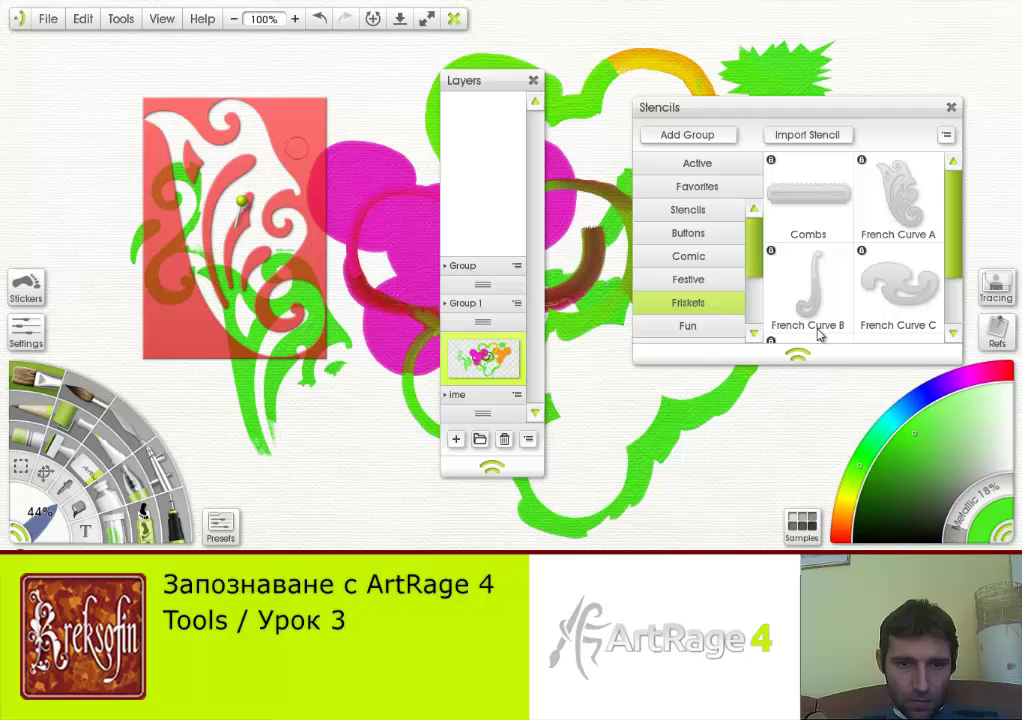
- Remove the French curve stencil from the canvas and close the stencil collection
{"action": "right_click", "coordinate": [296, 148]}
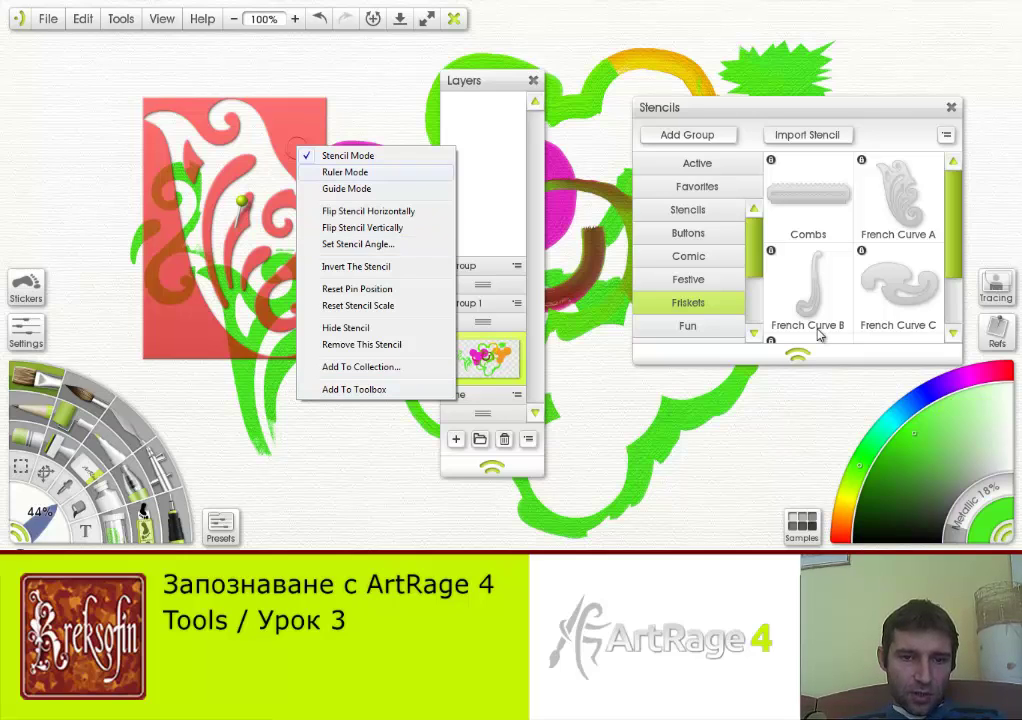
{"action": "left_click", "coordinate": [298, 123]}
{"action": "right_click", "coordinate": [302, 130]}
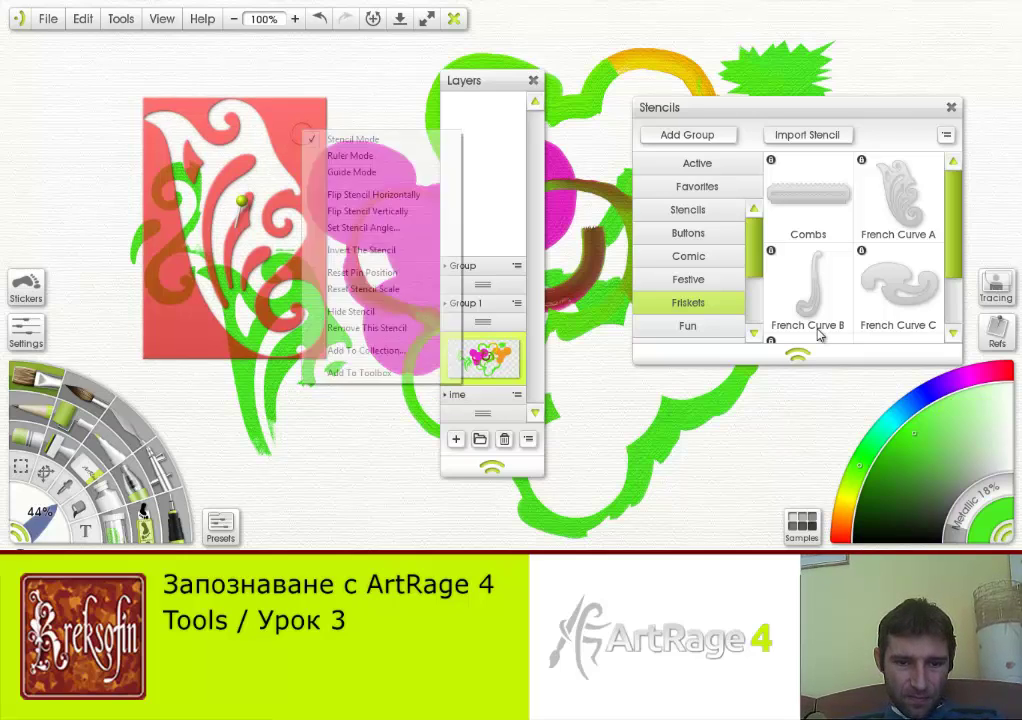
{"action": "left_click", "coordinate": [366, 328]}
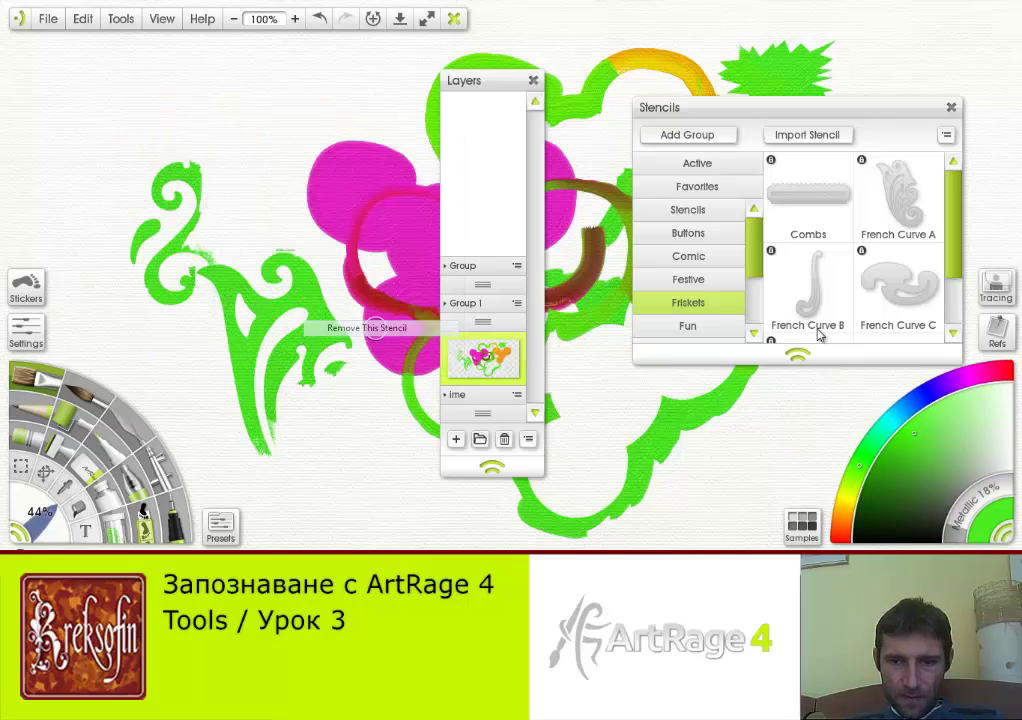
{"action": "left_click", "coordinate": [818, 336]}
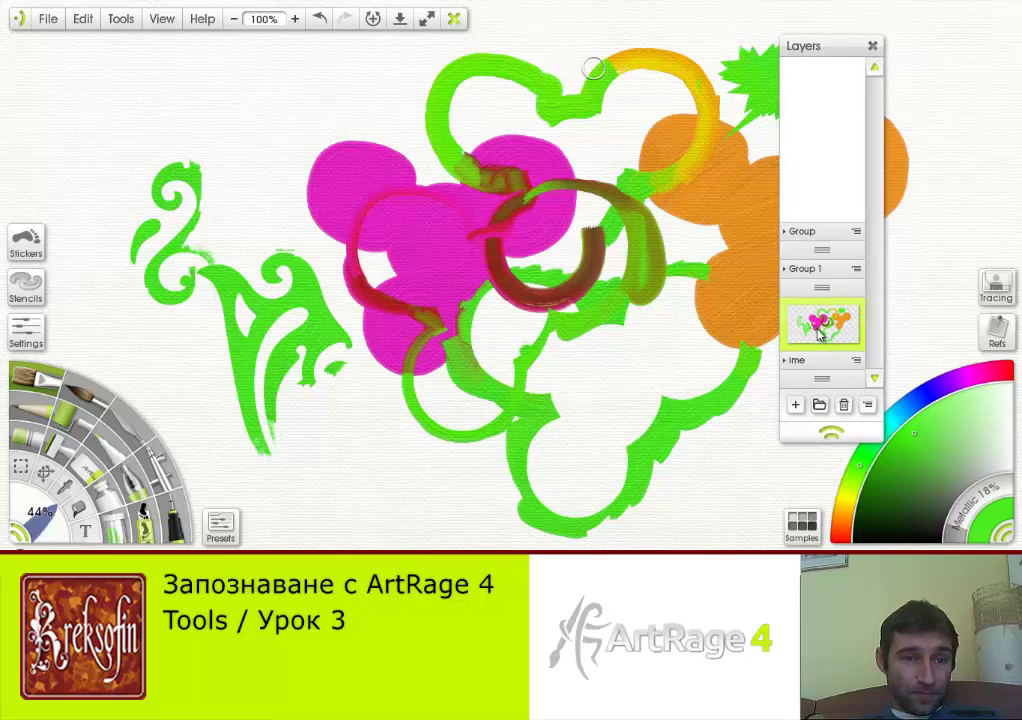
- Examine the stencil options for loading from disk, adding a default ruler, and hiding, showing or removing all stencils
{"action": "left_click", "coordinate": [120, 18]}
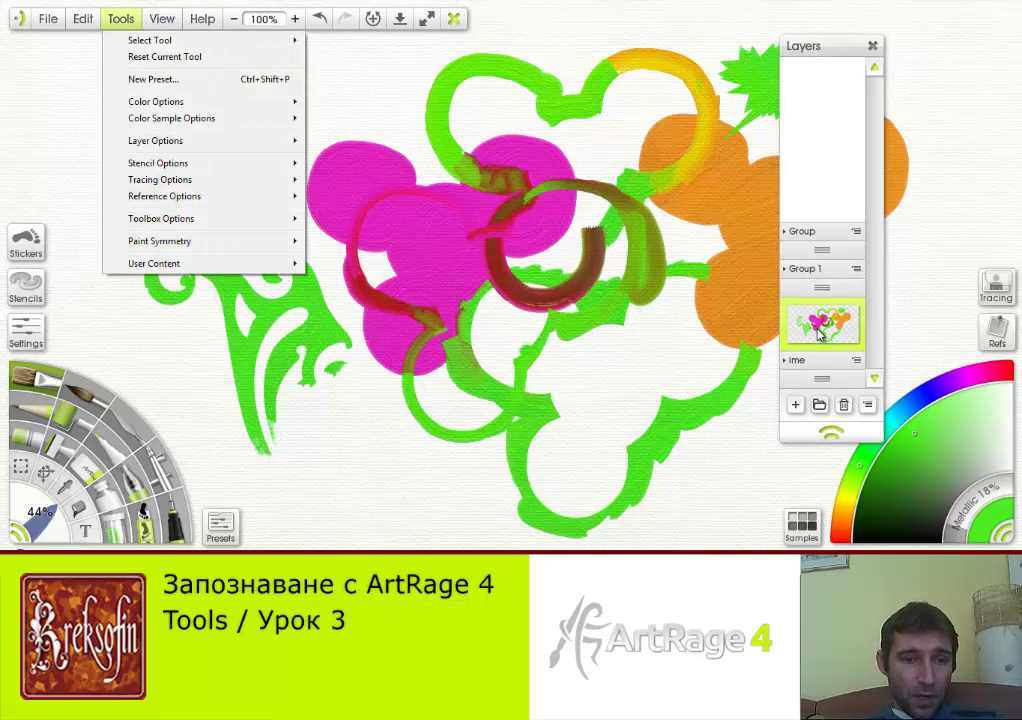
{"action": "mouse_move", "coordinate": [158, 163]}
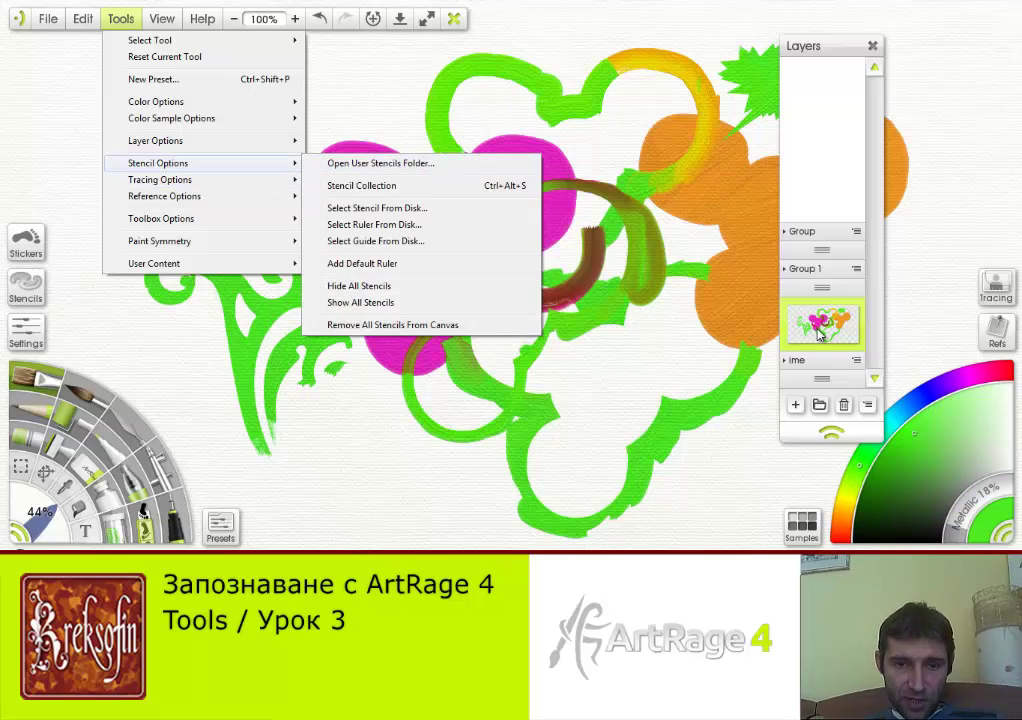
{"action": "left_click", "coordinate": [377, 131]}
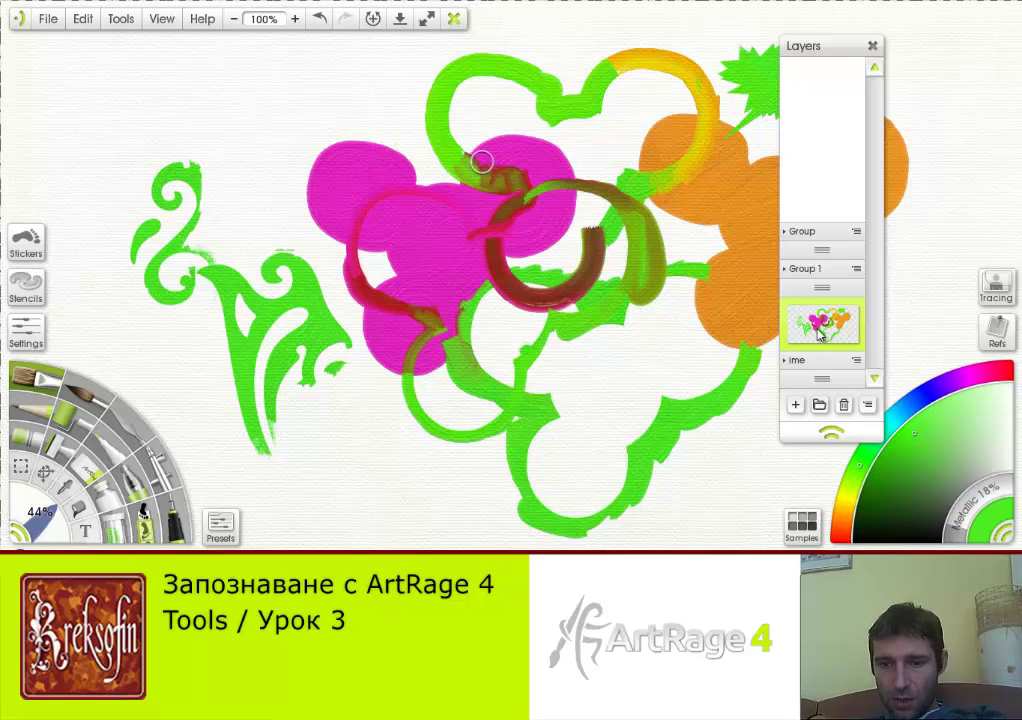
- Clear all the artwork on the current layer and delete the layer groups Group and Group 1
{"action": "key", "text": "Delete"}
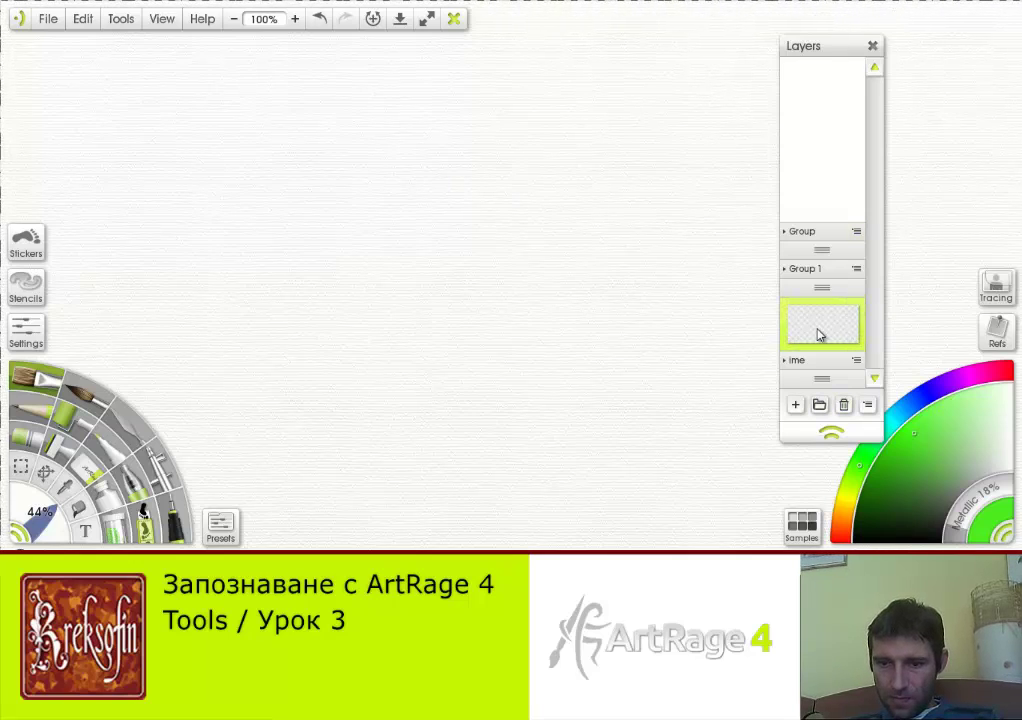
{"action": "left_click", "coordinate": [855, 231]}
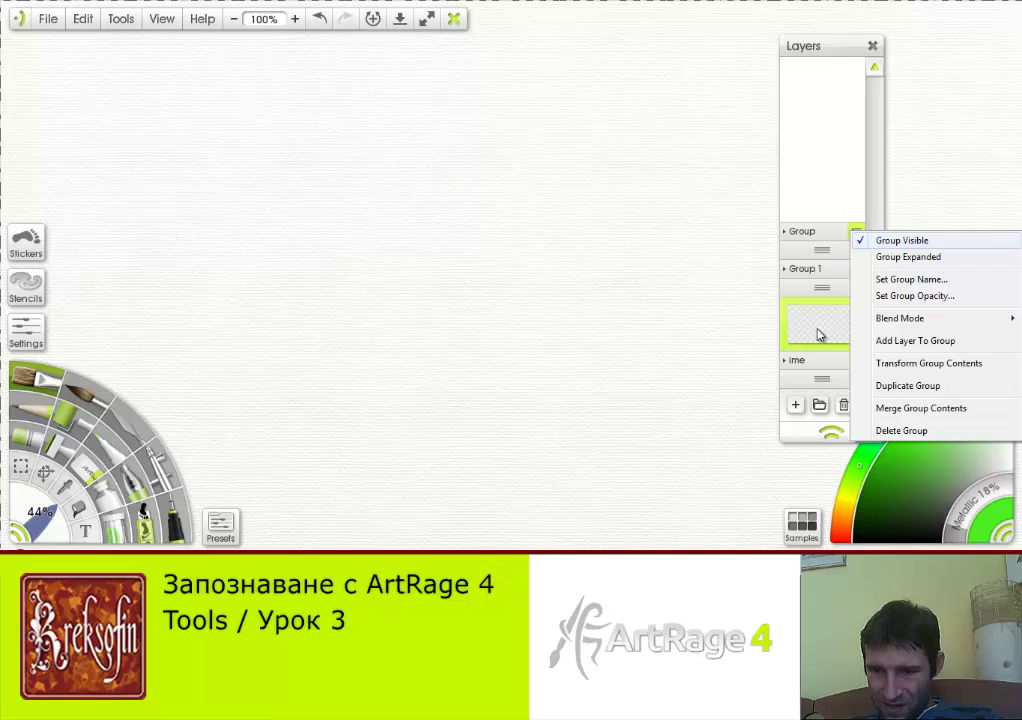
{"action": "left_click", "coordinate": [902, 431]}
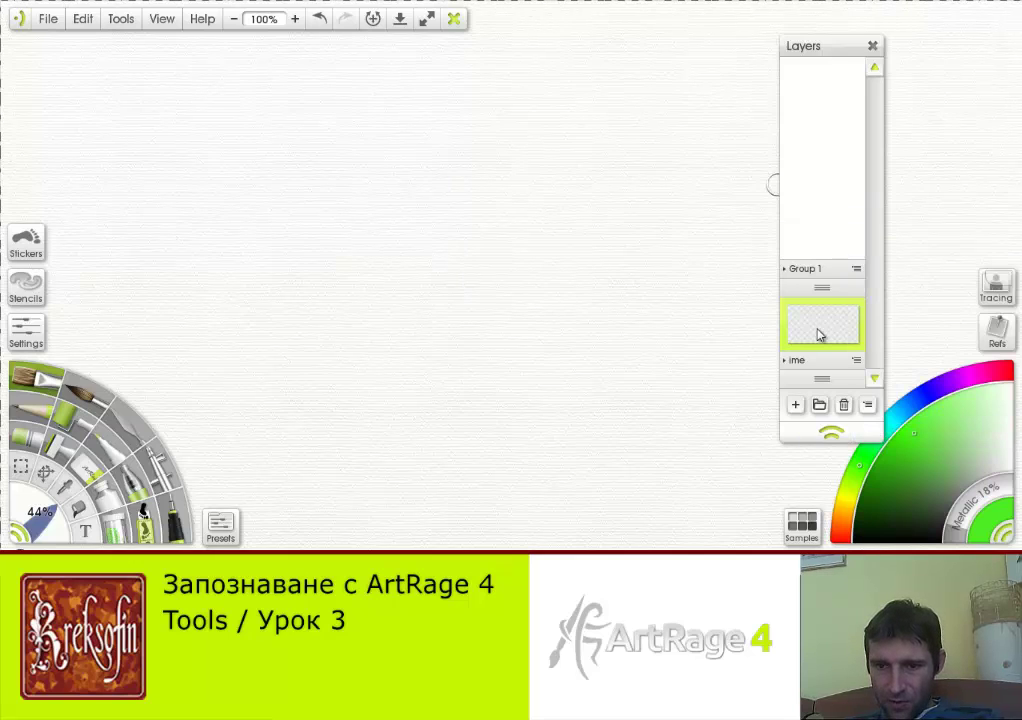
{"action": "left_click", "coordinate": [856, 268]}
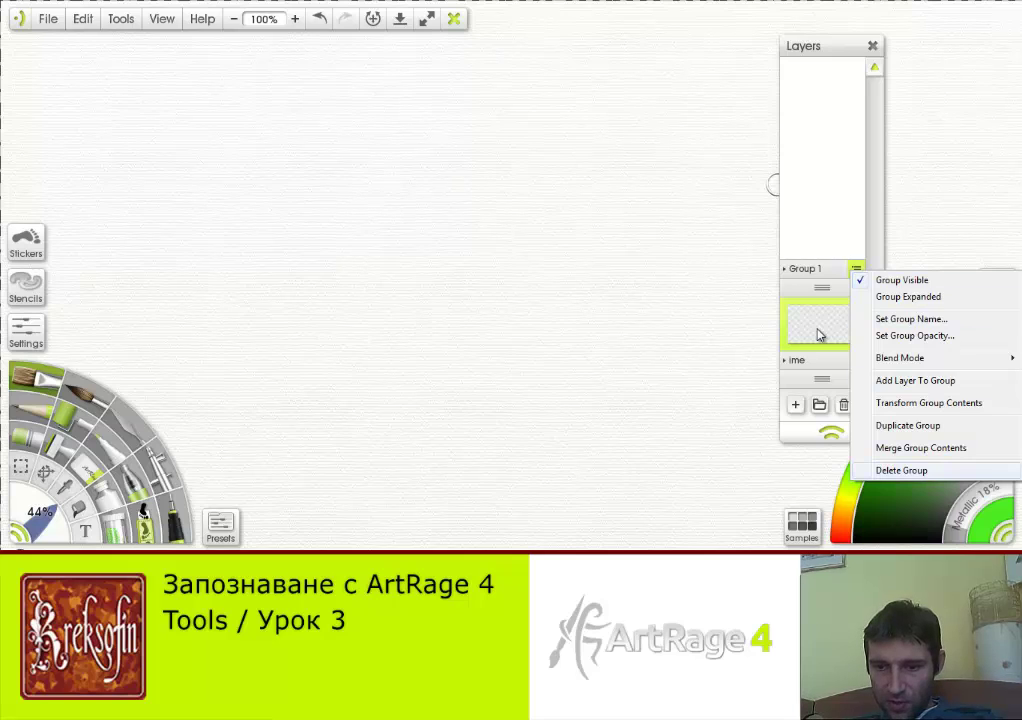
{"action": "left_click", "coordinate": [902, 470]}
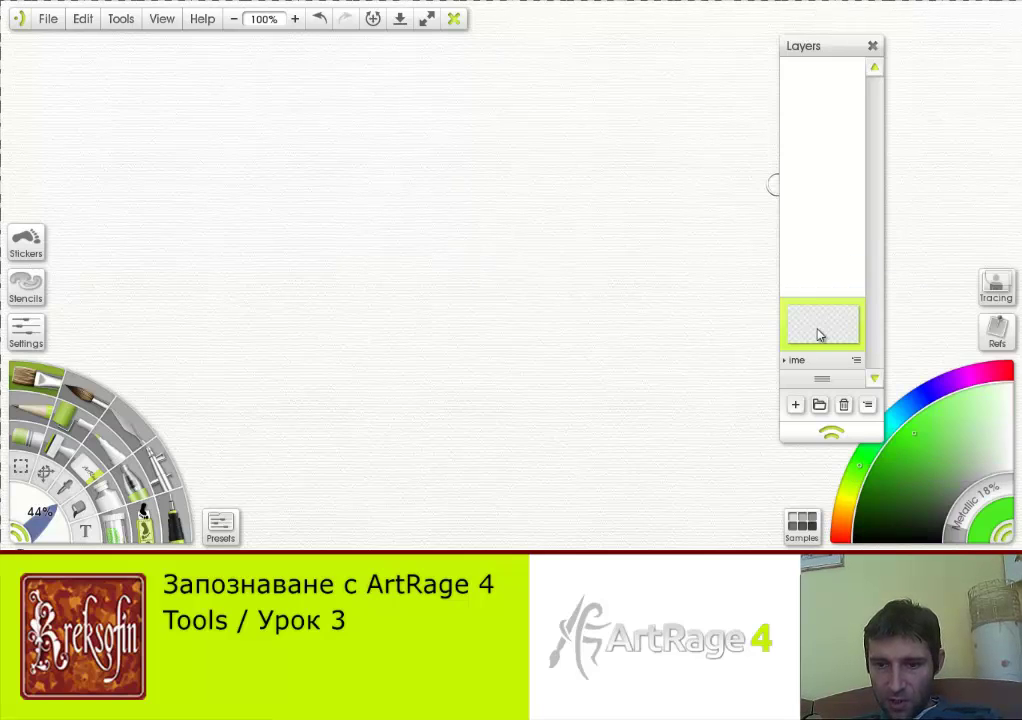
- Delete the remaining layer group named ime
{"action": "right_click", "coordinate": [818, 335]}
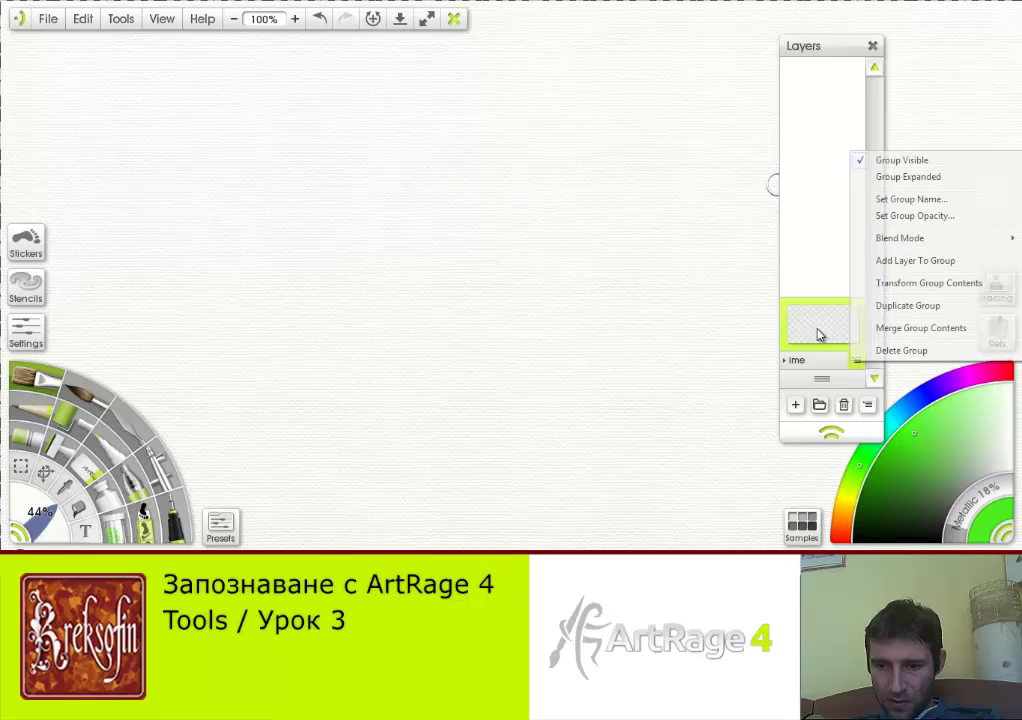
{"action": "left_click", "coordinate": [901, 350]}
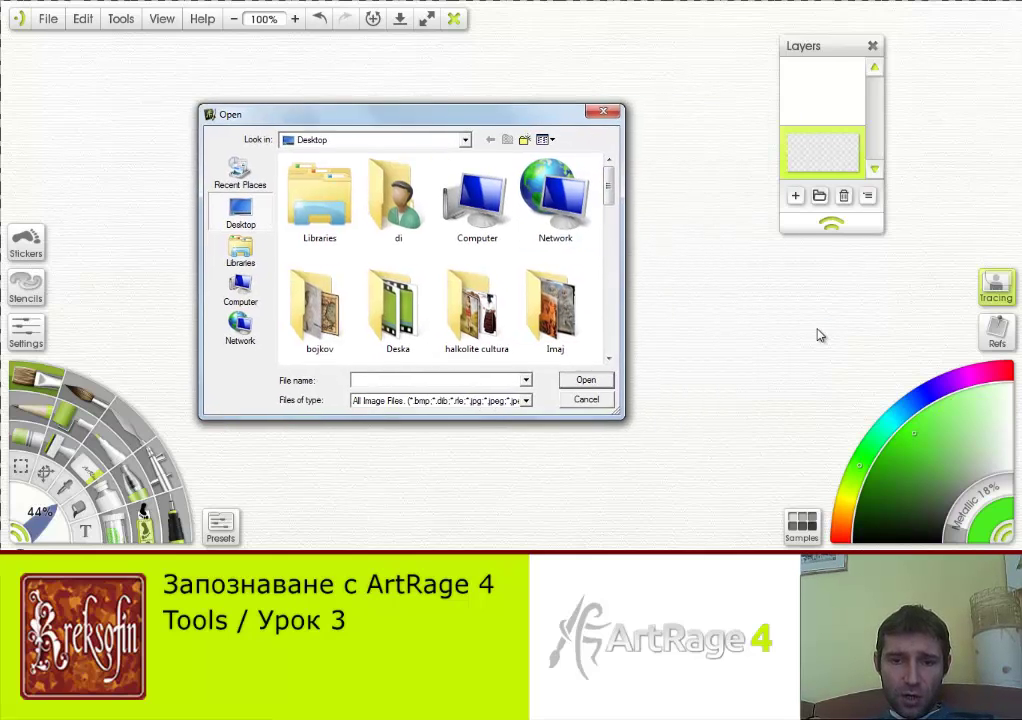
- Load the desktop image "tezaurul de la Sâncrăieni" as the tracing image and close the tracing settings
{"action": "scroll", "coordinate": [818, 335], "scroll_direction": "down", "scroll_amount": 3}
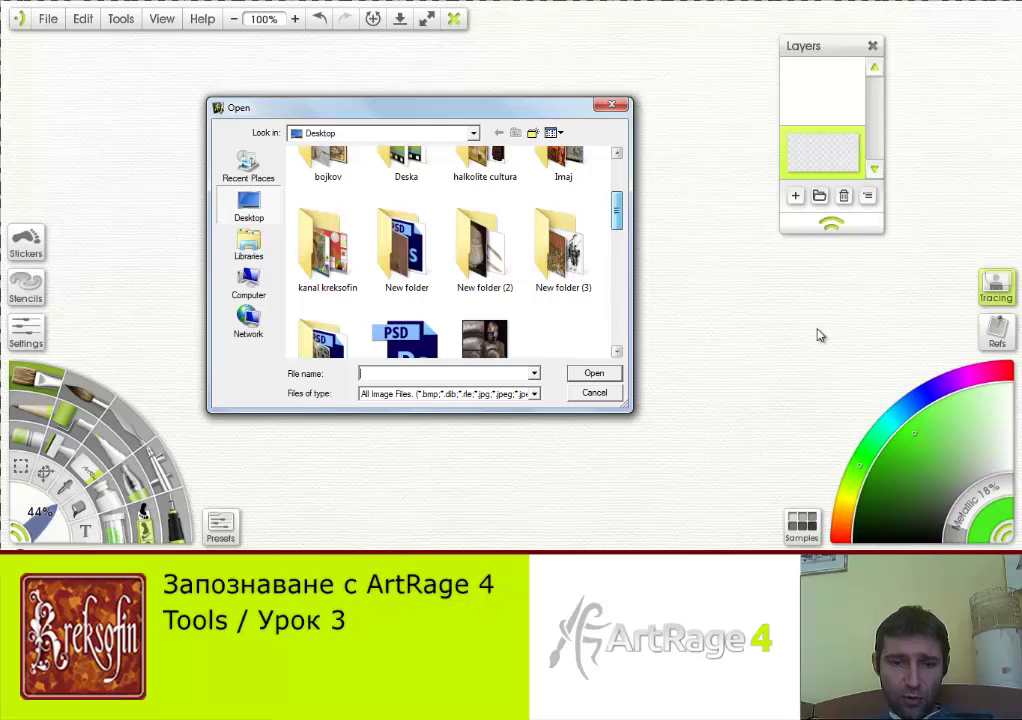
{"action": "scroll", "coordinate": [818, 335], "scroll_direction": "down", "scroll_amount": 12}
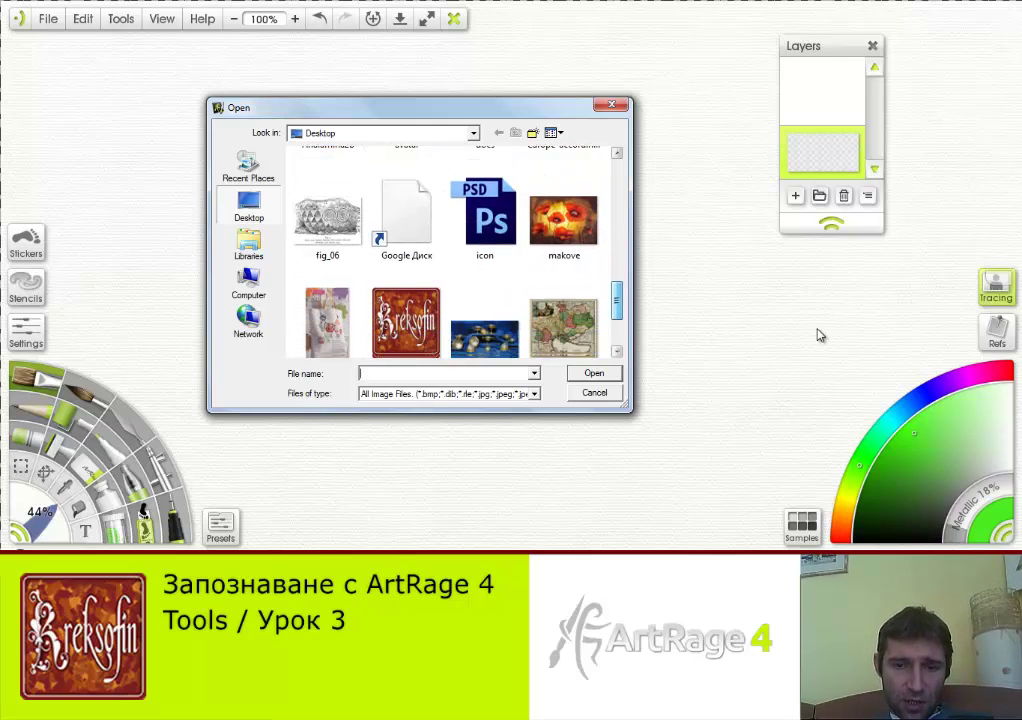
{"action": "scroll", "coordinate": [818, 335], "scroll_direction": "down", "scroll_amount": 3}
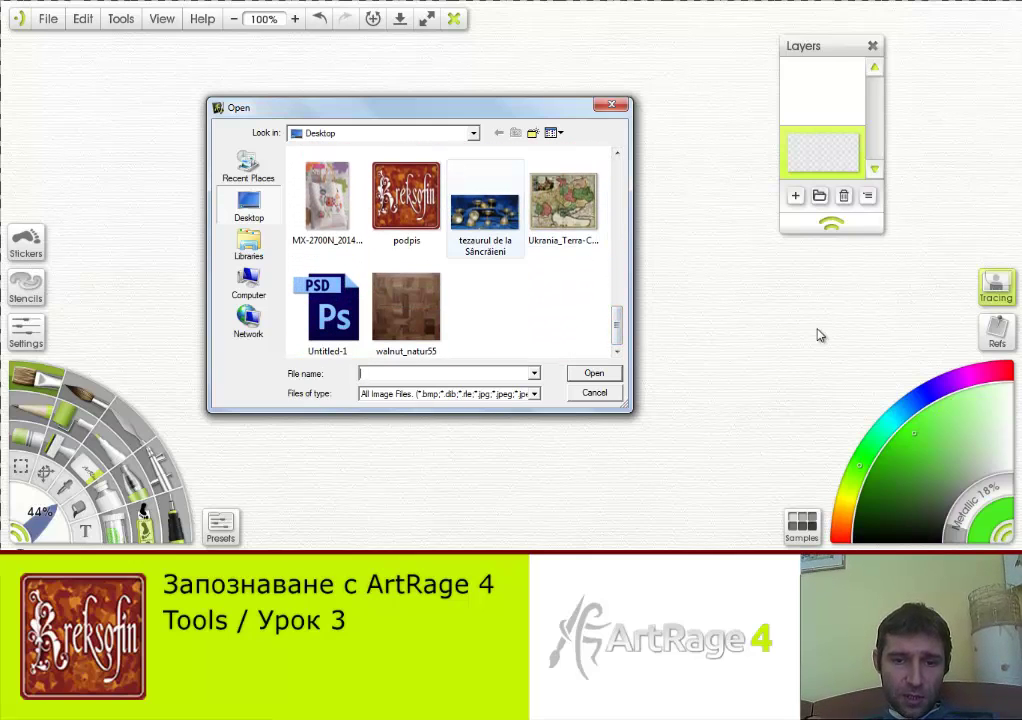
{"action": "left_click", "coordinate": [496, 221]}
{"action": "left_click", "coordinate": [594, 373]}
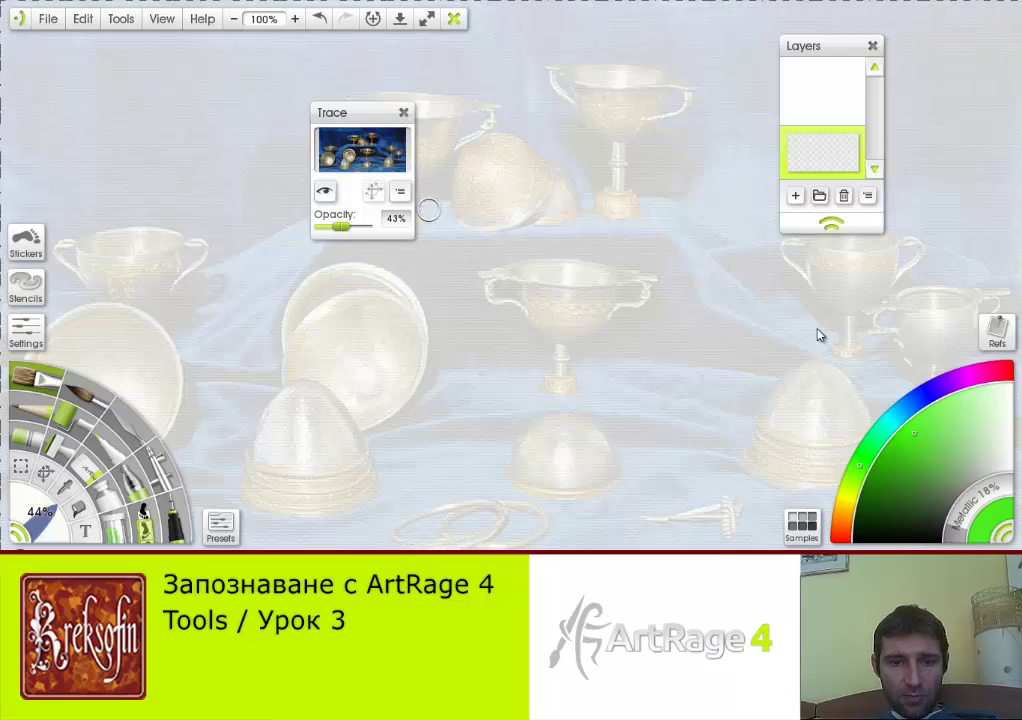
{"action": "left_click", "coordinate": [403, 112]}
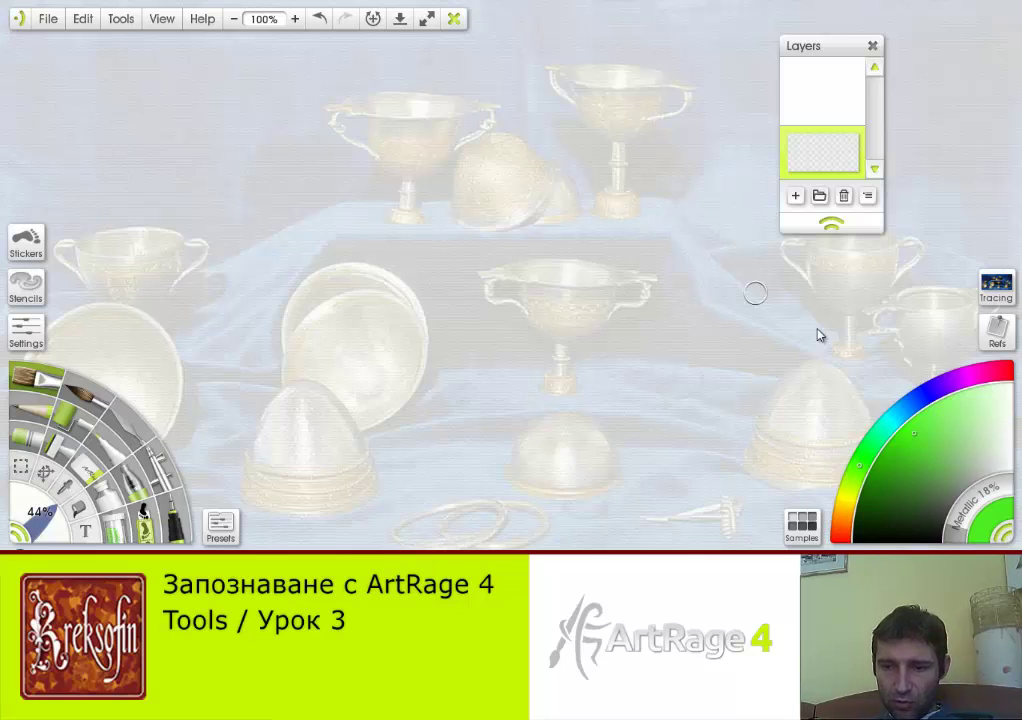
- Trace the upper-left goblet of the tracing image in black with the Pencil, covering its bowl, foot, handles and rim
{"action": "left_click", "coordinate": [35, 412]}
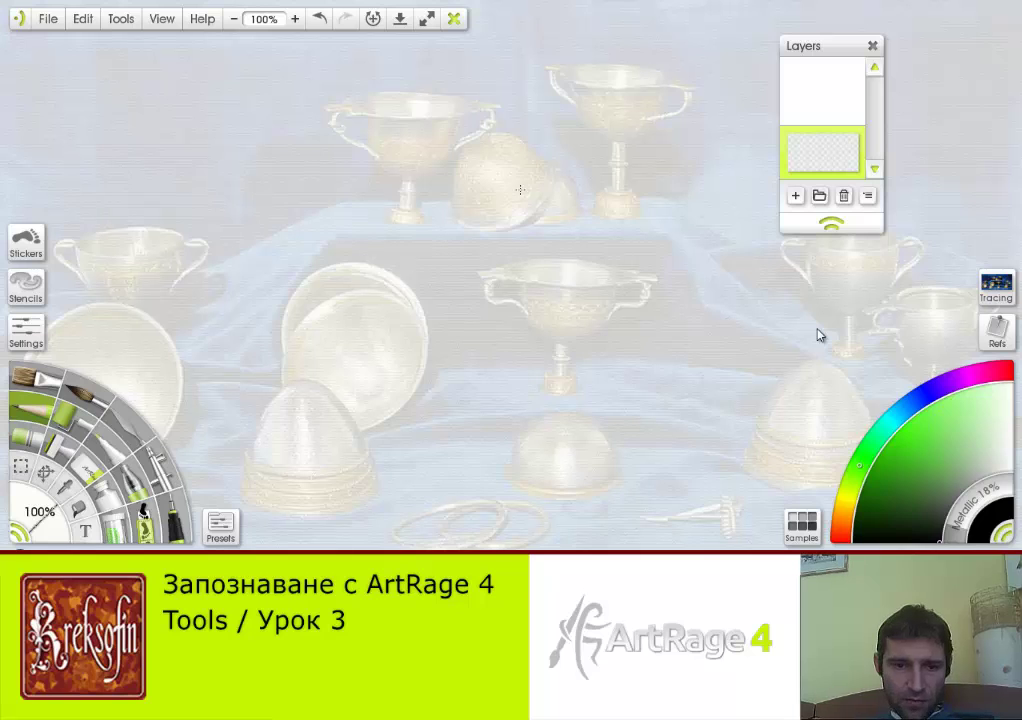
{"action": "key", "text": "c"}
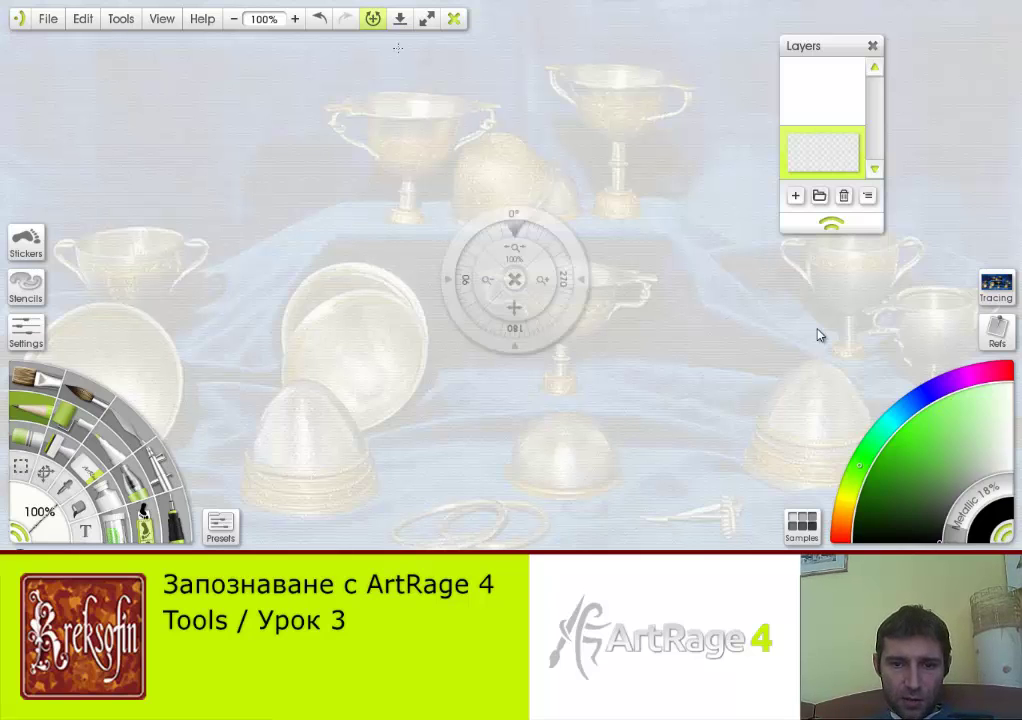
{"action": "scroll", "coordinate": [817, 335], "scroll_direction": "up", "scroll_amount": 6}
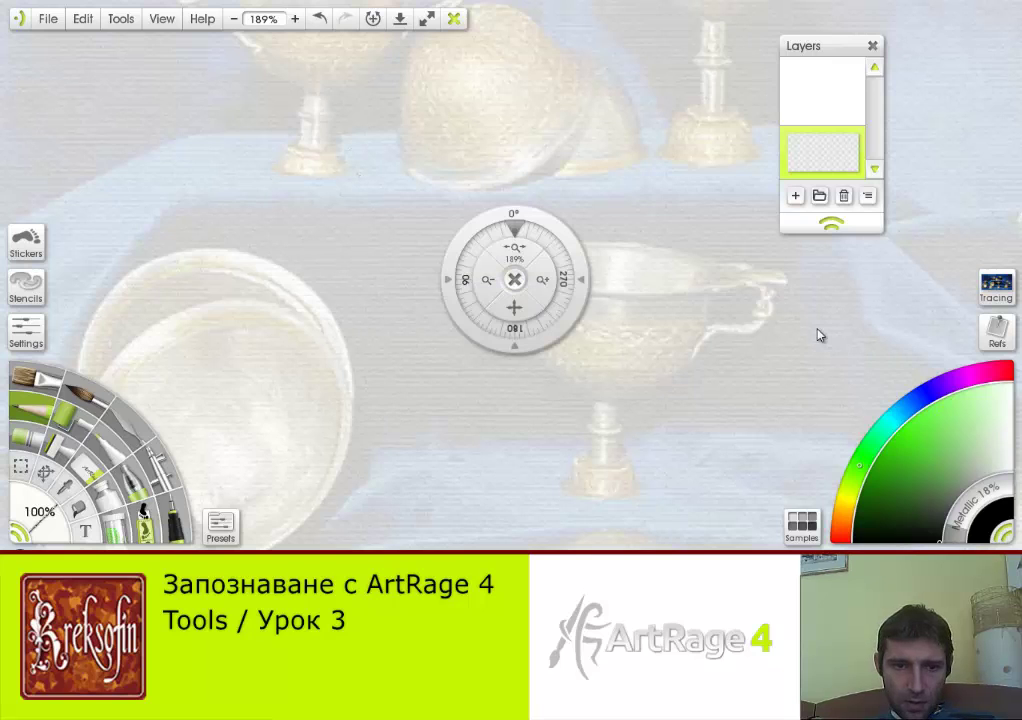
{"action": "scroll", "coordinate": [817, 335], "scroll_direction": "up", "scroll_amount": 4}
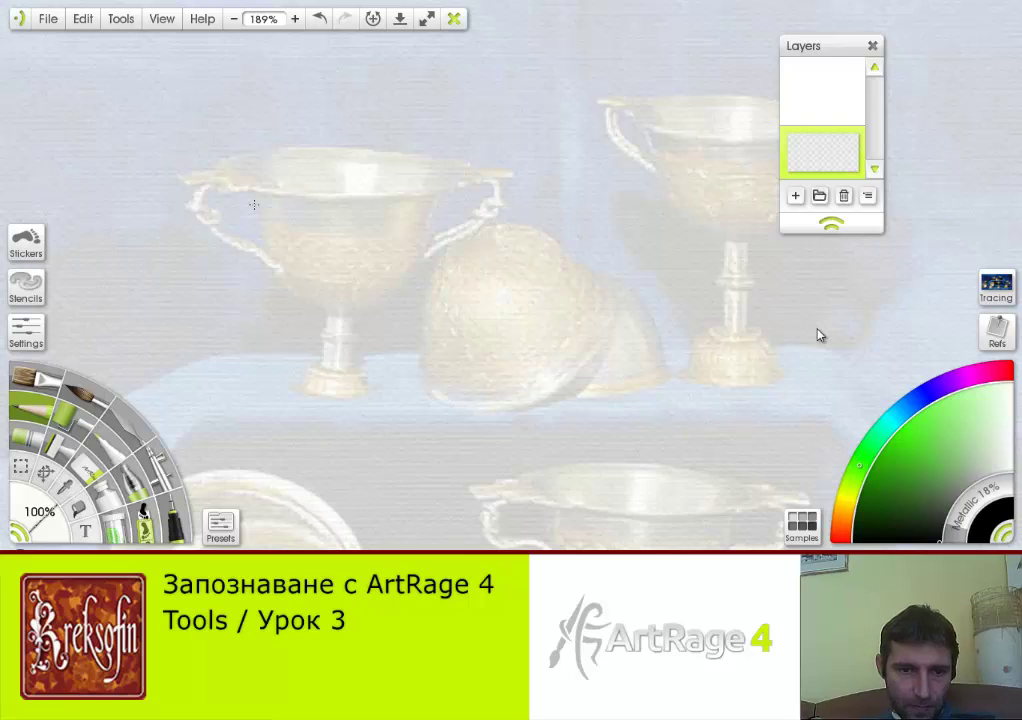
{"action": "left_click_drag", "start_coordinate": [243, 192], "coordinate": [270, 254]}
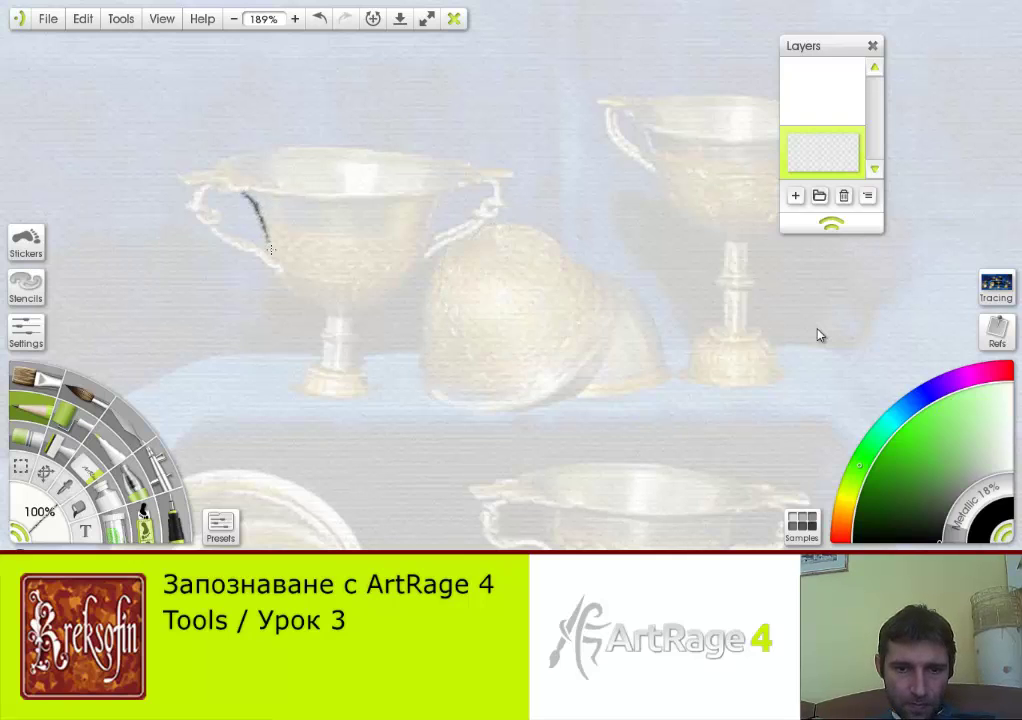
{"action": "left_click_drag", "start_coordinate": [445, 198], "coordinate": [426, 236]}
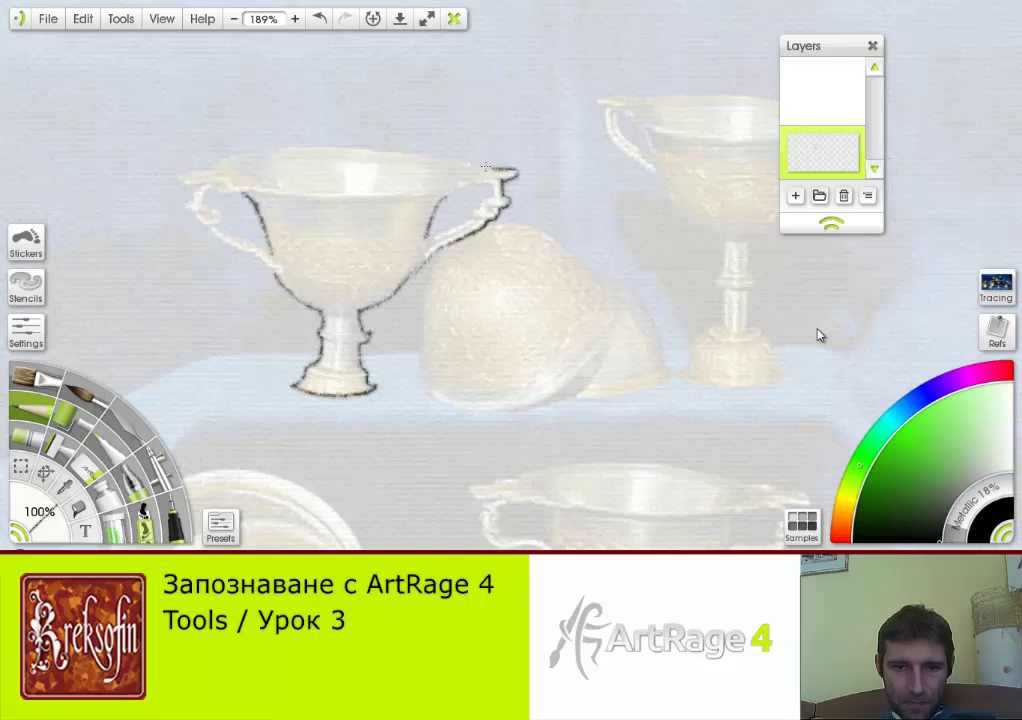
{"action": "left_click_drag", "start_coordinate": [453, 157], "coordinate": [358, 143]}
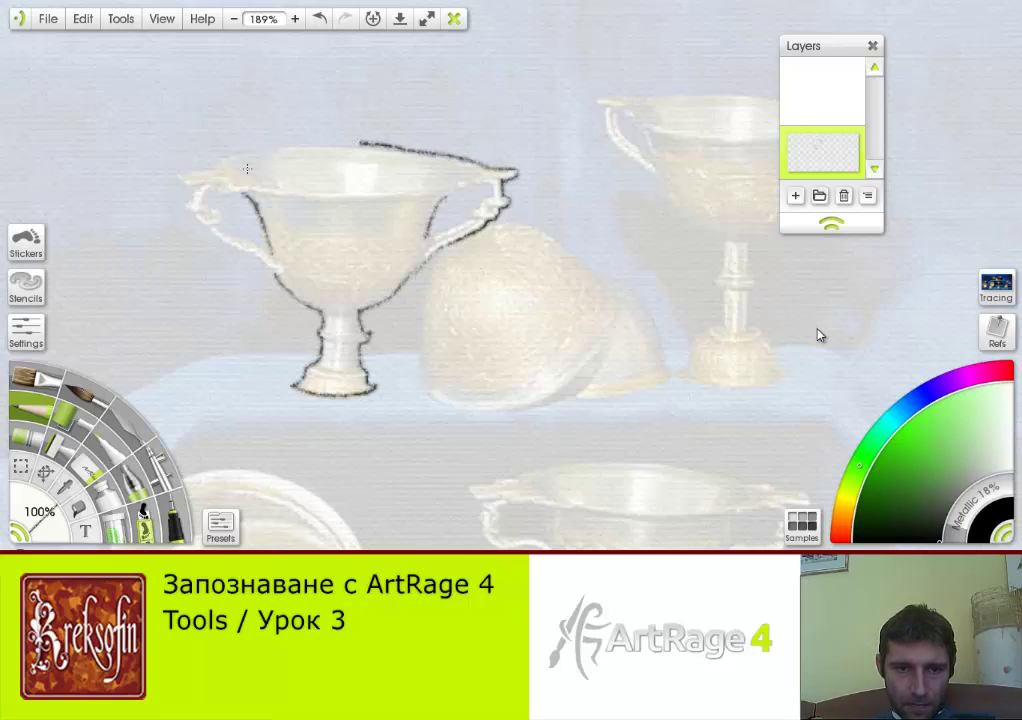
{"action": "left_click_drag", "start_coordinate": [218, 163], "coordinate": [358, 143]}
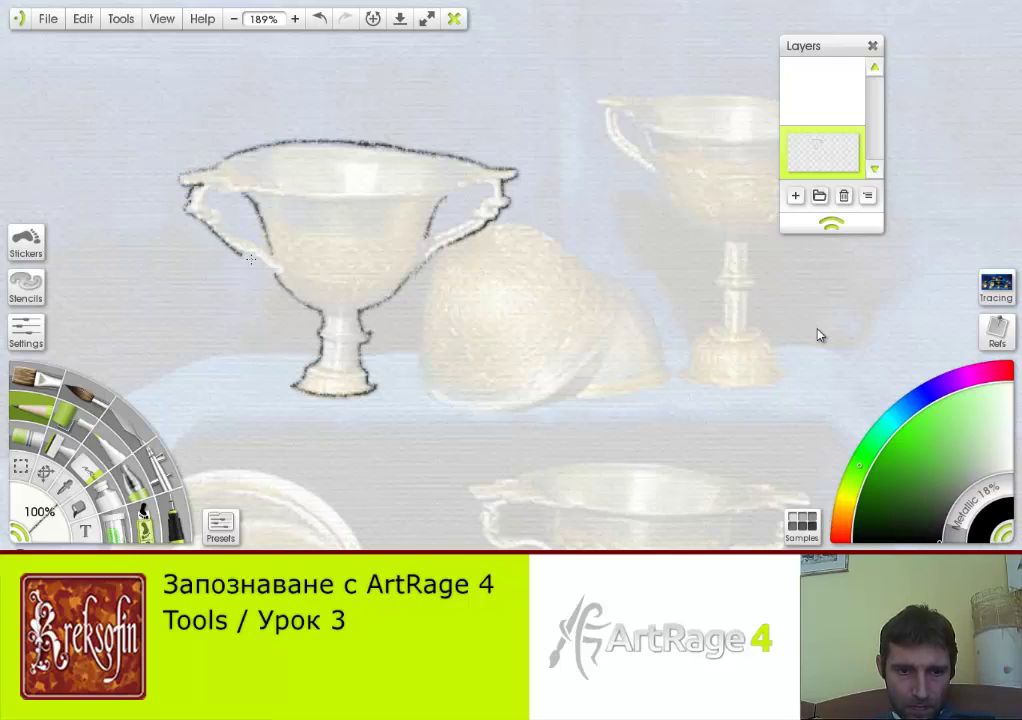
{"action": "left_click_drag", "start_coordinate": [202, 201], "coordinate": [268, 261]}
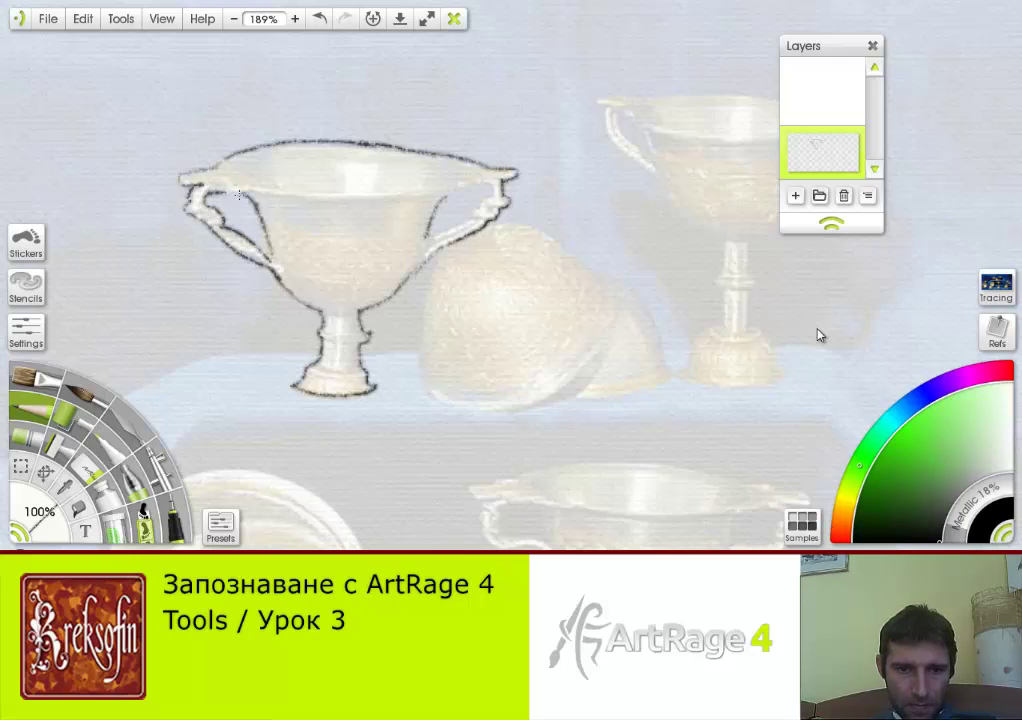
{"action": "left_click_drag", "start_coordinate": [244, 173], "coordinate": [366, 194]}
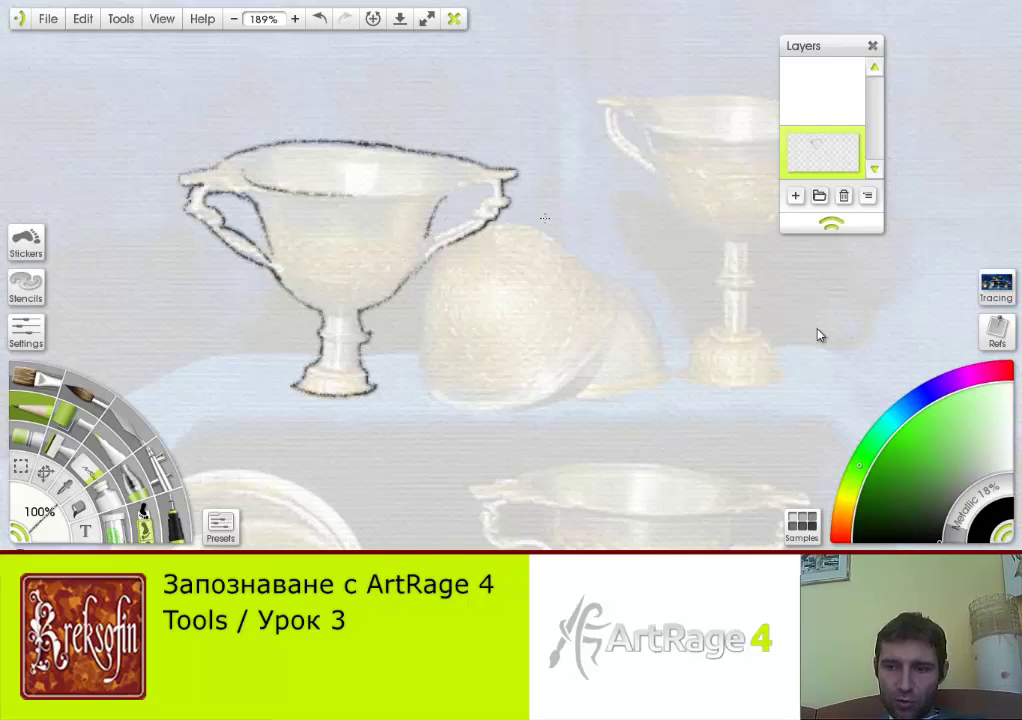
- Reopen the tracing settings, place them clear of the traced goblet, and hide and show the tracing image to compare the drawing
{"action": "left_click", "coordinate": [996, 287]}
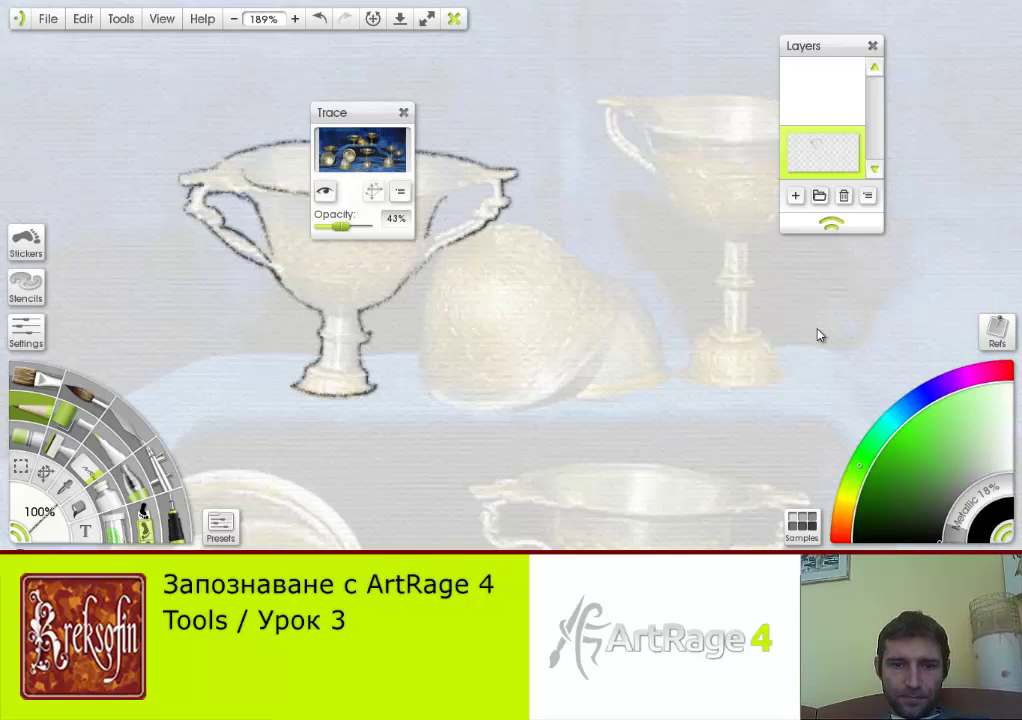
{"action": "mouse_move", "coordinate": [362, 112]}
{"action": "left_mouse_down"}
{"action": "mouse_move", "coordinate": [615, 139]}
{"action": "mouse_move", "coordinate": [638, 179]}
{"action": "left_mouse_up"}
{"action": "key", "text": "ctrl+0"}
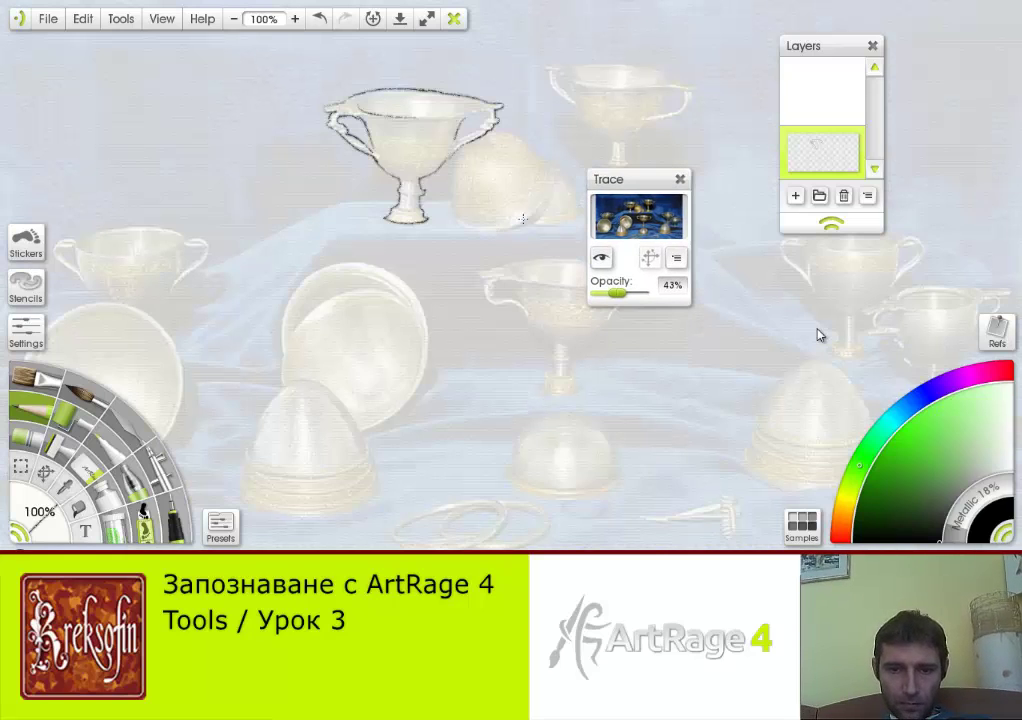
{"action": "left_click", "coordinate": [676, 257]}
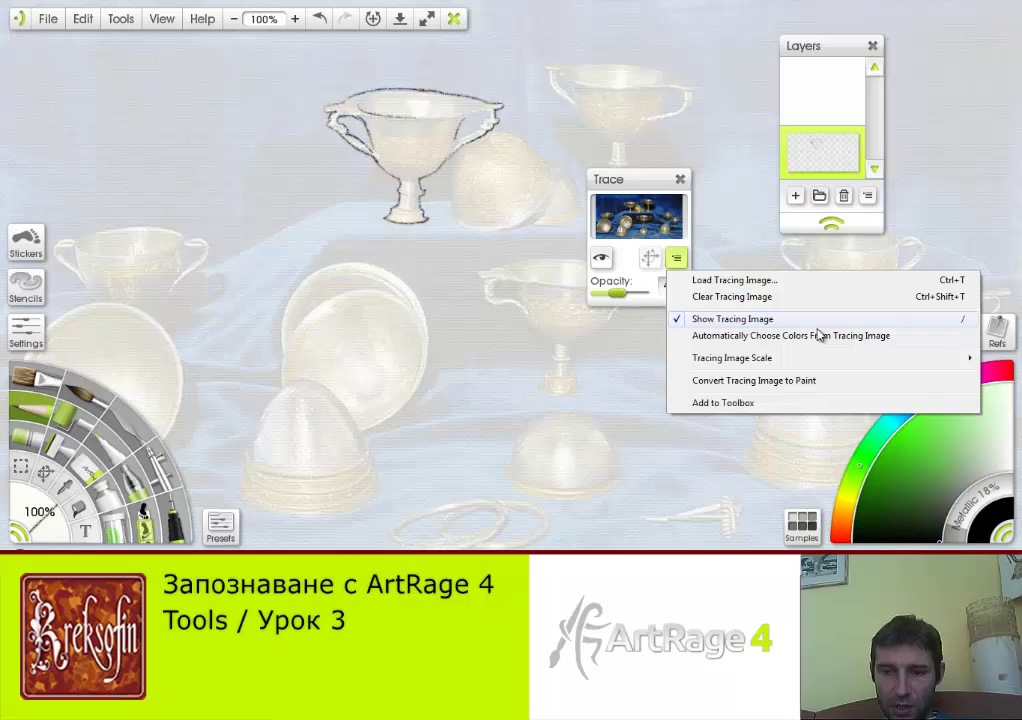
{"action": "left_click", "coordinate": [818, 335]}
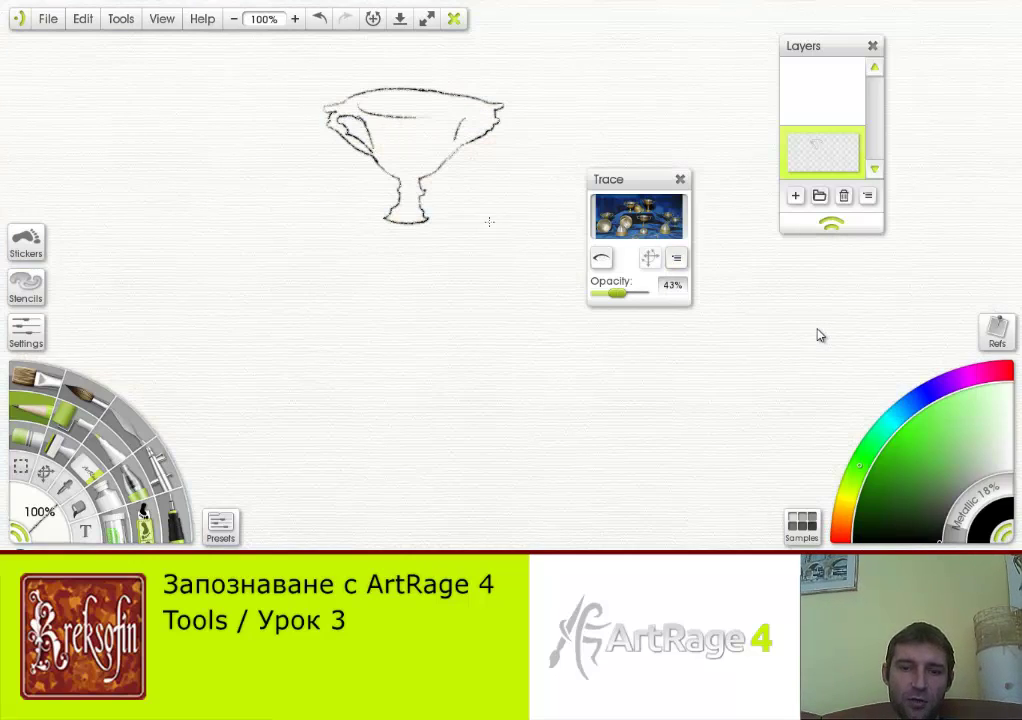
{"action": "left_click", "coordinate": [601, 258]}
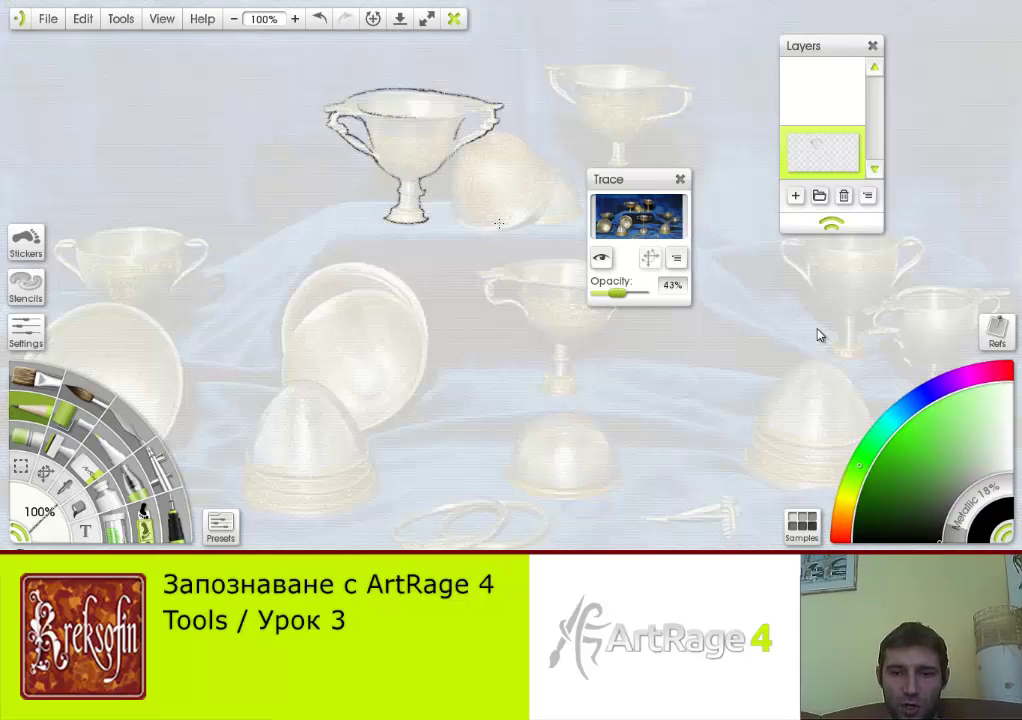
- Set the tracing image scale to Manual Scale
{"action": "left_click", "coordinate": [676, 257]}
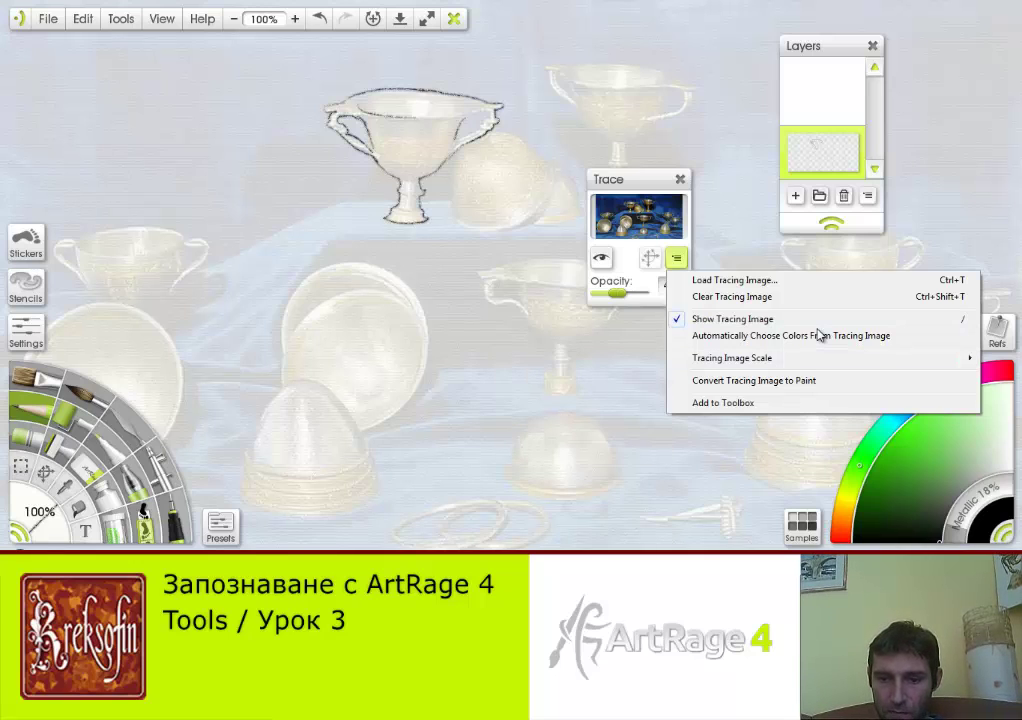
{"action": "key", "text": "Down"}
{"action": "key", "text": "Down"}
{"action": "key", "text": "Down"}
{"action": "key", "text": "Down"}
{"action": "key", "text": "Down"}
{"action": "key", "text": "Down"}
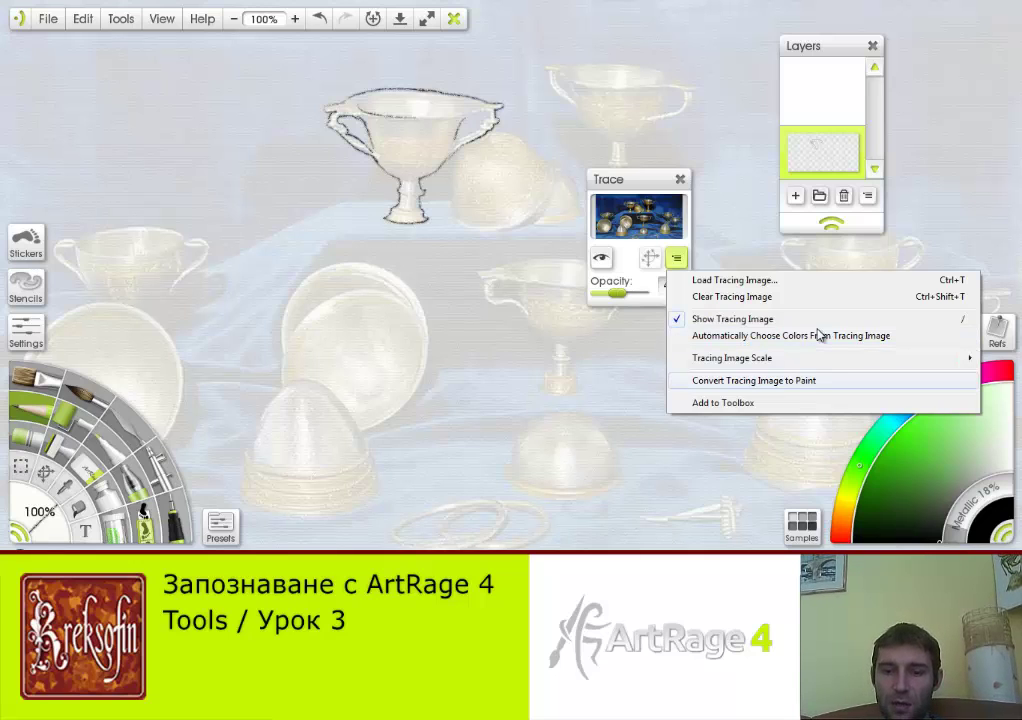
{"action": "key", "text": "Up"}
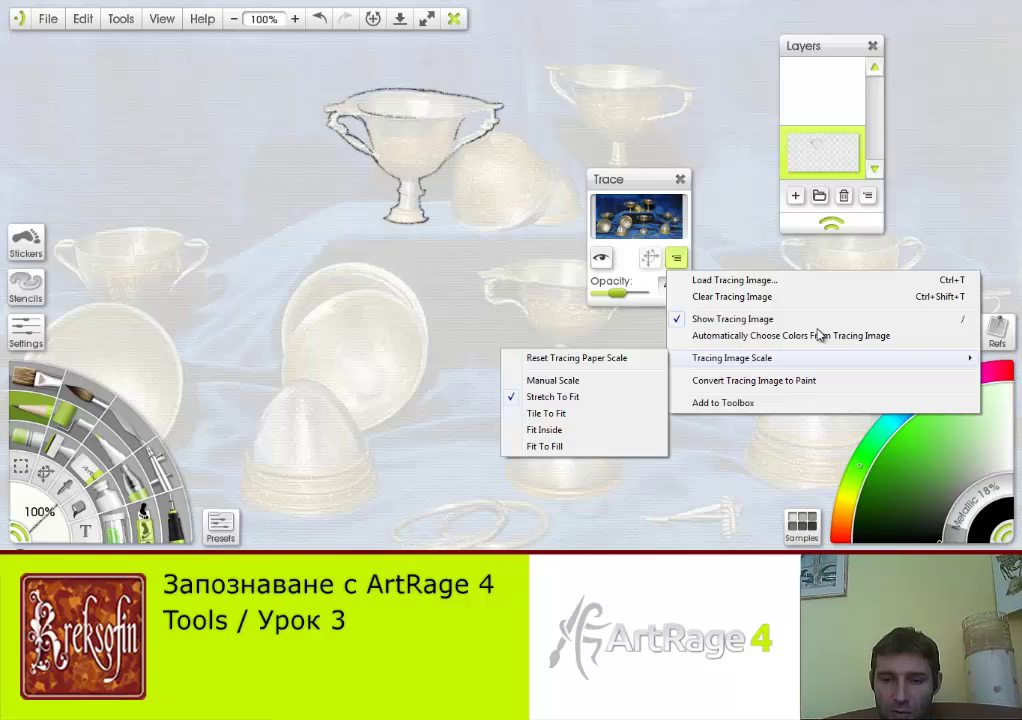
{"action": "key", "text": "Down"}
{"action": "key", "text": "Up"}
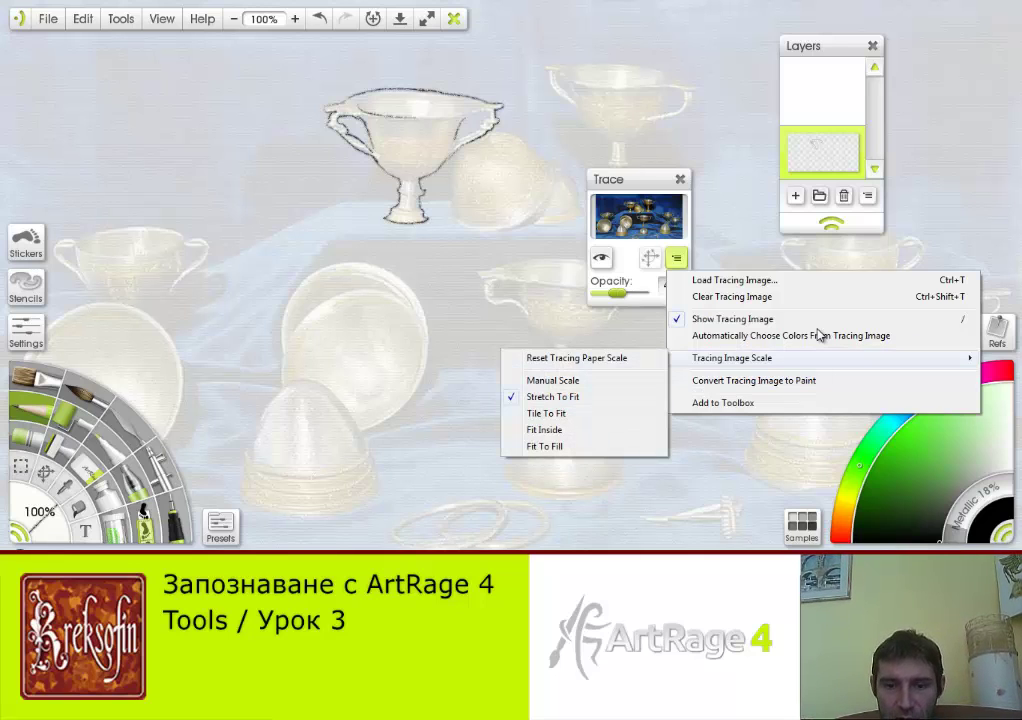
{"action": "key", "text": "Right"}
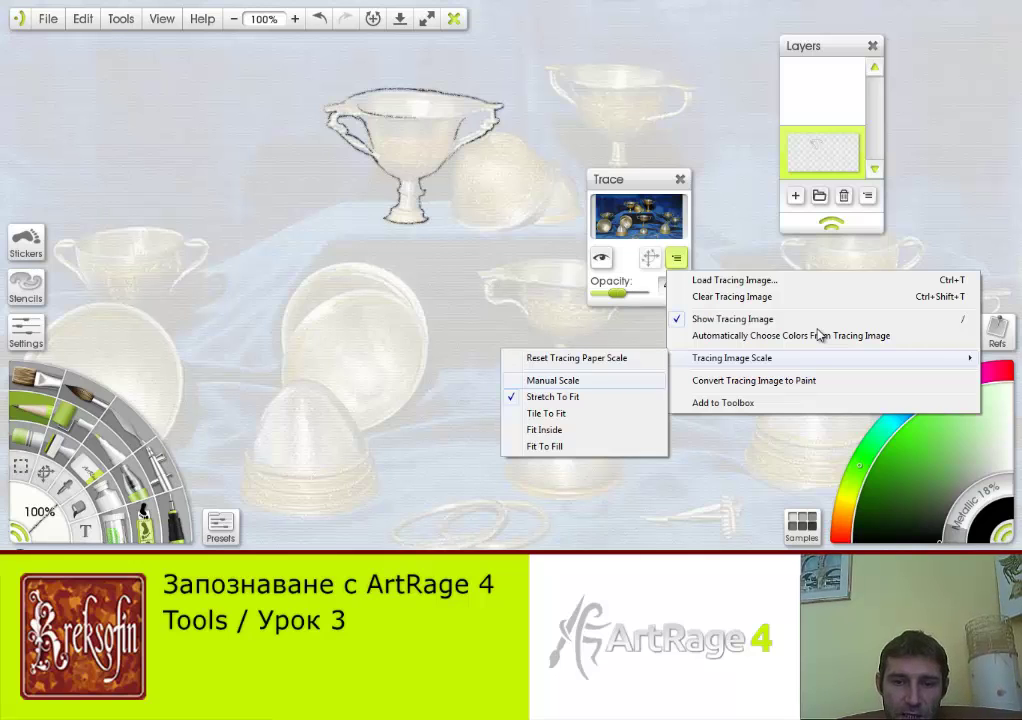
{"action": "key", "text": "Return"}
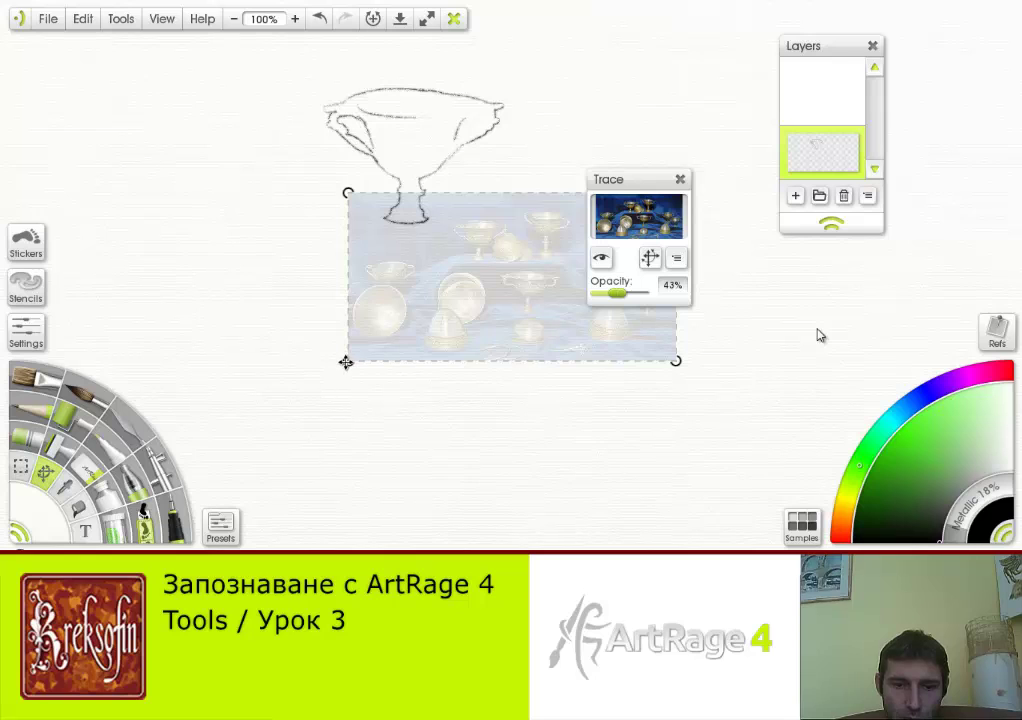
- Enlarge the tracing image proportionally about its centre to roughly half the canvas width, and undo any further resizing
{"action": "mouse_move", "coordinate": [346, 362]}
{"action": "left_mouse_down"}
{"action": "mouse_move", "coordinate": [271, 419]}
{"action": "mouse_move", "coordinate": [344, 372]}
{"action": "mouse_move", "coordinate": [253, 413]}
{"action": "left_mouse_up"}
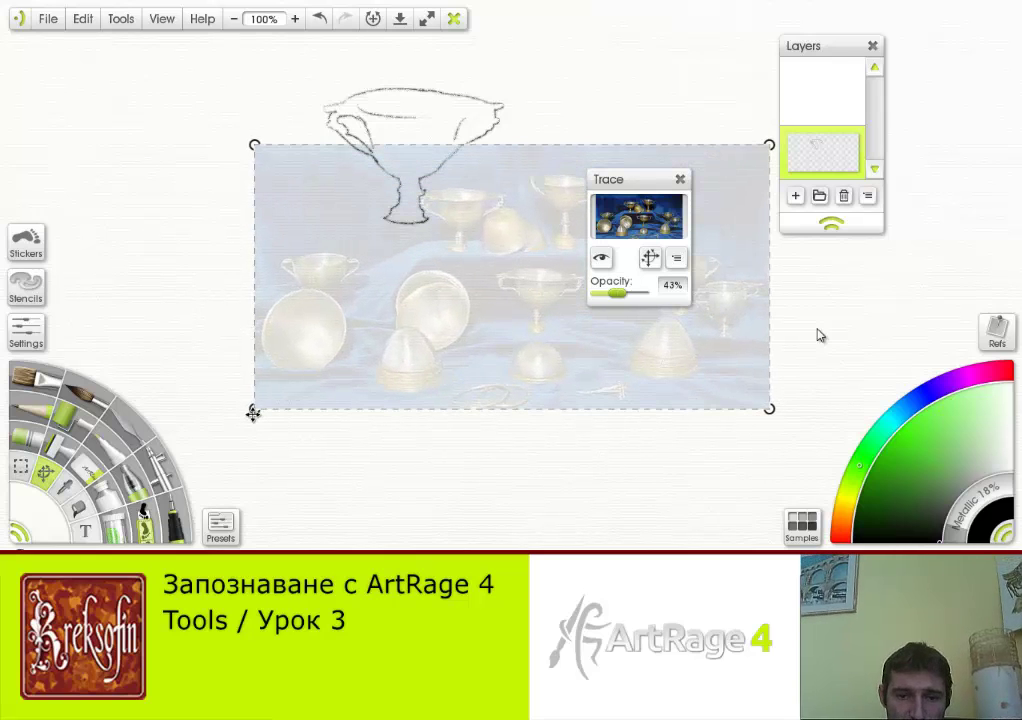
{"action": "left_click", "coordinate": [373, 19]}
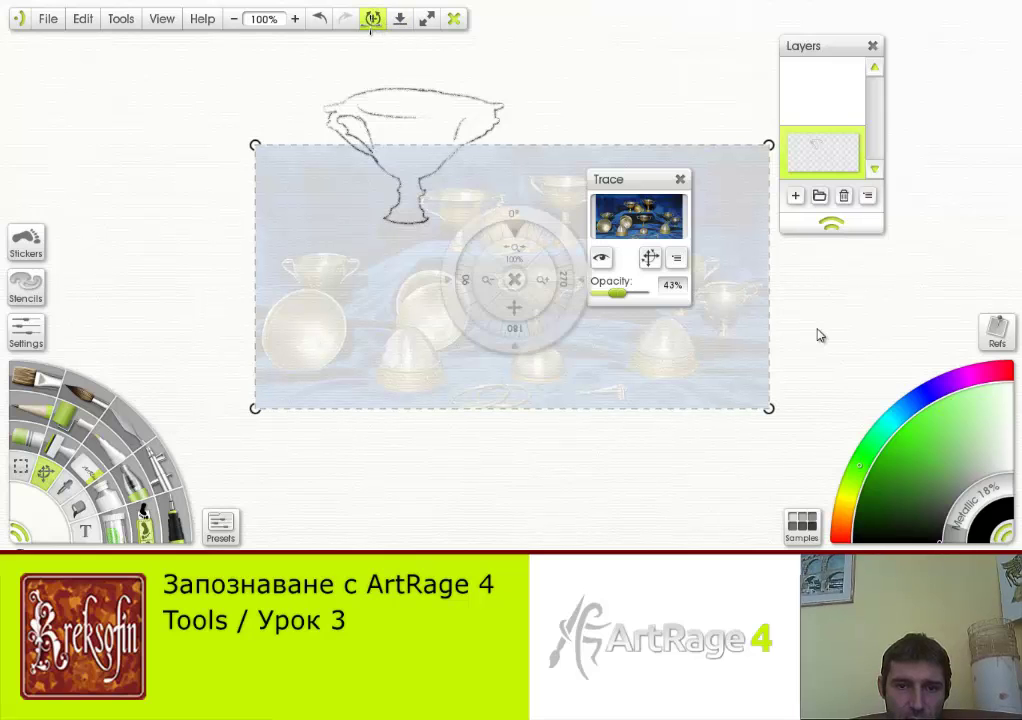
{"action": "left_click", "coordinate": [514, 248]}
{"action": "scroll", "coordinate": [817, 335], "scroll_direction": "up", "scroll_amount": 3}
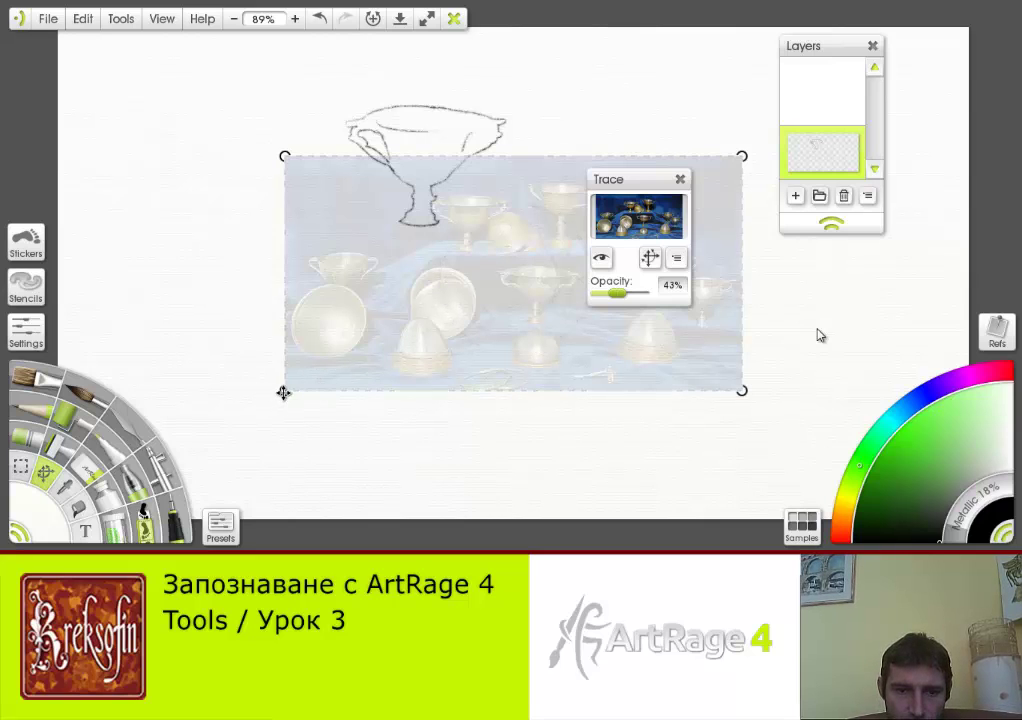
{"action": "left_click_drag", "start_coordinate": [283, 391], "coordinate": [249, 423]}
{"action": "key", "text": "ctrl+z"}
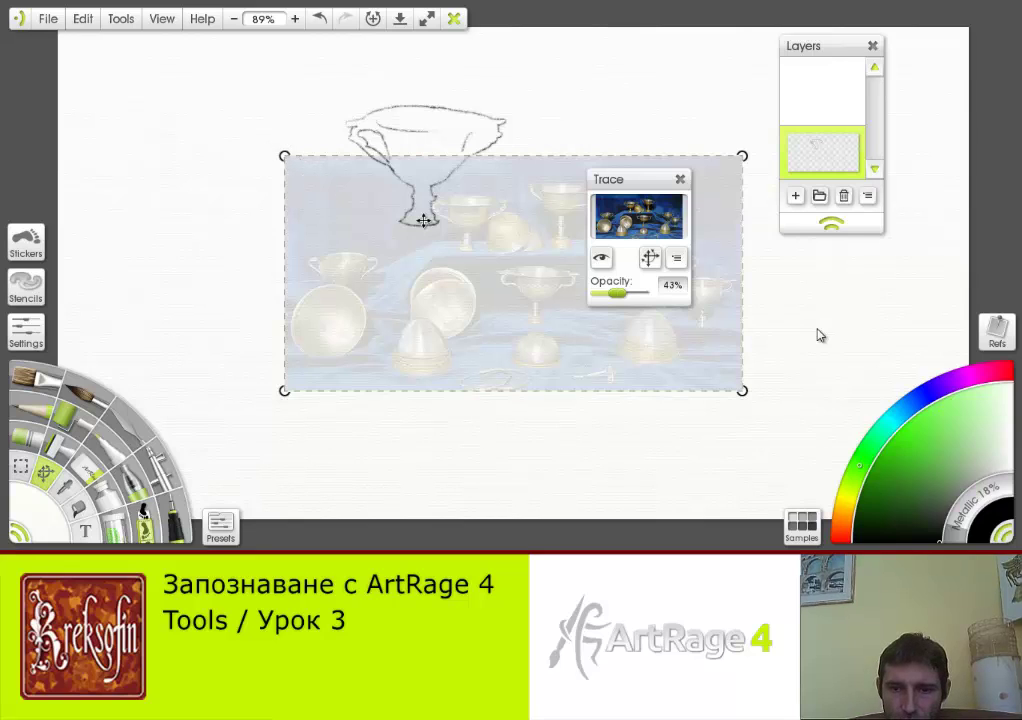
- Set the tracing image scale to Stretch To Fit
{"action": "left_click", "coordinate": [676, 257]}
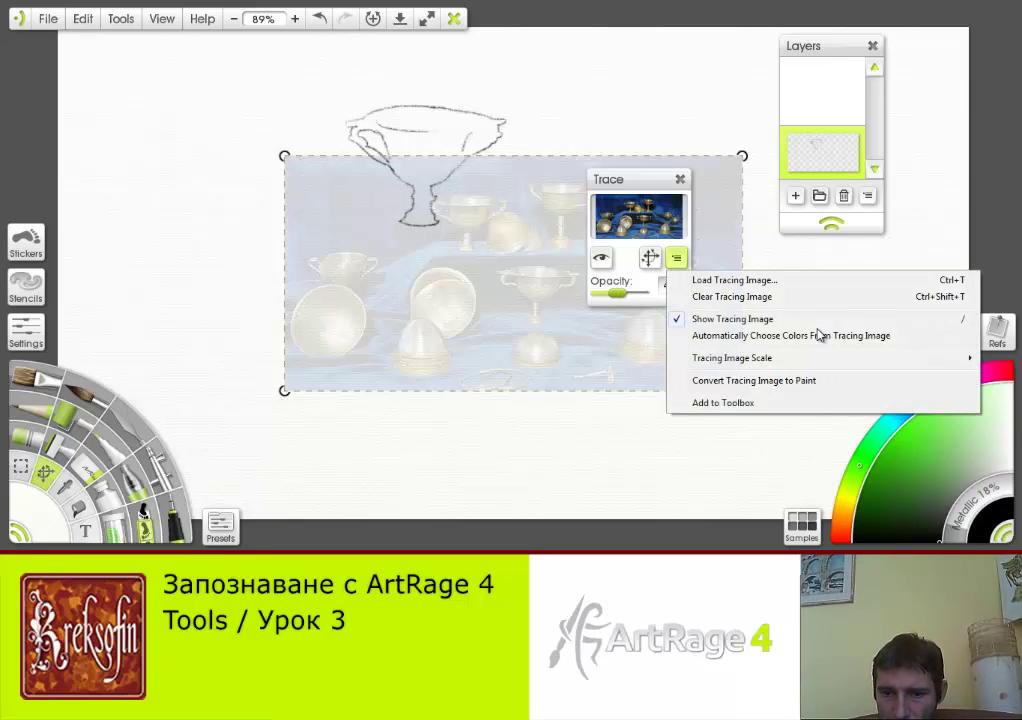
{"action": "key", "text": "Down"}
{"action": "key", "text": "Down"}
{"action": "key", "text": "Down"}
{"action": "key", "text": "Down"}
{"action": "key", "text": "Down"}
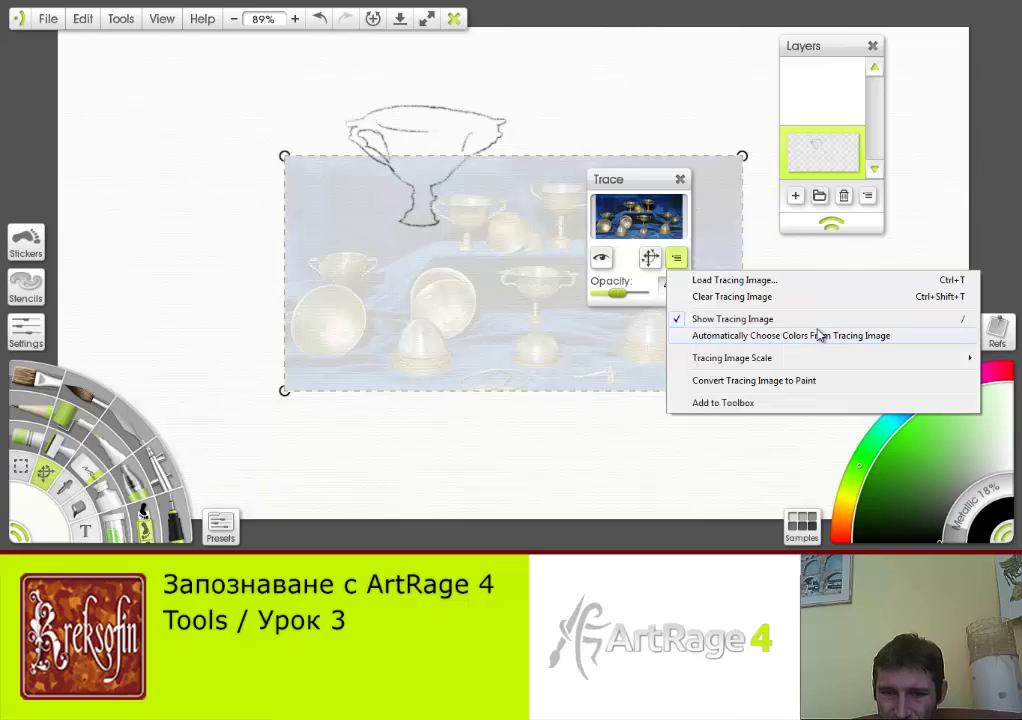
{"action": "key", "text": "Right"}
{"action": "key", "text": "Down"}
{"action": "key", "text": "Down"}
{"action": "key", "text": "Down"}
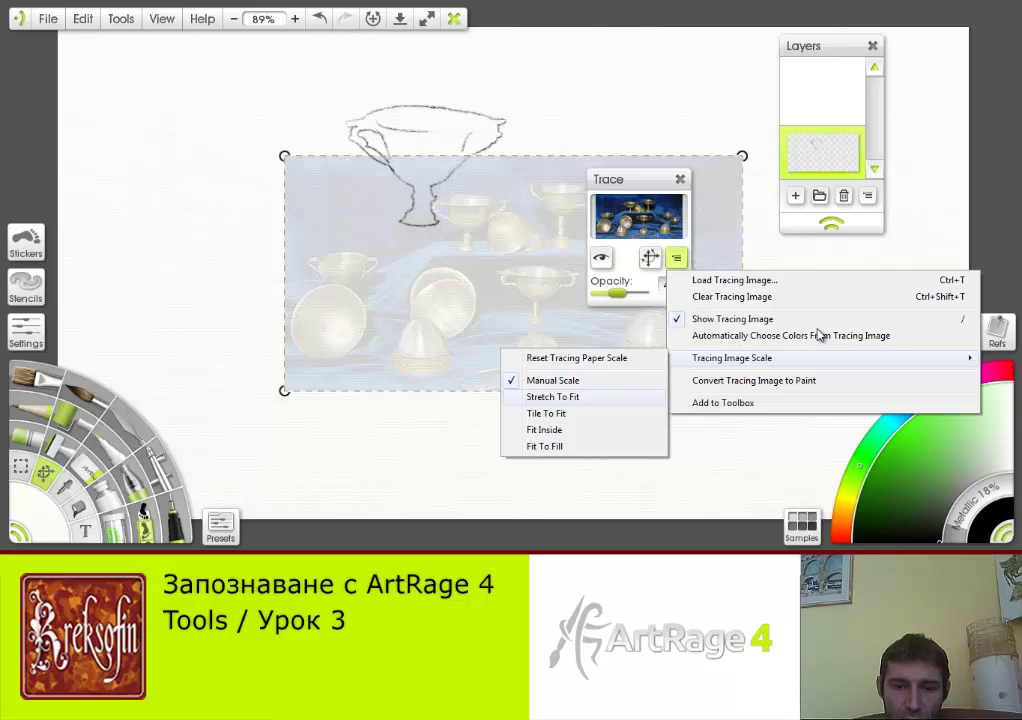
{"action": "key", "text": "Return"}
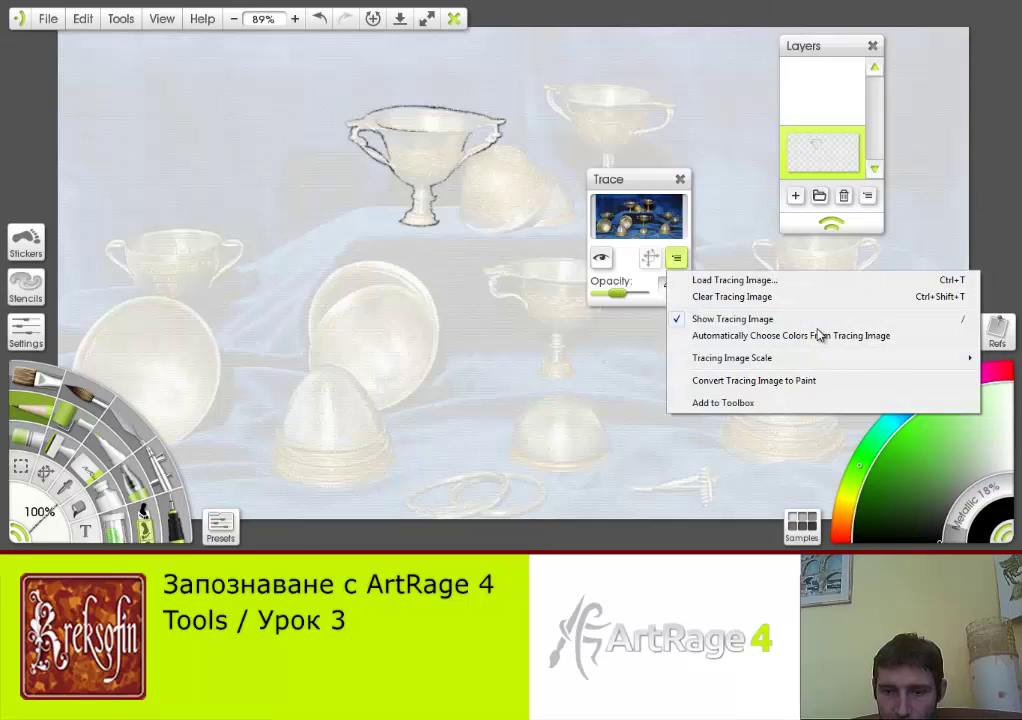
- Set the tracing image scale to Tile To Fit and enlarge the repeated tile slightly about its centre
{"action": "mouse_move", "coordinate": [818, 357]}
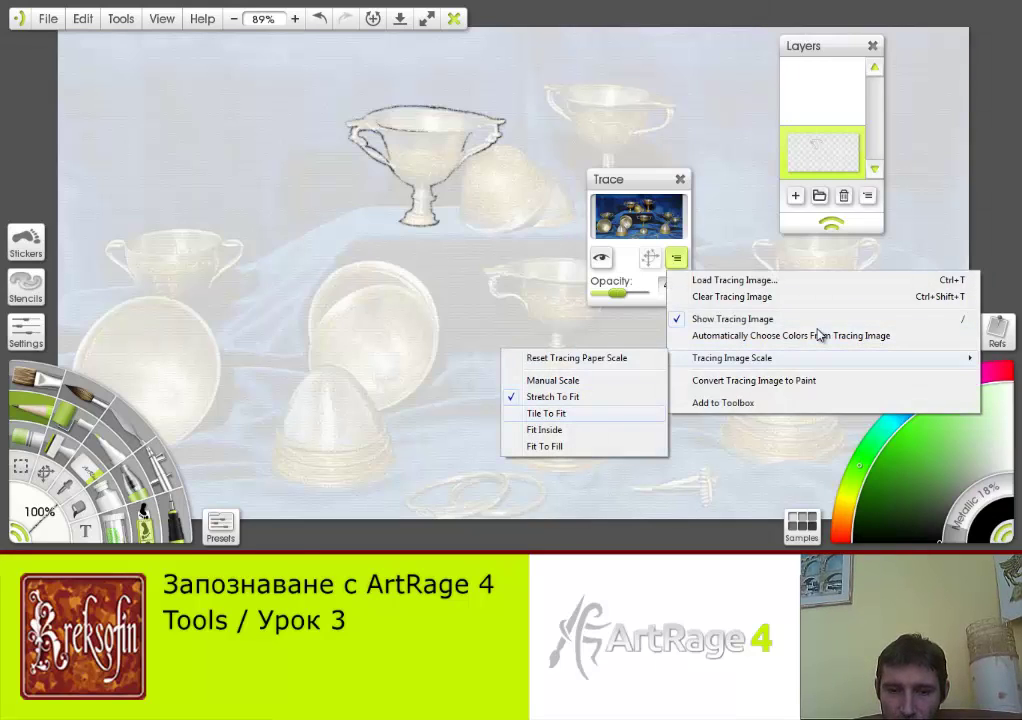
{"action": "key", "text": "Return"}
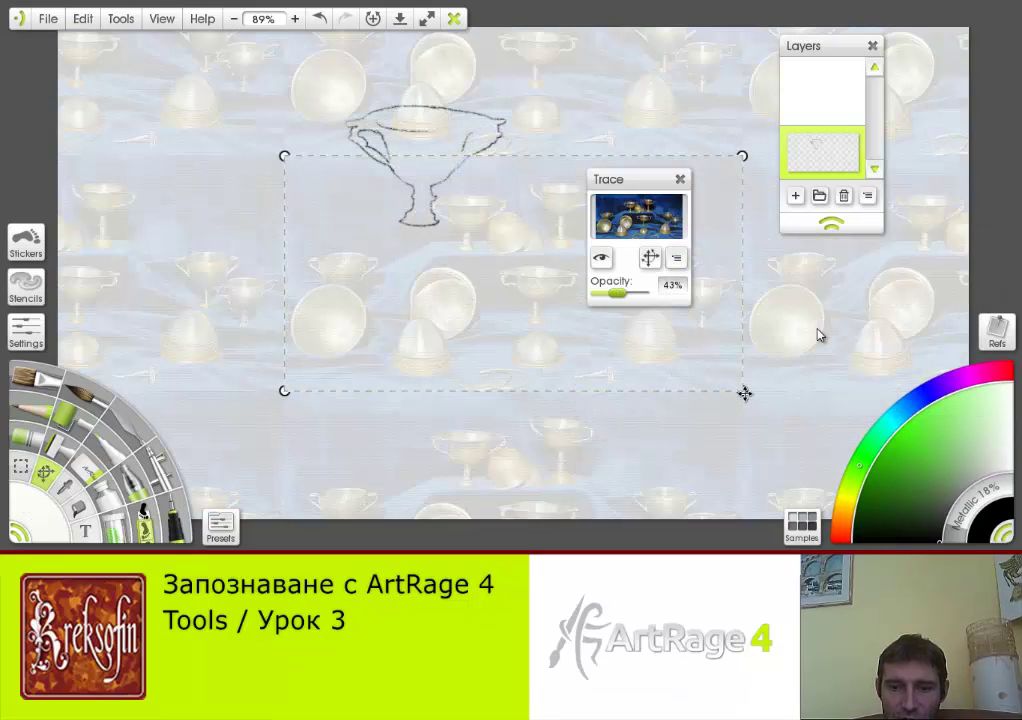
{"action": "mouse_move", "coordinate": [737, 389]}
{"action": "left_mouse_down"}
{"action": "mouse_move", "coordinate": [563, 324]}
{"action": "mouse_move", "coordinate": [761, 421]}
{"action": "left_mouse_up"}
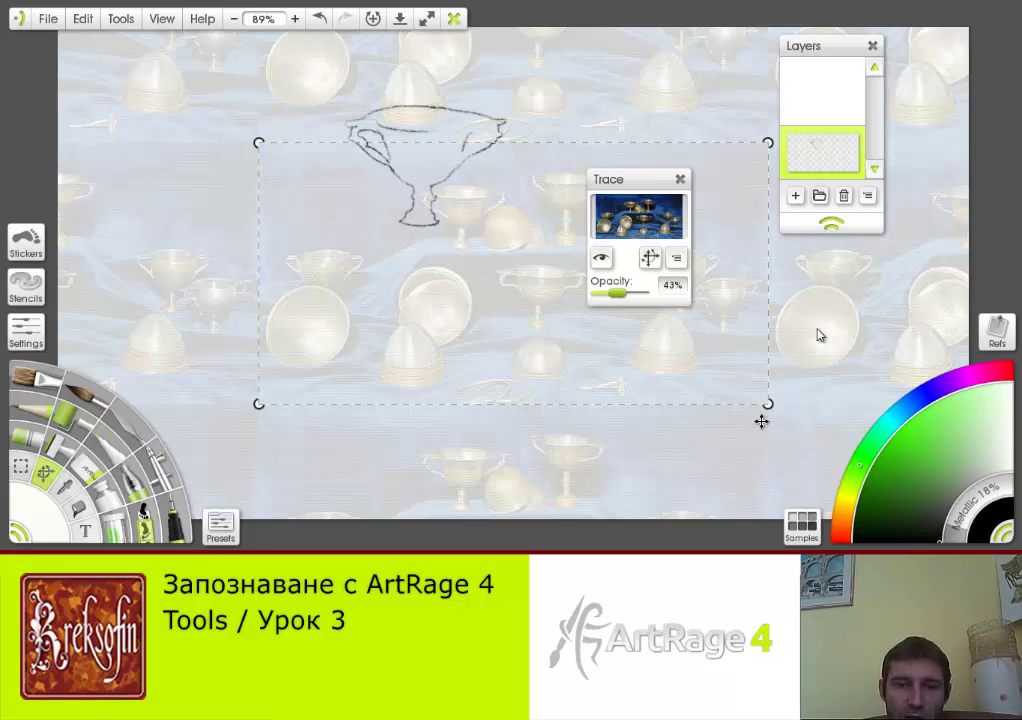
- Set the tracing image scale to Fit Inside
{"action": "left_click", "coordinate": [817, 335]}
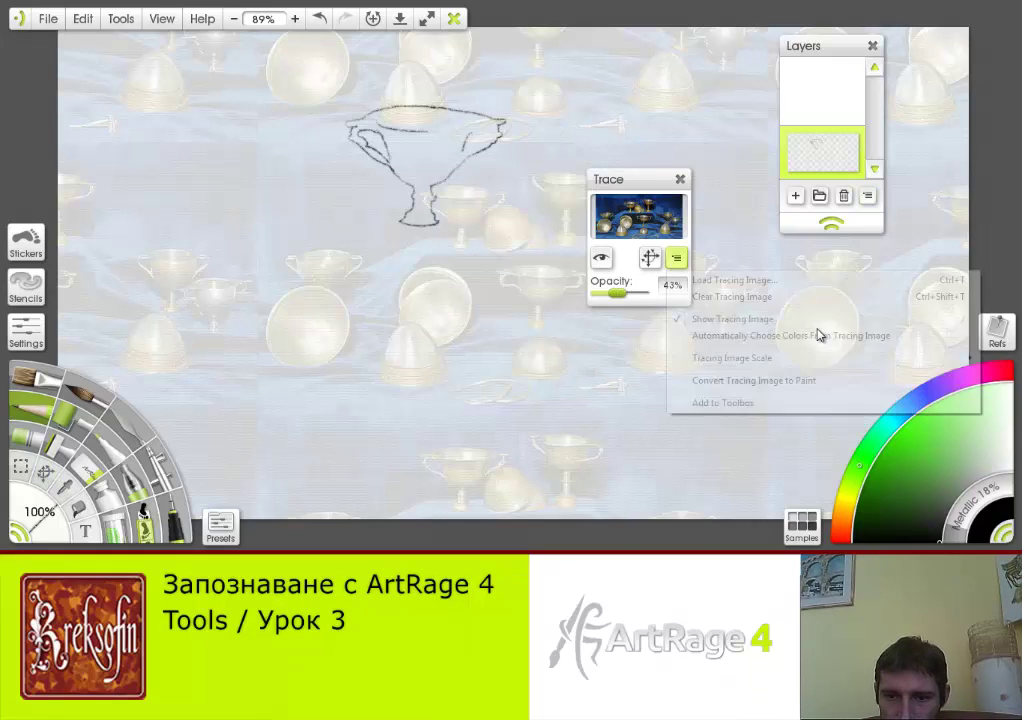
{"action": "mouse_move", "coordinate": [731, 358]}
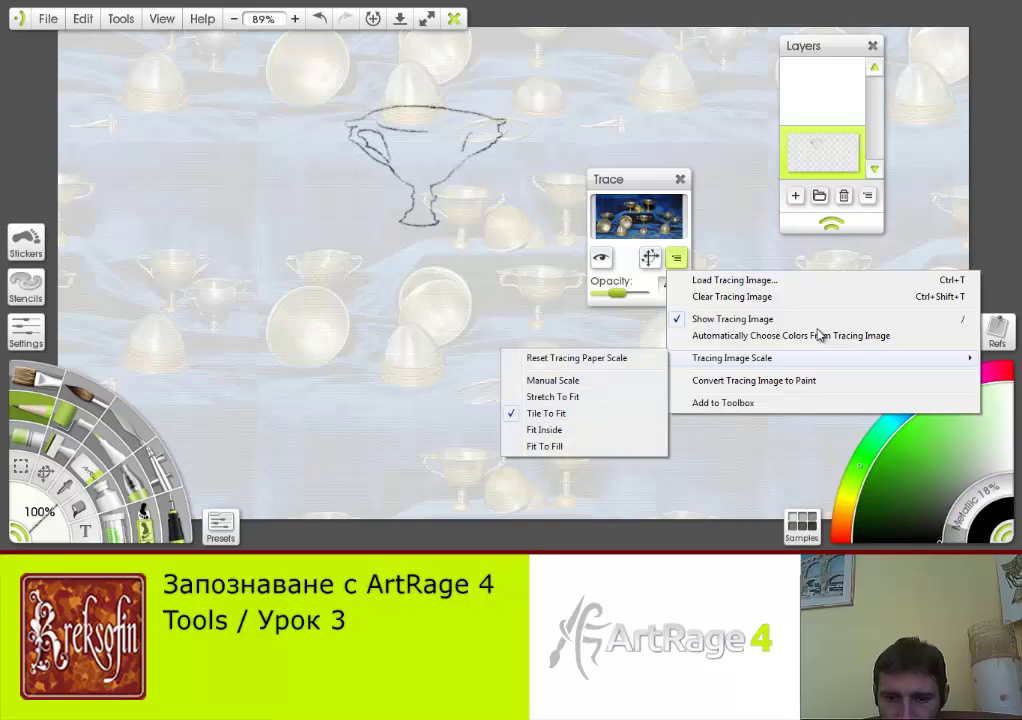
{"action": "key", "text": "Down"}
{"action": "key", "text": "Down"}
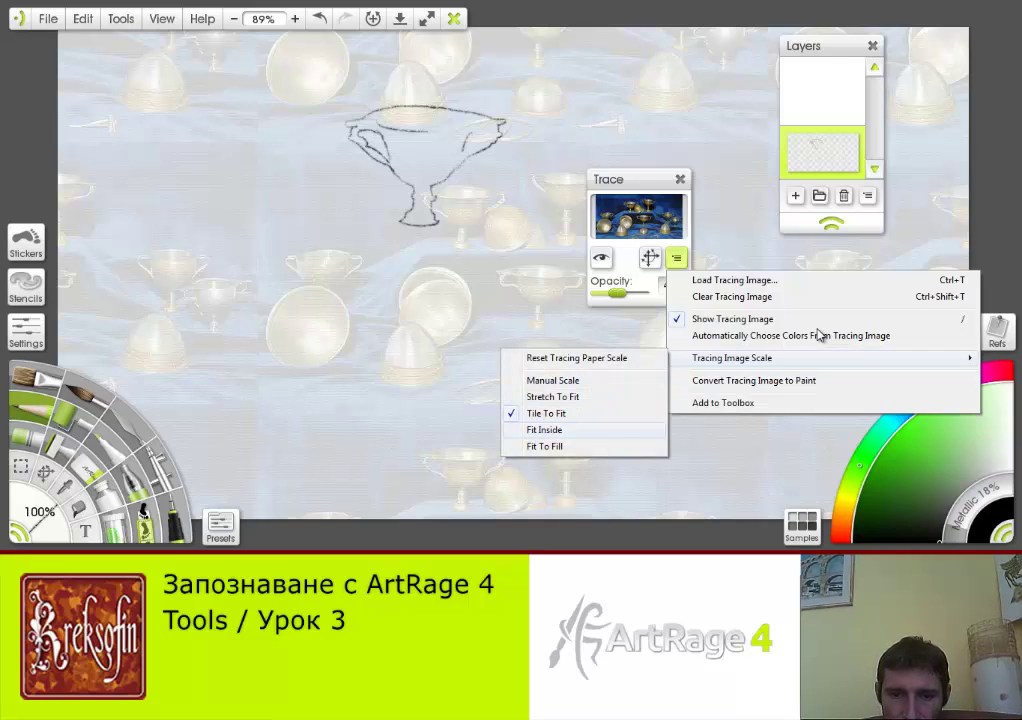
{"action": "key", "text": "Return"}
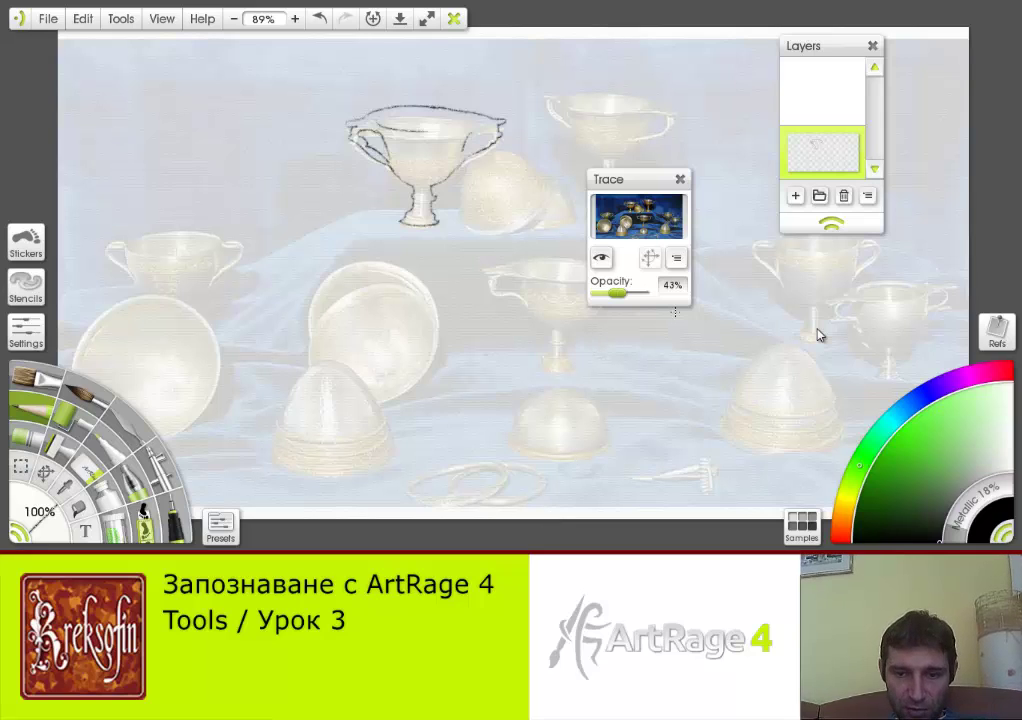
- Set the tracing image scale to Fit To Fill, and hide and show the tracing image to compare the drawing
{"action": "left_click", "coordinate": [676, 258]}
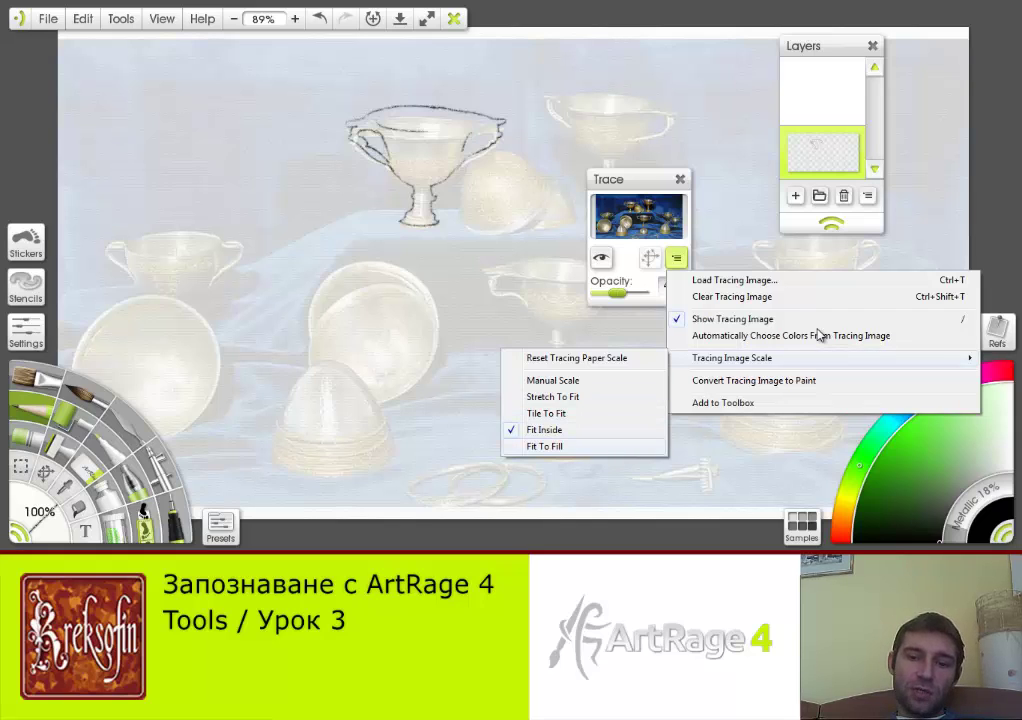
{"action": "left_click", "coordinate": [546, 446]}
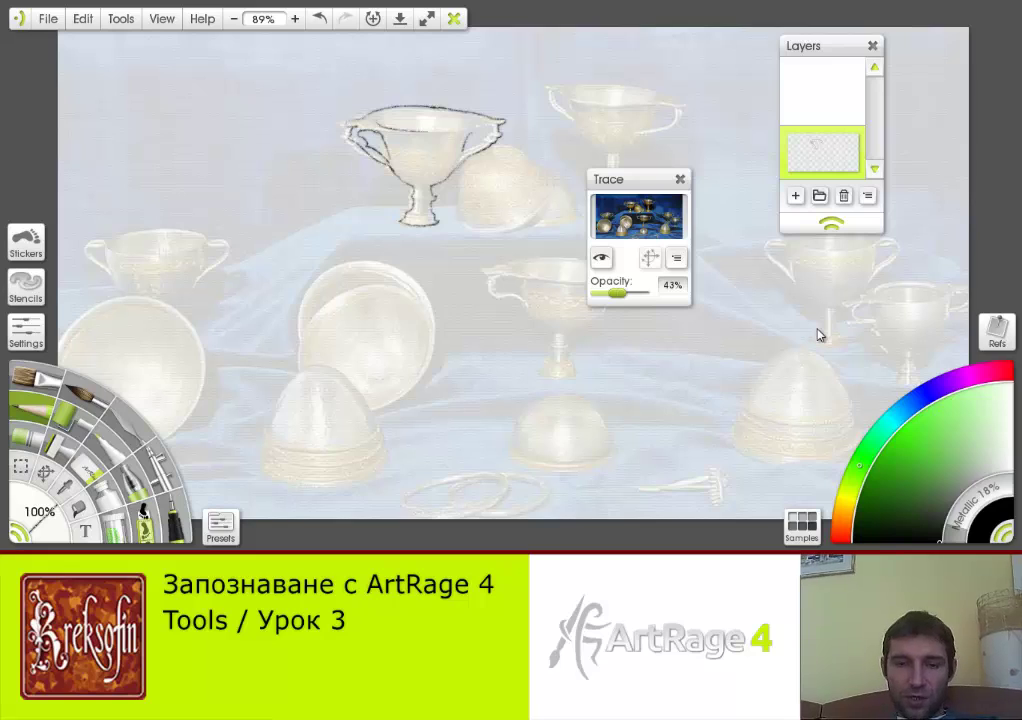
{"action": "key", "text": "t"}
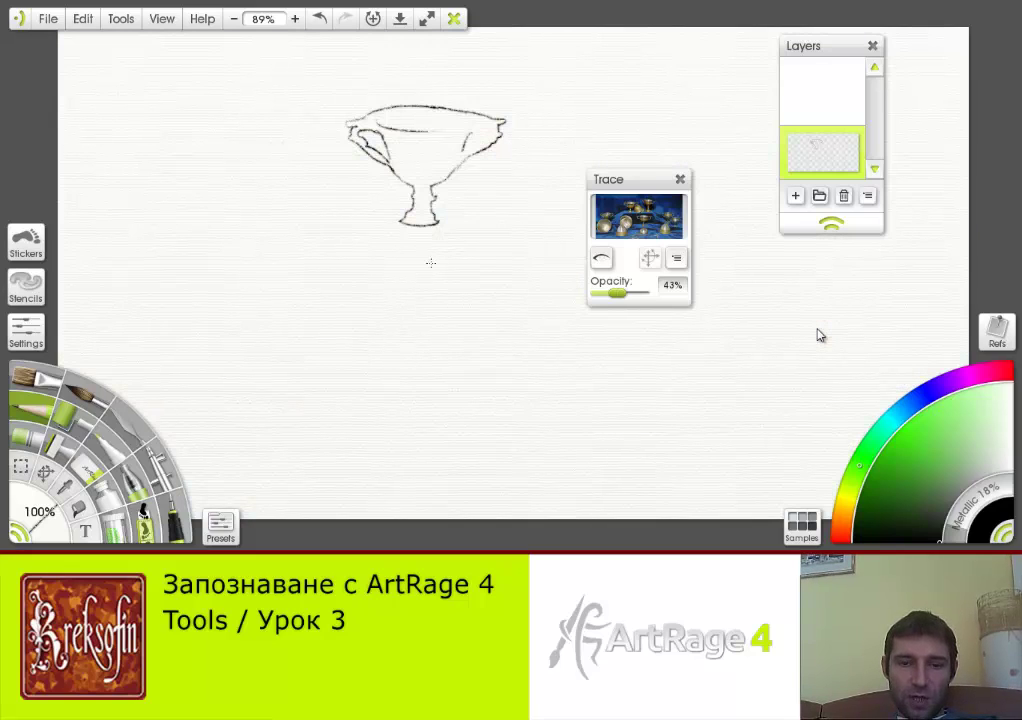
{"action": "key", "text": "ctrl+shift+t"}
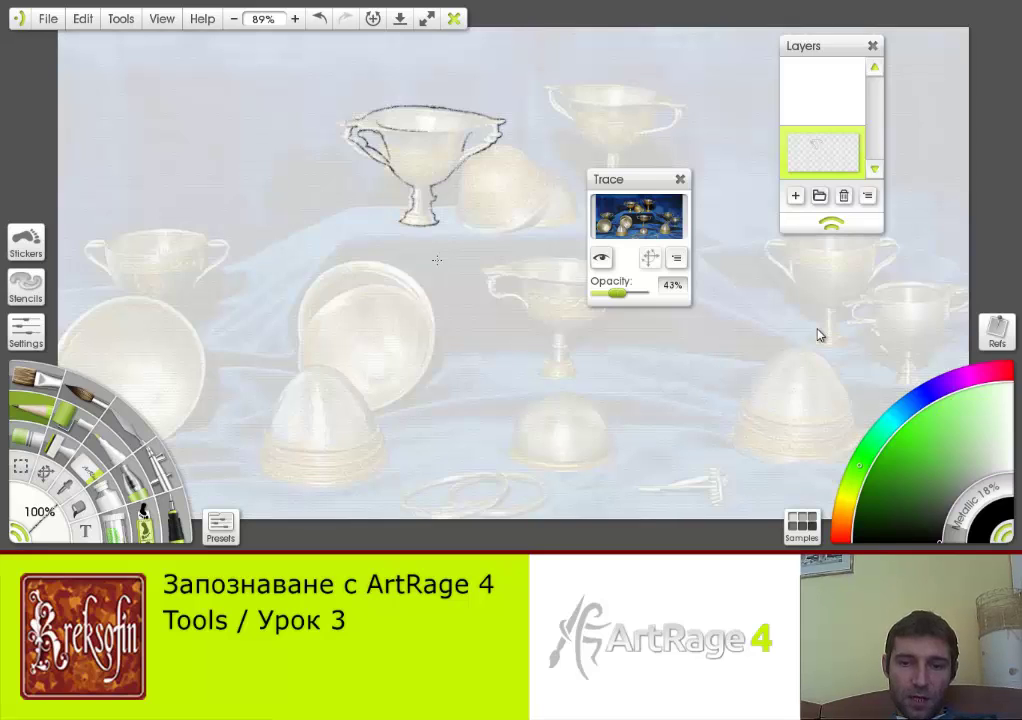
- Clear the goblet tracing image and close the tracing settings
{"action": "left_click", "coordinate": [676, 258]}
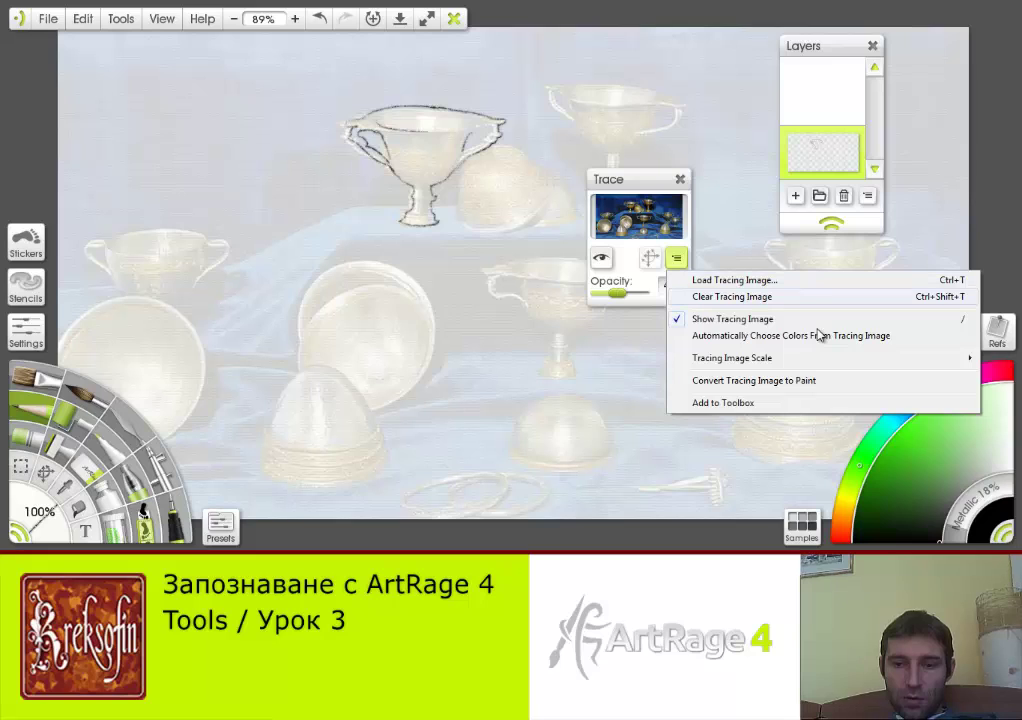
{"action": "key", "text": "Return"}
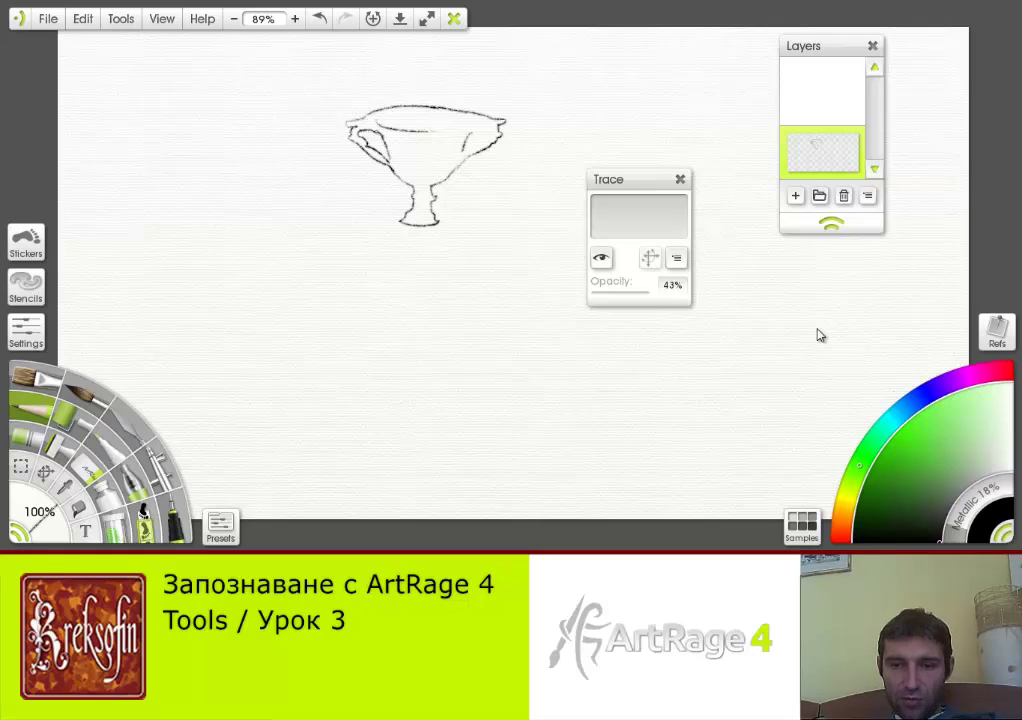
{"action": "left_click", "coordinate": [680, 179]}
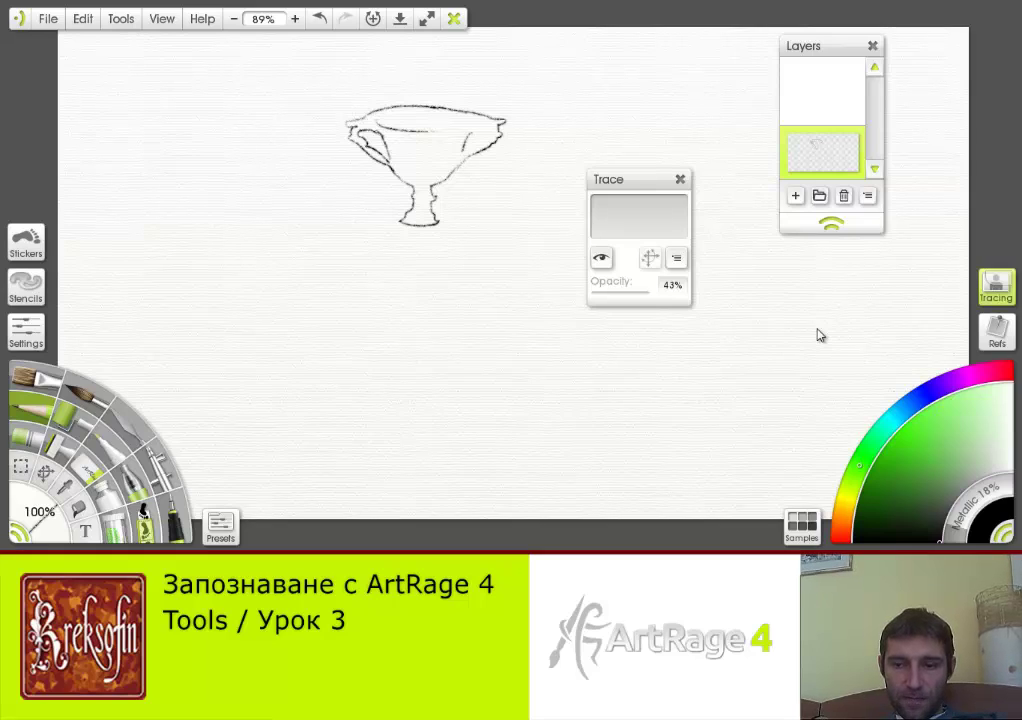
- Load the image avatar from the Desktop as a reference image
{"action": "key", "text": "Left"}
{"action": "key", "text": "Left"}
{"action": "key", "text": "Right"}
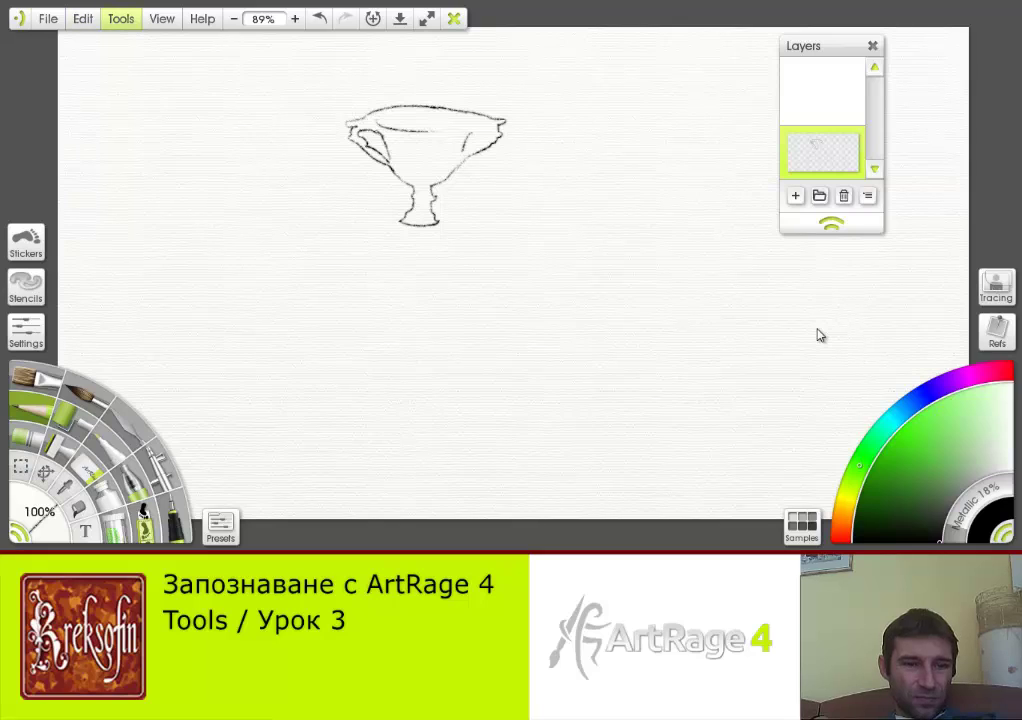
{"action": "key", "text": "Down"}
{"action": "key", "text": "Down"}
{"action": "key", "text": "Down"}
{"action": "key", "text": "Down"}
{"action": "key", "text": "Down"}
{"action": "key", "text": "Down"}
{"action": "key", "text": "Down"}
{"action": "key", "text": "Down"}
{"action": "key", "text": "Down"}
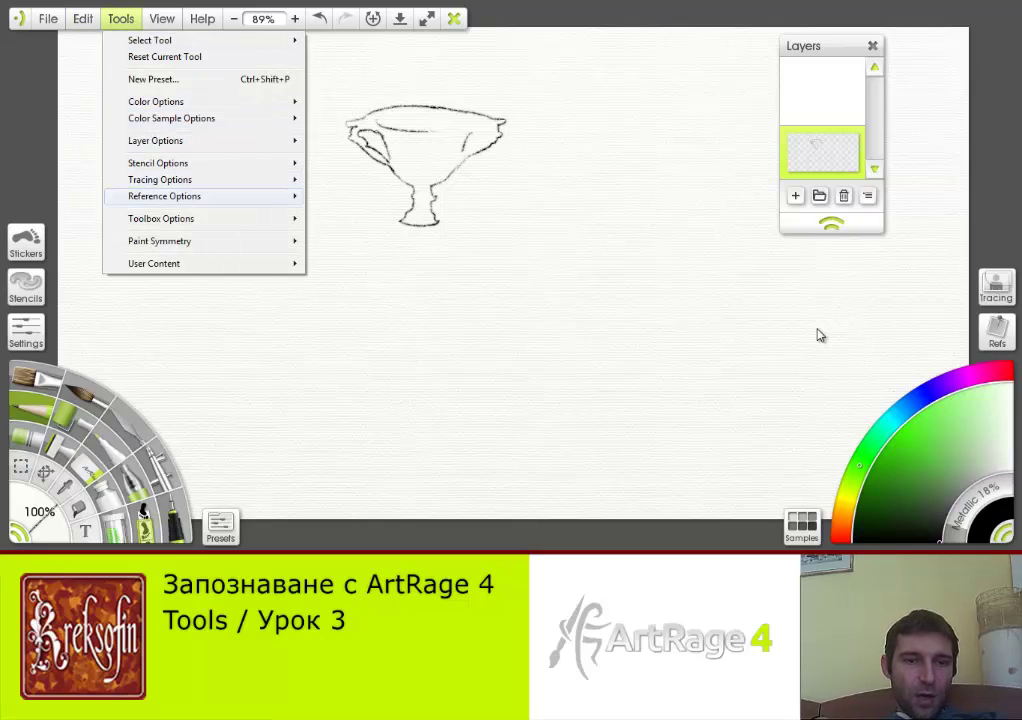
{"action": "key", "text": "Right"}
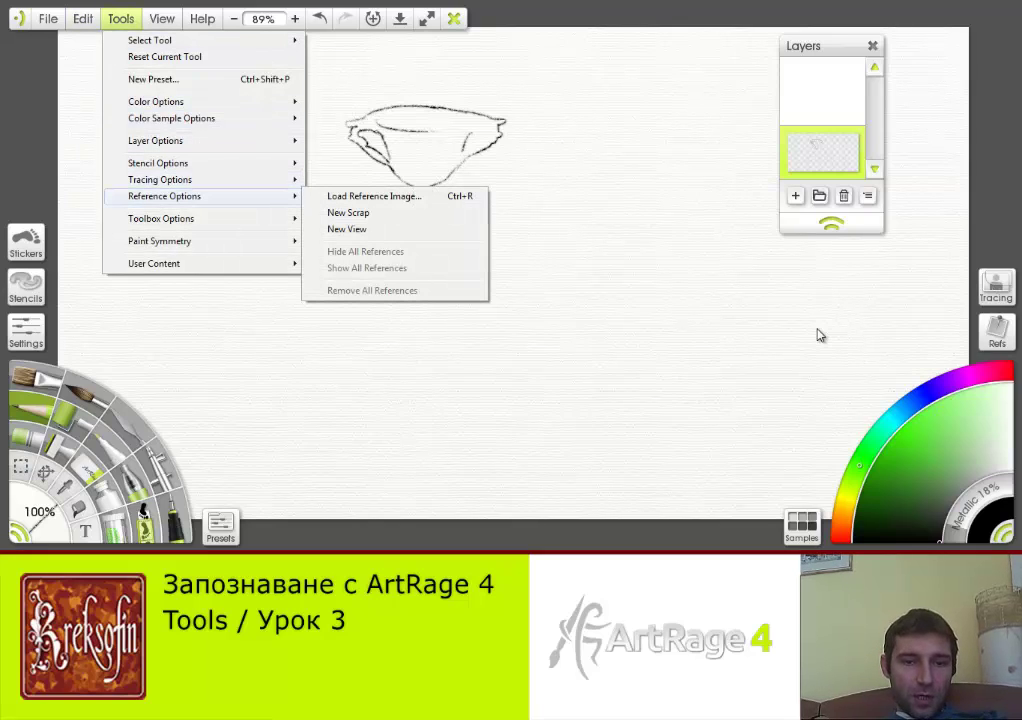
{"action": "key", "text": "Down"}
{"action": "key", "text": "Return"}
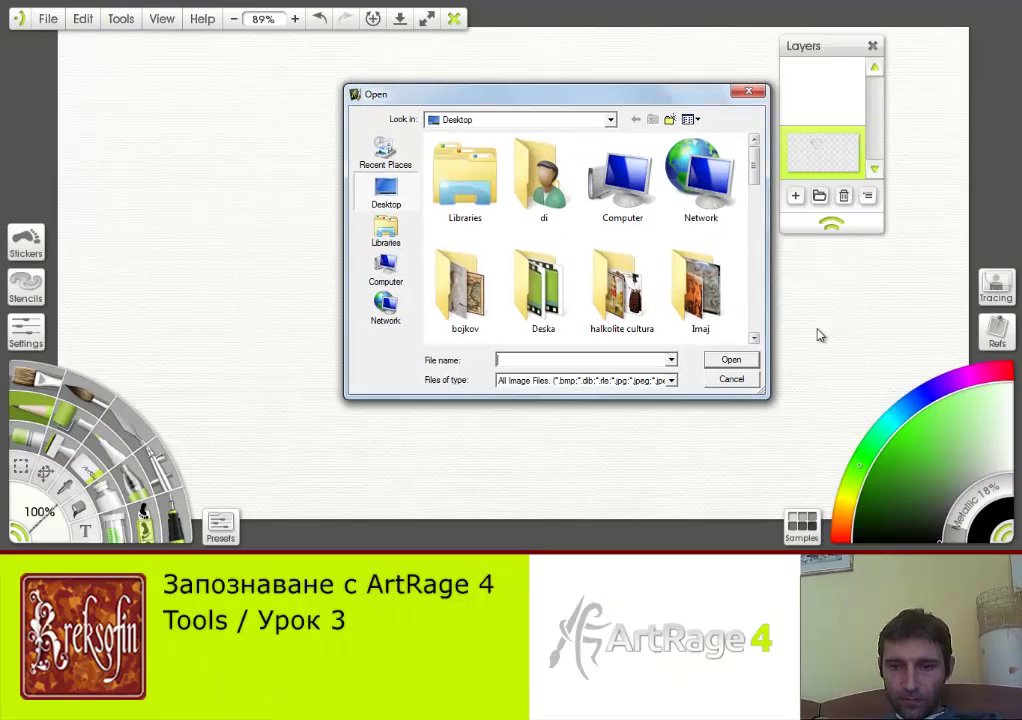
{"action": "scroll", "coordinate": [818, 335], "scroll_direction": "down", "scroll_amount": 5}
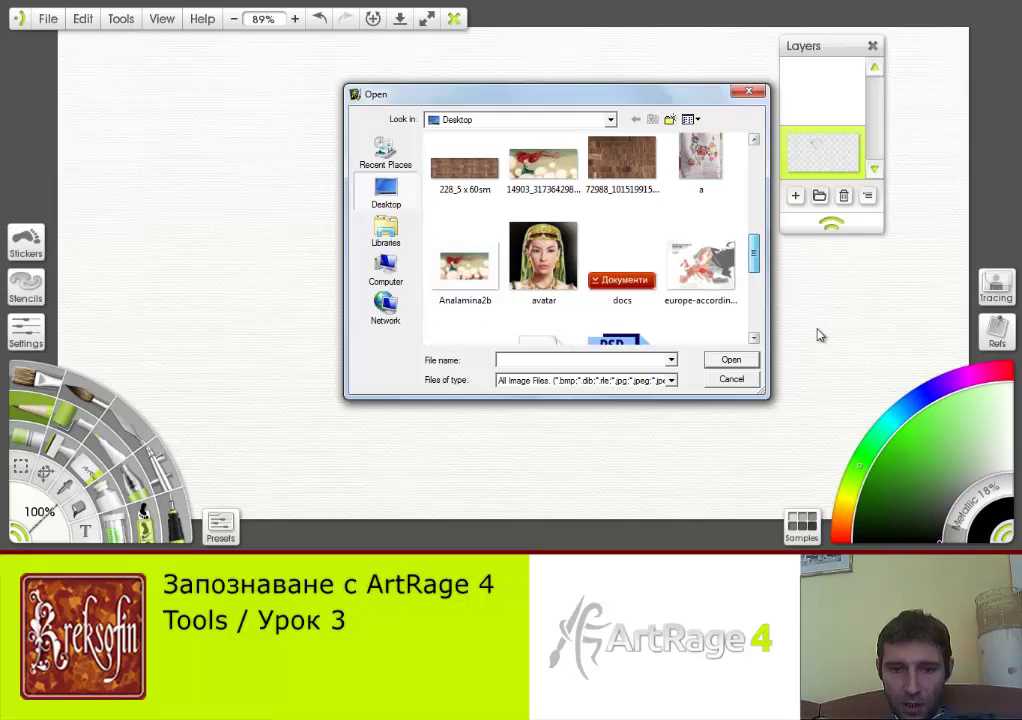
{"action": "scroll", "coordinate": [818, 335], "scroll_direction": "down", "scroll_amount": 1}
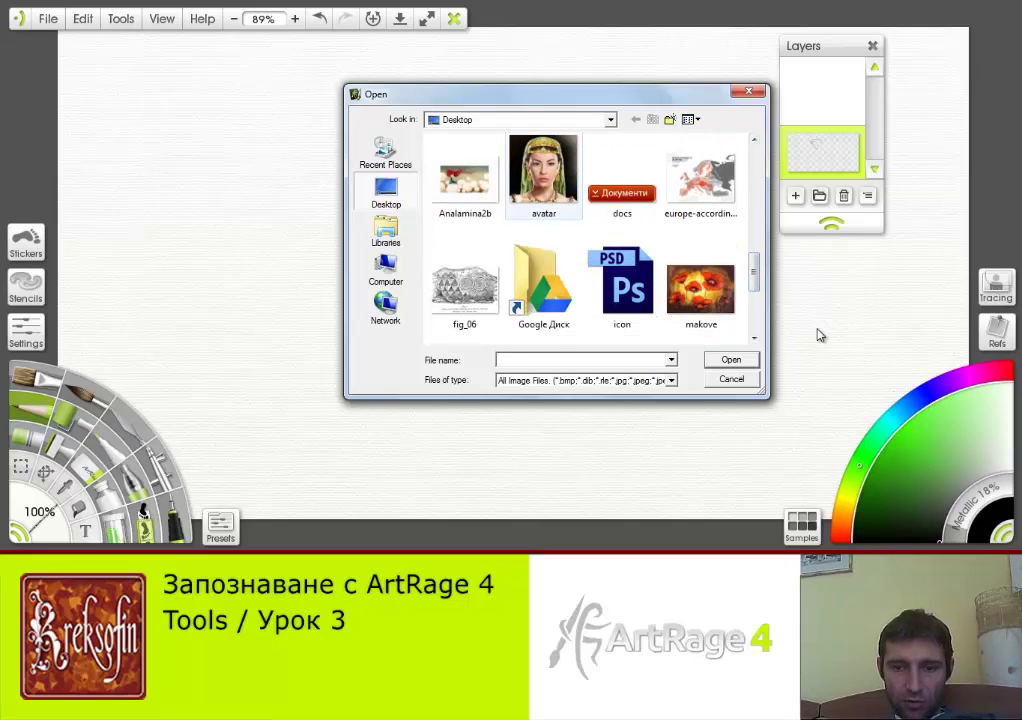
{"action": "double_click", "coordinate": [543, 175]}
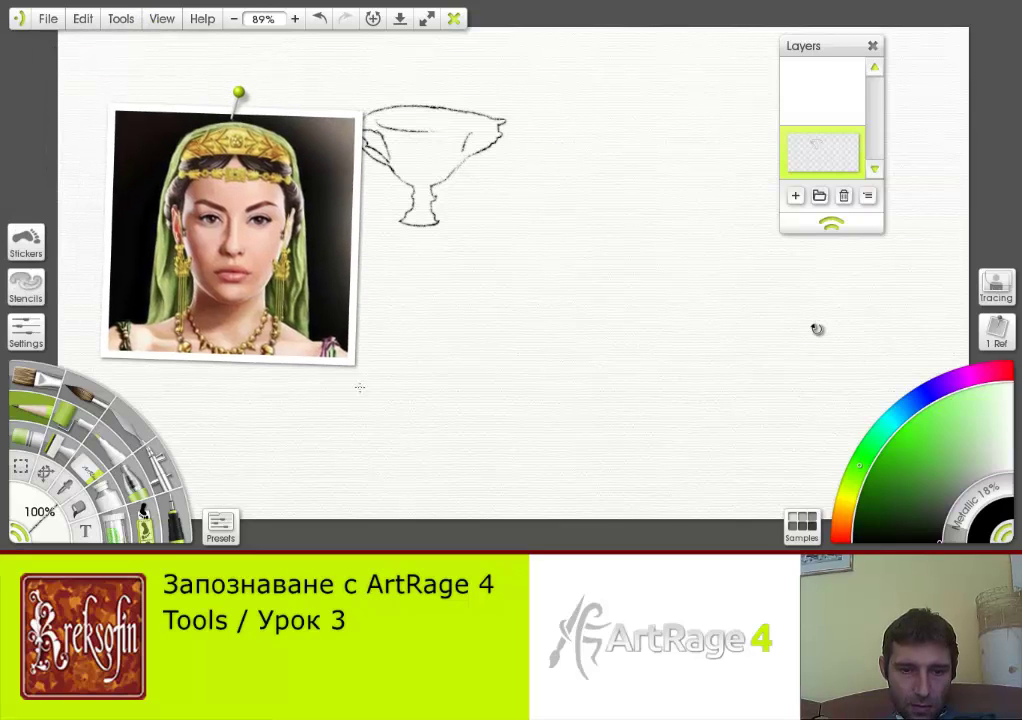
- Rotate the pinned avatar reference counter-clockwise, enlarge it slightly, and reset its internal scale
{"action": "mouse_move", "coordinate": [345, 362]}
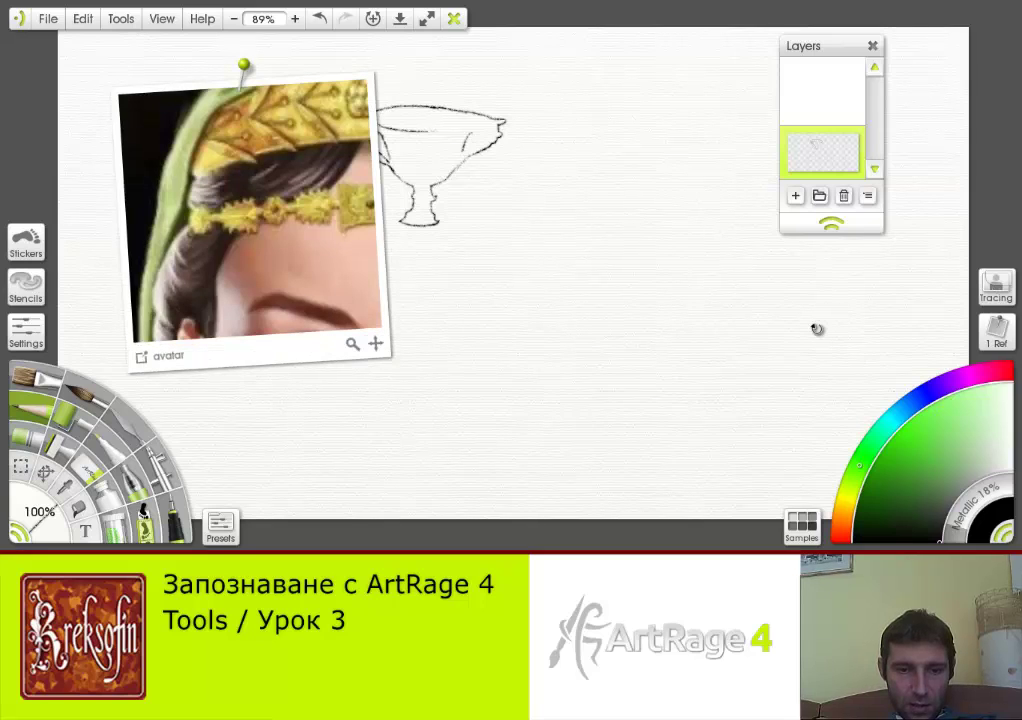
{"action": "left_click_drag", "start_coordinate": [386, 352], "coordinate": [398, 318]}
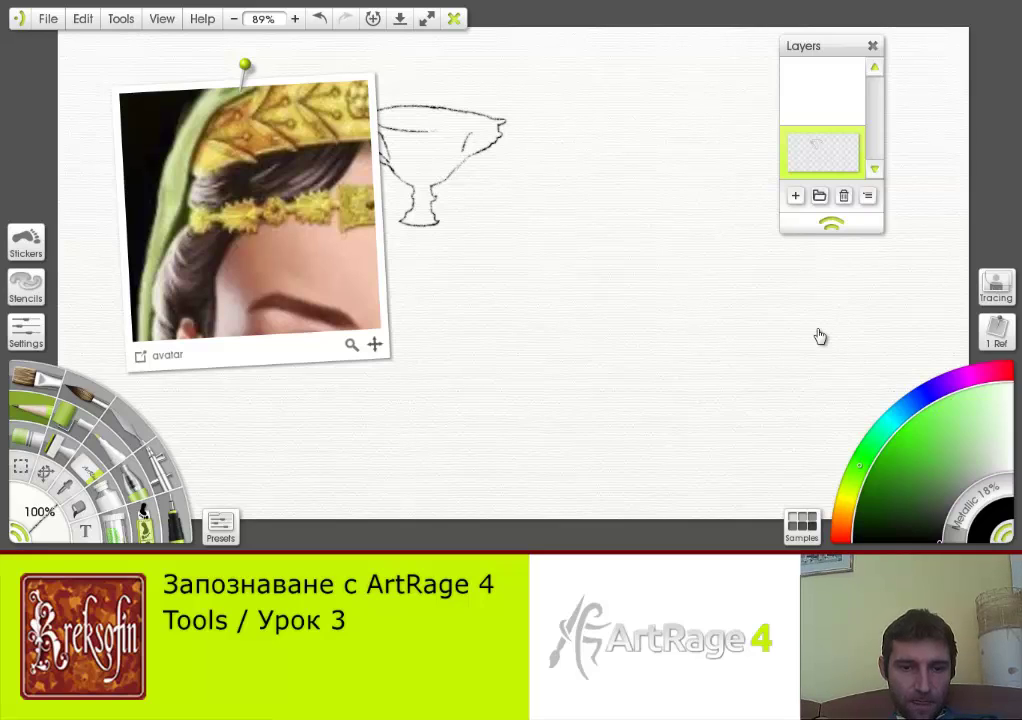
{"action": "right_click", "coordinate": [321, 236]}
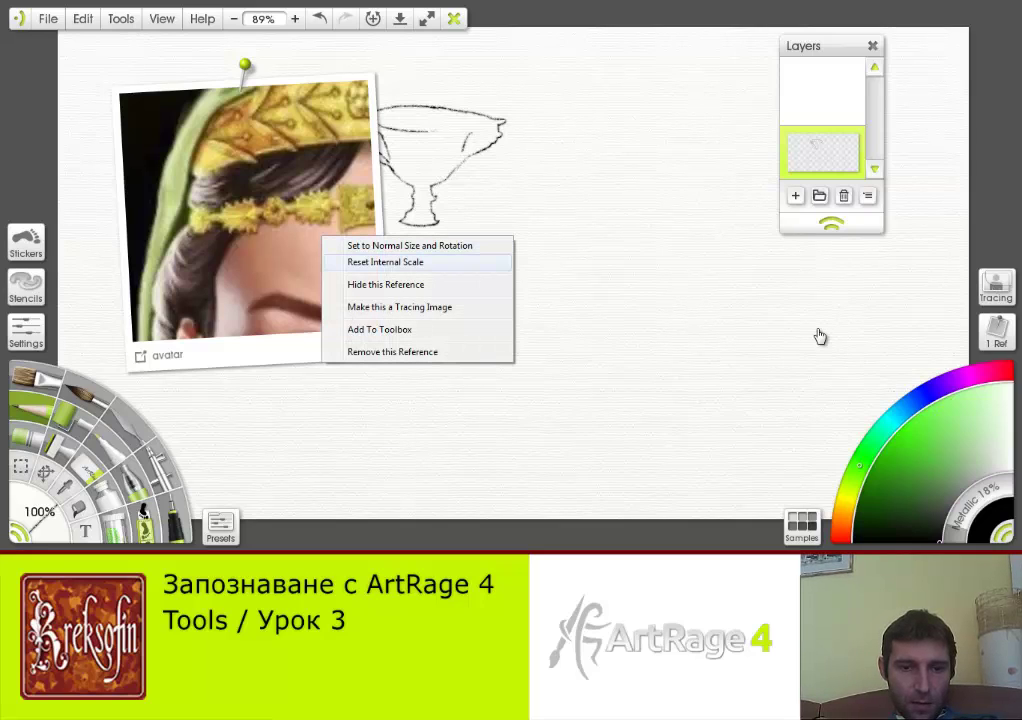
{"action": "left_click", "coordinate": [385, 262]}
- Make the avatar reference a tracing image
{"action": "right_click", "coordinate": [282, 178]}
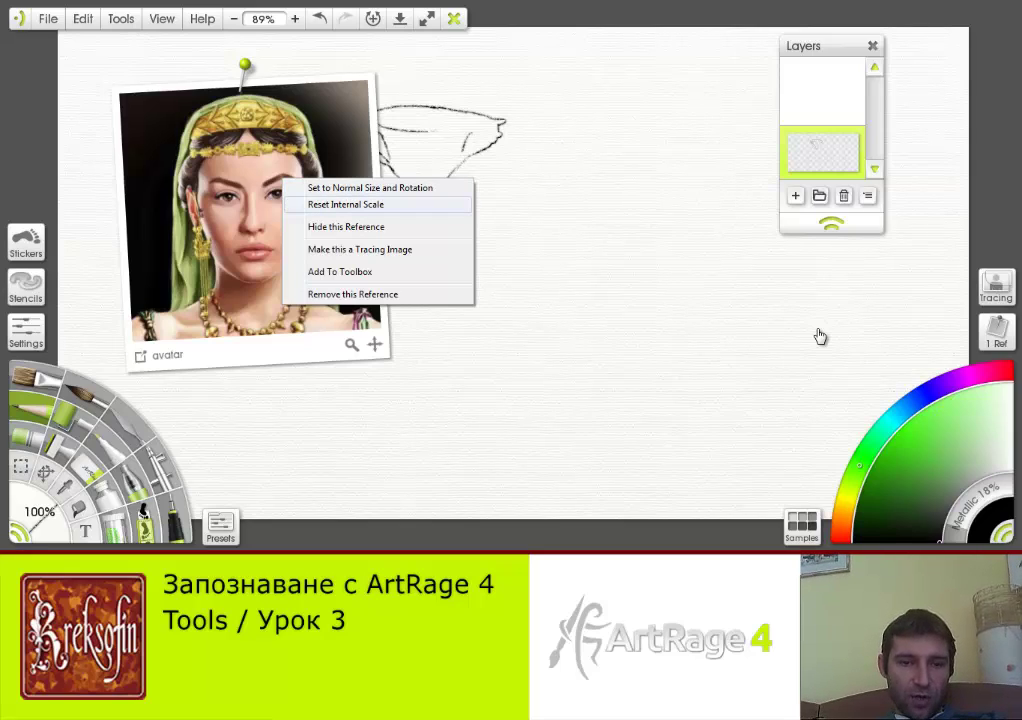
{"action": "key", "text": "Up"}
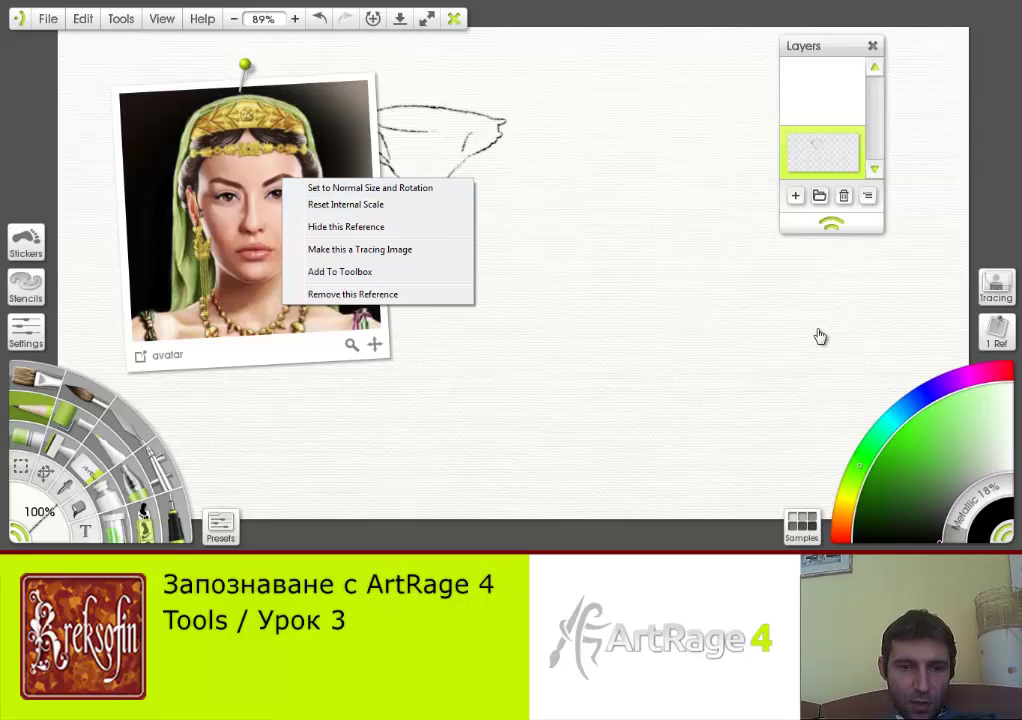
{"action": "key", "text": "Down"}
{"action": "key", "text": "Down"}
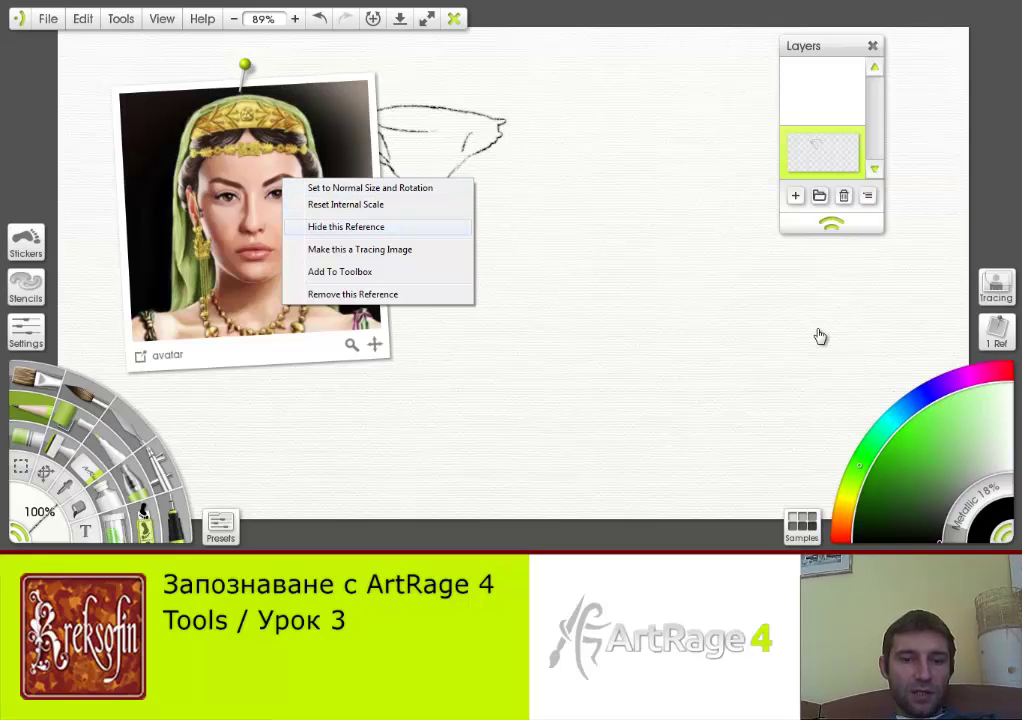
{"action": "key", "text": "Up"}
{"action": "key", "text": "Down"}
{"action": "key", "text": "Down"}
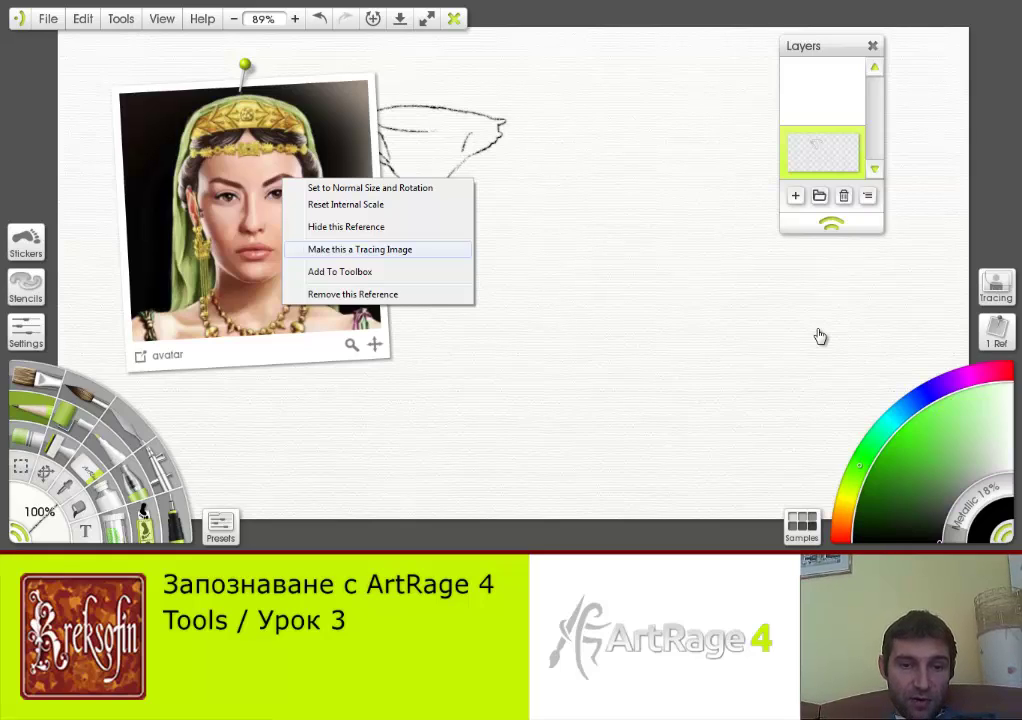
{"action": "left_click", "coordinate": [360, 249]}
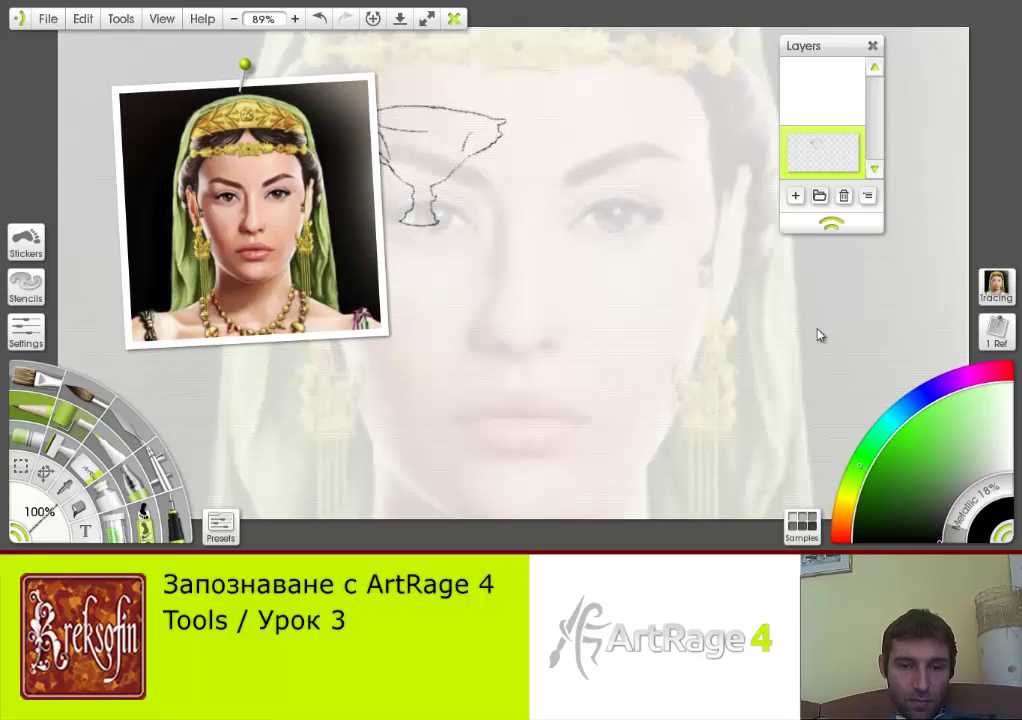
- Clear the avatar tracing image and close the tracing settings
{"action": "left_click", "coordinate": [997, 286]}
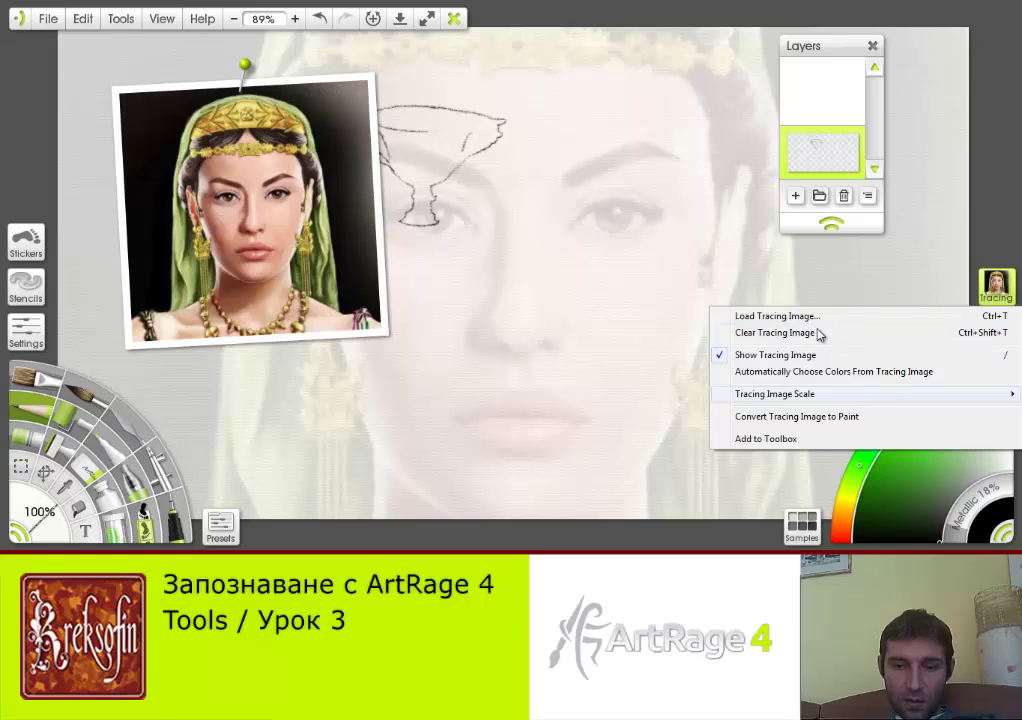
{"action": "mouse_move", "coordinate": [775, 393]}
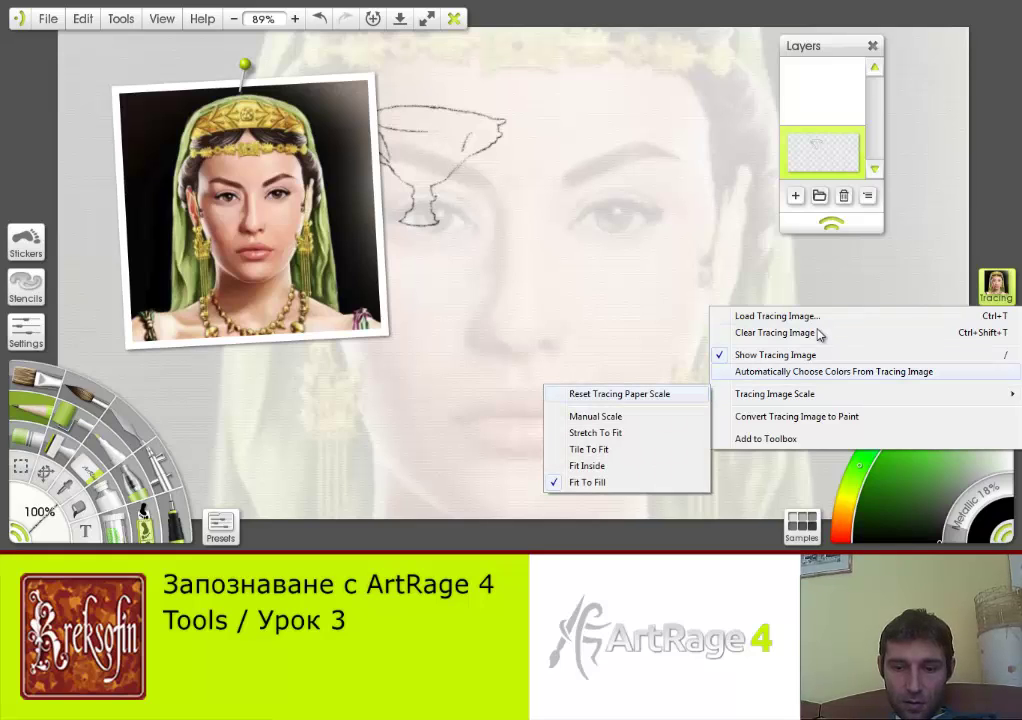
{"action": "left_click", "coordinate": [817, 334]}
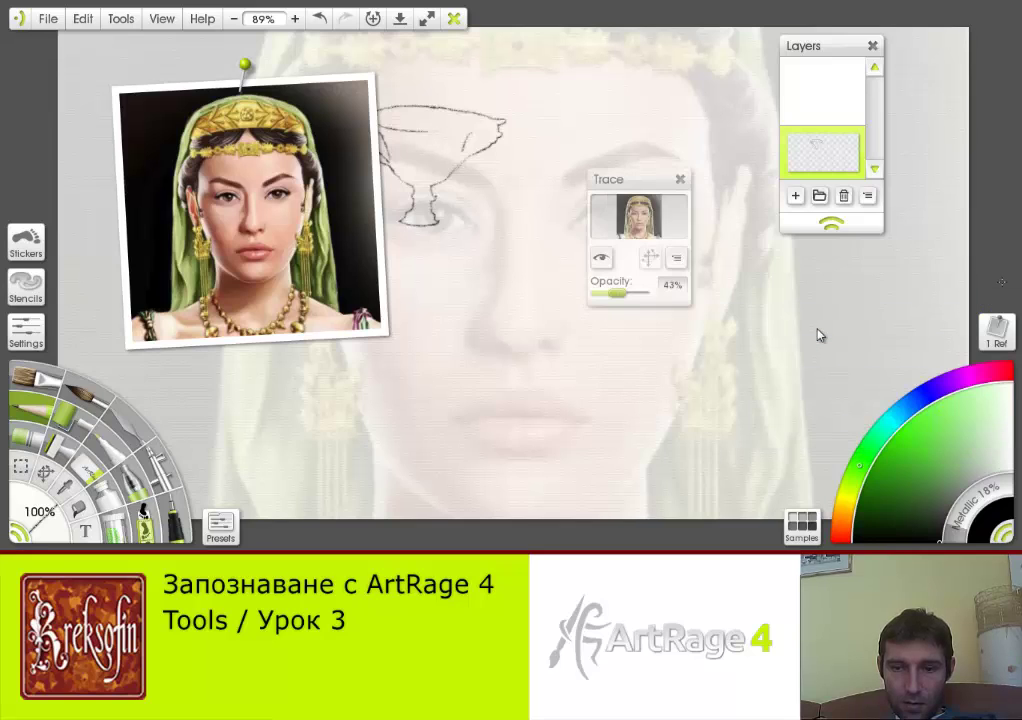
{"action": "left_click", "coordinate": [676, 258]}
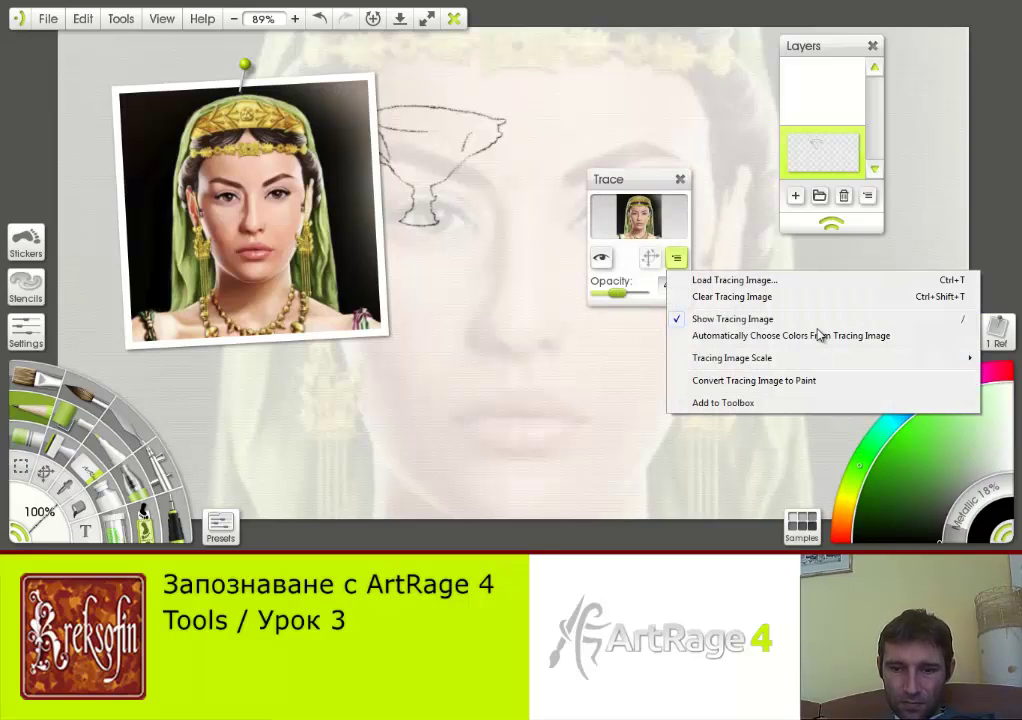
{"action": "key", "text": "ctrl+shift+t"}
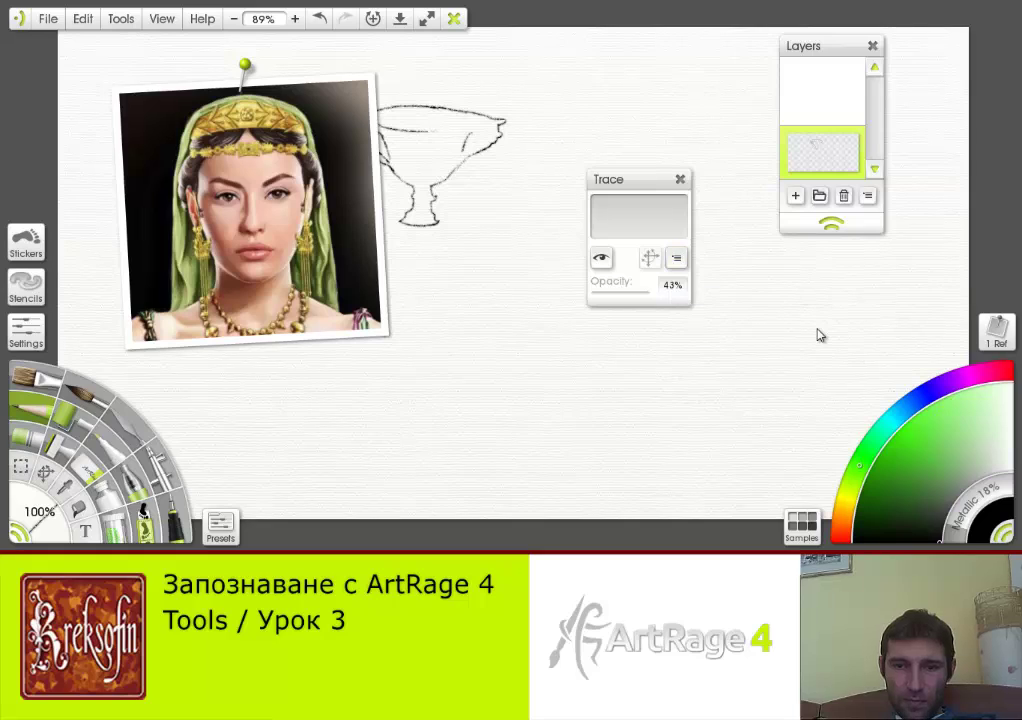
{"action": "left_click", "coordinate": [680, 179]}
- Examine the options available for the avatar reference, from resetting its size and rotation to hiding, tracing and removing it
{"action": "right_click", "coordinate": [296, 216]}
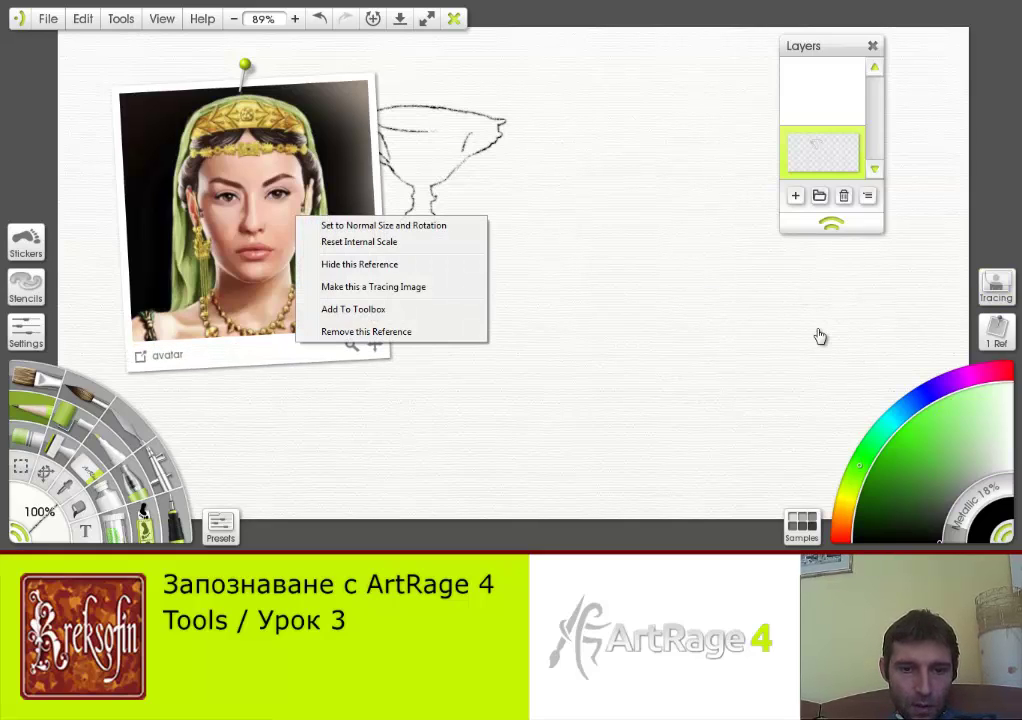
{"action": "key", "text": "Down"}
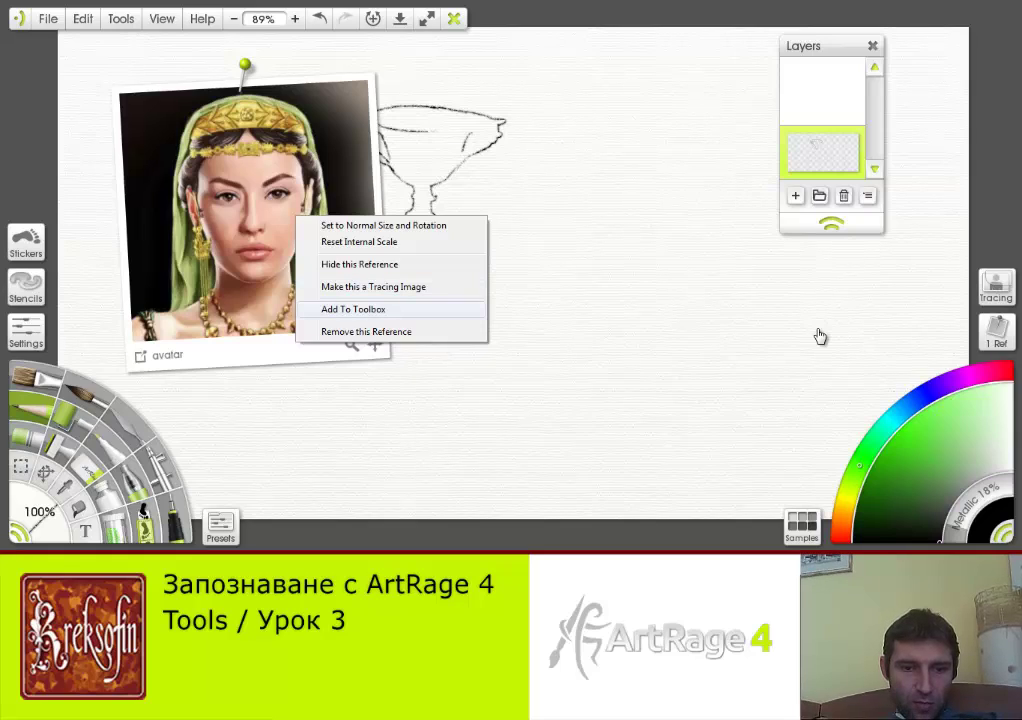
{"action": "key", "text": "Up"}
{"action": "key", "text": "Up"}
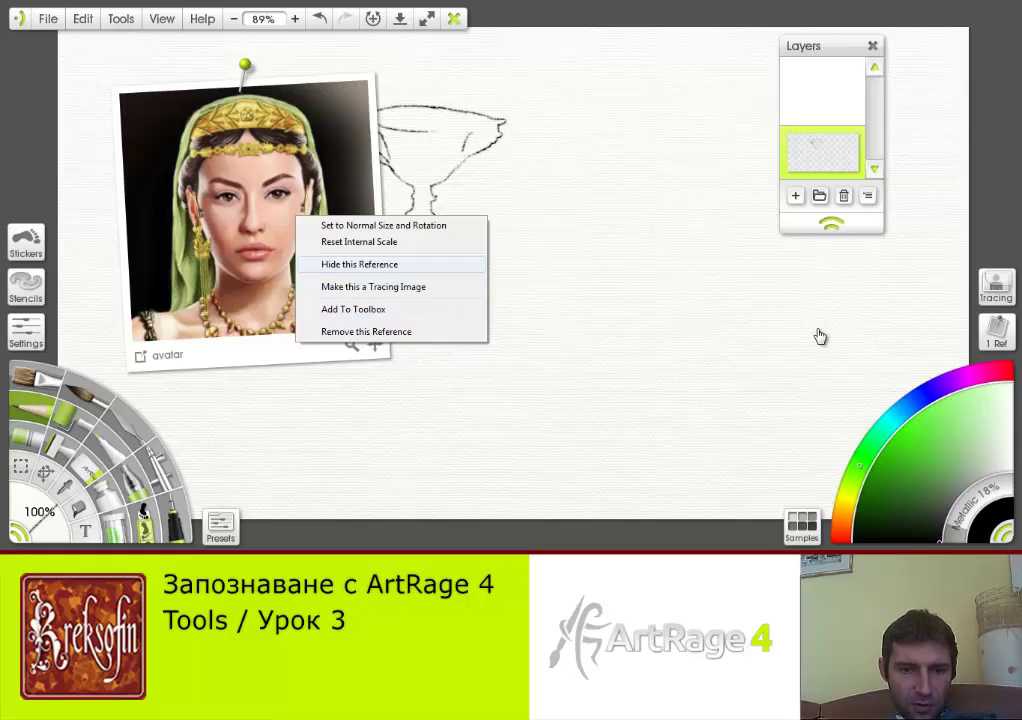
{"action": "key", "text": "Down"}
{"action": "key", "text": "Down"}
{"action": "key", "text": "Down"}
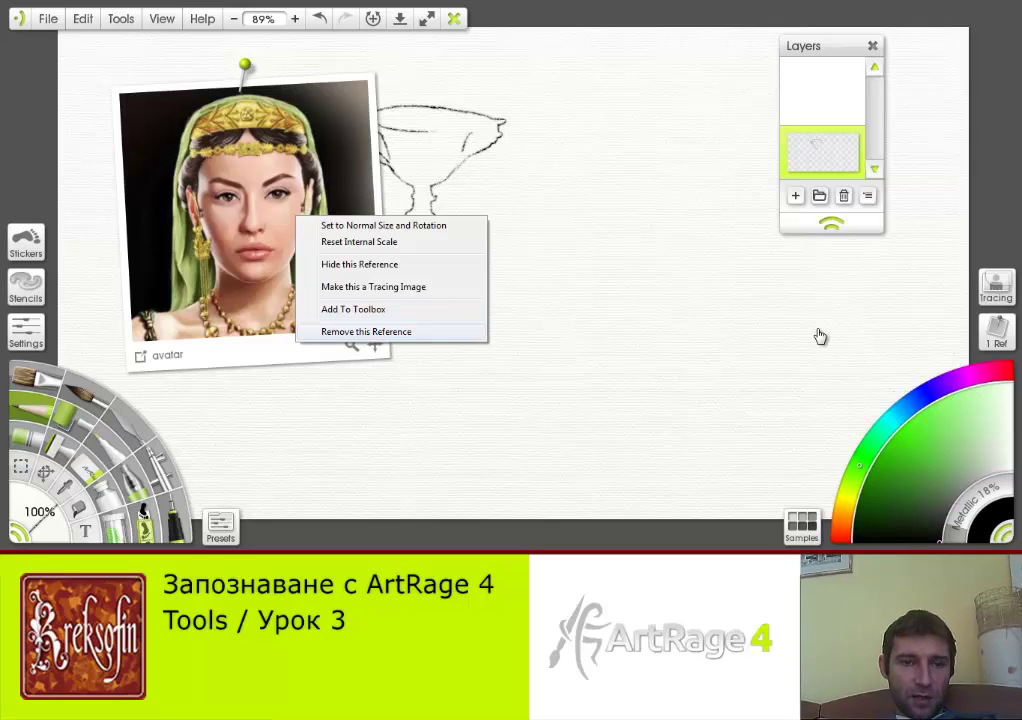
{"action": "key", "text": "Up"}
{"action": "key", "text": "Up"}
{"action": "key", "text": "Up"}
{"action": "key", "text": "Up"}
{"action": "key", "text": "Up"}
- Move the avatar reference toward the canvas's upper-left corner and create a new scrap reference
{"action": "left_click_drag", "start_coordinate": [245, 64], "coordinate": [199, 52]}
{"action": "key", "text": "Down"}
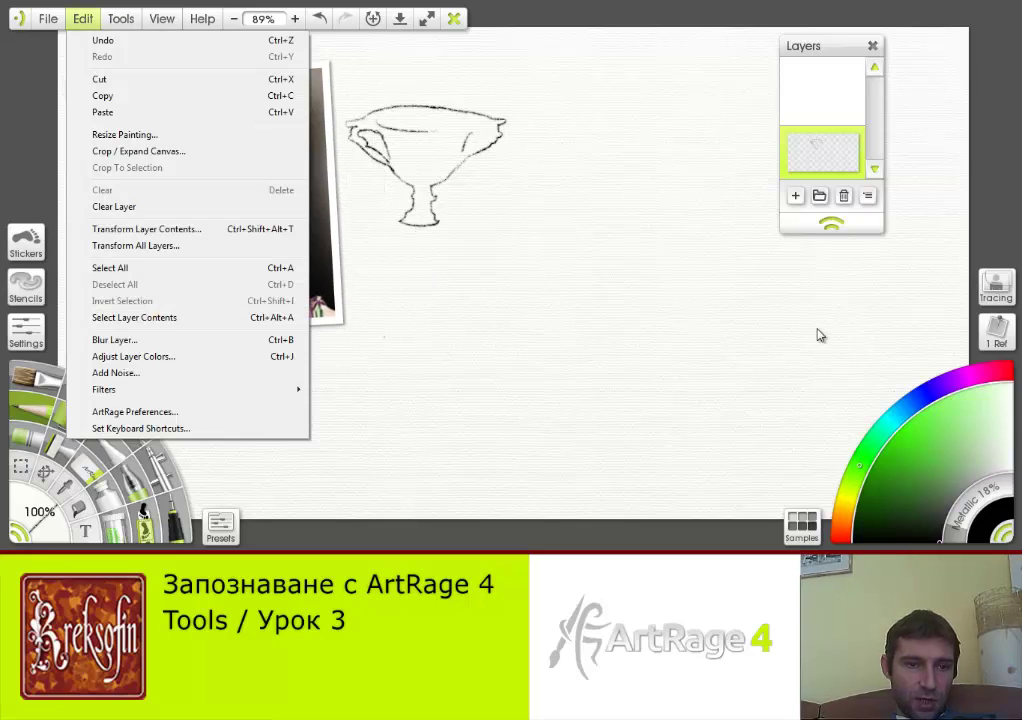
{"action": "key", "text": "Down"}
{"action": "key", "text": "Down"}
{"action": "key", "text": "Down"}
{"action": "key", "text": "Down"}
{"action": "key", "text": "Down"}
{"action": "key", "text": "Down"}
{"action": "key", "text": "Down"}
{"action": "key", "text": "Down"}
{"action": "key", "text": "Down"}
{"action": "key", "text": "Down"}
{"action": "key", "text": "Down"}
{"action": "key", "text": "Down"}
{"action": "key", "text": "Down"}
{"action": "key", "text": "Down"}
{"action": "key", "text": "Down"}
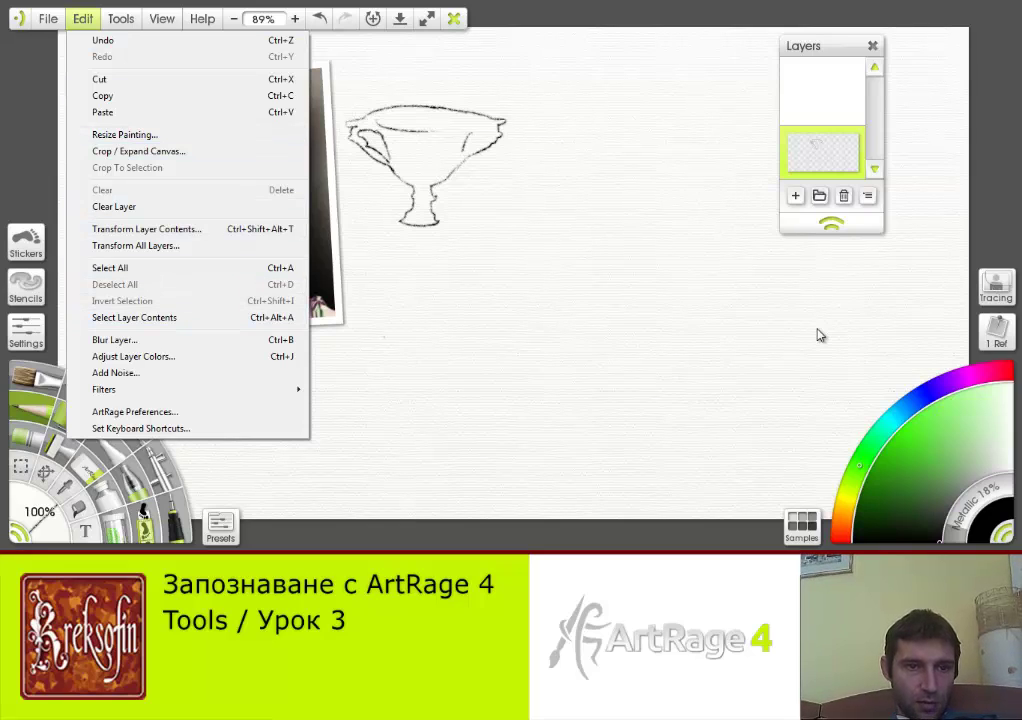
{"action": "key", "text": "Right"}
{"action": "key", "text": "Down"}
{"action": "key", "text": "Down"}
{"action": "key", "text": "Down"}
{"action": "key", "text": "Down"}
{"action": "key", "text": "Down"}
{"action": "key", "text": "Down"}
{"action": "key", "text": "Down"}
{"action": "key", "text": "Down"}
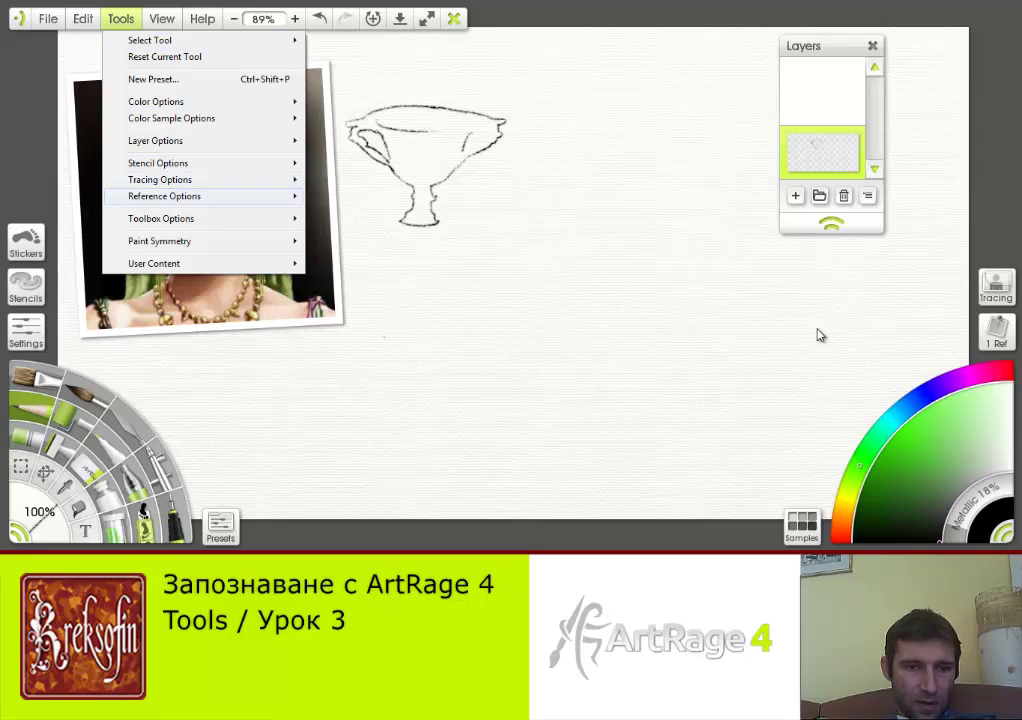
{"action": "key", "text": "Right"}
{"action": "key", "text": "Down"}
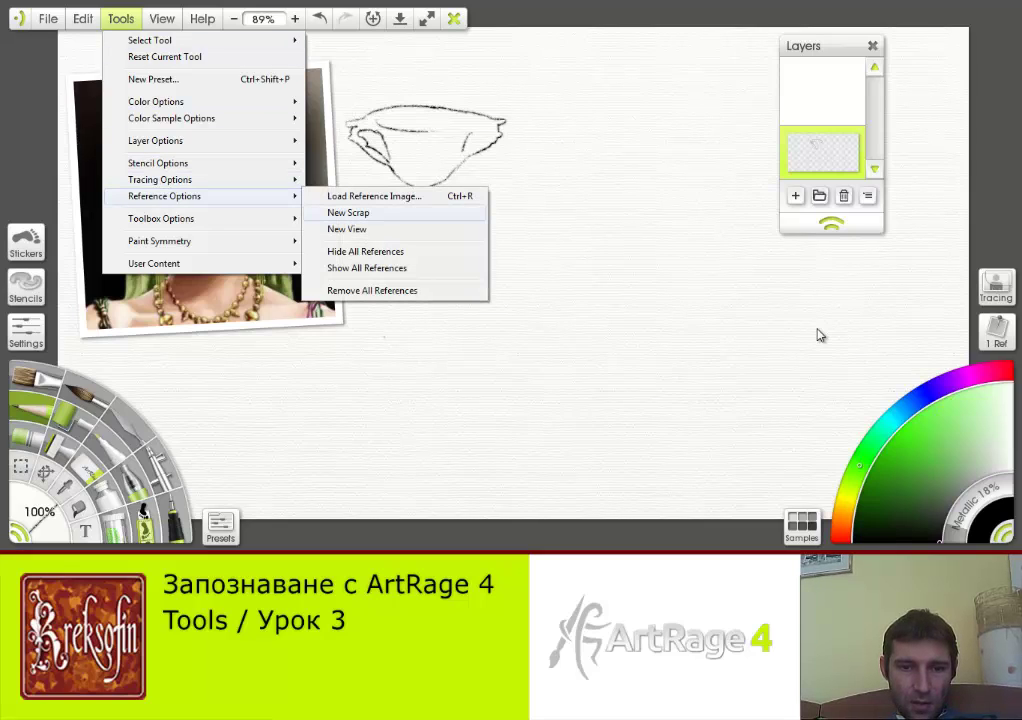
{"action": "key", "text": "Return"}
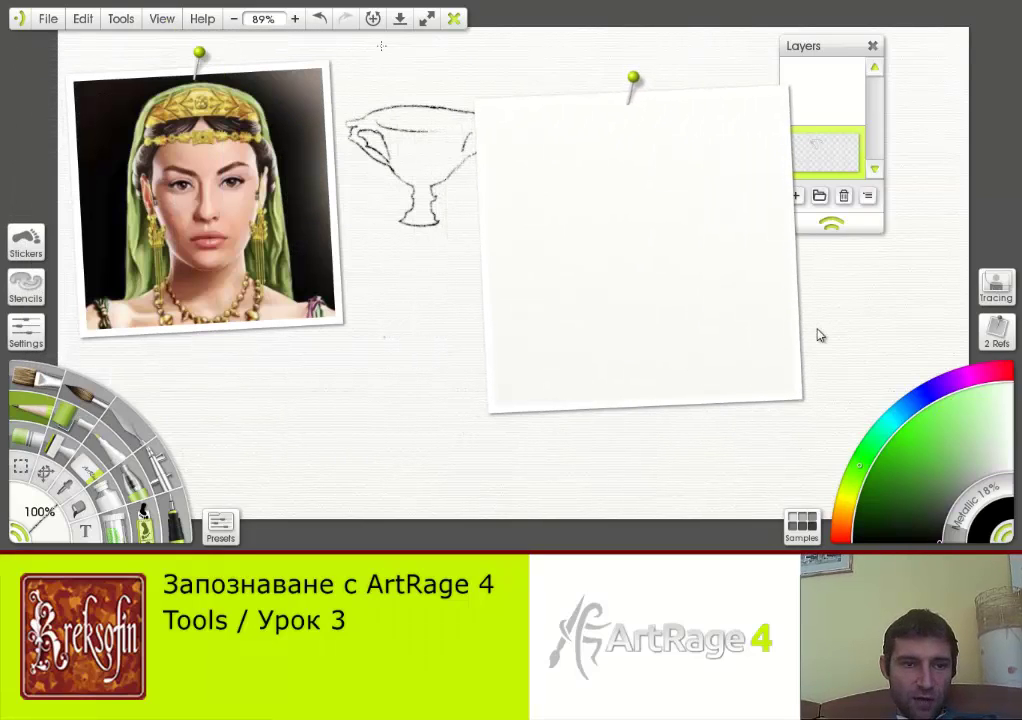
- Examine the reference options for scraps, views, and hiding, showing or removing all references
{"action": "key", "text": "alt+t"}
{"action": "key", "text": "Down"}
{"action": "key", "text": "Down"}
{"action": "key", "text": "Down"}
{"action": "key", "text": "Down"}
{"action": "key", "text": "Down"}
{"action": "key", "text": "Down"}
{"action": "key", "text": "Down"}
{"action": "key", "text": "Down"}
{"action": "key", "text": "Down"}
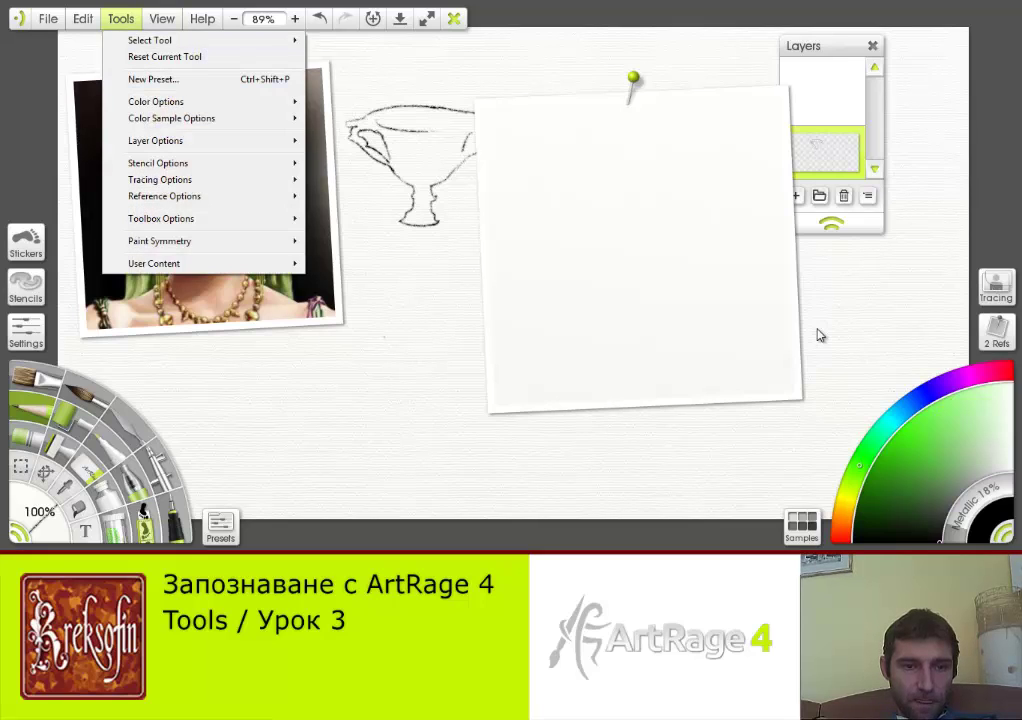
{"action": "key", "text": "Right"}
{"action": "key", "text": "Down"}
{"action": "key", "text": "Down"}
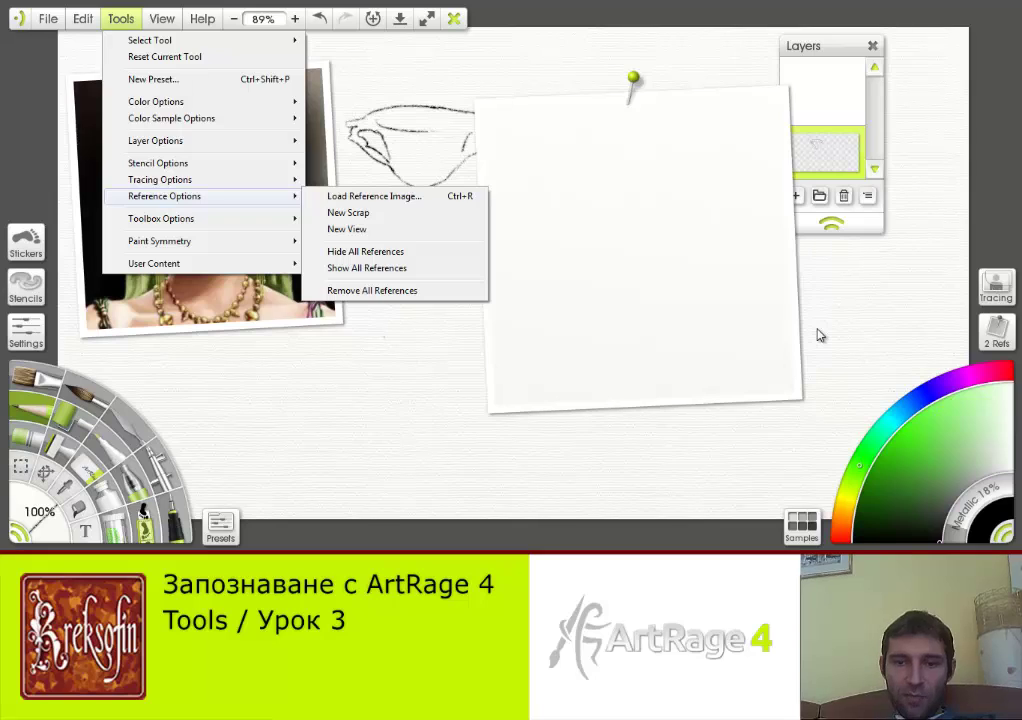
{"action": "key", "text": "Return"}
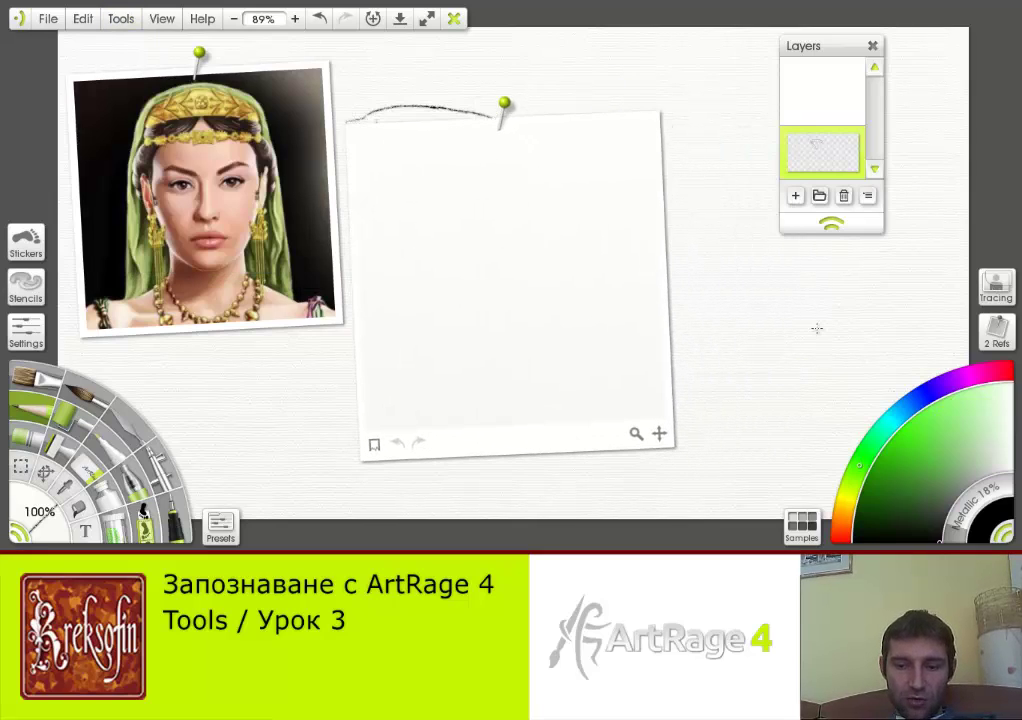
- Sketch a rough round face with a wing-like curved outline beside it on the scrap, placing the scrap to the right of the goblet
{"action": "left_click_drag", "start_coordinate": [466, 188], "coordinate": [430, 267]}
{"action": "left_click_drag", "start_coordinate": [463, 219], "coordinate": [448, 269]}
{"action": "mouse_move", "coordinate": [465, 237]}
{"action": "left_mouse_down"}
{"action": "mouse_move", "coordinate": [458, 270]}
{"action": "mouse_move", "coordinate": [470, 276]}
{"action": "left_mouse_up"}
{"action": "mouse_move", "coordinate": [659, 433]}
{"action": "left_mouse_down"}
{"action": "mouse_move", "coordinate": [851, 393]}
{"action": "mouse_move", "coordinate": [837, 379]}
{"action": "left_mouse_up"}
{"action": "mouse_move", "coordinate": [706, 192]}
{"action": "left_mouse_down"}
{"action": "mouse_move", "coordinate": [616, 248]}
{"action": "mouse_move", "coordinate": [676, 236]}
{"action": "mouse_move", "coordinate": [664, 305]}
{"action": "mouse_move", "coordinate": [736, 255]}
{"action": "left_mouse_up"}
{"action": "mouse_move", "coordinate": [683, 232]}
{"action": "left_mouse_down"}
{"action": "mouse_move", "coordinate": [742, 150]}
{"action": "mouse_move", "coordinate": [735, 255]}
{"action": "left_mouse_up"}
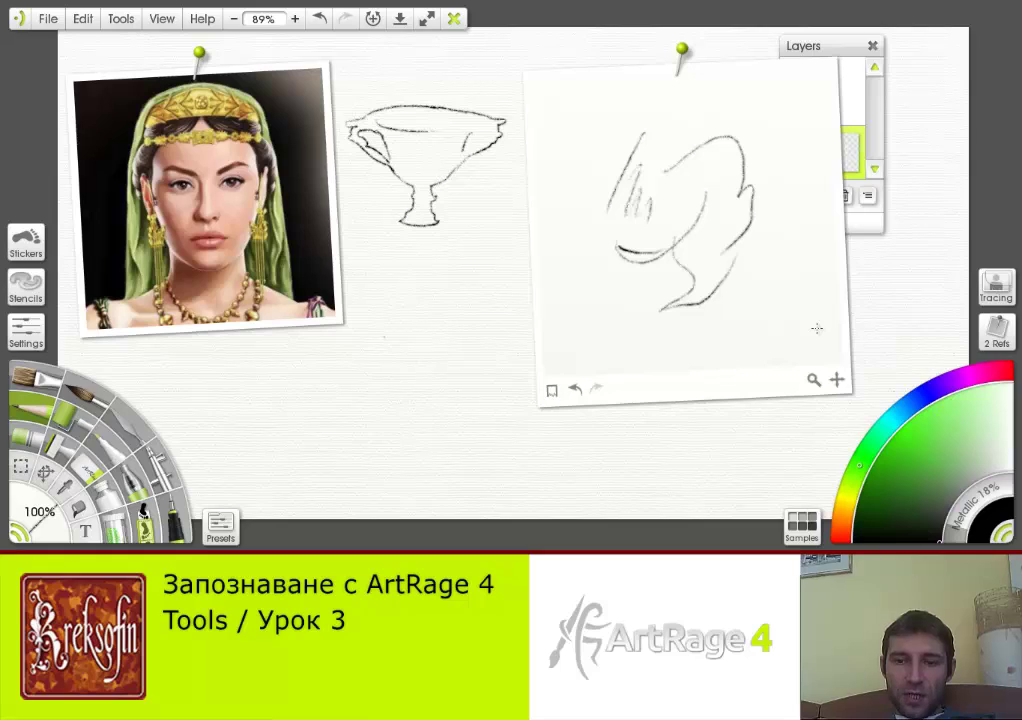
{"action": "left_click_drag", "start_coordinate": [668, 116], "coordinate": [622, 252]}
{"action": "left_click_drag", "start_coordinate": [650, 117], "coordinate": [703, 138]}
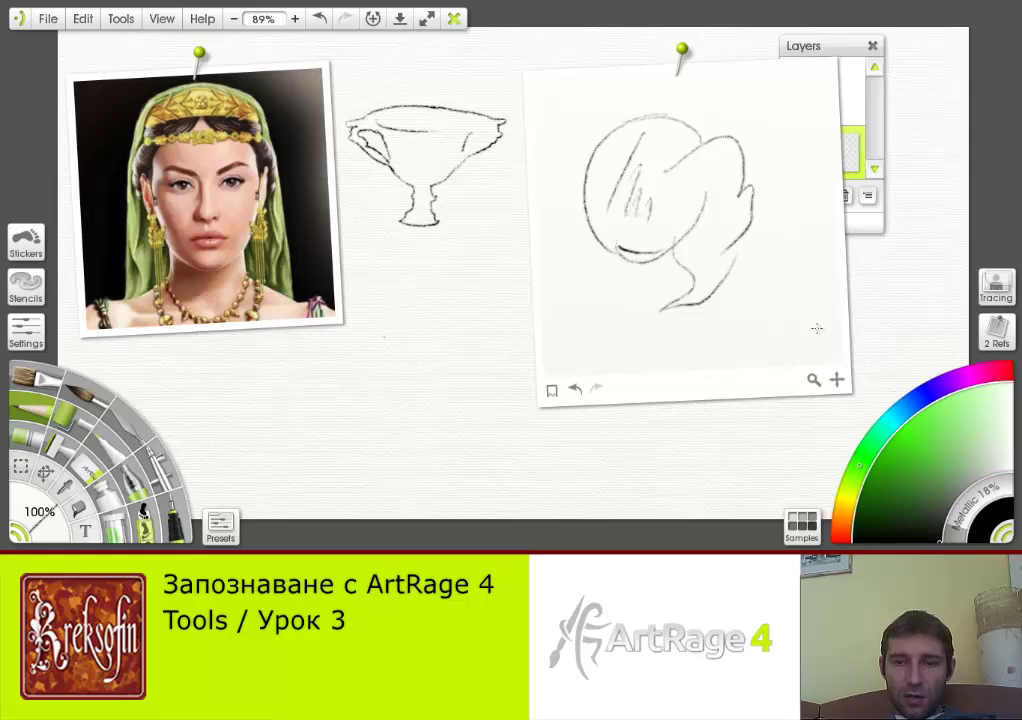
{"action": "left_click_drag", "start_coordinate": [604, 164], "coordinate": [641, 168]}
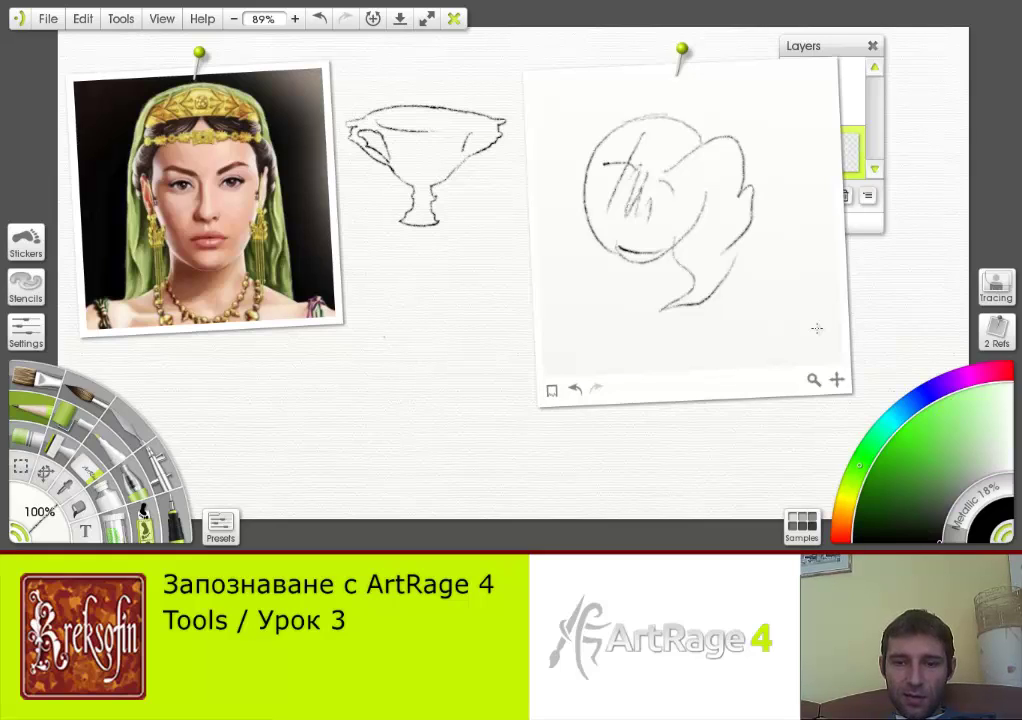
{"action": "left_click_drag", "start_coordinate": [603, 221], "coordinate": [629, 239]}
- Copy the scrap's contents and paste them into the painting, placing the sketch to the right of the goblet
{"action": "mouse_move", "coordinate": [837, 379]}
{"action": "left_mouse_down"}
{"action": "mouse_move", "coordinate": [607, 428]}
{"action": "mouse_move", "coordinate": [671, 447]}
{"action": "mouse_move", "coordinate": [693, 408]}
{"action": "left_mouse_up"}
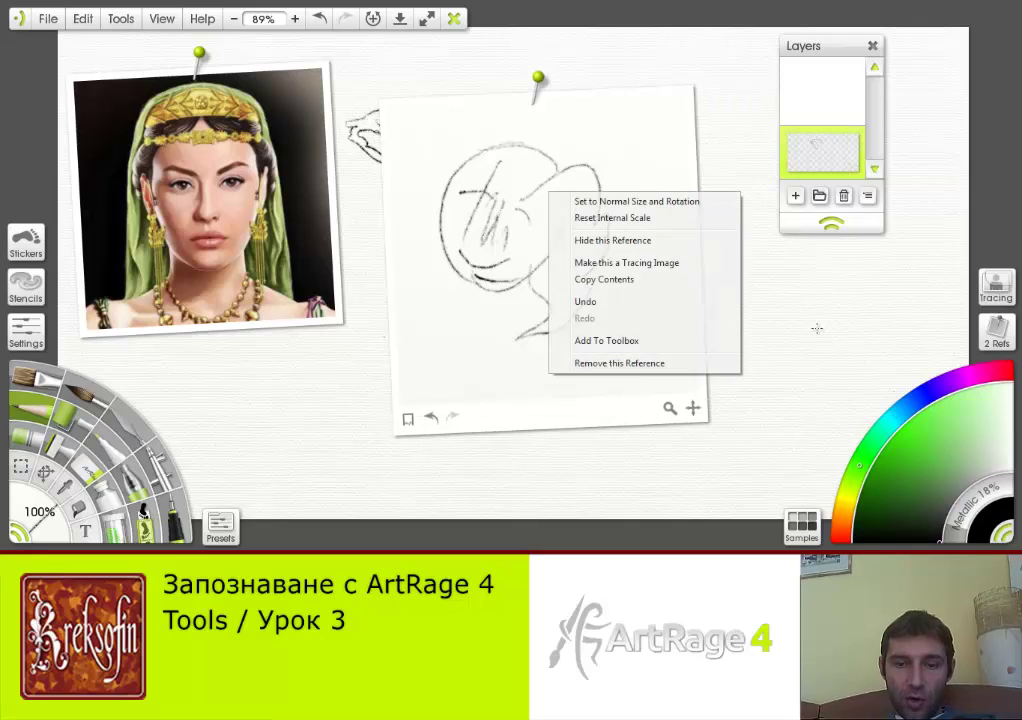
{"action": "right_click", "coordinate": [549, 193]}
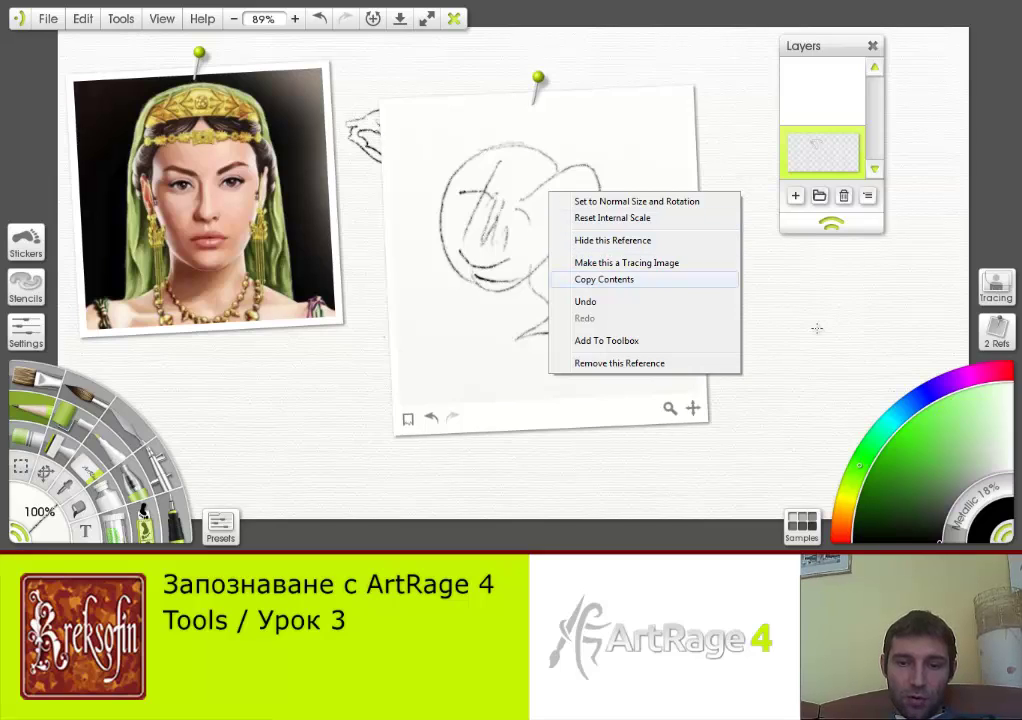
{"action": "left_click", "coordinate": [645, 279]}
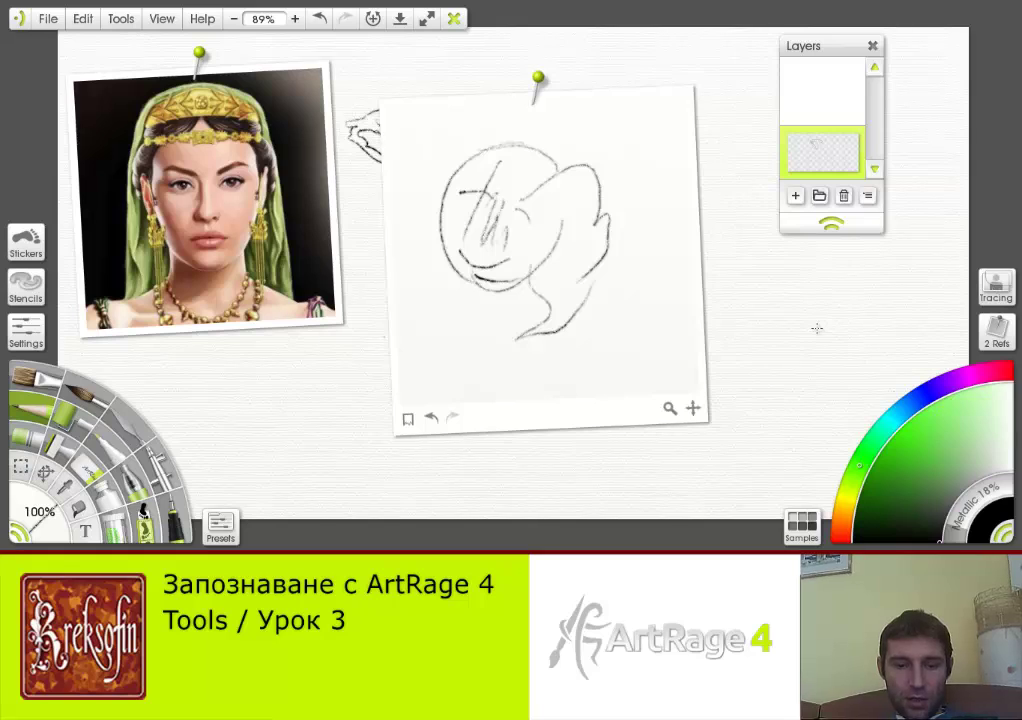
{"action": "key", "text": "ctrl+v"}
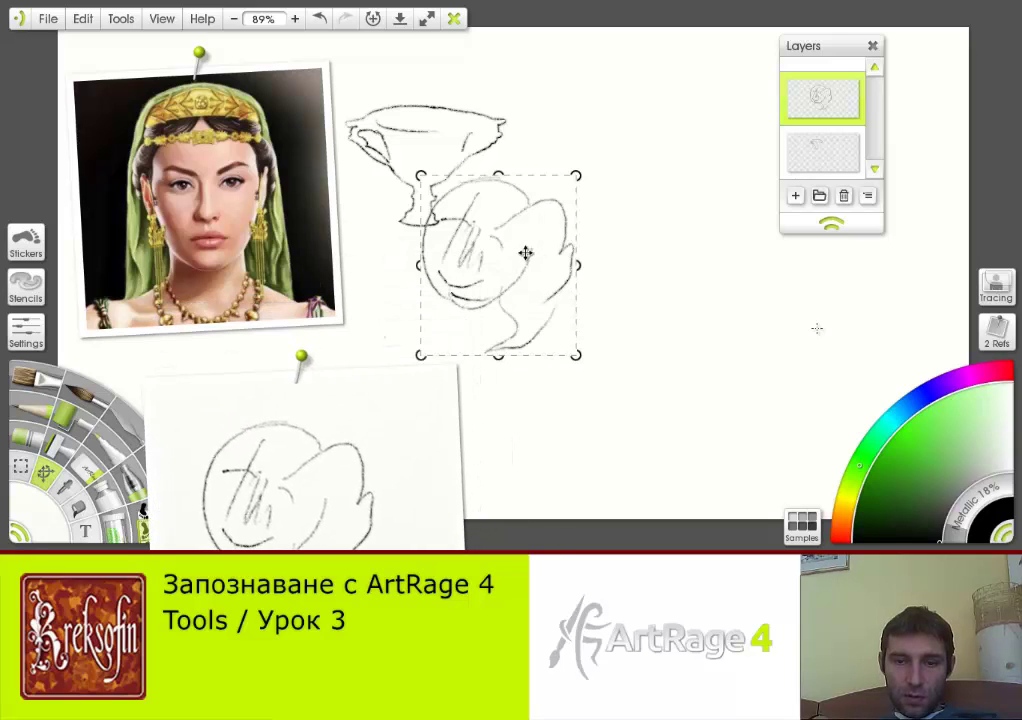
{"action": "mouse_move", "coordinate": [525, 253]}
{"action": "left_mouse_down"}
{"action": "mouse_move", "coordinate": [632, 214]}
{"action": "mouse_move", "coordinate": [637, 258]}
{"action": "left_mouse_up"}
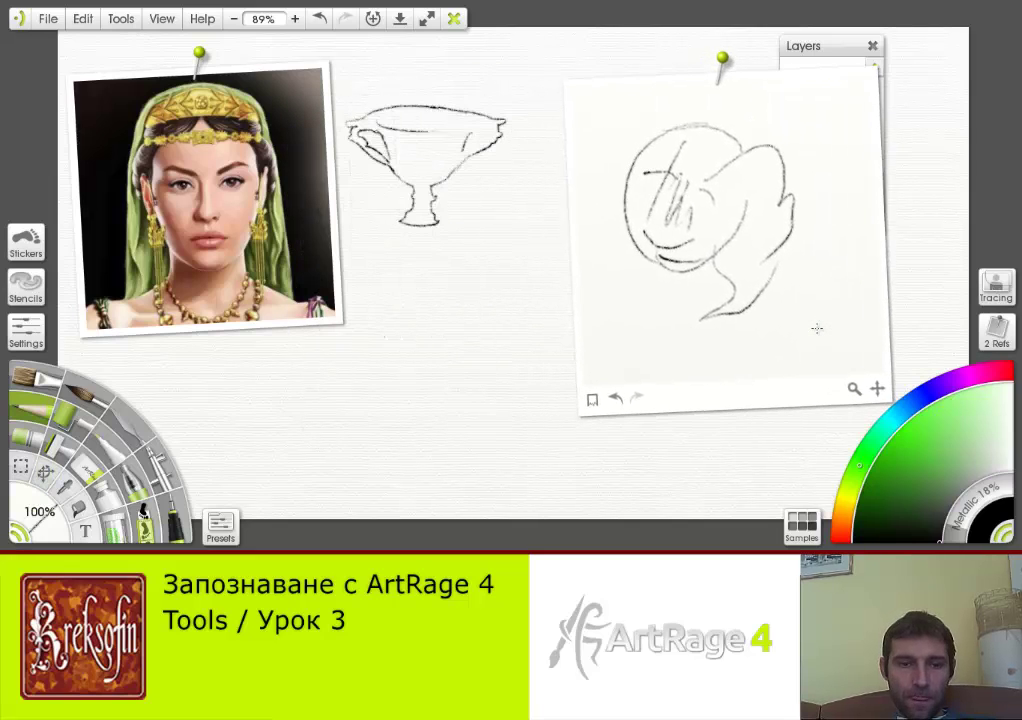
- Create a new view of the painting as a pinned reference
{"action": "key", "text": "ctrl+z"}
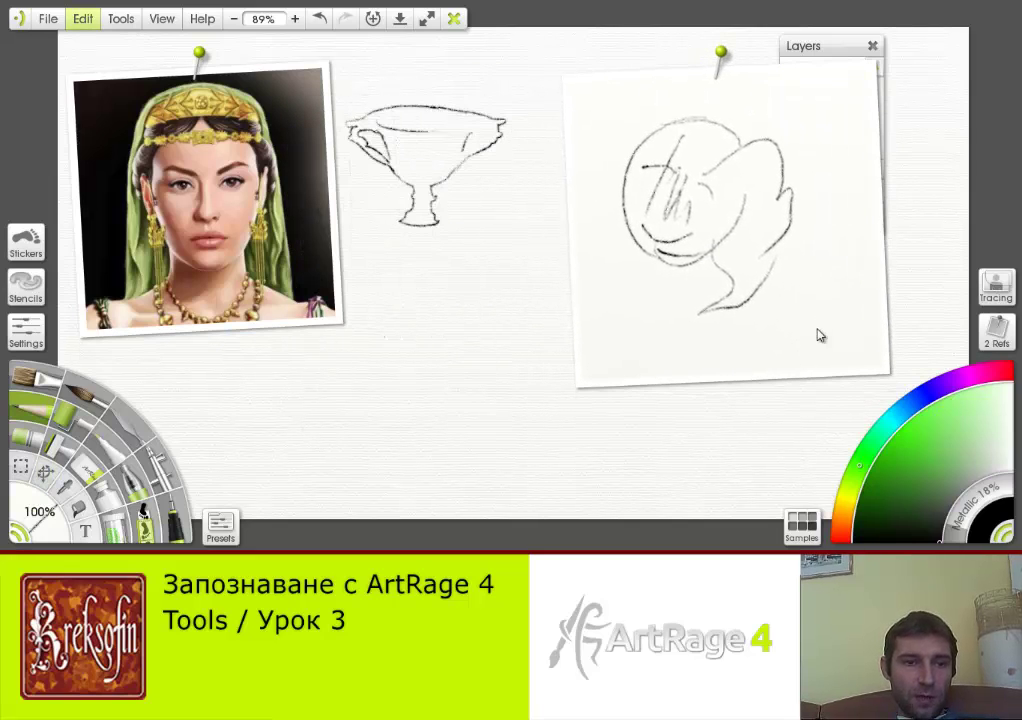
{"action": "key", "text": "alt+t"}
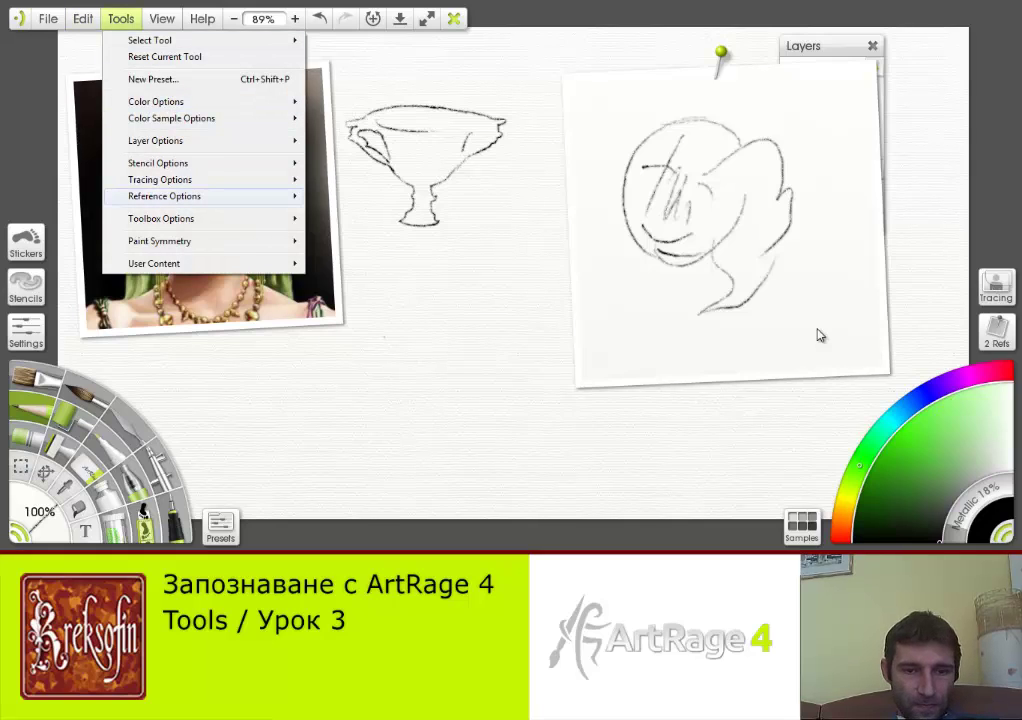
{"action": "key", "text": "Right"}
{"action": "key", "text": "Down"}
{"action": "key", "text": "Down"}
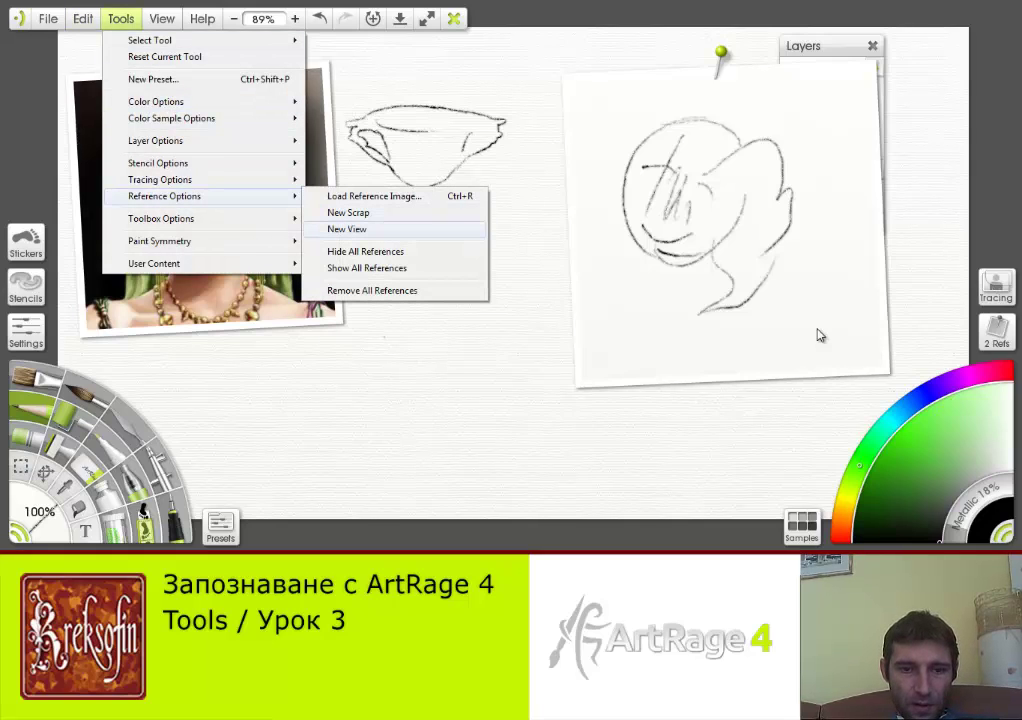
{"action": "key", "text": "Return"}
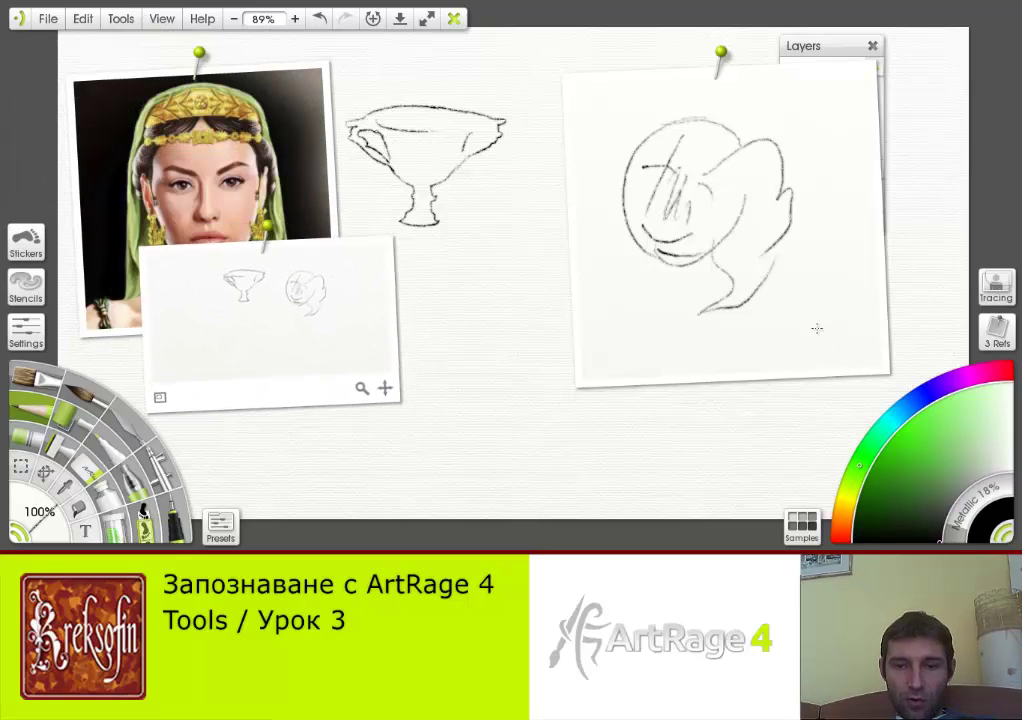
- Remove the avatar reference
{"action": "mouse_move", "coordinate": [817, 329]}
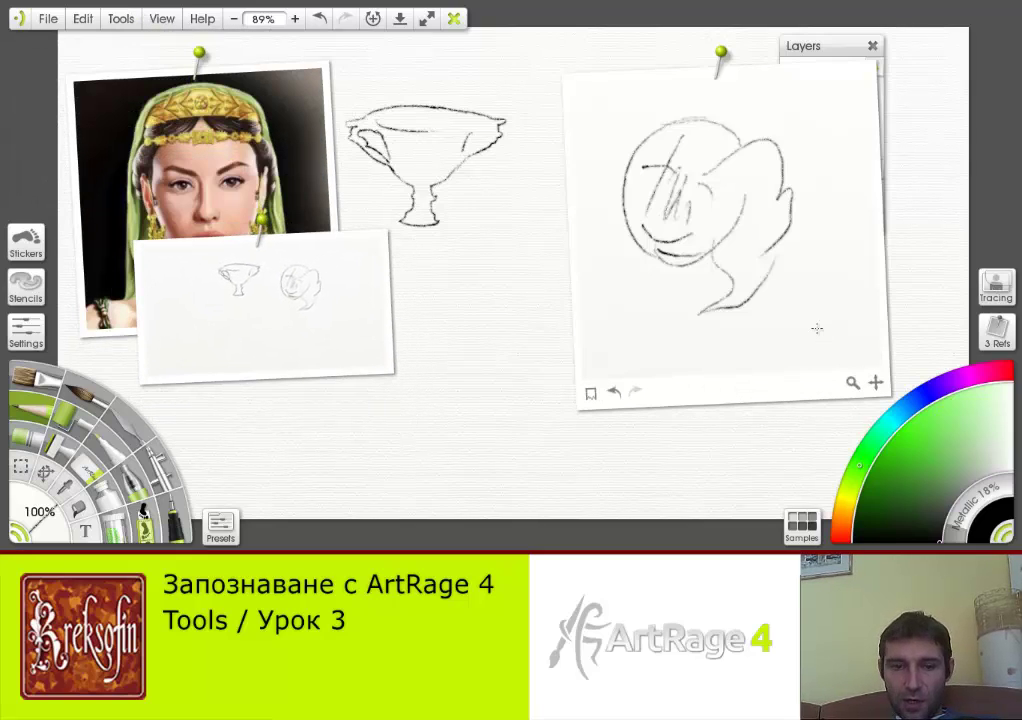
{"action": "right_click", "coordinate": [262, 133]}
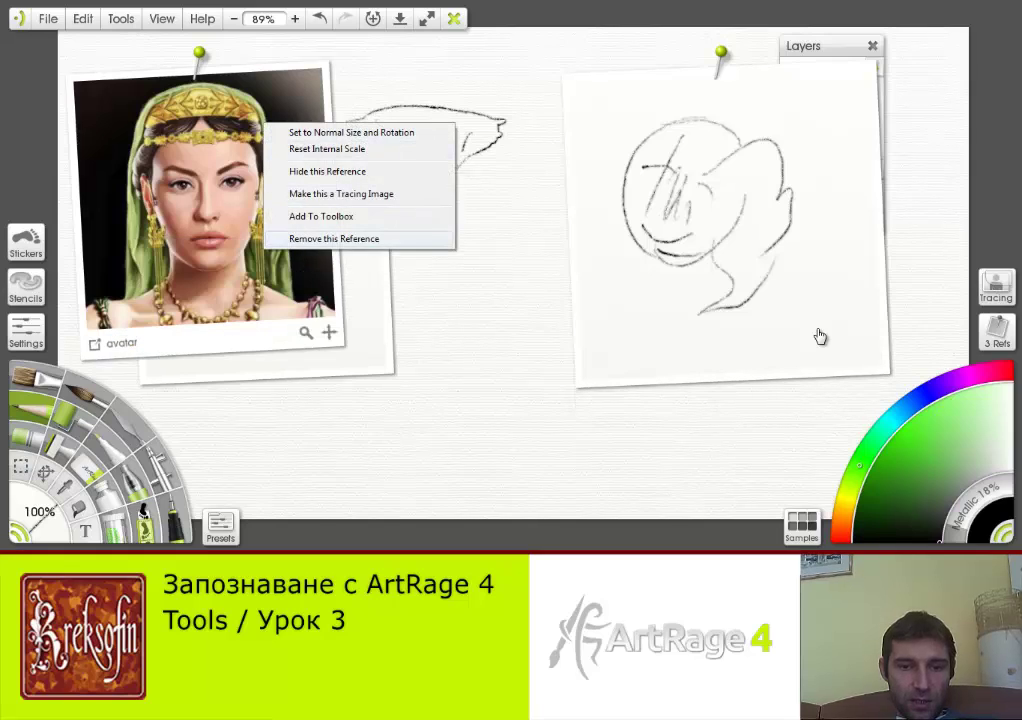
{"action": "left_click", "coordinate": [331, 238]}
- Remove the scrap reference and place the view reference in the canvas's upper-left corner, rotated slightly clockwise
{"action": "mouse_move", "coordinate": [817, 328]}
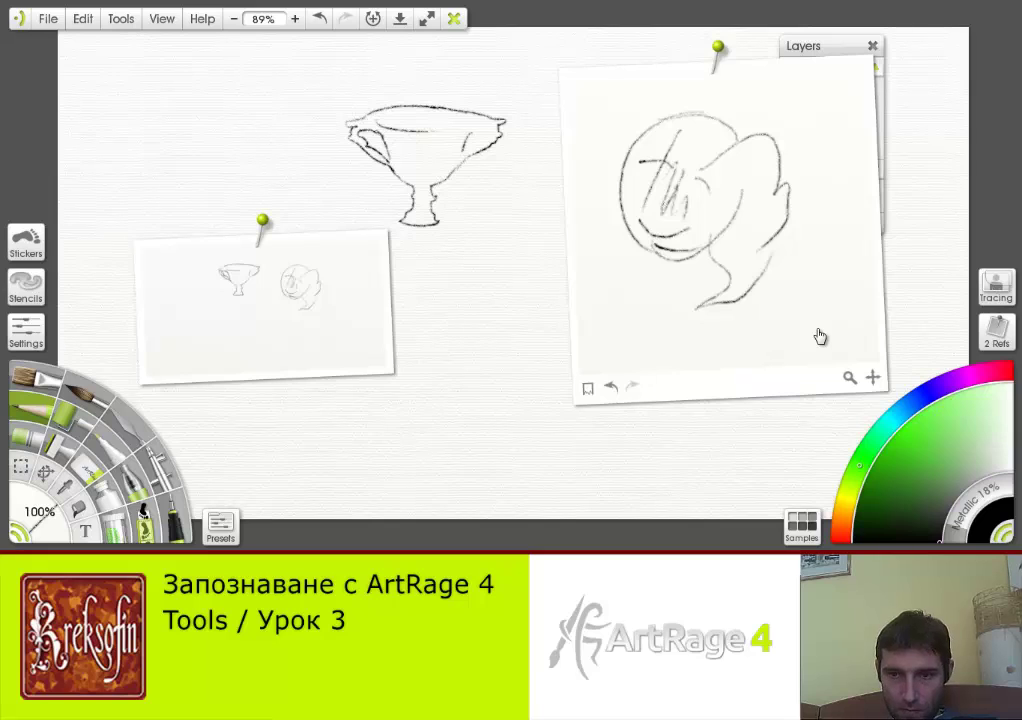
{"action": "left_click_drag", "start_coordinate": [817, 328], "coordinate": [617, 302]}
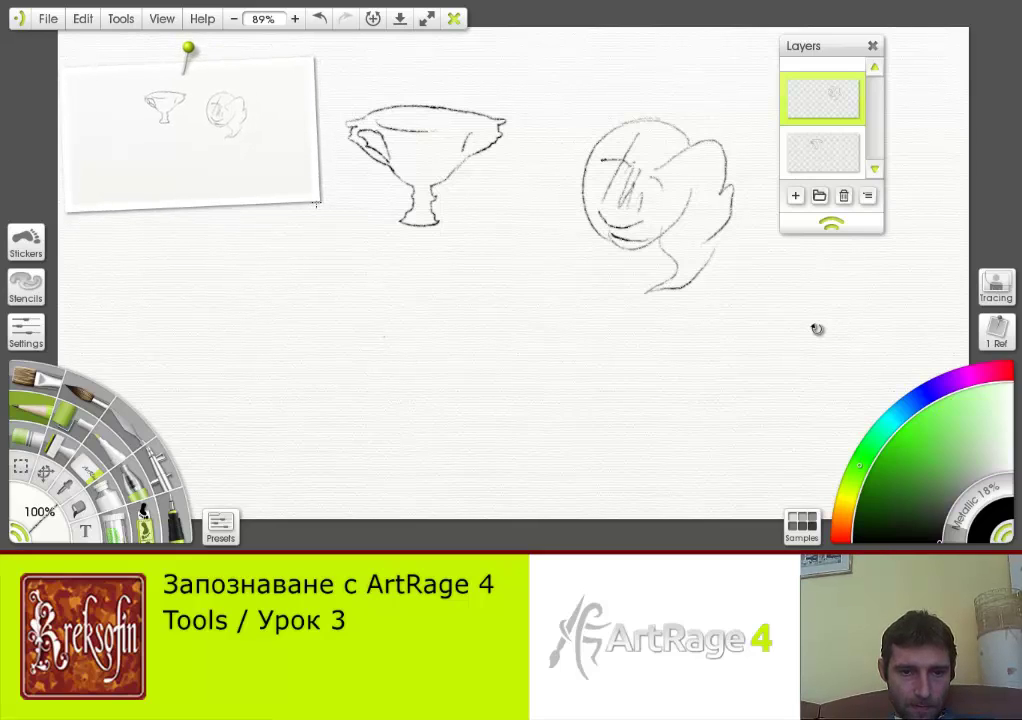
{"action": "mouse_move", "coordinate": [305, 200]}
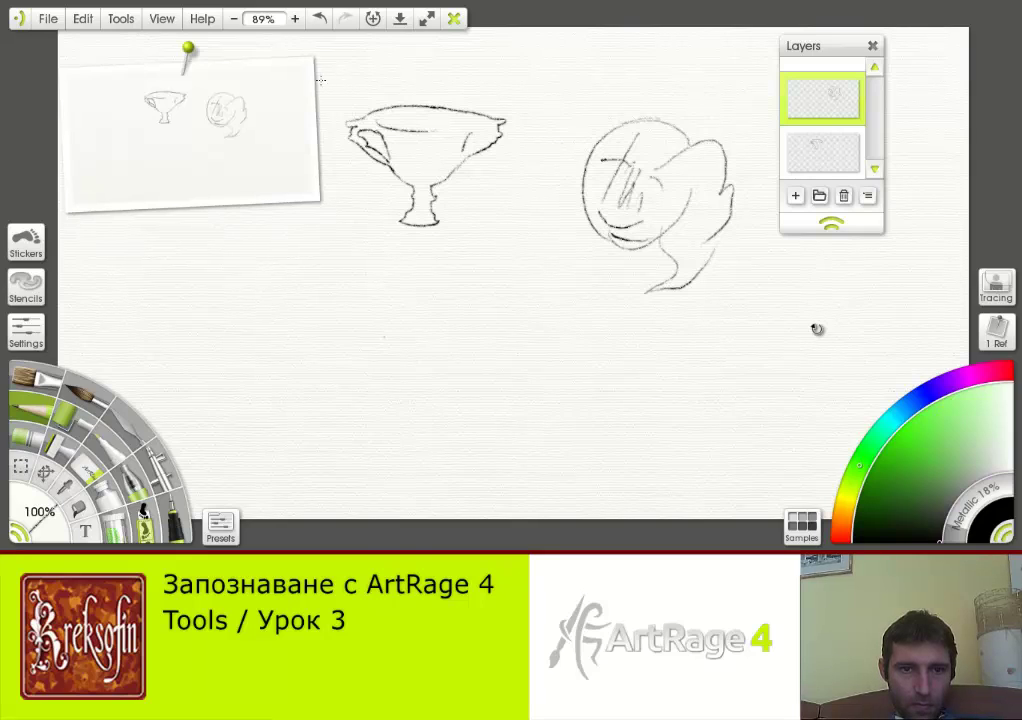
{"action": "left_click_drag", "start_coordinate": [312, 62], "coordinate": [319, 75]}
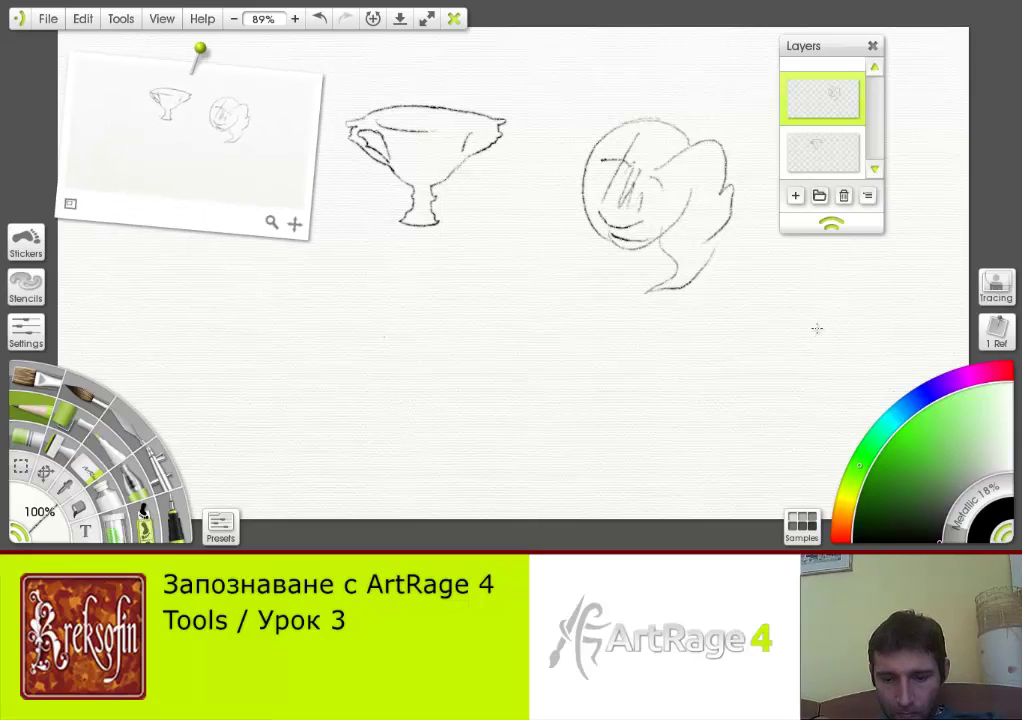
- Enlarge and straighten the view reference, and paint bright green oil brush strokes around the head sketch and across the canvas
{"action": "left_click_drag", "start_coordinate": [310, 226], "coordinate": [363, 245]}
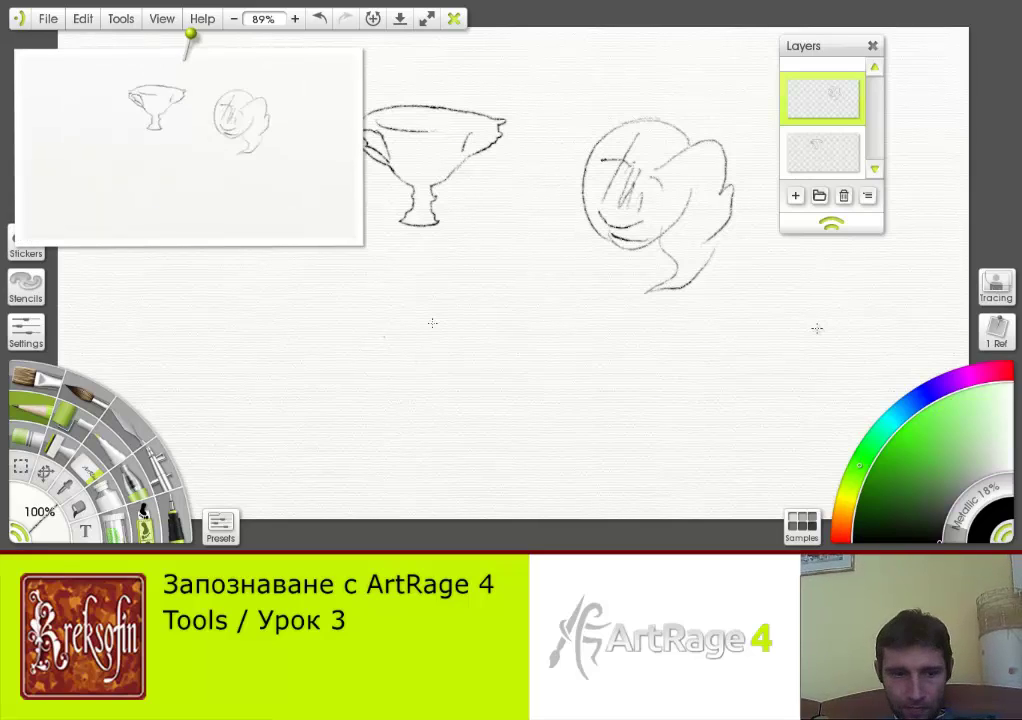
{"action": "left_click", "coordinate": [36, 378]}
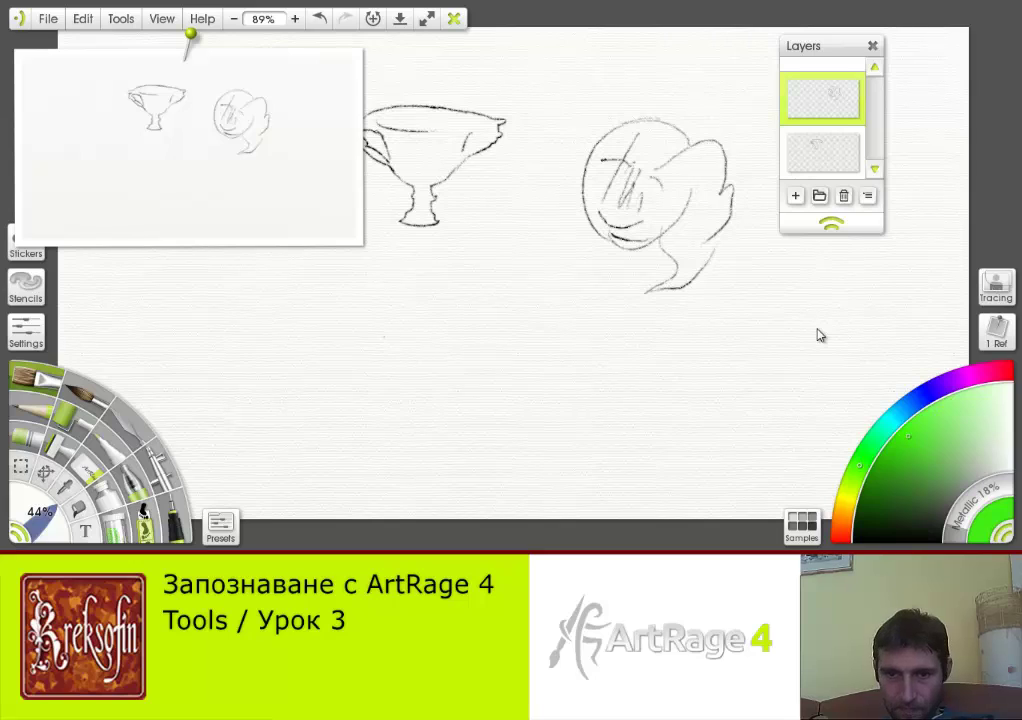
{"action": "left_click", "coordinate": [865, 454]}
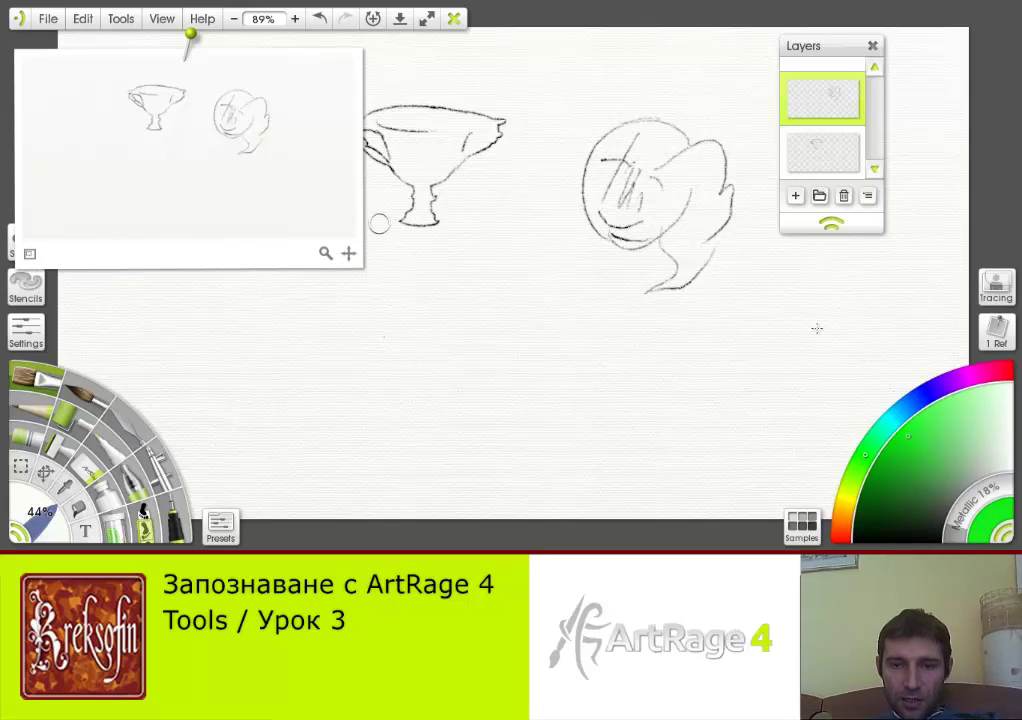
{"action": "left_click_drag", "start_coordinate": [566, 160], "coordinate": [579, 236]}
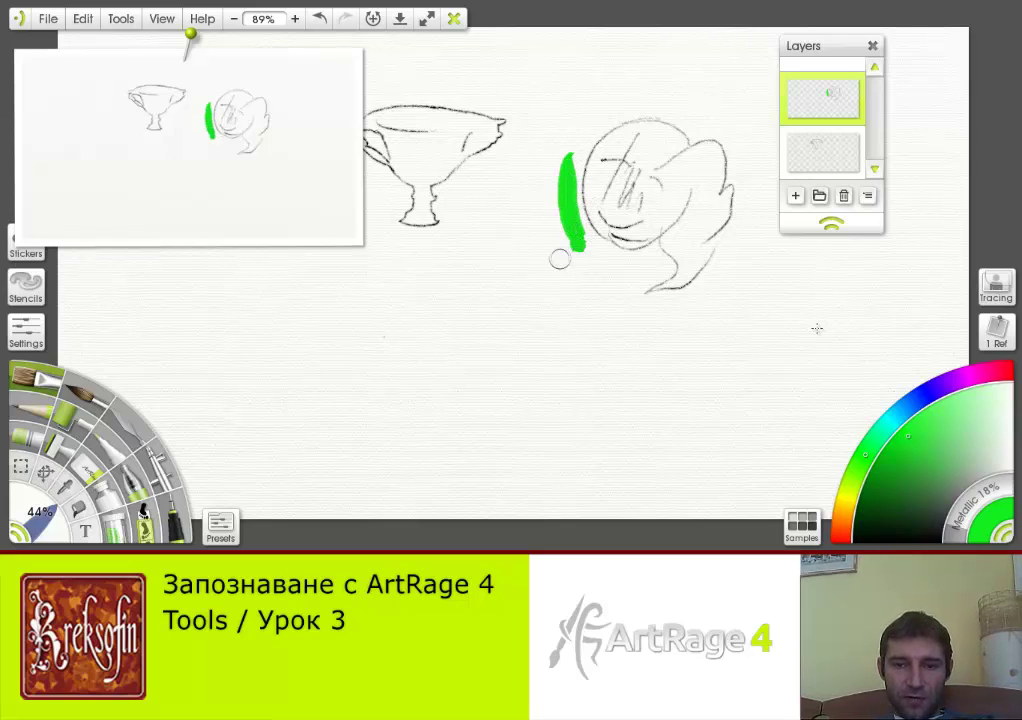
{"action": "mouse_move", "coordinate": [585, 246]}
{"action": "left_mouse_down"}
{"action": "mouse_move", "coordinate": [629, 261]}
{"action": "mouse_move", "coordinate": [609, 245]}
{"action": "mouse_move", "coordinate": [666, 233]}
{"action": "left_mouse_up"}
{"action": "mouse_move", "coordinate": [580, 151]}
{"action": "left_mouse_down"}
{"action": "mouse_move", "coordinate": [571, 200]}
{"action": "mouse_move", "coordinate": [610, 126]}
{"action": "mouse_move", "coordinate": [609, 135]}
{"action": "mouse_move", "coordinate": [651, 107]}
{"action": "mouse_move", "coordinate": [579, 160]}
{"action": "mouse_move", "coordinate": [690, 117]}
{"action": "mouse_move", "coordinate": [662, 118]}
{"action": "mouse_move", "coordinate": [689, 130]}
{"action": "mouse_move", "coordinate": [675, 118]}
{"action": "mouse_move", "coordinate": [626, 121]}
{"action": "mouse_move", "coordinate": [736, 158]}
{"action": "mouse_move", "coordinate": [731, 183]}
{"action": "mouse_move", "coordinate": [743, 197]}
{"action": "mouse_move", "coordinate": [740, 189]}
{"action": "mouse_move", "coordinate": [729, 232]}
{"action": "mouse_move", "coordinate": [692, 288]}
{"action": "mouse_move", "coordinate": [639, 297]}
{"action": "mouse_move", "coordinate": [650, 258]}
{"action": "left_mouse_up"}
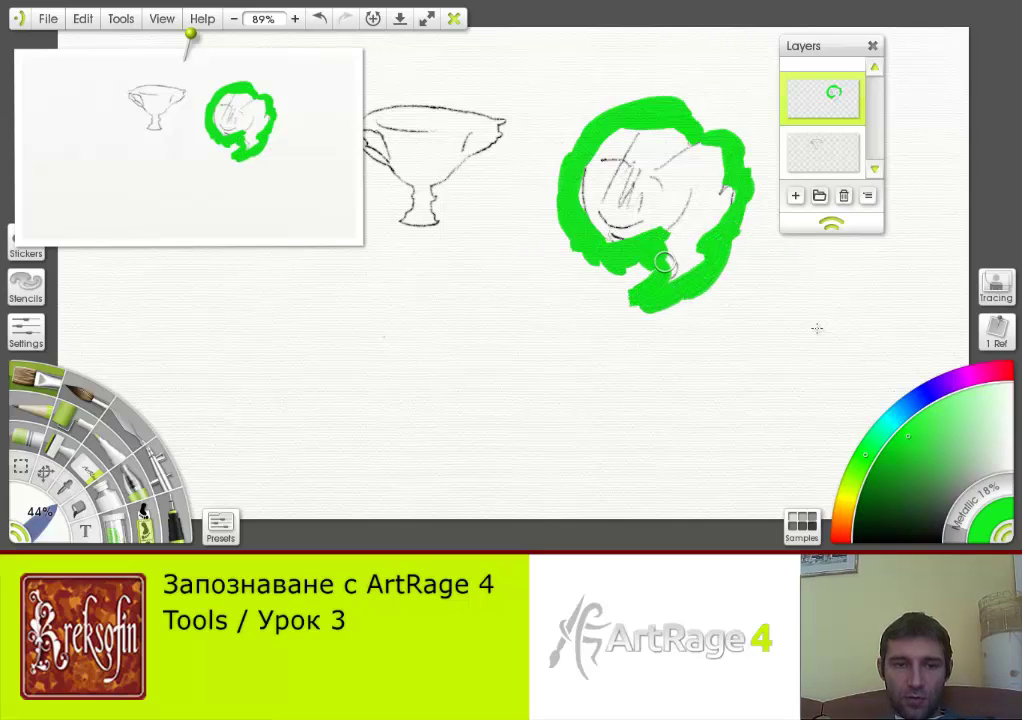
{"action": "mouse_move", "coordinate": [190, 200]}
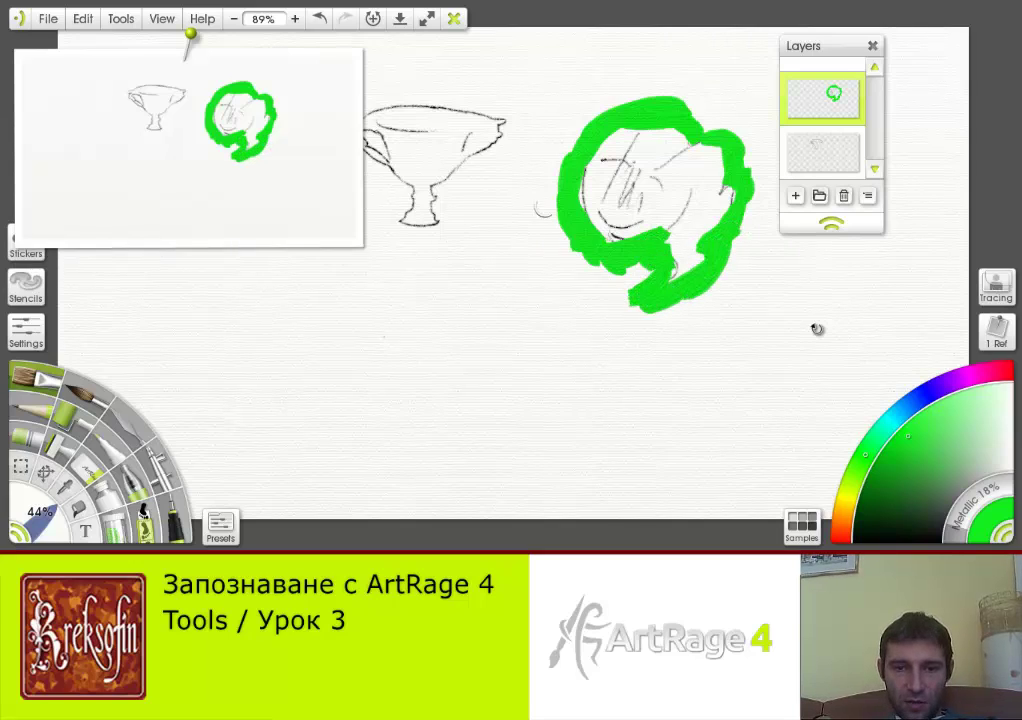
{"action": "mouse_move", "coordinate": [468, 169]}
{"action": "left_mouse_down"}
{"action": "mouse_move", "coordinate": [443, 201]}
{"action": "mouse_move", "coordinate": [453, 256]}
{"action": "mouse_move", "coordinate": [435, 332]}
{"action": "mouse_move", "coordinate": [407, 355]}
{"action": "mouse_move", "coordinate": [253, 406]}
{"action": "mouse_move", "coordinate": [352, 447]}
{"action": "mouse_move", "coordinate": [508, 440]}
{"action": "mouse_move", "coordinate": [536, 403]}
{"action": "mouse_move", "coordinate": [499, 281]}
{"action": "mouse_move", "coordinate": [564, 177]}
{"action": "mouse_move", "coordinate": [575, 118]}
{"action": "mouse_move", "coordinate": [616, 77]}
{"action": "mouse_move", "coordinate": [603, 85]}
{"action": "mouse_move", "coordinate": [546, 72]}
{"action": "mouse_move", "coordinate": [539, 82]}
{"action": "mouse_move", "coordinate": [522, 227]}
{"action": "mouse_move", "coordinate": [495, 290]}
{"action": "left_mouse_up"}
{"action": "mouse_move", "coordinate": [613, 292]}
{"action": "left_mouse_down"}
{"action": "mouse_move", "coordinate": [587, 338]}
{"action": "mouse_move", "coordinate": [614, 378]}
{"action": "mouse_move", "coordinate": [604, 422]}
{"action": "left_mouse_up"}
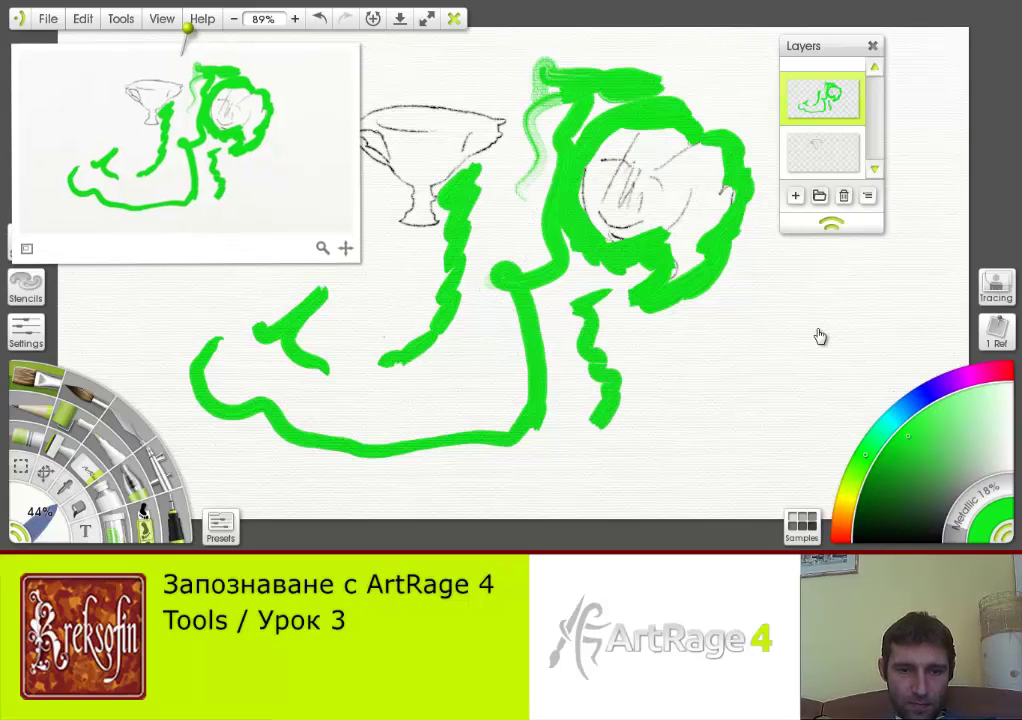
- Hide the view reference
{"action": "left_click_drag", "start_coordinate": [294, 236], "coordinate": [289, 234]}
{"action": "right_click", "coordinate": [289, 234]}
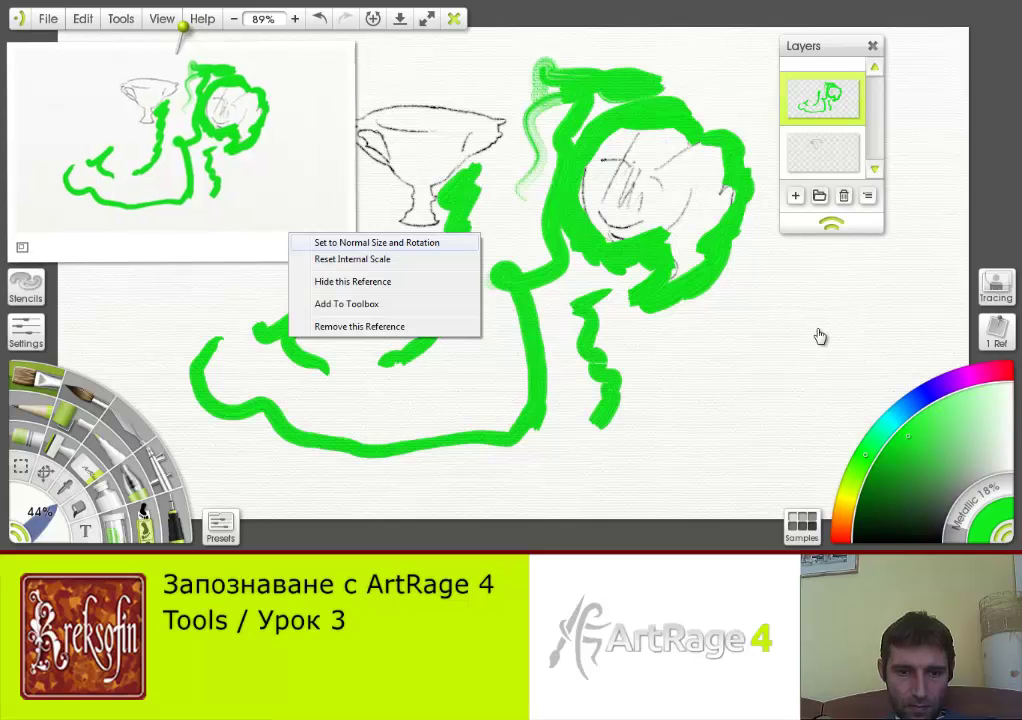
{"action": "left_click", "coordinate": [355, 282]}
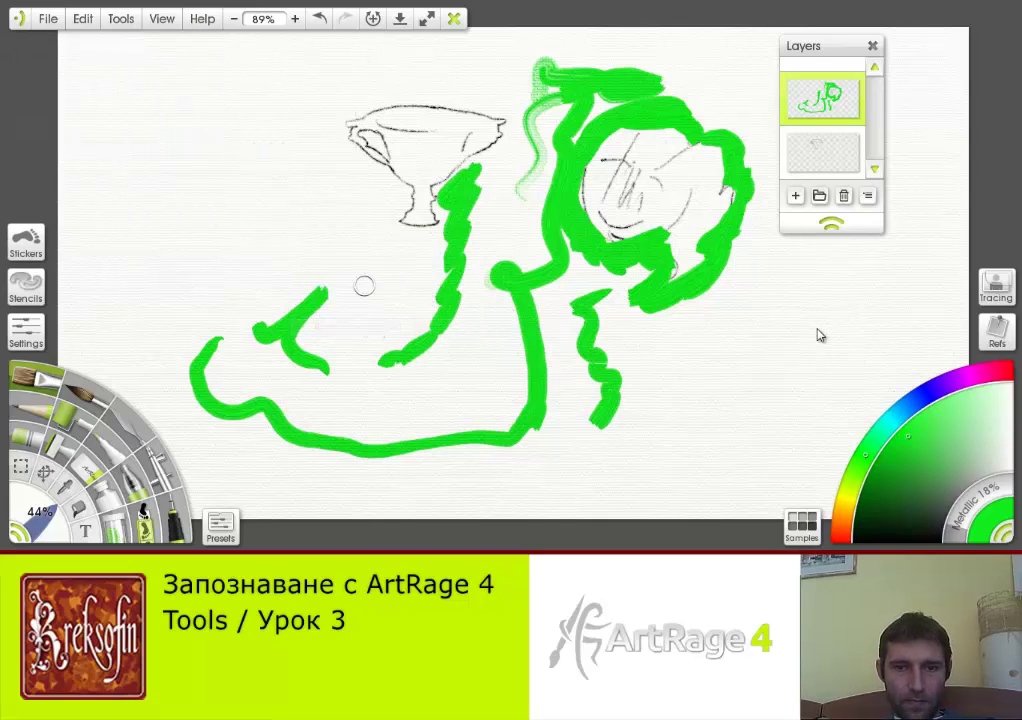
{"action": "left_click_drag", "start_coordinate": [300, 188], "coordinate": [310, 214]}
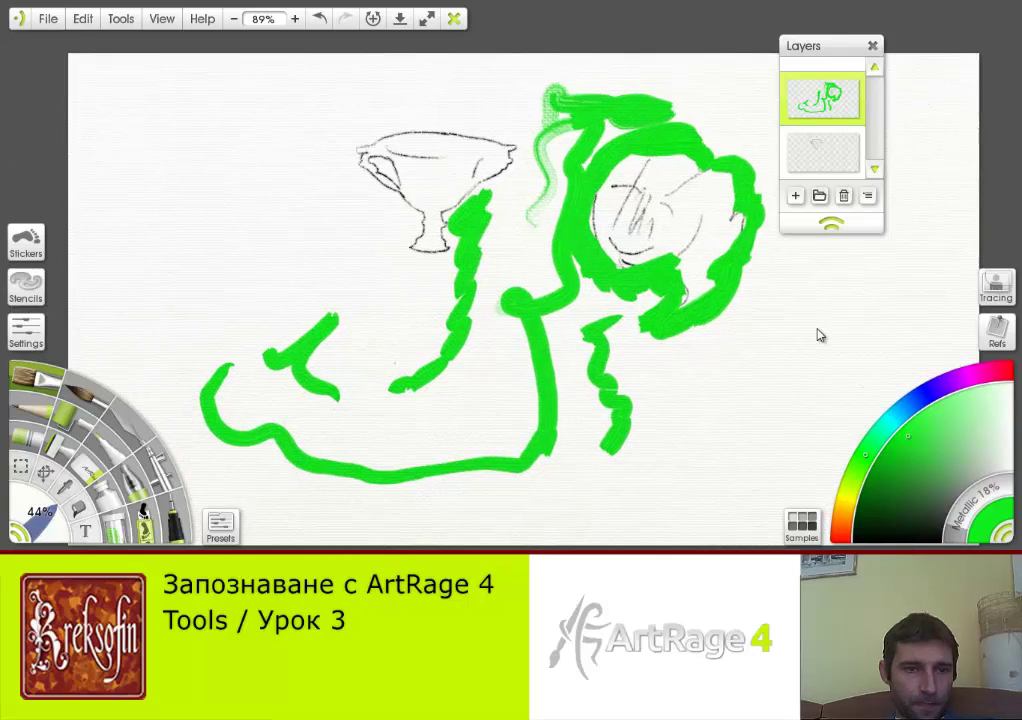
- Examine the commands offered under Toolbox Options and Paint Symmetry
{"action": "left_click", "coordinate": [120, 18]}
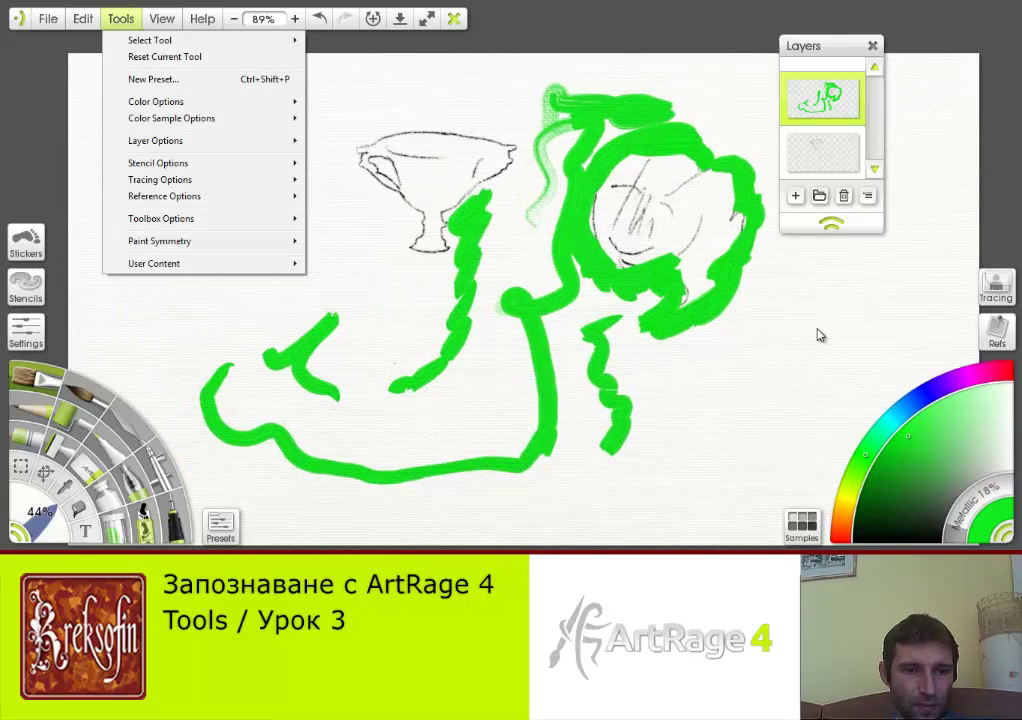
{"action": "mouse_move", "coordinate": [200, 218]}
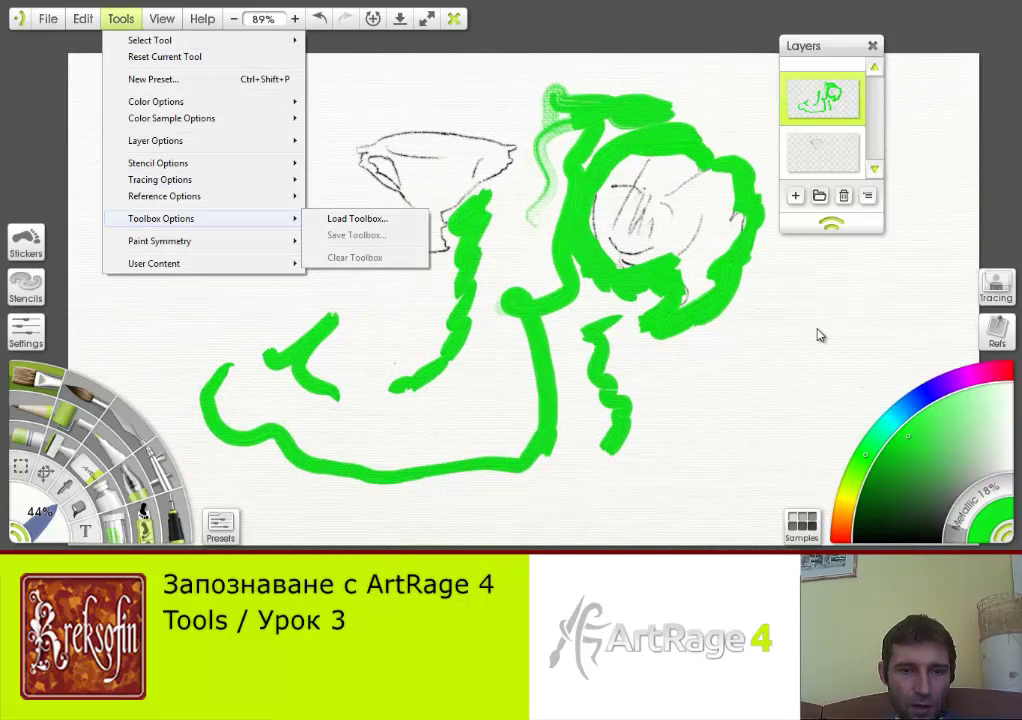
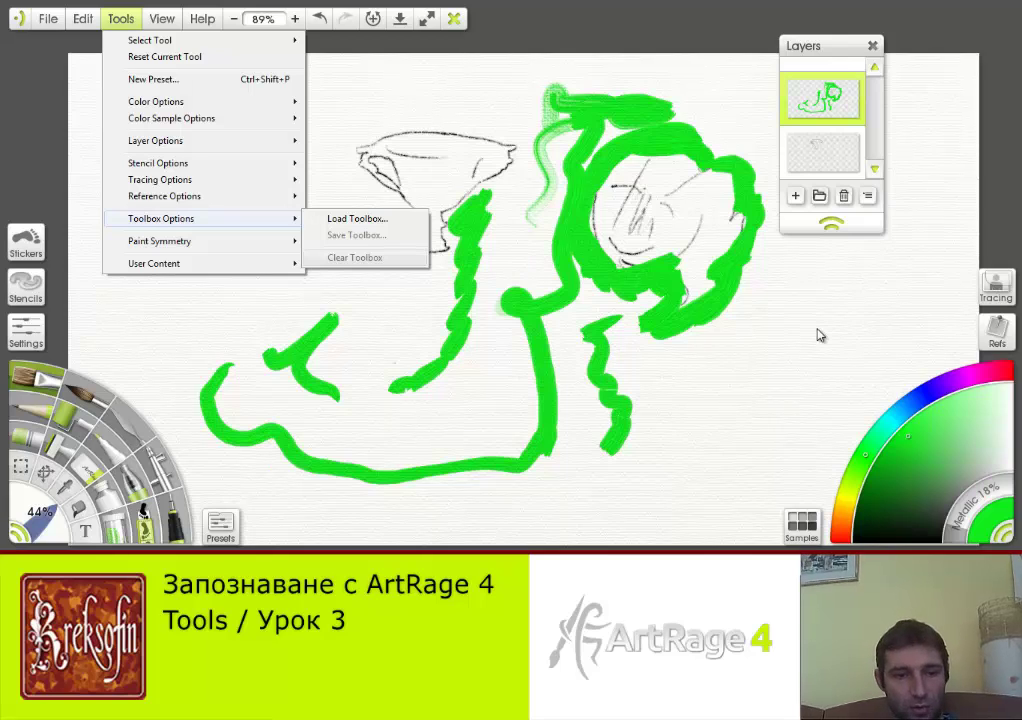
{"action": "key", "text": "Down"}
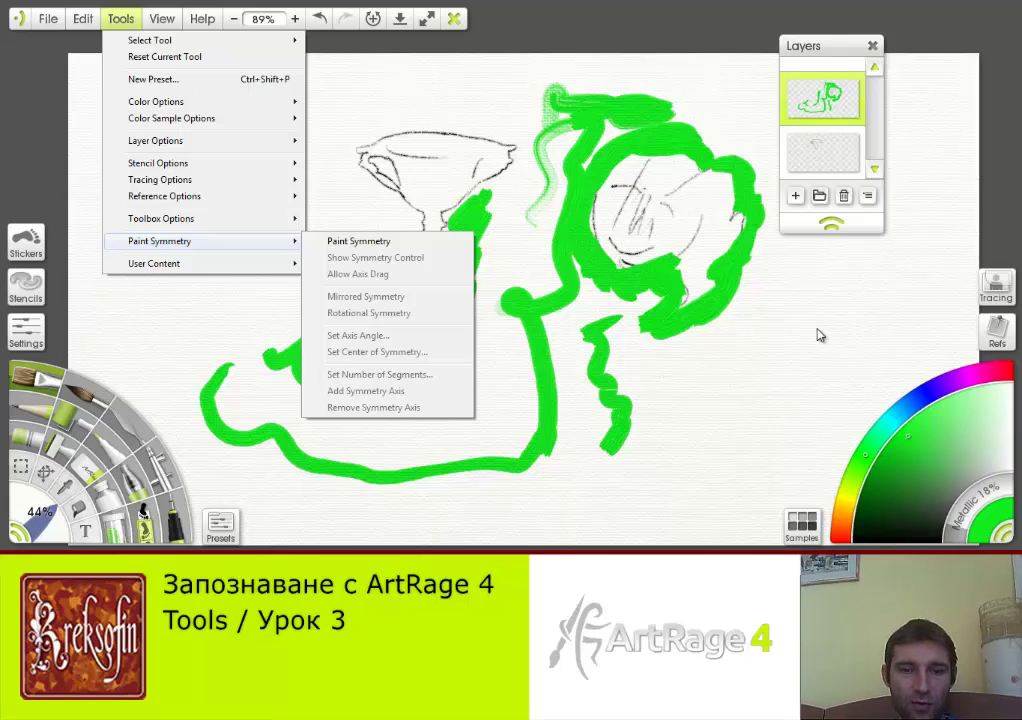
{"action": "key", "text": "Escape"}
{"action": "key", "text": "Escape"}
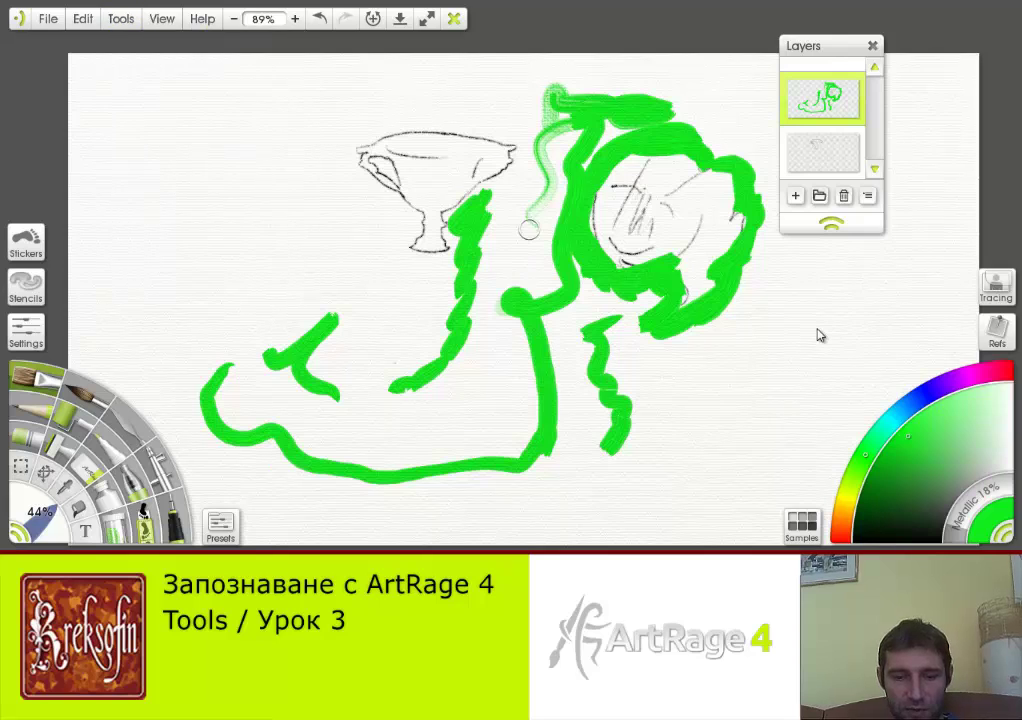
- Clear the green strokes and head sketch from the active layer, and clear the goblet from the layer beneath it
{"action": "scroll", "coordinate": [527, 192], "scroll_direction": "up", "scroll_amount": 1}
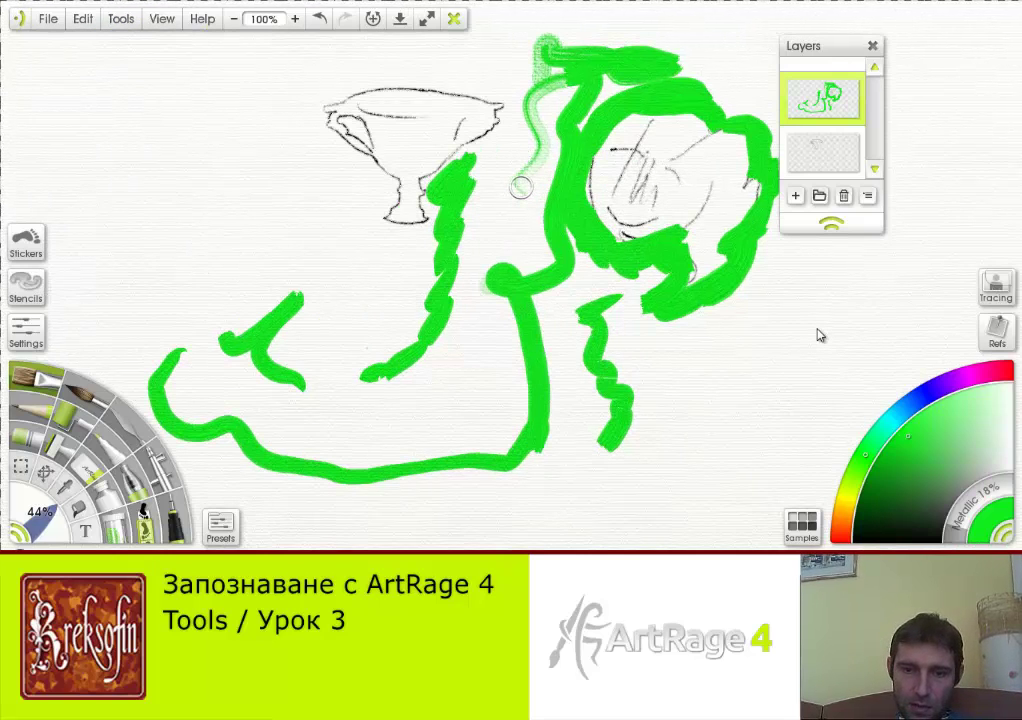
{"action": "key", "text": "Delete"}
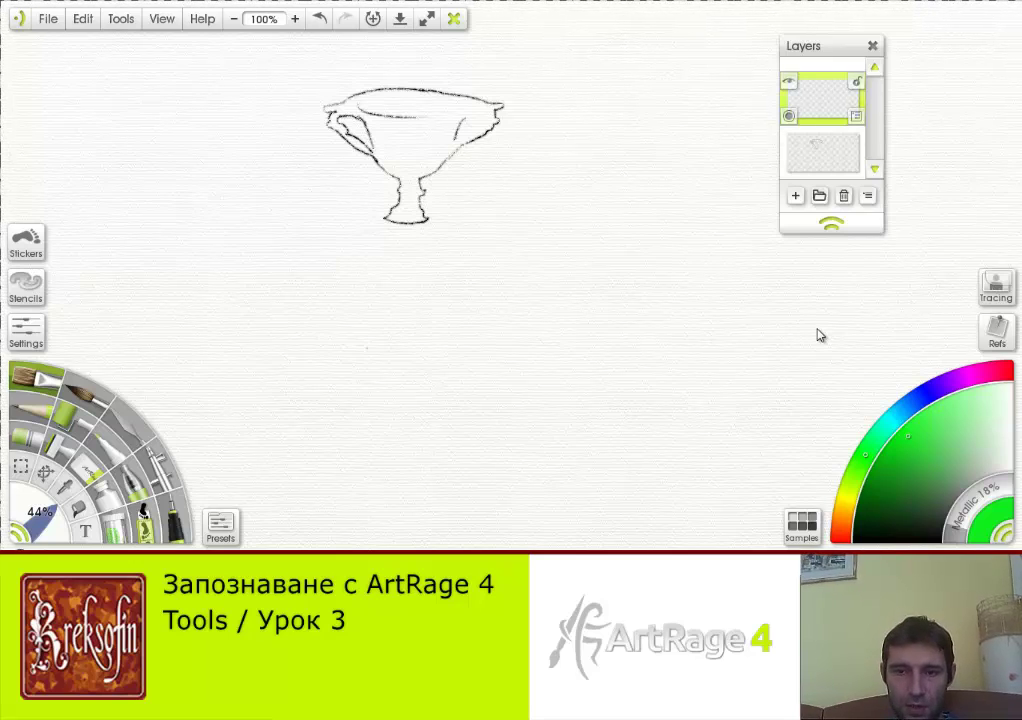
{"action": "left_click", "coordinate": [822, 152]}
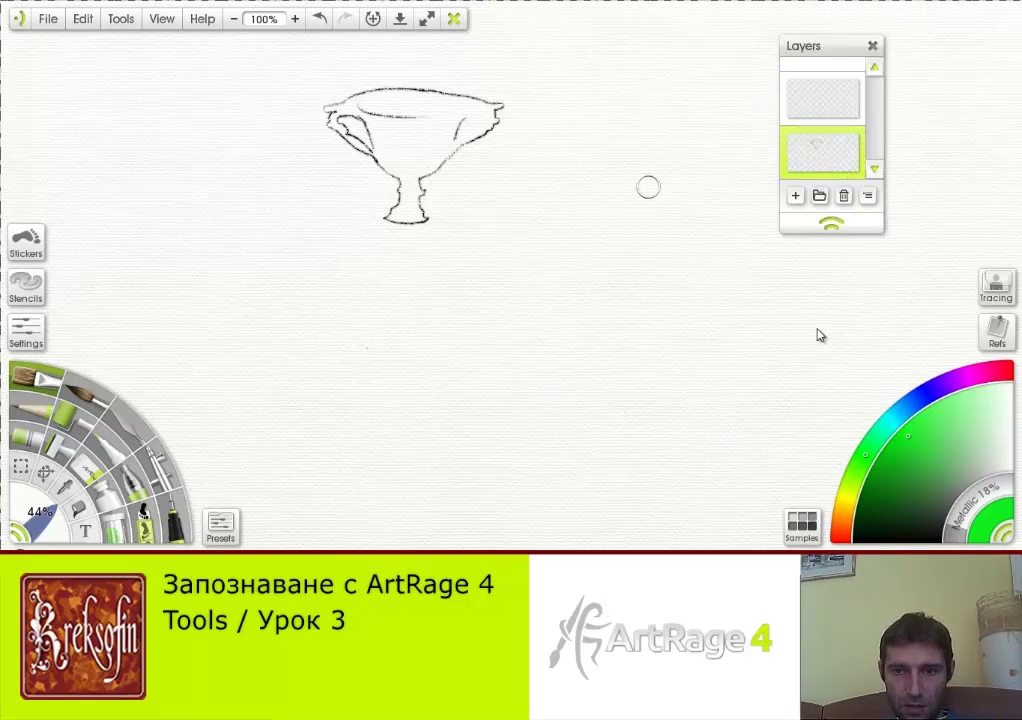
{"action": "key", "text": "Delete"}
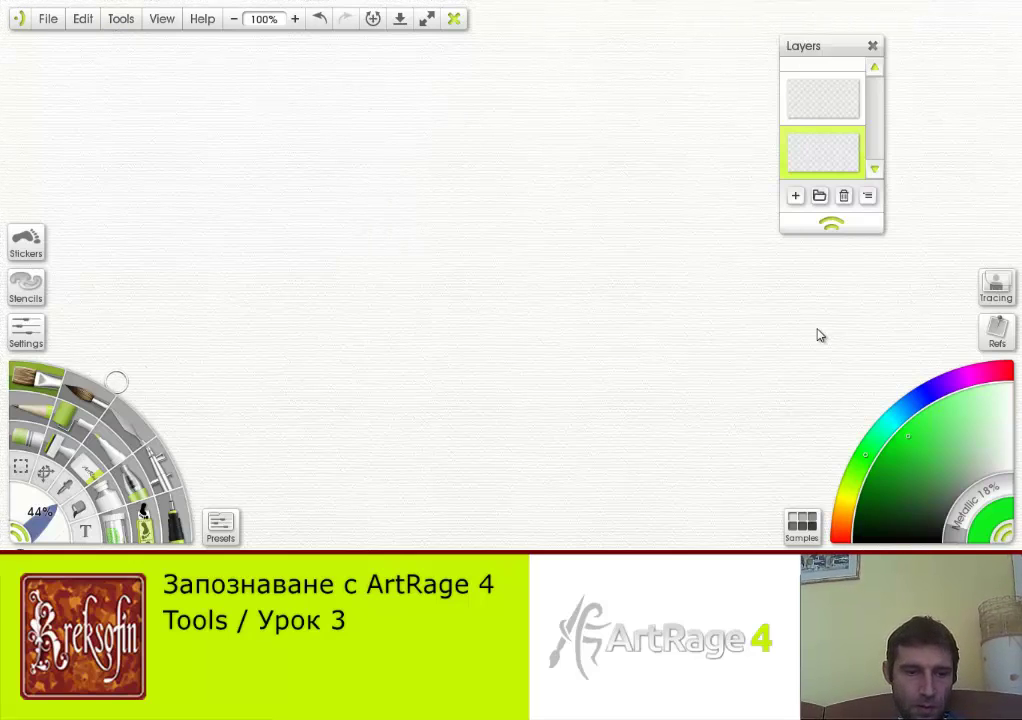
- Set up the felt pen with an orange colour at 50% size, testing it with a few strokes and undoing them
{"action": "left_click", "coordinate": [112, 443]}
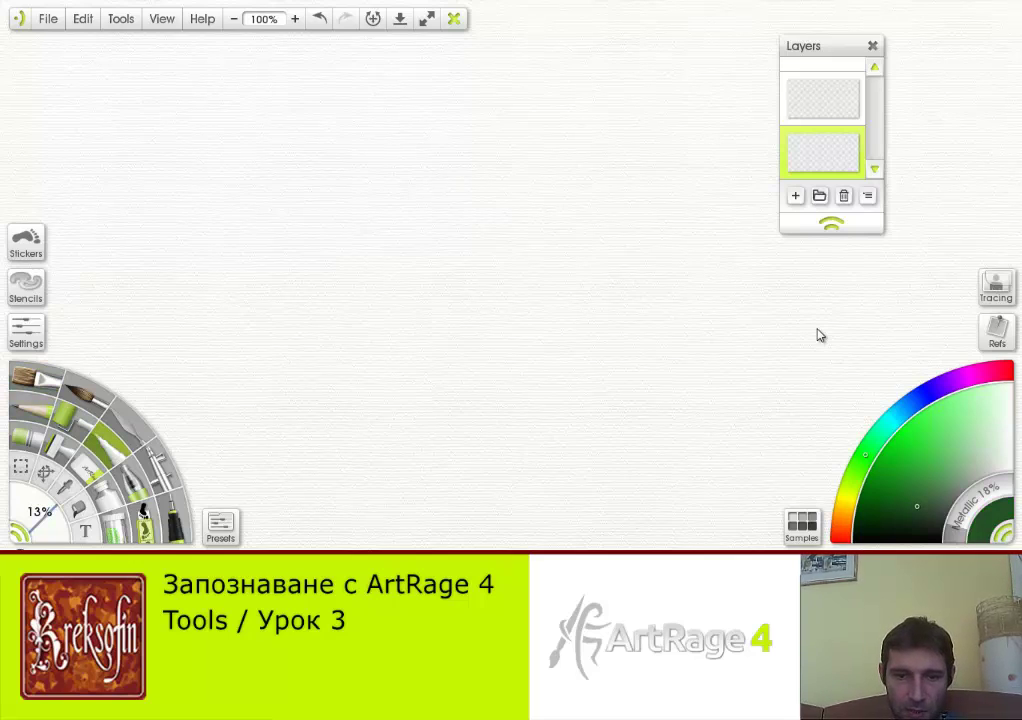
{"action": "left_click_drag", "start_coordinate": [449, 284], "coordinate": [480, 360]}
{"action": "key", "text": "ctrl+z"}
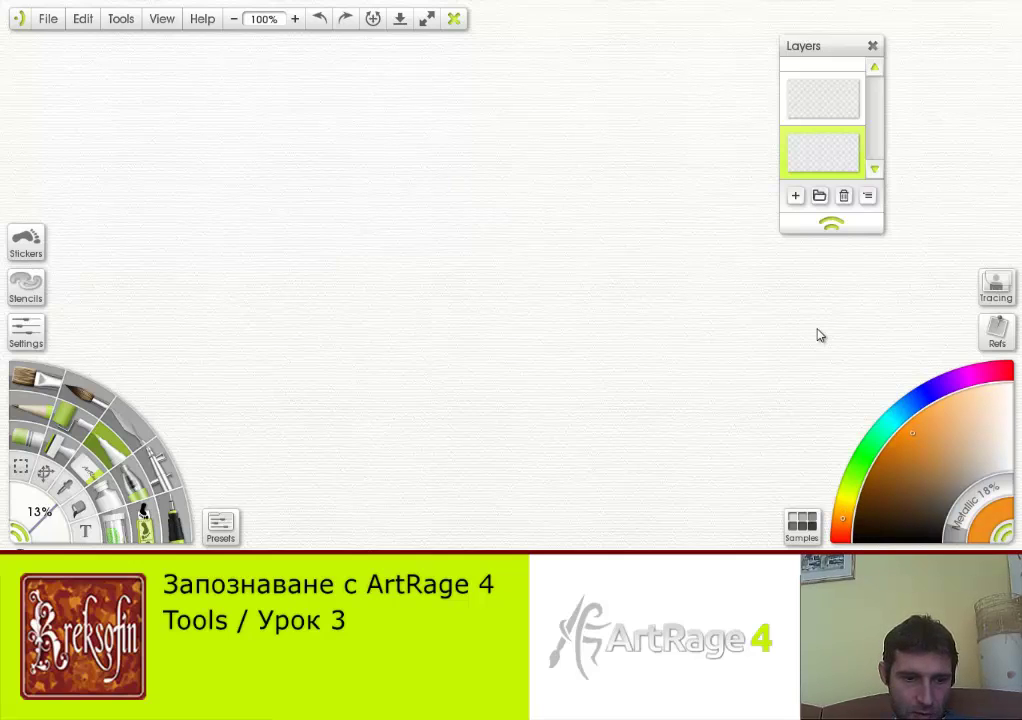
{"action": "left_click_drag", "start_coordinate": [437, 242], "coordinate": [404, 354]}
{"action": "mouse_move", "coordinate": [460, 282]}
{"action": "left_mouse_down"}
{"action": "mouse_move", "coordinate": [470, 395]}
{"action": "mouse_move", "coordinate": [494, 425]}
{"action": "left_mouse_up"}
{"action": "key", "text": "ctrl+z"}
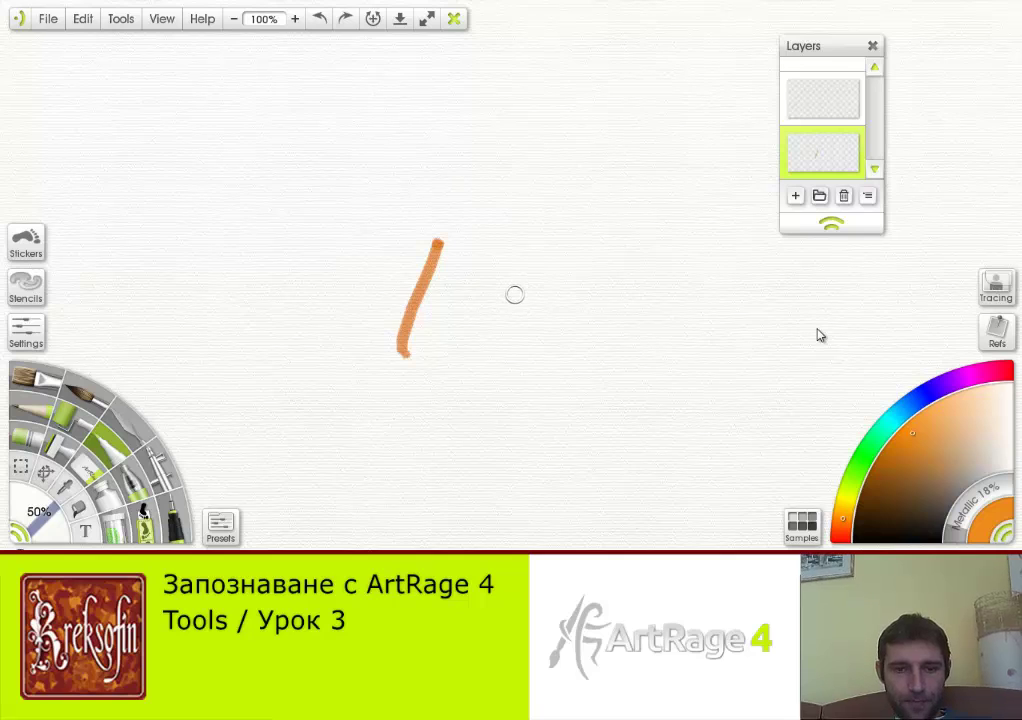
{"action": "key", "text": "ctrl+z"}
- Turn on Paint Symmetry for the emptied canvas
{"action": "left_click", "coordinate": [373, 19]}
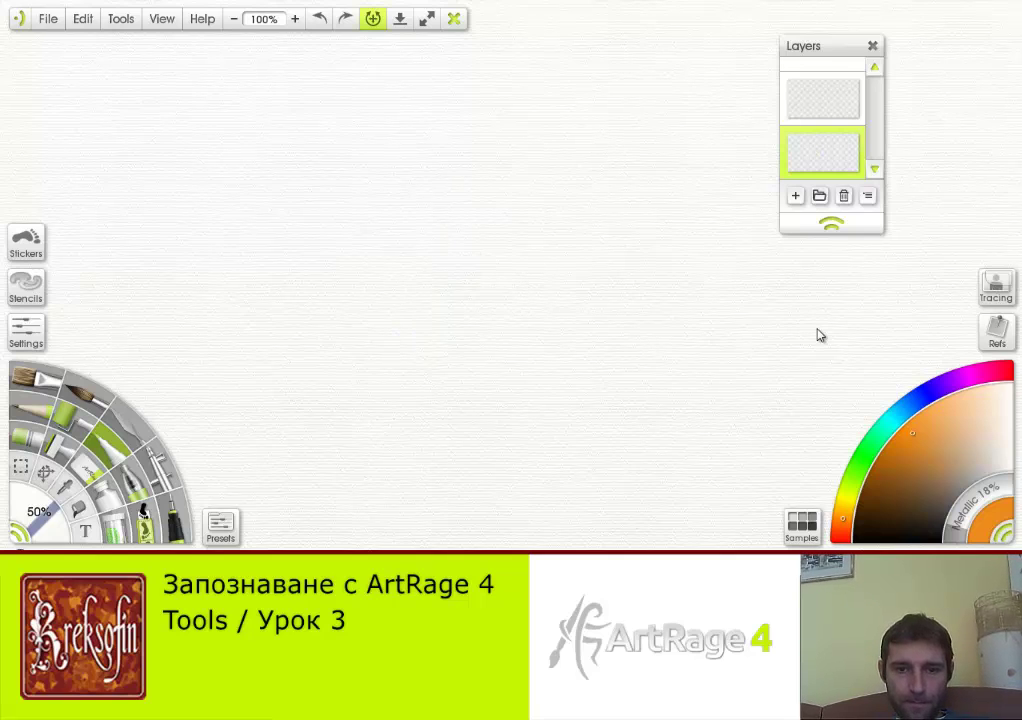
{"action": "left_click_drag", "start_coordinate": [515, 247], "coordinate": [498, 205]}
{"action": "scroll", "coordinate": [498, 205], "scroll_direction": "down", "scroll_amount": 2}
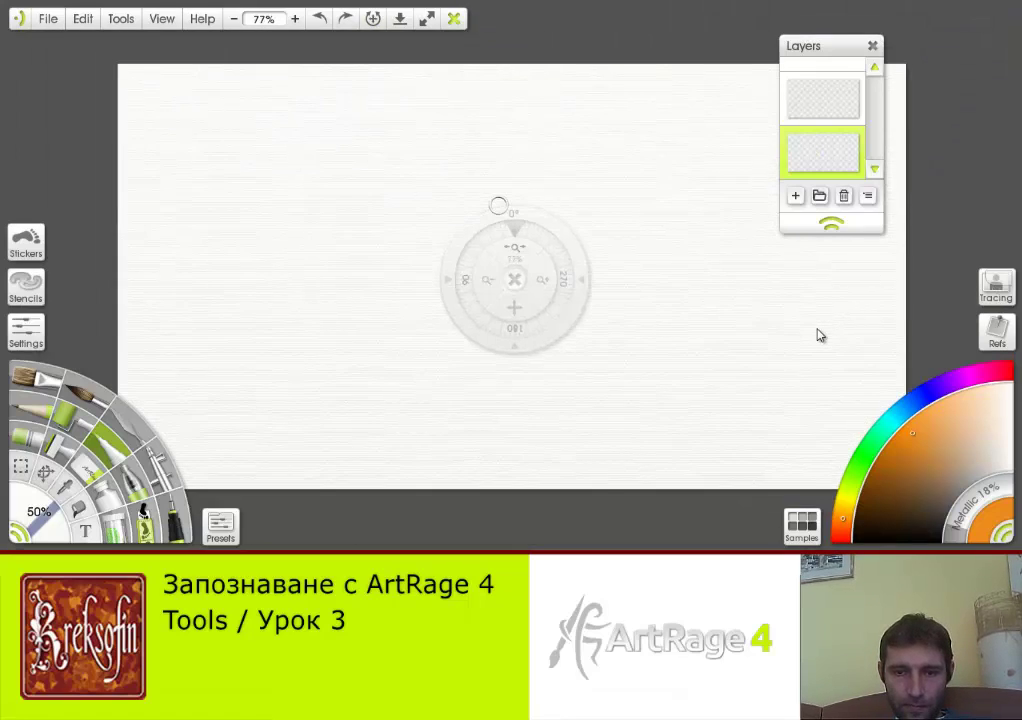
{"action": "scroll", "coordinate": [498, 205], "scroll_direction": "up", "scroll_amount": 3}
{"action": "scroll", "coordinate": [498, 205], "scroll_direction": "down", "scroll_amount": 1}
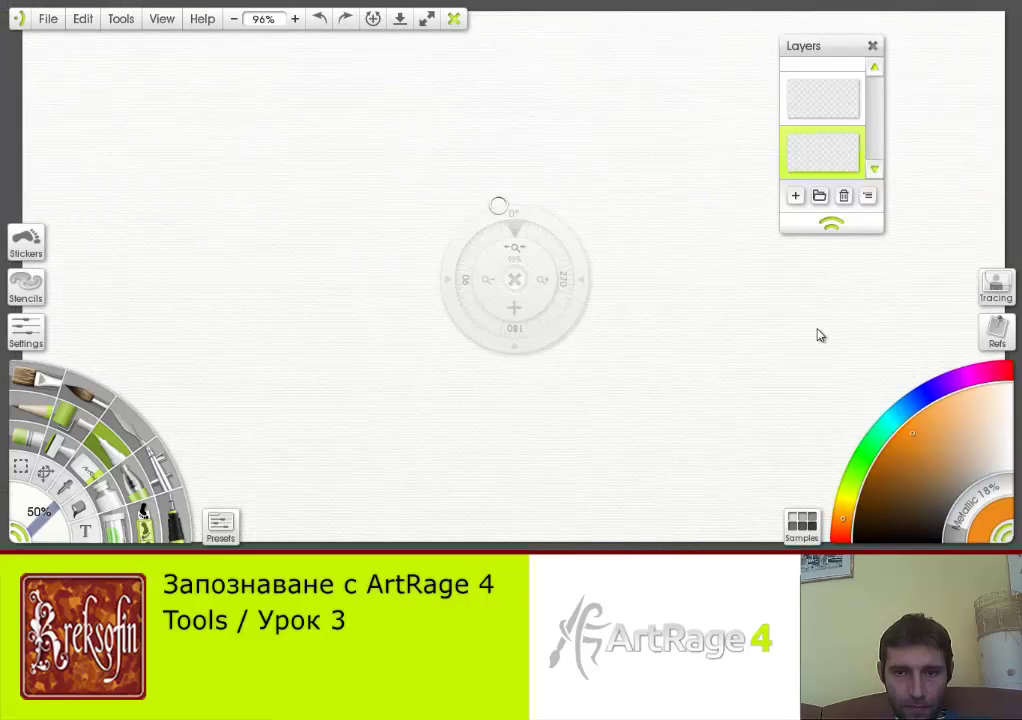
{"action": "key", "text": "space"}
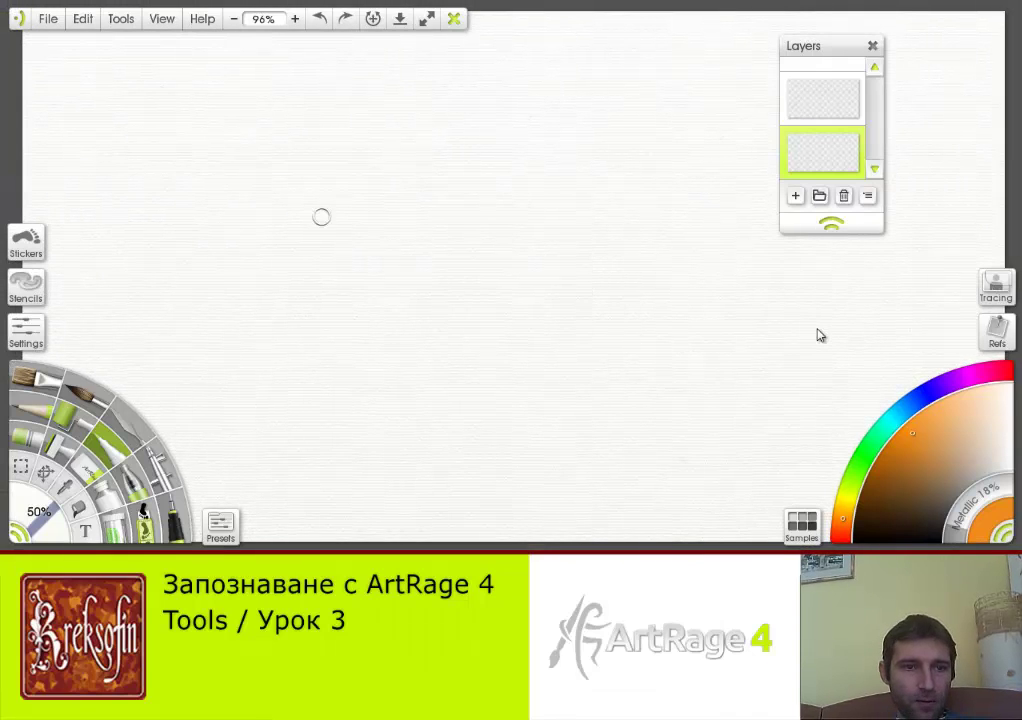
{"action": "left_click", "coordinate": [120, 19]}
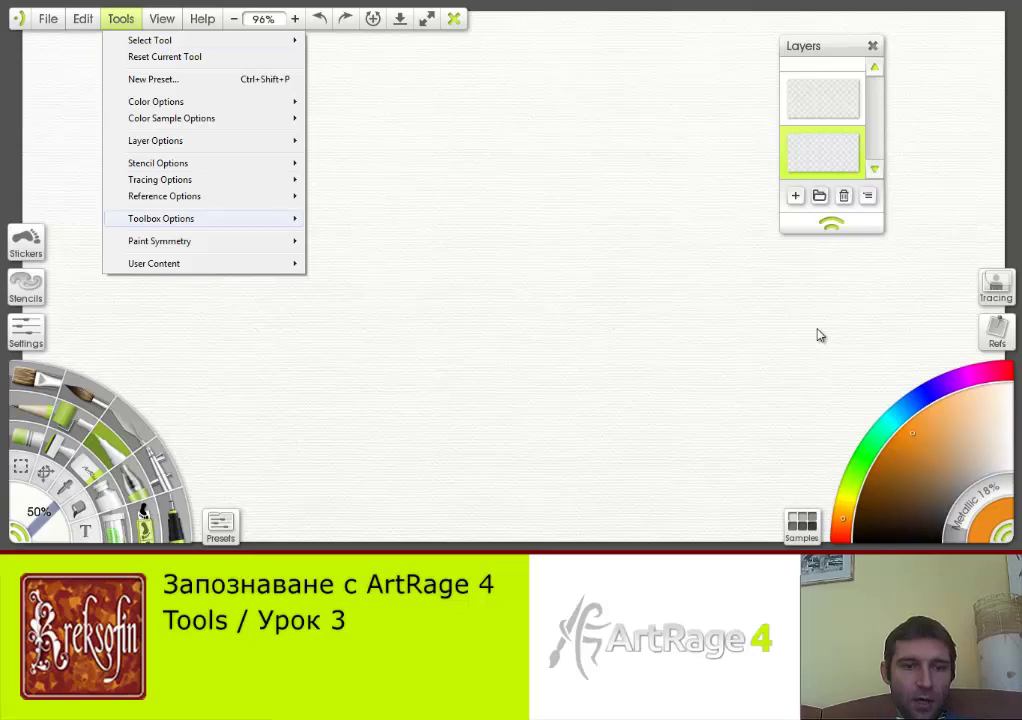
{"action": "key", "text": "Right"}
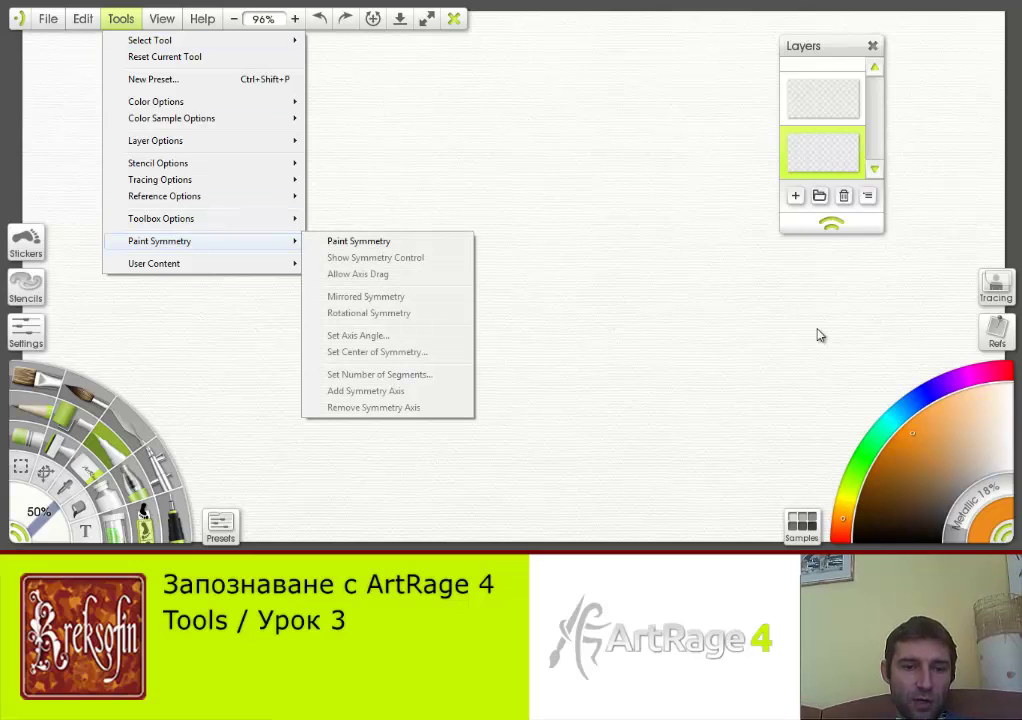
{"action": "key", "text": "Return"}
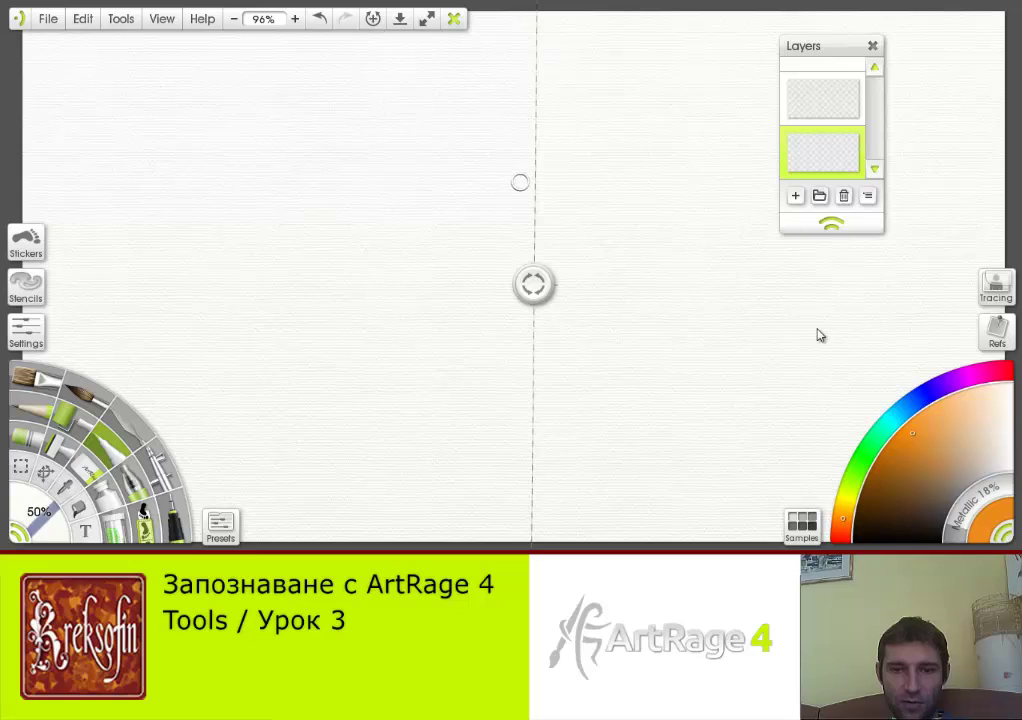
- Draw an orange mask-like face across the symmetry axis, with the head outline, brows, eyes, cheeks and mouth mirrored
{"action": "mouse_move", "coordinate": [535, 174]}
{"action": "left_mouse_down"}
{"action": "mouse_move", "coordinate": [484, 187]}
{"action": "mouse_move", "coordinate": [545, 173]}
{"action": "mouse_move", "coordinate": [449, 208]}
{"action": "mouse_move", "coordinate": [536, 180]}
{"action": "left_mouse_up"}
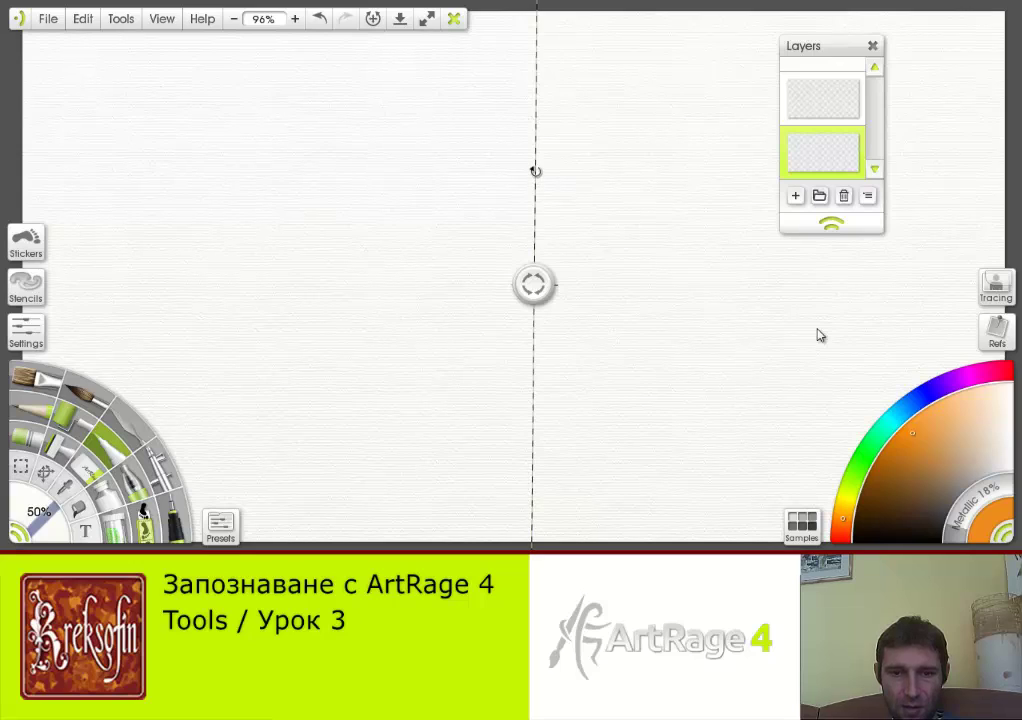
{"action": "mouse_move", "coordinate": [518, 157]}
{"action": "left_mouse_down"}
{"action": "mouse_move", "coordinate": [440, 201]}
{"action": "mouse_move", "coordinate": [443, 218]}
{"action": "mouse_move", "coordinate": [466, 204]}
{"action": "mouse_move", "coordinate": [518, 212]}
{"action": "mouse_move", "coordinate": [507, 241]}
{"action": "mouse_move", "coordinate": [452, 245]}
{"action": "mouse_move", "coordinate": [445, 275]}
{"action": "mouse_move", "coordinate": [496, 327]}
{"action": "mouse_move", "coordinate": [491, 357]}
{"action": "mouse_move", "coordinate": [506, 409]}
{"action": "mouse_move", "coordinate": [535, 431]}
{"action": "mouse_move", "coordinate": [574, 423]}
{"action": "mouse_move", "coordinate": [619, 374]}
{"action": "mouse_move", "coordinate": [666, 281]}
{"action": "mouse_move", "coordinate": [678, 212]}
{"action": "mouse_move", "coordinate": [665, 162]}
{"action": "mouse_move", "coordinate": [624, 119]}
{"action": "mouse_move", "coordinate": [533, 97]}
{"action": "left_mouse_up"}
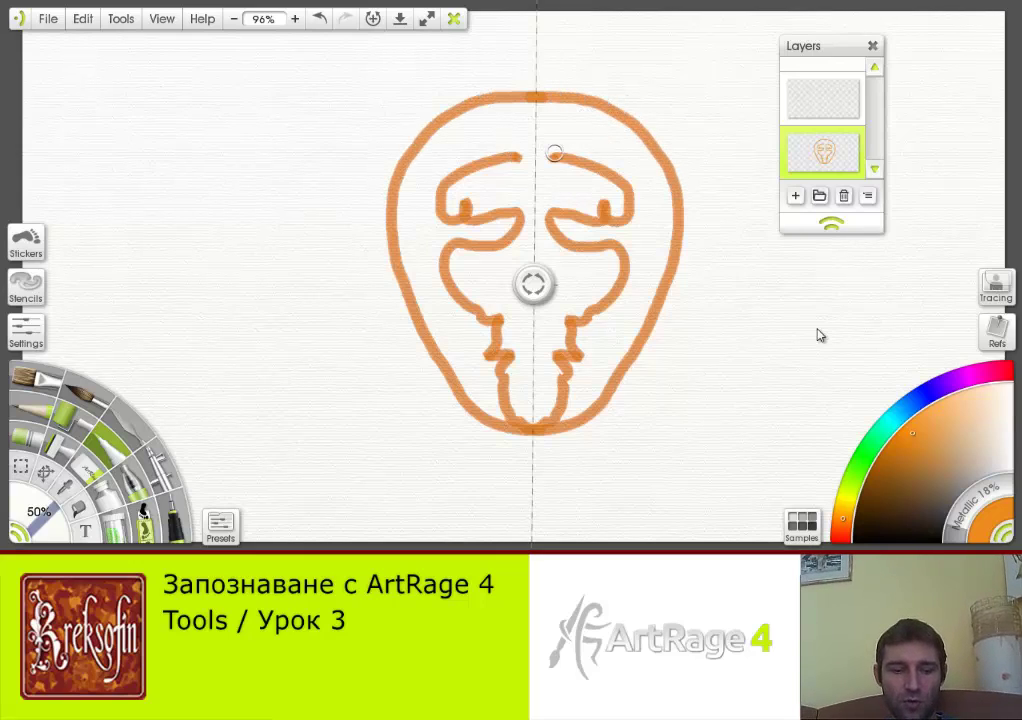
- Reset the canvas scale
{"action": "right_click", "coordinate": [532, 284]}
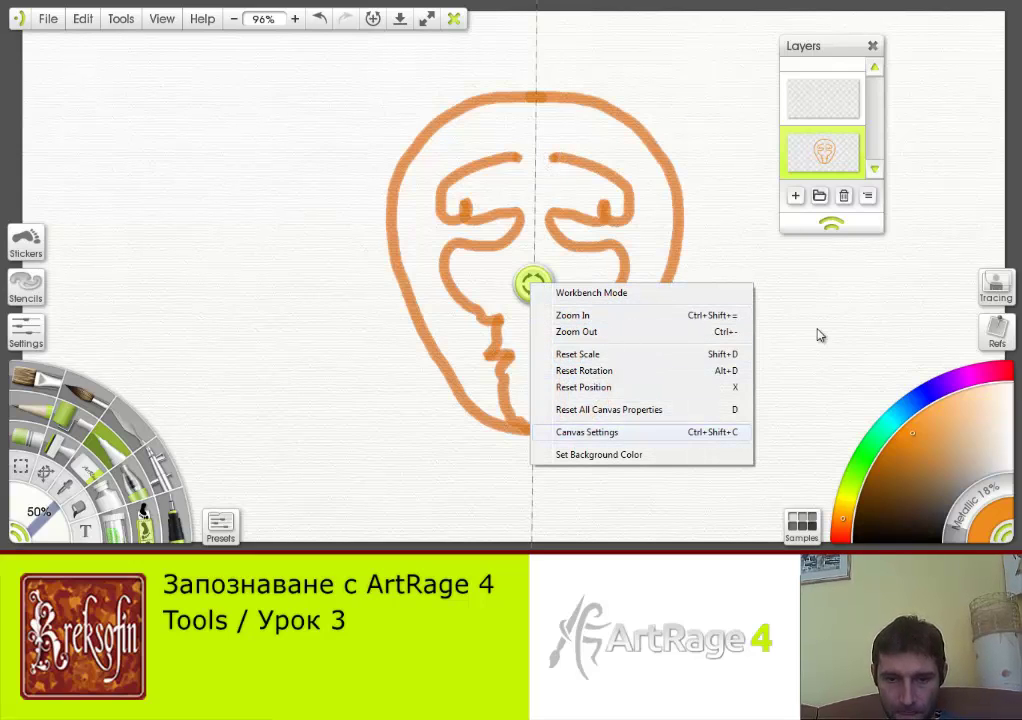
{"action": "key", "text": "Up"}
{"action": "key", "text": "Up"}
{"action": "key", "text": "Up"}
{"action": "key", "text": "Up"}
{"action": "key", "text": "Up"}
{"action": "key", "text": "Up"}
{"action": "key", "text": "Up"}
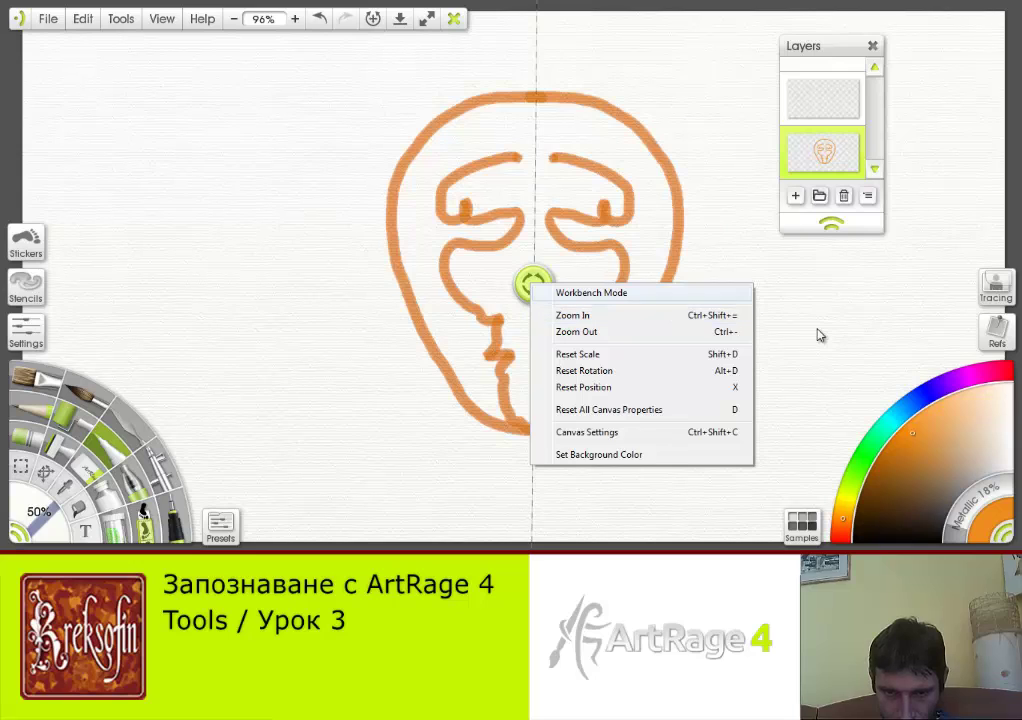
{"action": "key", "text": "Down"}
{"action": "key", "text": "Down"}
{"action": "key", "text": "Down"}
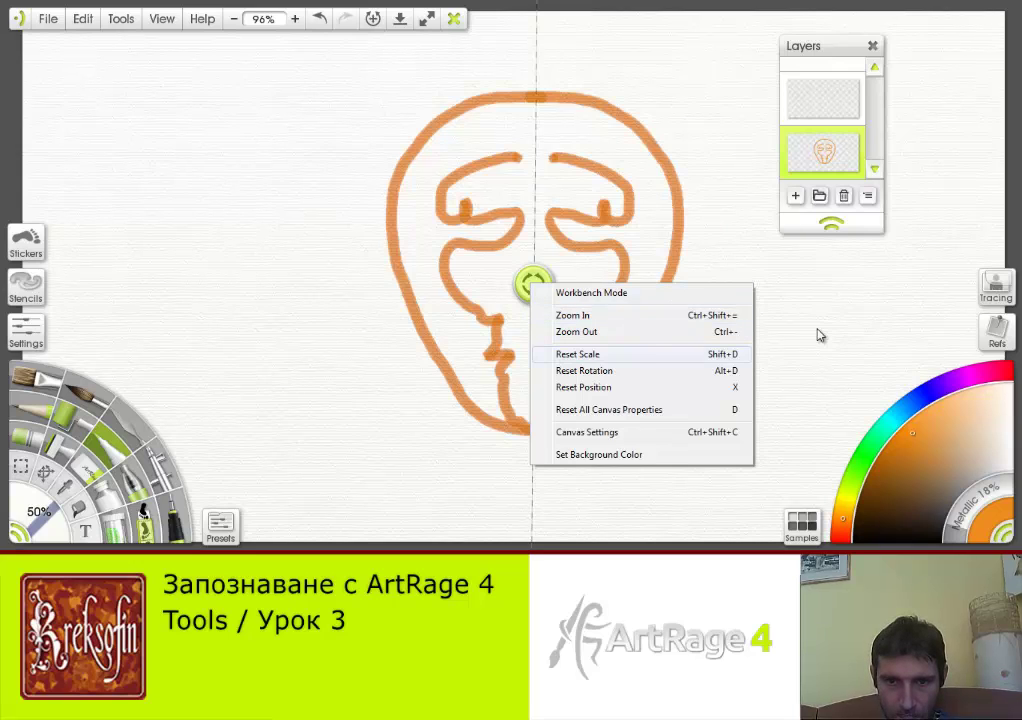
{"action": "key", "text": "Return"}
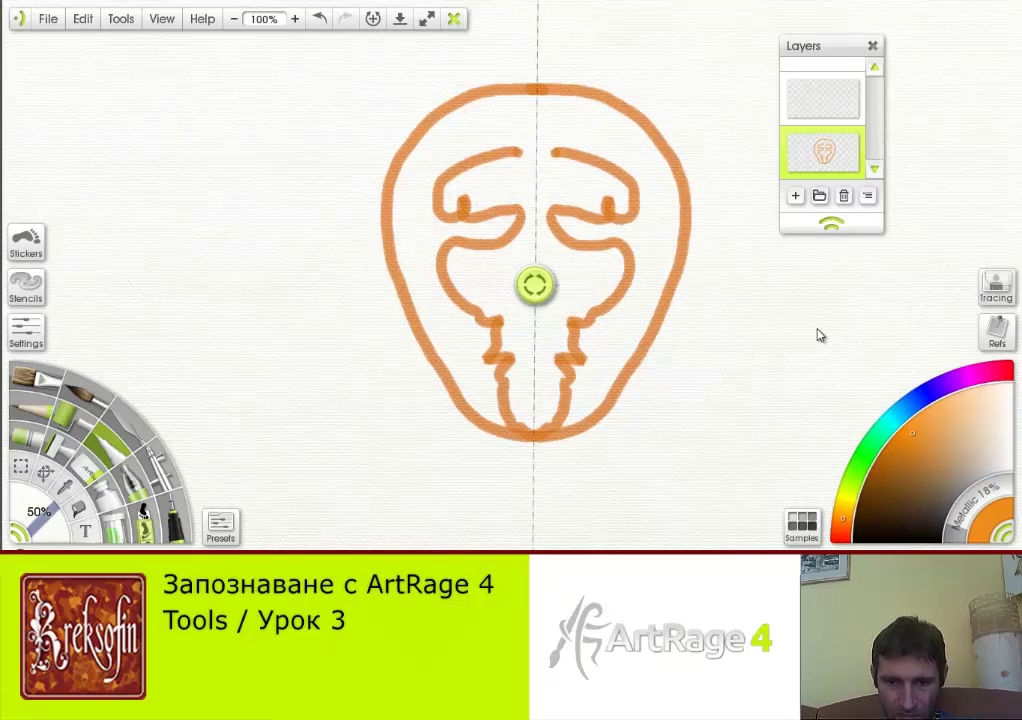
- Set the paint symmetry axis angle to 0 degrees
{"action": "right_click", "coordinate": [536, 285]}
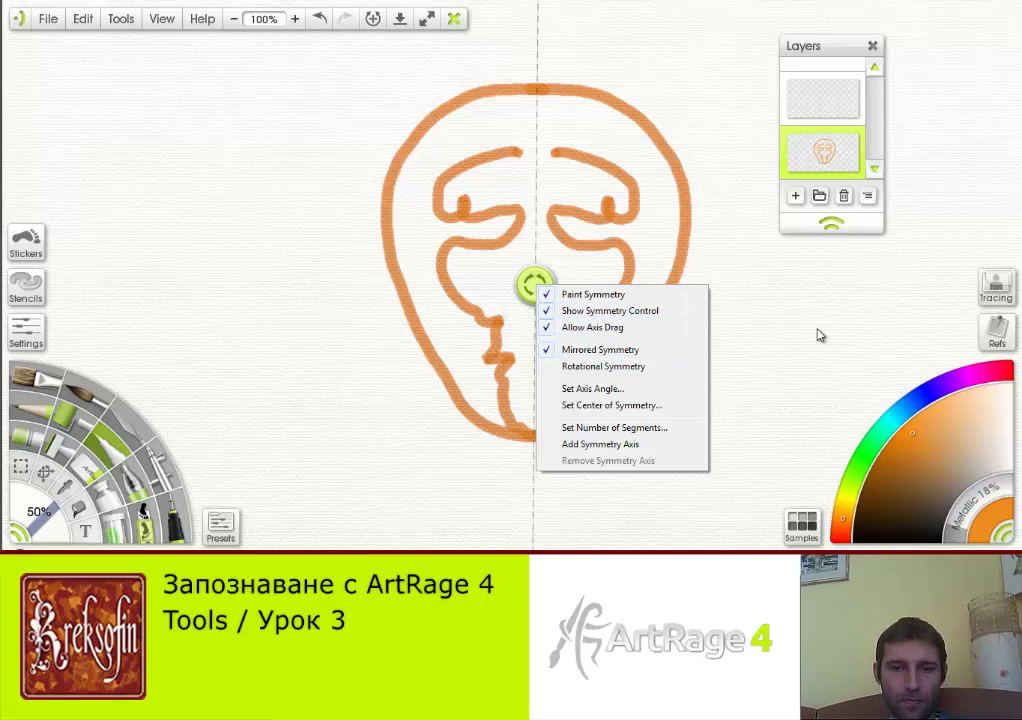
{"action": "left_click", "coordinate": [268, 145]}
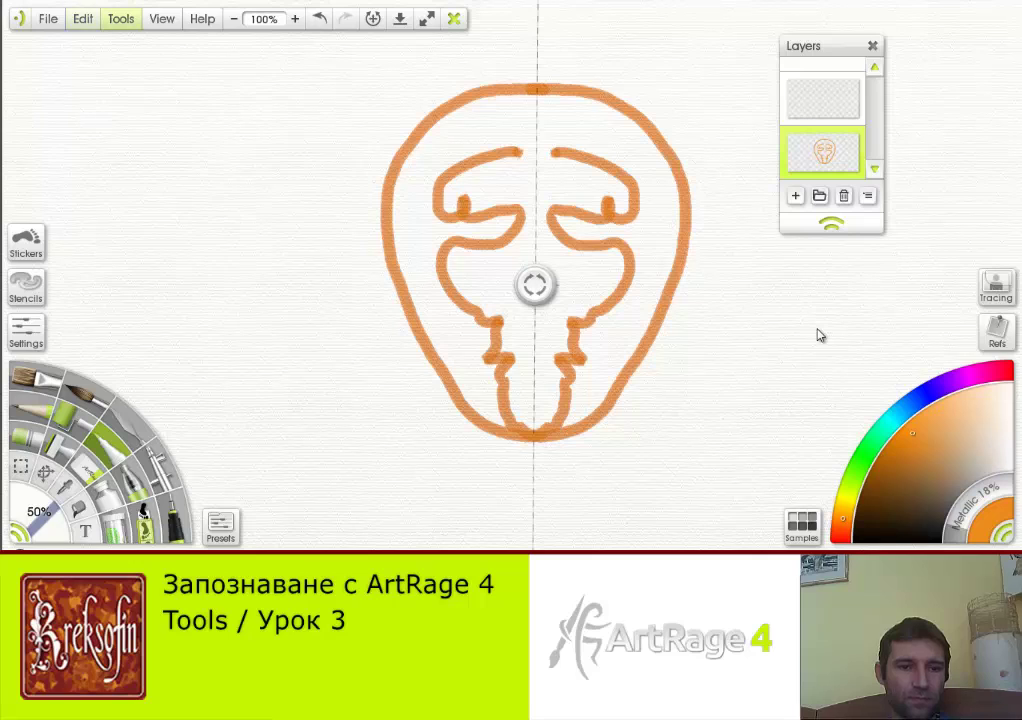
{"action": "left_click", "coordinate": [120, 18]}
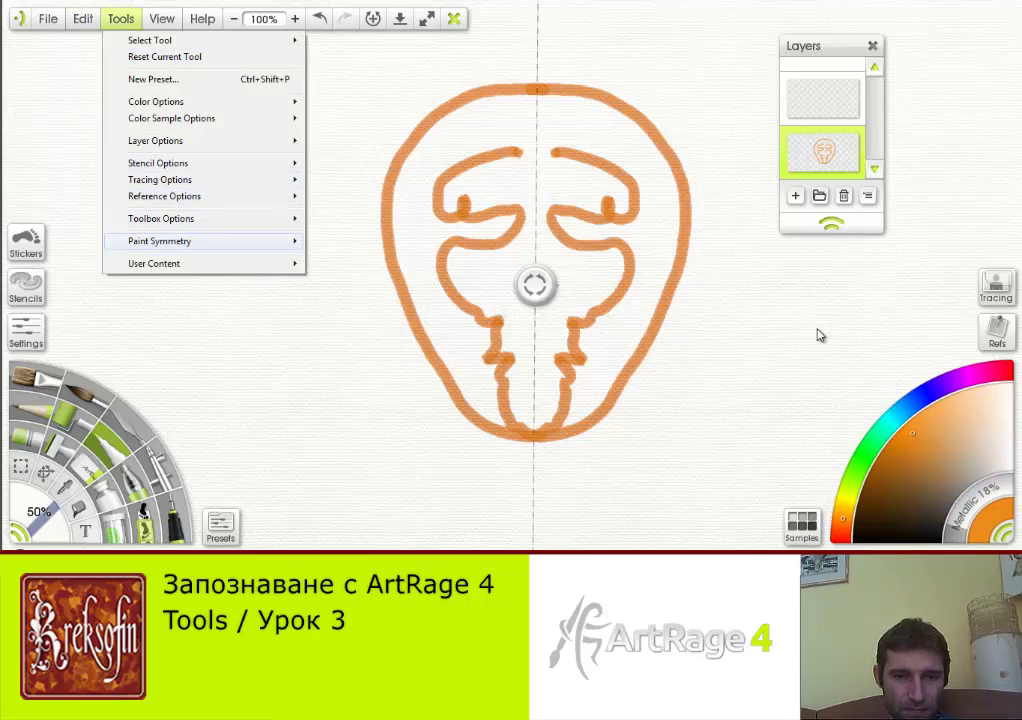
{"action": "mouse_move", "coordinate": [160, 241]}
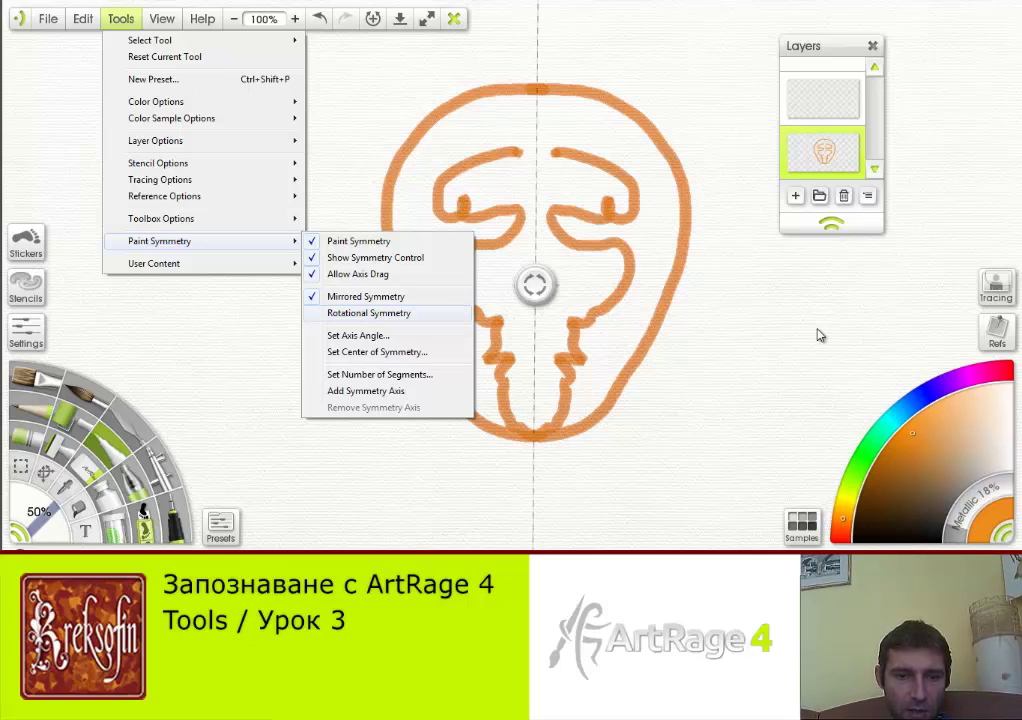
{"action": "left_click", "coordinate": [358, 335]}
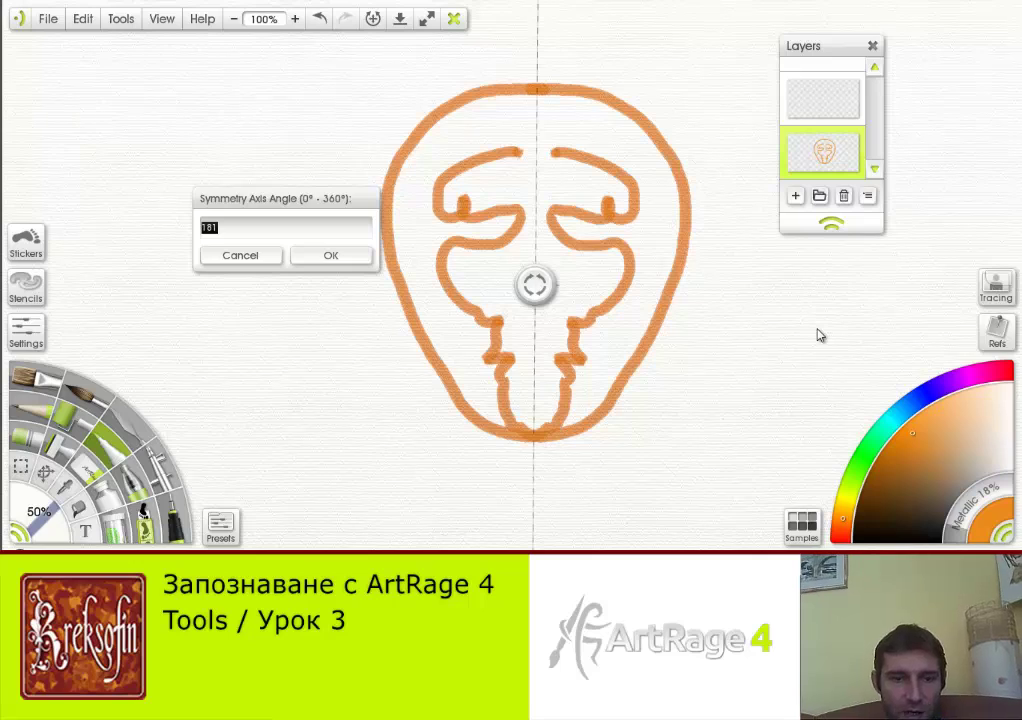
{"action": "type", "text": "0"}
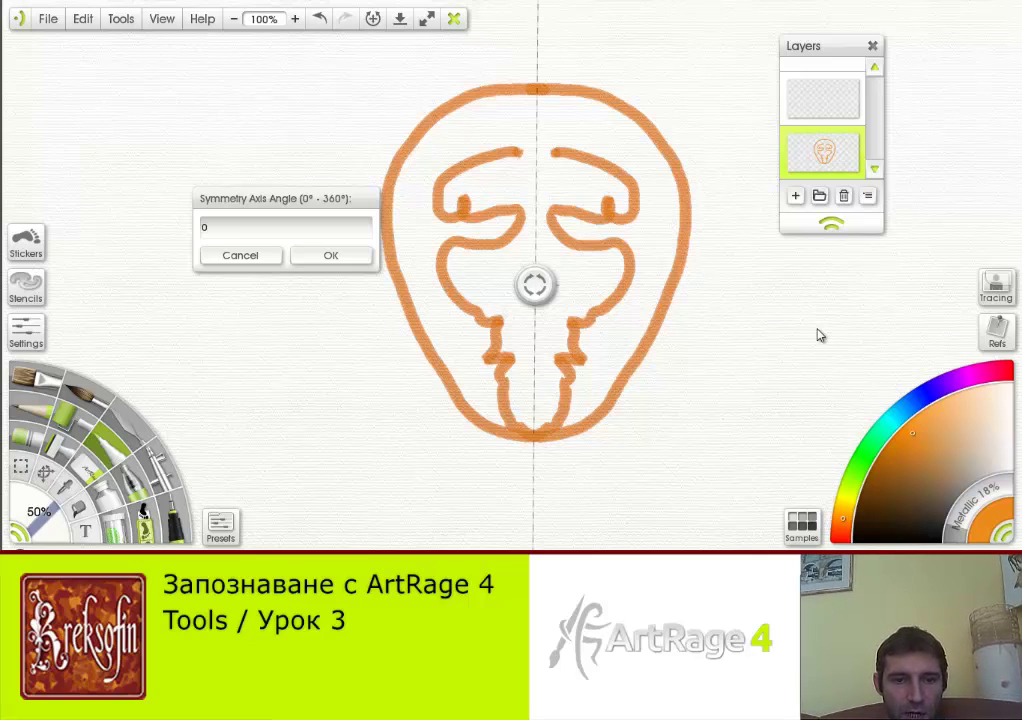
{"action": "left_click", "coordinate": [330, 255]}
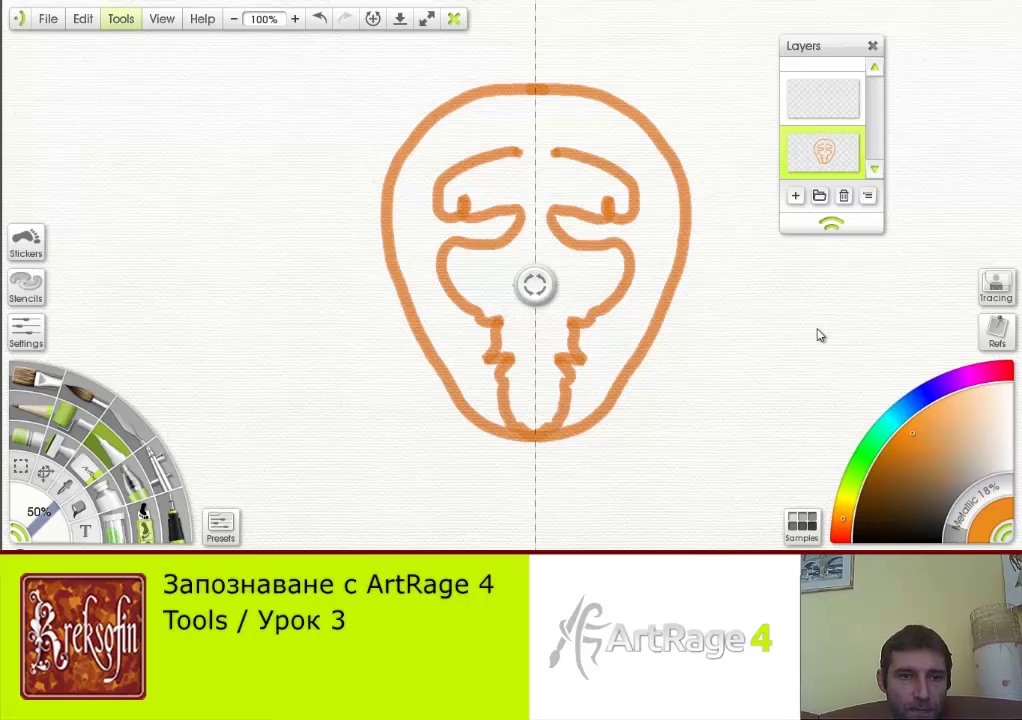
- Set the number of paint symmetry segments to 6
{"action": "left_click", "coordinate": [121, 18]}
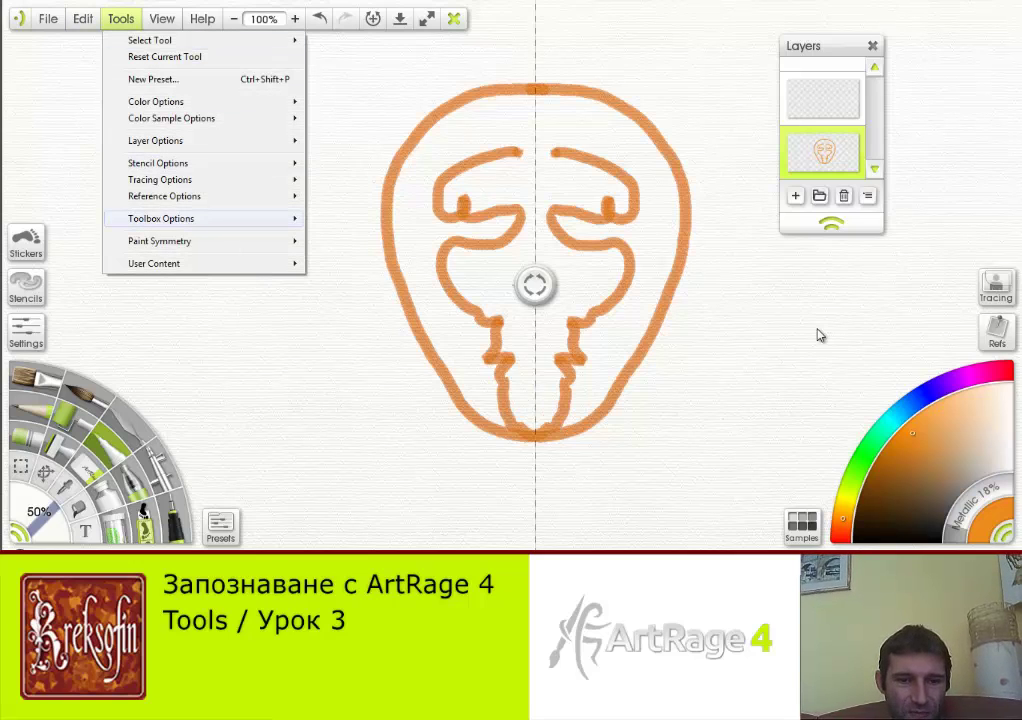
{"action": "mouse_move", "coordinate": [165, 218]}
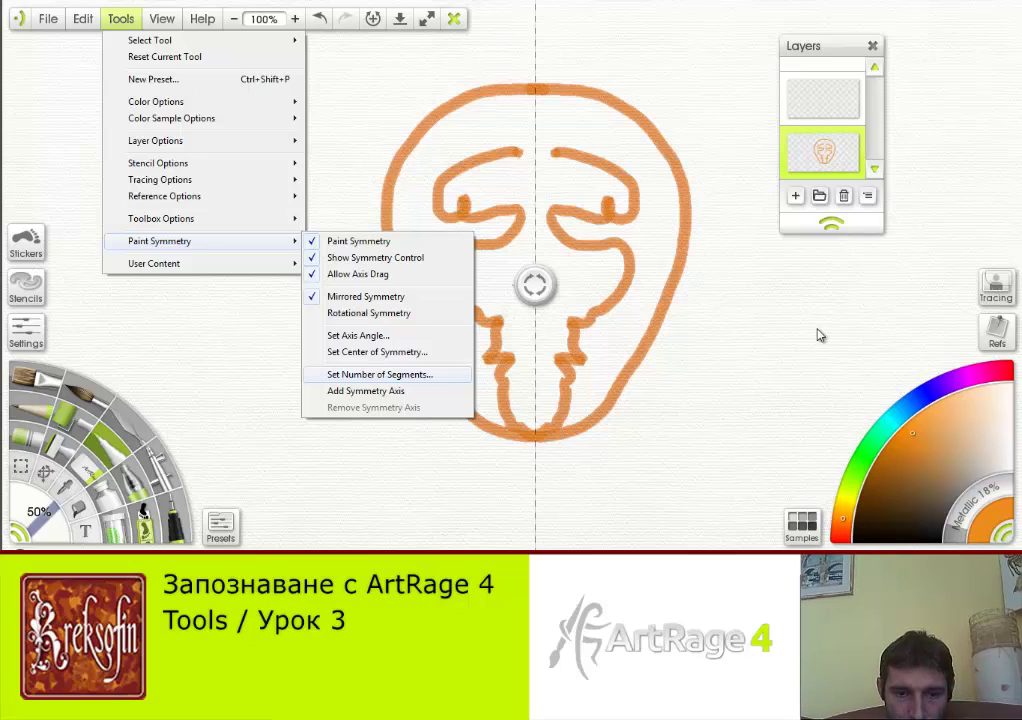
{"action": "key", "text": "Return"}
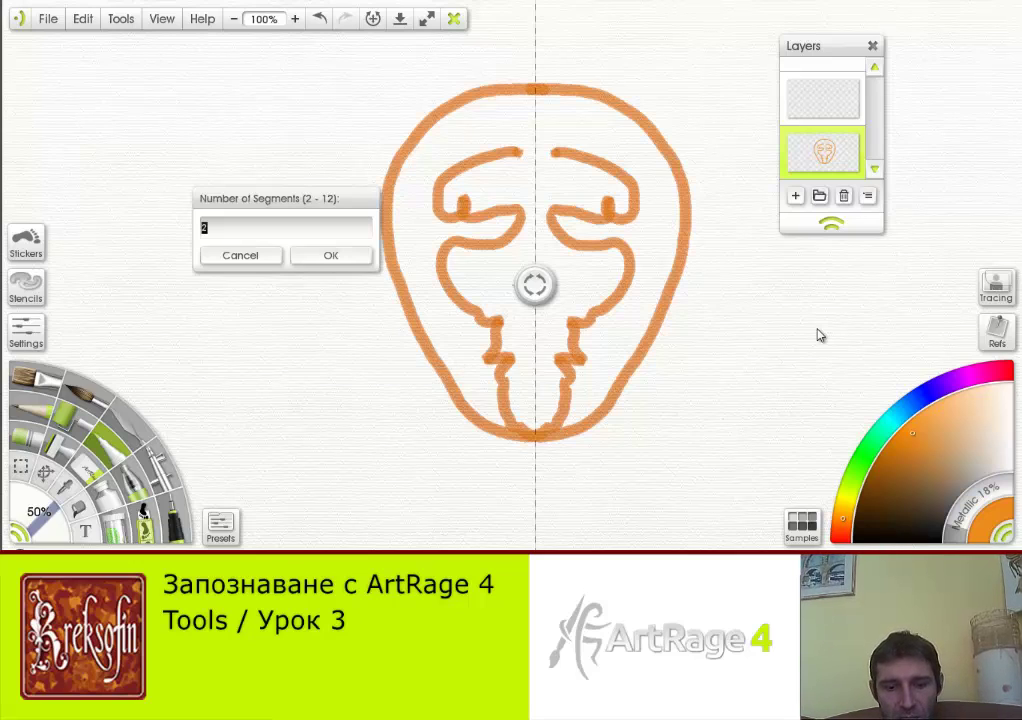
{"action": "type", "text": "6"}
{"action": "left_click", "coordinate": [333, 255]}
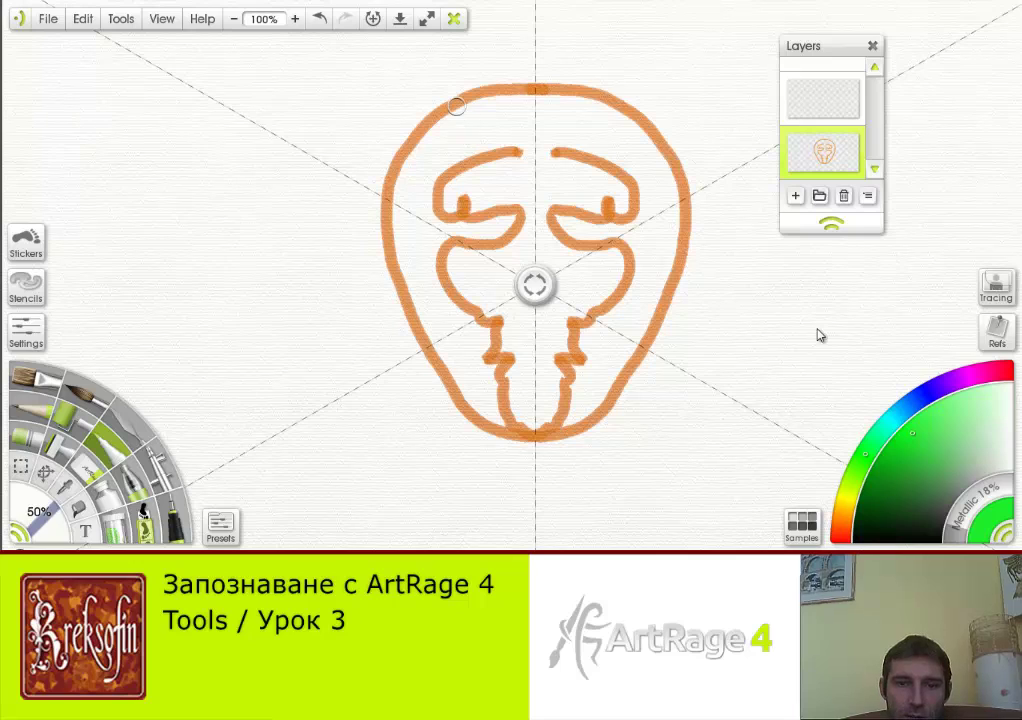
- Draw green curled ornaments over the face and surround it with a magenta ring, curls and small petal shapes
{"action": "mouse_move", "coordinate": [467, 126]}
{"action": "left_mouse_down"}
{"action": "mouse_move", "coordinate": [530, 118]}
{"action": "mouse_move", "coordinate": [536, 268]}
{"action": "mouse_move", "coordinate": [594, 263]}
{"action": "mouse_move", "coordinate": [601, 237]}
{"action": "left_mouse_up"}
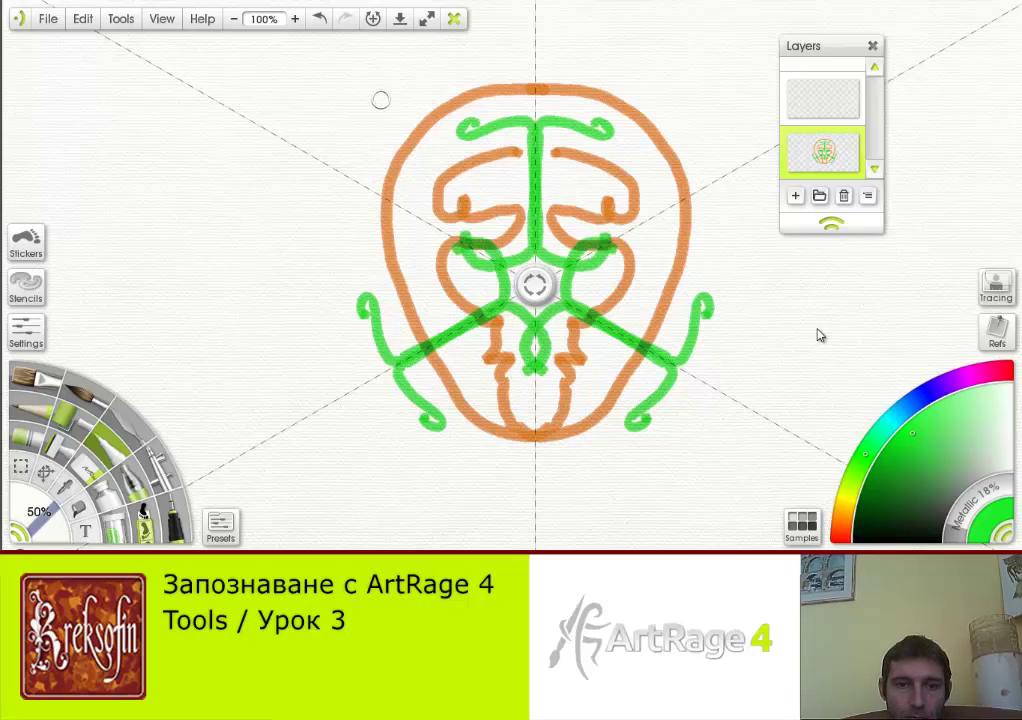
{"action": "left_click_drag", "start_coordinate": [865, 454], "coordinate": [976, 374]}
{"action": "mouse_move", "coordinate": [386, 100]}
{"action": "left_mouse_down"}
{"action": "mouse_move", "coordinate": [299, 135]}
{"action": "mouse_move", "coordinate": [330, 168]}
{"action": "mouse_move", "coordinate": [319, 298]}
{"action": "mouse_move", "coordinate": [328, 353]}
{"action": "mouse_move", "coordinate": [342, 379]}
{"action": "mouse_move", "coordinate": [378, 370]}
{"action": "left_mouse_up"}
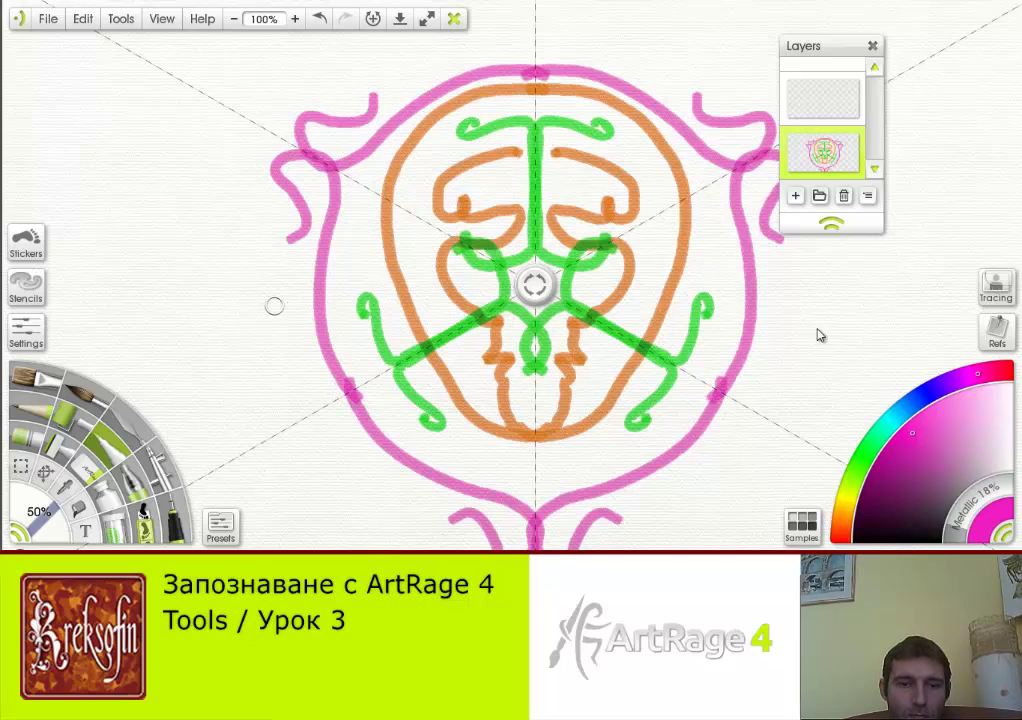
{"action": "mouse_move", "coordinate": [274, 305]}
{"action": "left_mouse_down"}
{"action": "mouse_move", "coordinate": [253, 361]}
{"action": "mouse_move", "coordinate": [218, 318]}
{"action": "mouse_move", "coordinate": [243, 289]}
{"action": "mouse_move", "coordinate": [288, 270]}
{"action": "mouse_move", "coordinate": [299, 326]}
{"action": "mouse_move", "coordinate": [292, 361]}
{"action": "mouse_move", "coordinate": [277, 344]}
{"action": "mouse_move", "coordinate": [277, 298]}
{"action": "left_mouse_up"}
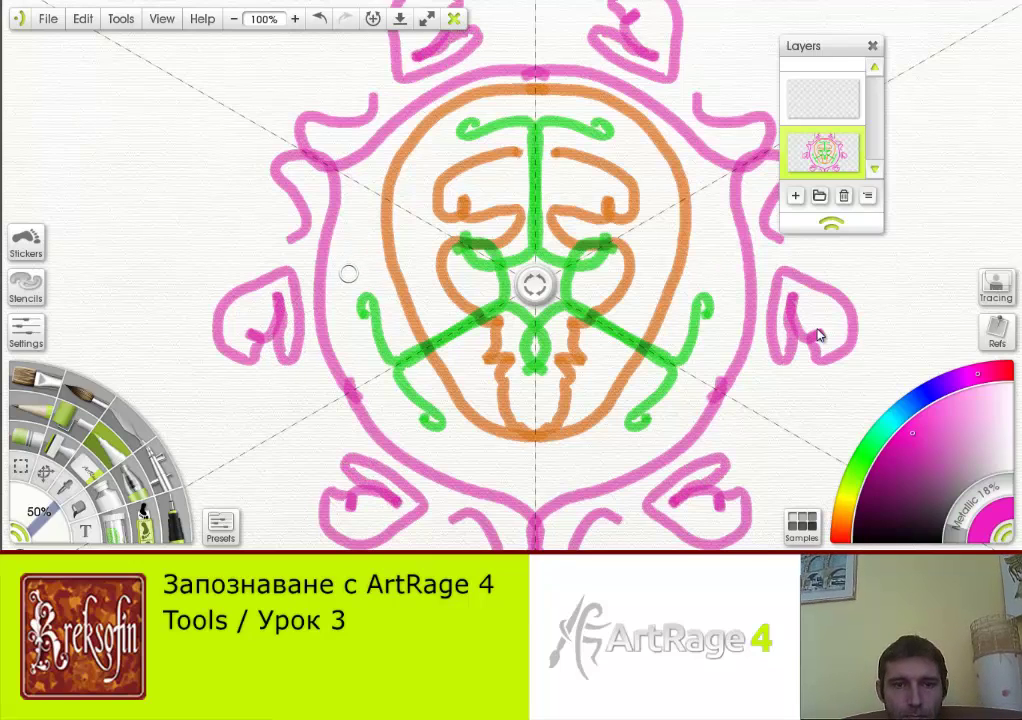
- Extend the symmetrical pattern towards the canvas edges with large magenta lobes and short magenta dashes
{"action": "left_click", "coordinate": [373, 18]}
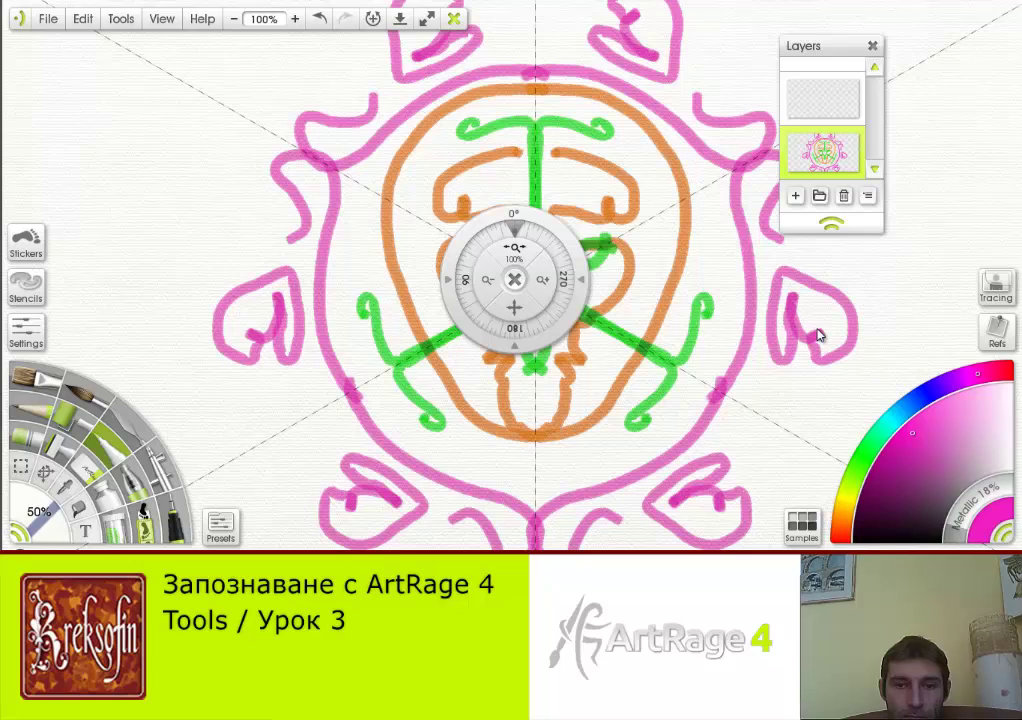
{"action": "scroll", "coordinate": [818, 335], "scroll_direction": "down", "scroll_amount": 5}
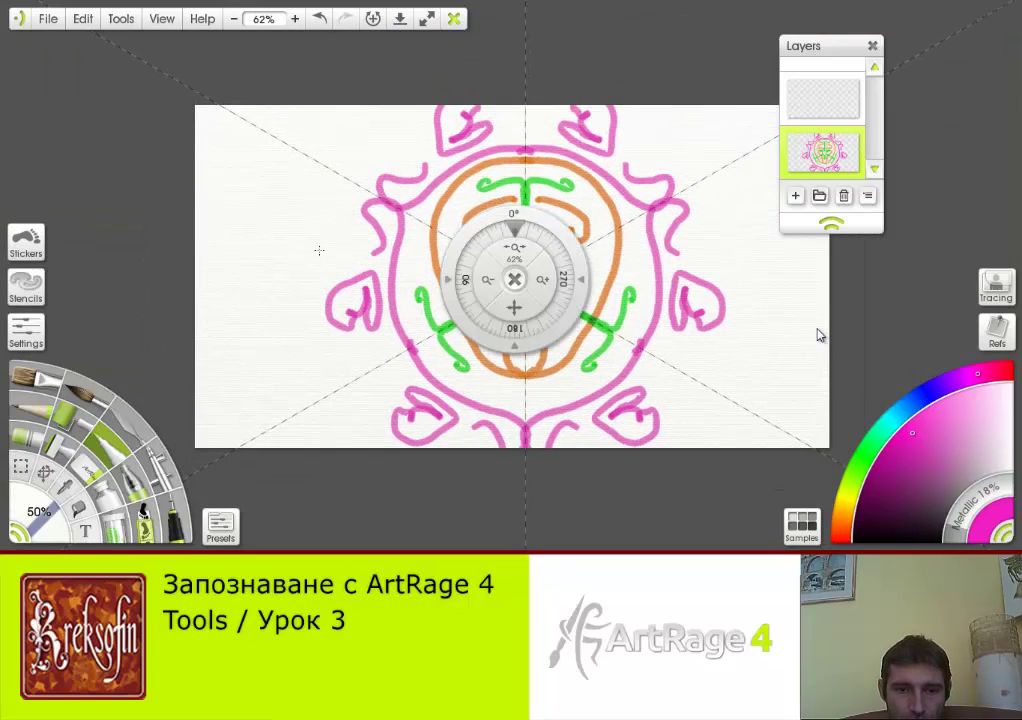
{"action": "mouse_move", "coordinate": [319, 250]}
{"action": "left_mouse_down"}
{"action": "mouse_move", "coordinate": [300, 256]}
{"action": "mouse_move", "coordinate": [276, 215]}
{"action": "mouse_move", "coordinate": [285, 125]}
{"action": "mouse_move", "coordinate": [333, 218]}
{"action": "left_mouse_up"}
{"action": "left_click_drag", "start_coordinate": [256, 299], "coordinate": [307, 294]}
{"action": "left_click_drag", "start_coordinate": [280, 367], "coordinate": [310, 346]}
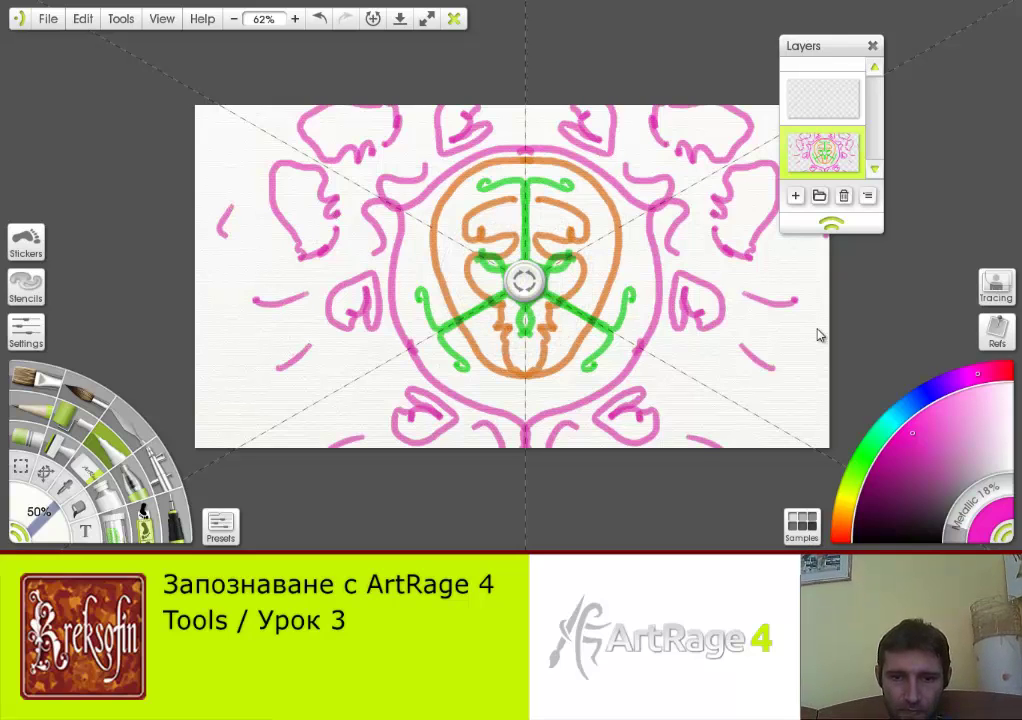
- Tilt the symmetry axes slightly and draw large magenta loops and orange curves and circles over the pattern
{"action": "mouse_move", "coordinate": [526, 206]}
{"action": "left_mouse_down"}
{"action": "mouse_move", "coordinate": [568, 232]}
{"action": "mouse_move", "coordinate": [397, 351]}
{"action": "mouse_move", "coordinate": [348, 320]}
{"action": "mouse_move", "coordinate": [368, 197]}
{"action": "left_mouse_up"}
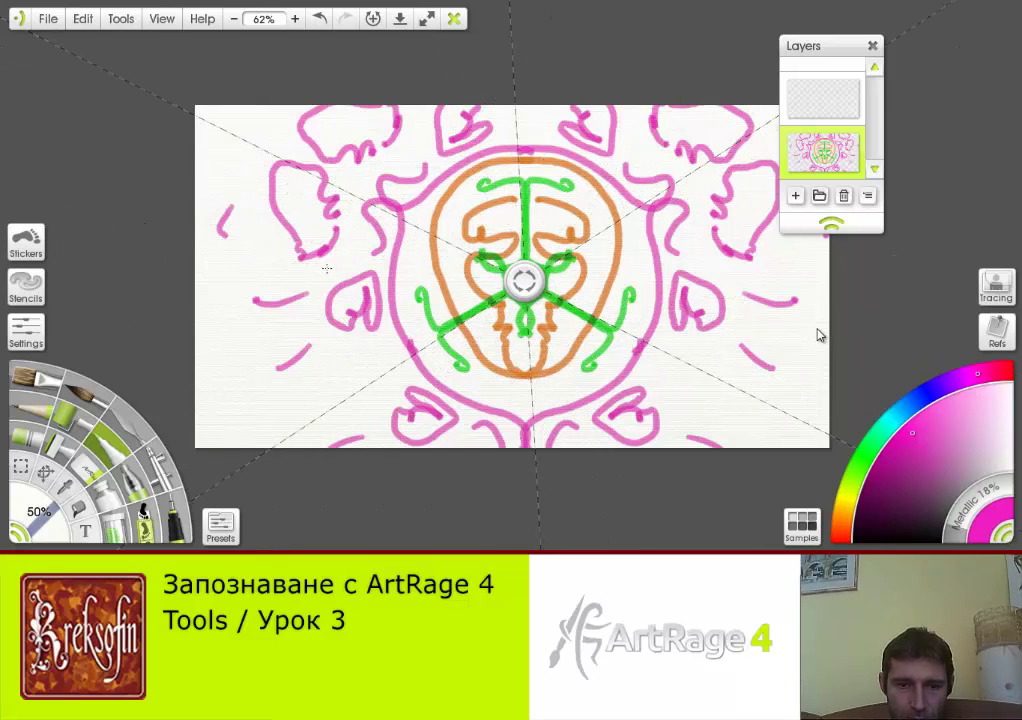
{"action": "mouse_move", "coordinate": [329, 259]}
{"action": "left_mouse_down"}
{"action": "mouse_move", "coordinate": [319, 320]}
{"action": "mouse_move", "coordinate": [413, 371]}
{"action": "mouse_move", "coordinate": [463, 366]}
{"action": "left_mouse_up"}
{"action": "left_click_drag", "start_coordinate": [880, 425], "coordinate": [843, 516]}
{"action": "mouse_move", "coordinate": [333, 253]}
{"action": "left_mouse_down"}
{"action": "mouse_move", "coordinate": [297, 337]}
{"action": "mouse_move", "coordinate": [244, 268]}
{"action": "mouse_move", "coordinate": [364, 263]}
{"action": "mouse_move", "coordinate": [524, 283]}
{"action": "mouse_move", "coordinate": [568, 309]}
{"action": "left_mouse_up"}
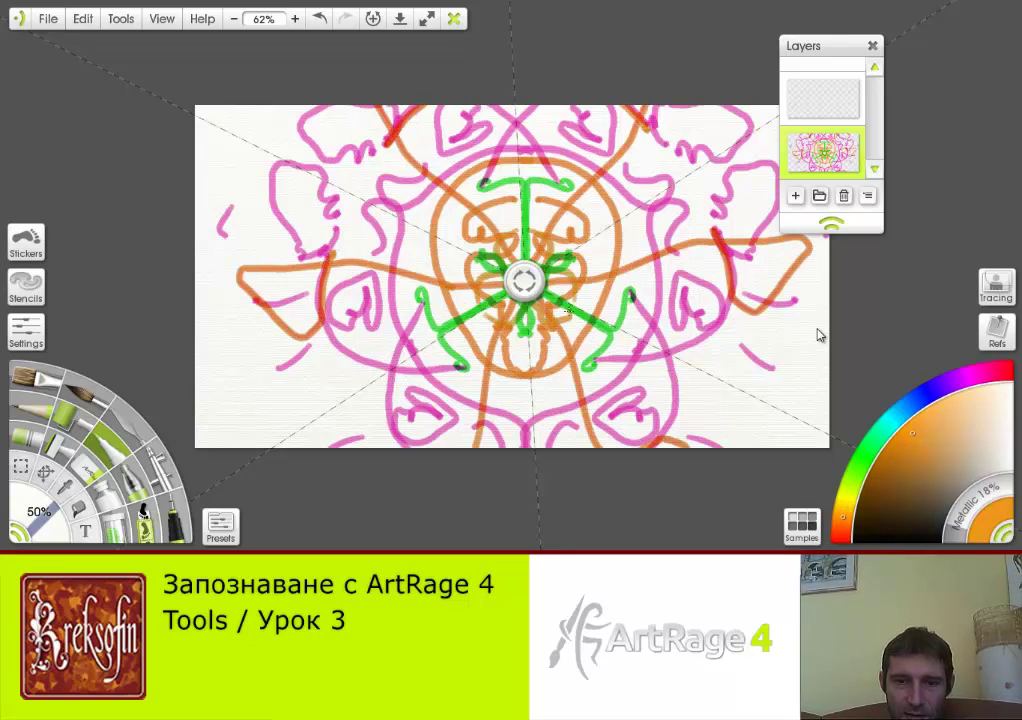
{"action": "mouse_move", "coordinate": [436, 217]}
{"action": "left_mouse_down"}
{"action": "mouse_move", "coordinate": [411, 195]}
{"action": "mouse_move", "coordinate": [400, 248]}
{"action": "mouse_move", "coordinate": [408, 280]}
{"action": "mouse_move", "coordinate": [465, 237]}
{"action": "mouse_move", "coordinate": [437, 210]}
{"action": "left_mouse_up"}
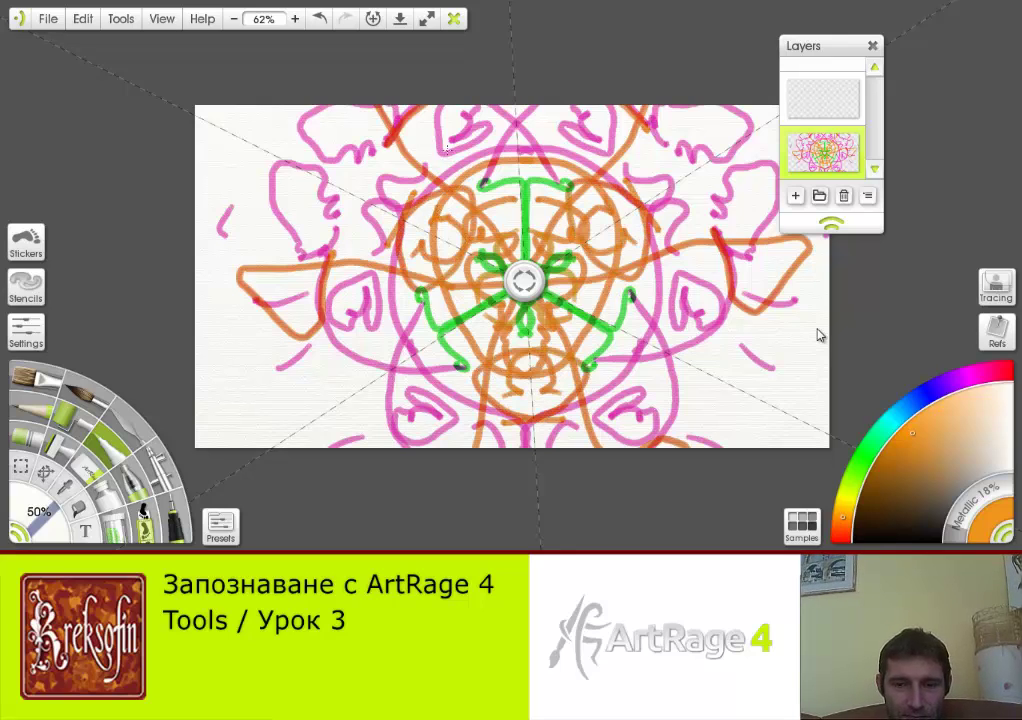
- Add one symmetry axis to the pattern and remove it again
{"action": "left_click", "coordinate": [524, 280]}
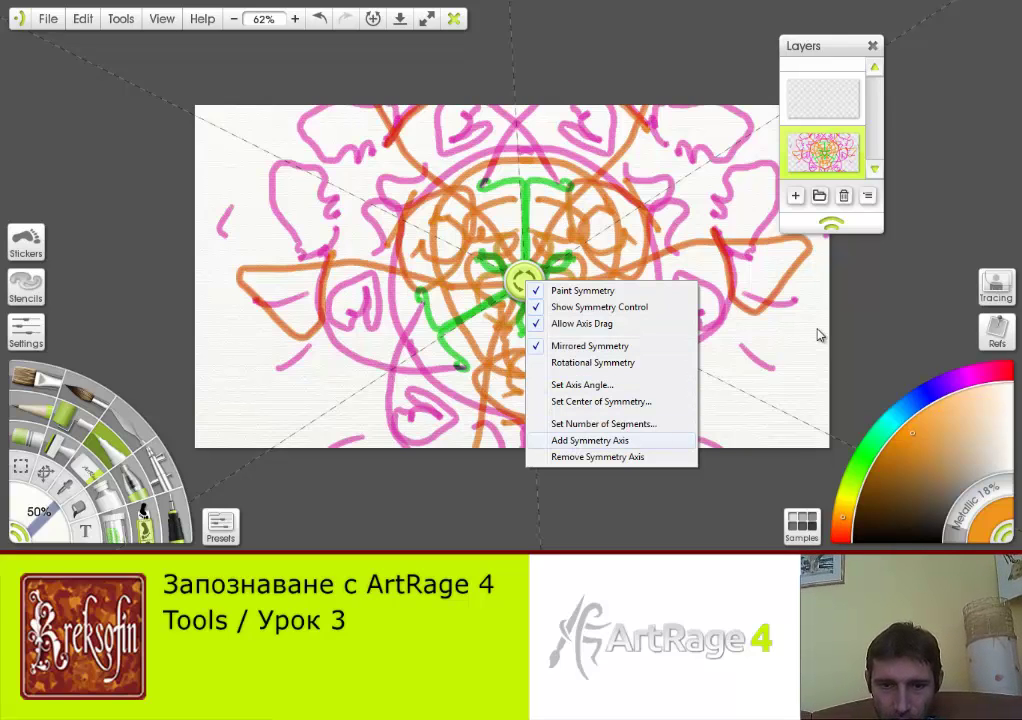
{"action": "left_click", "coordinate": [590, 440]}
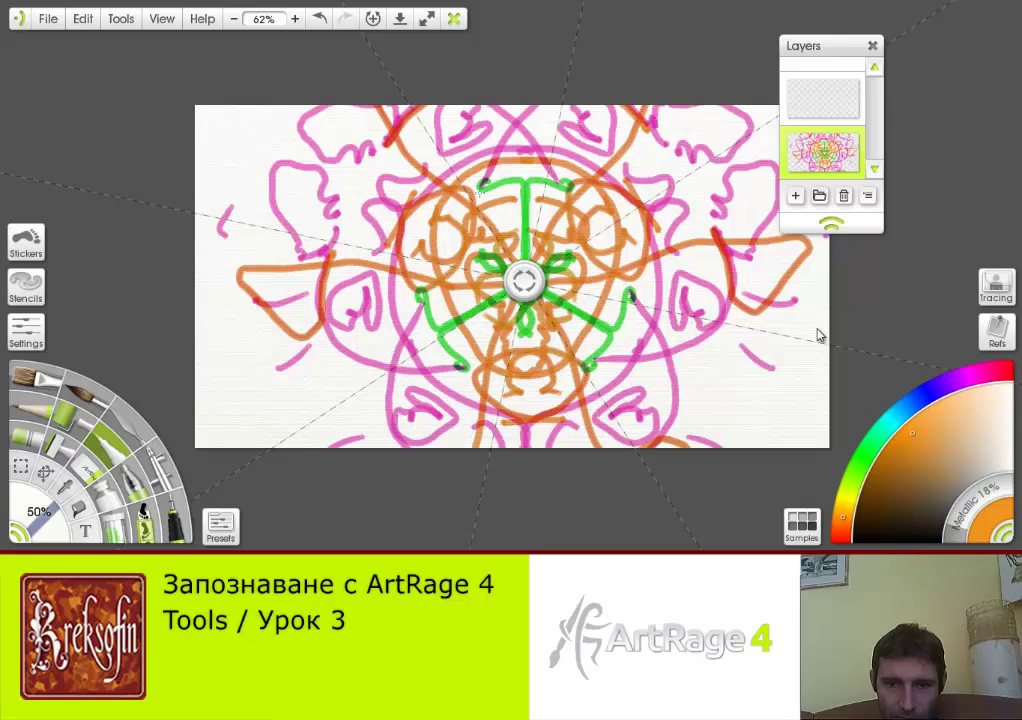
{"action": "right_click", "coordinate": [525, 280]}
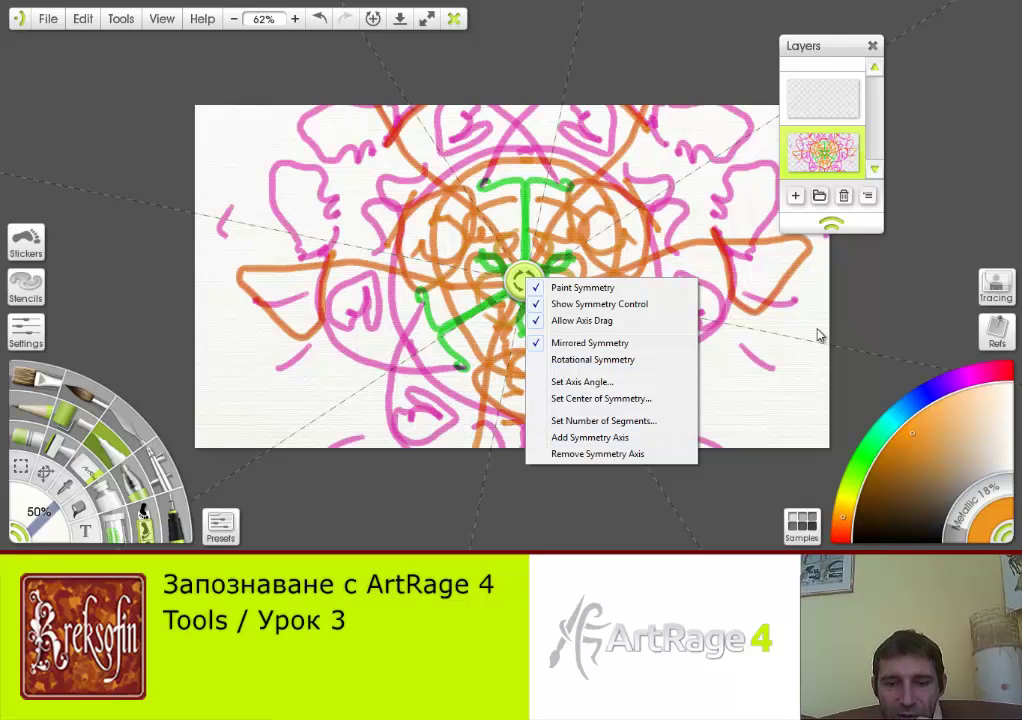
{"action": "left_click", "coordinate": [597, 454]}
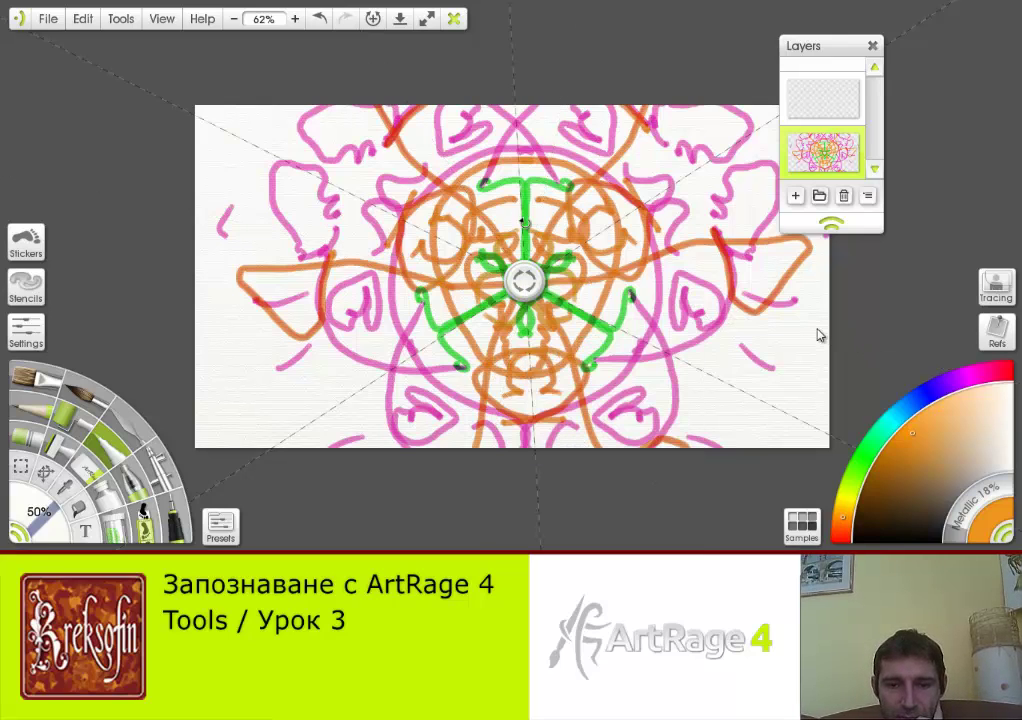
- Remove symmetry axes one at a time until a single axis is left
{"action": "right_click", "coordinate": [528, 281]}
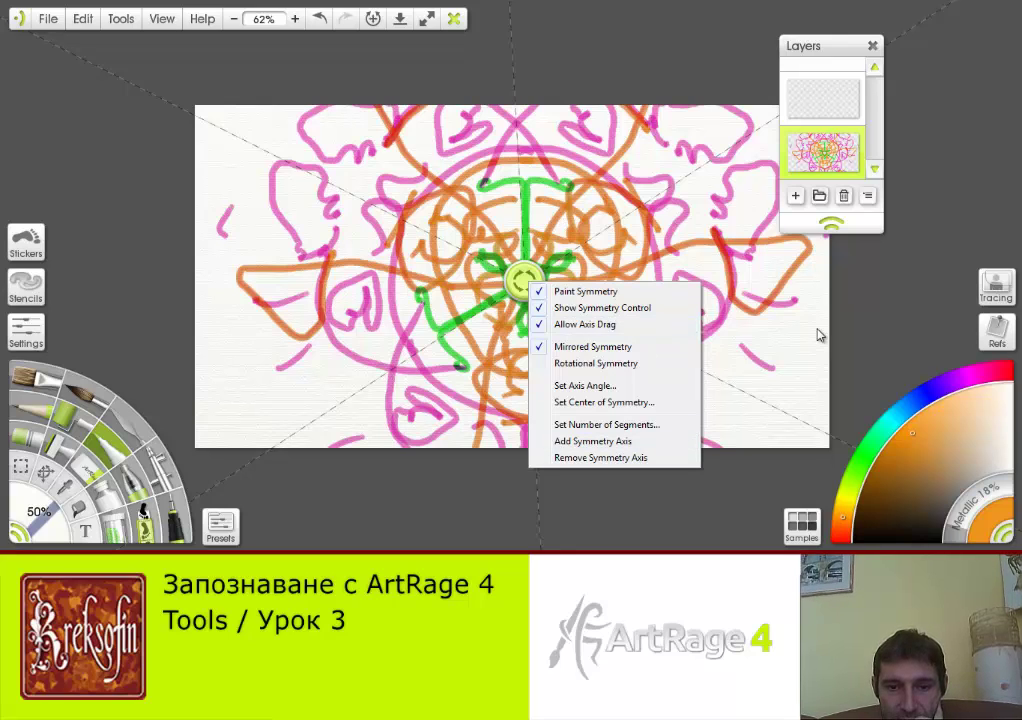
{"action": "right_click", "coordinate": [519, 280]}
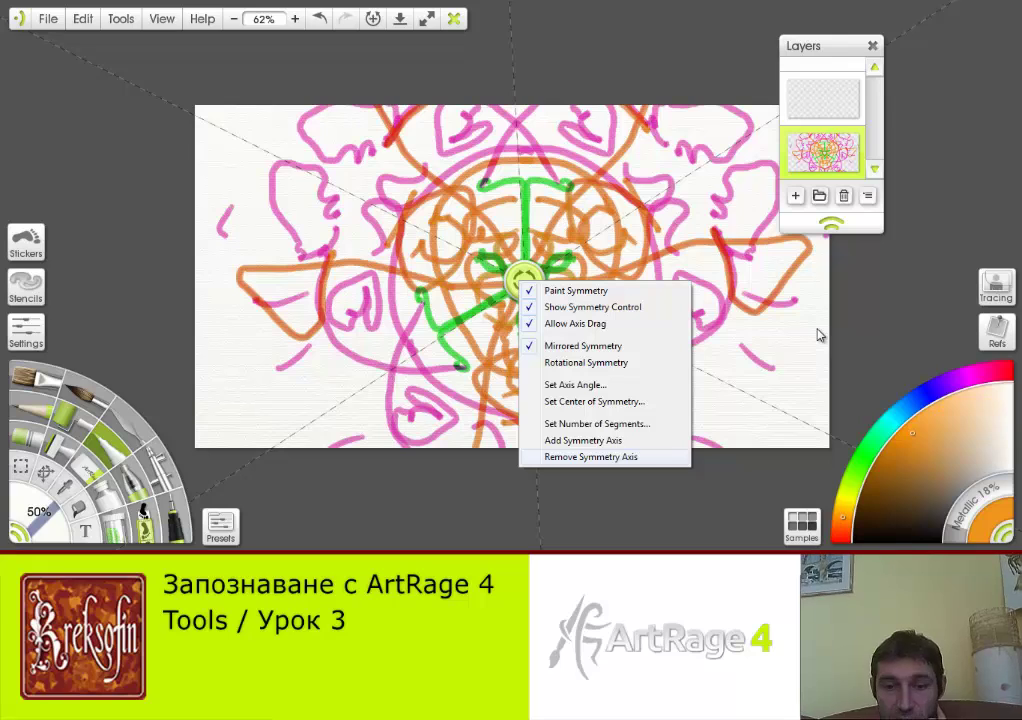
{"action": "left_click", "coordinate": [590, 457]}
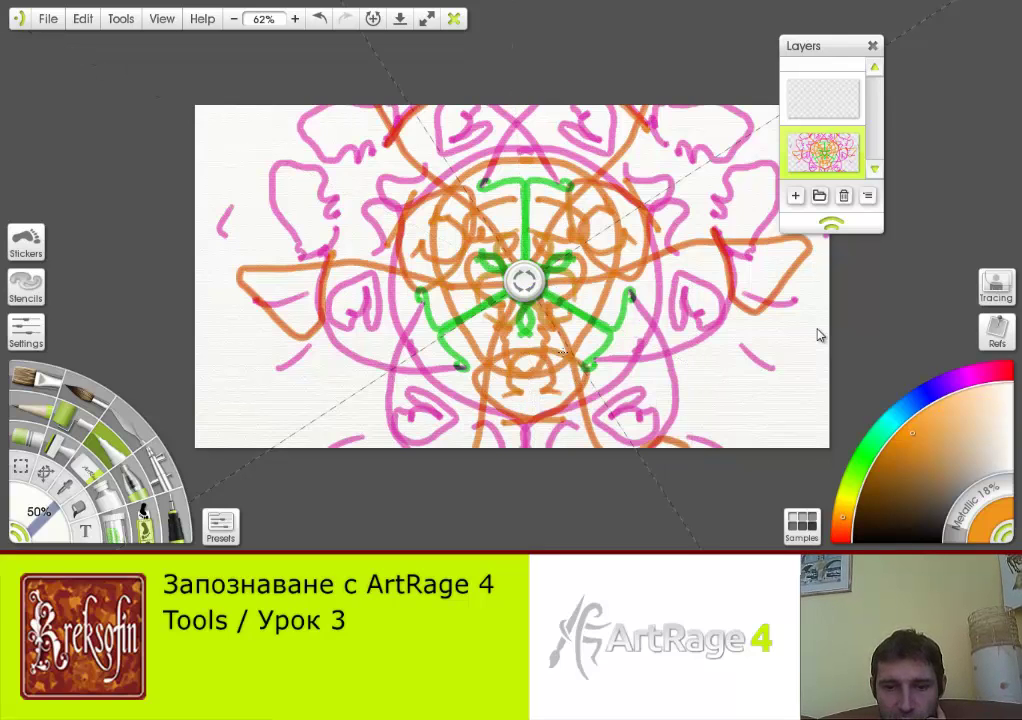
{"action": "right_click", "coordinate": [526, 284]}
{"action": "left_click", "coordinate": [598, 458]}
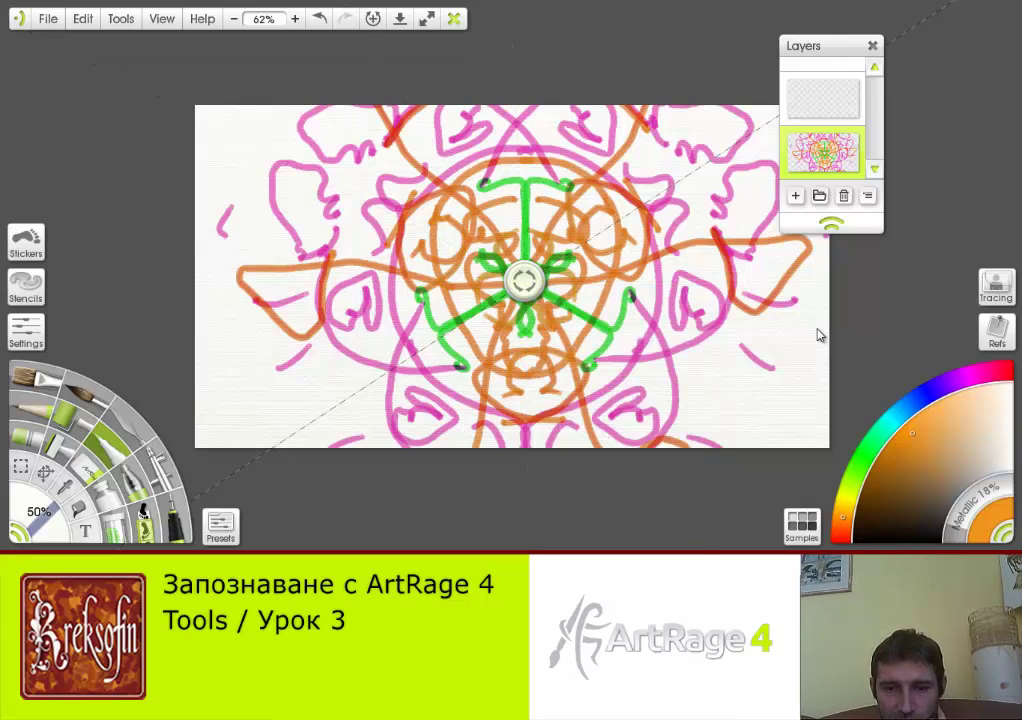
- Add a second symmetry axis and set the axis angle to 0 degrees
{"action": "right_click", "coordinate": [529, 282]}
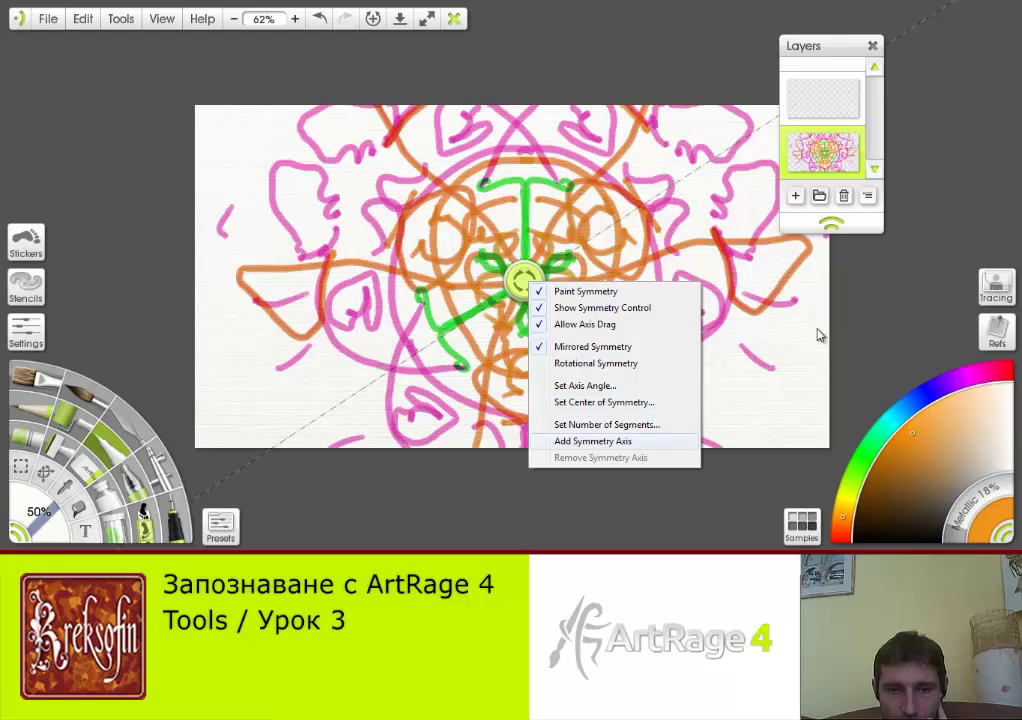
{"action": "left_click", "coordinate": [593, 441]}
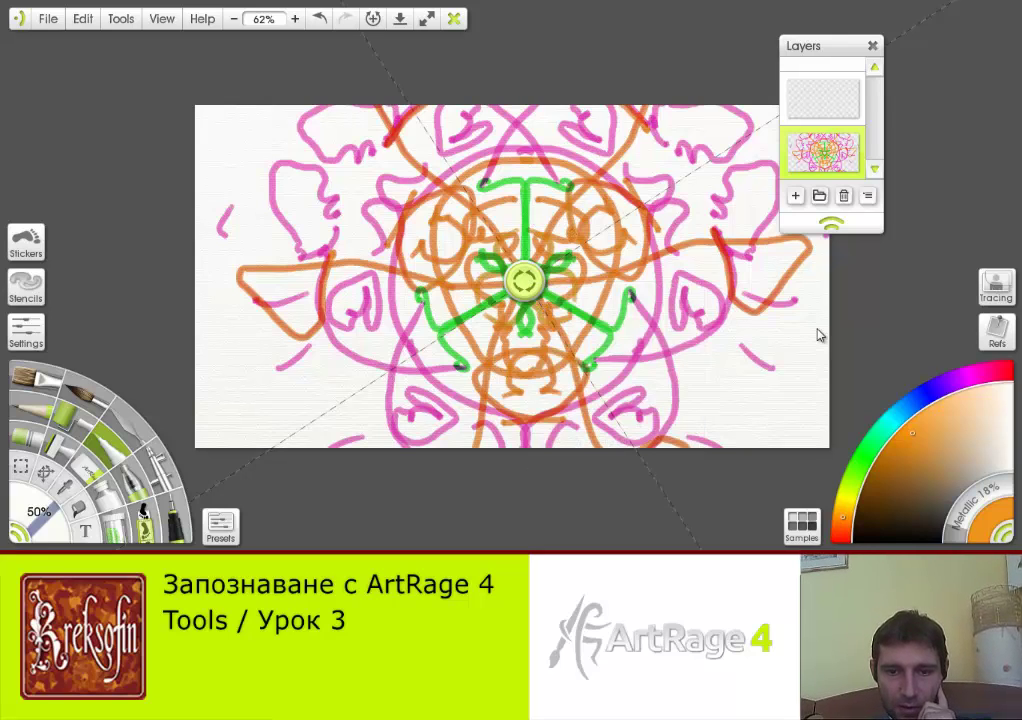
{"action": "right_click", "coordinate": [528, 280]}
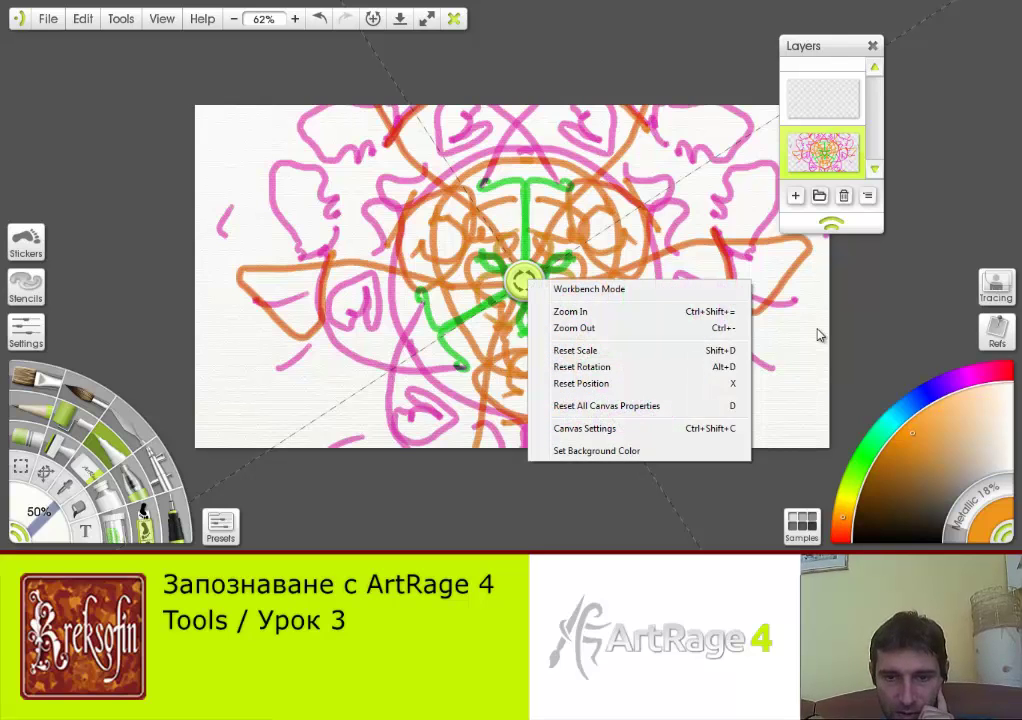
{"action": "right_click", "coordinate": [524, 284]}
{"action": "left_click", "coordinate": [600, 388]}
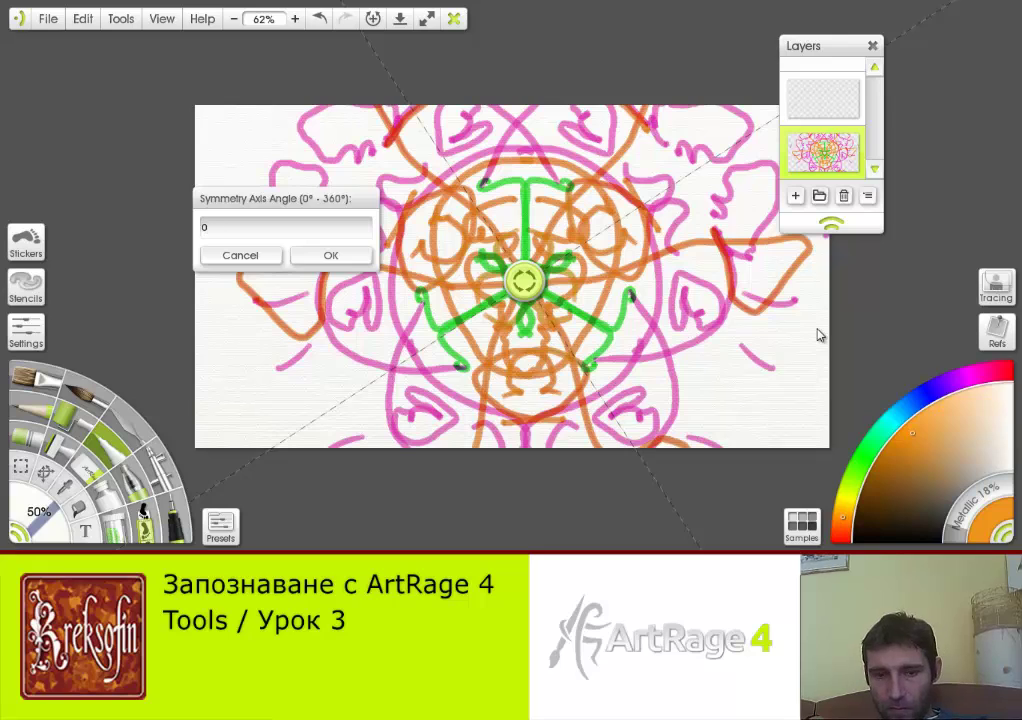
{"action": "key", "text": "Return"}
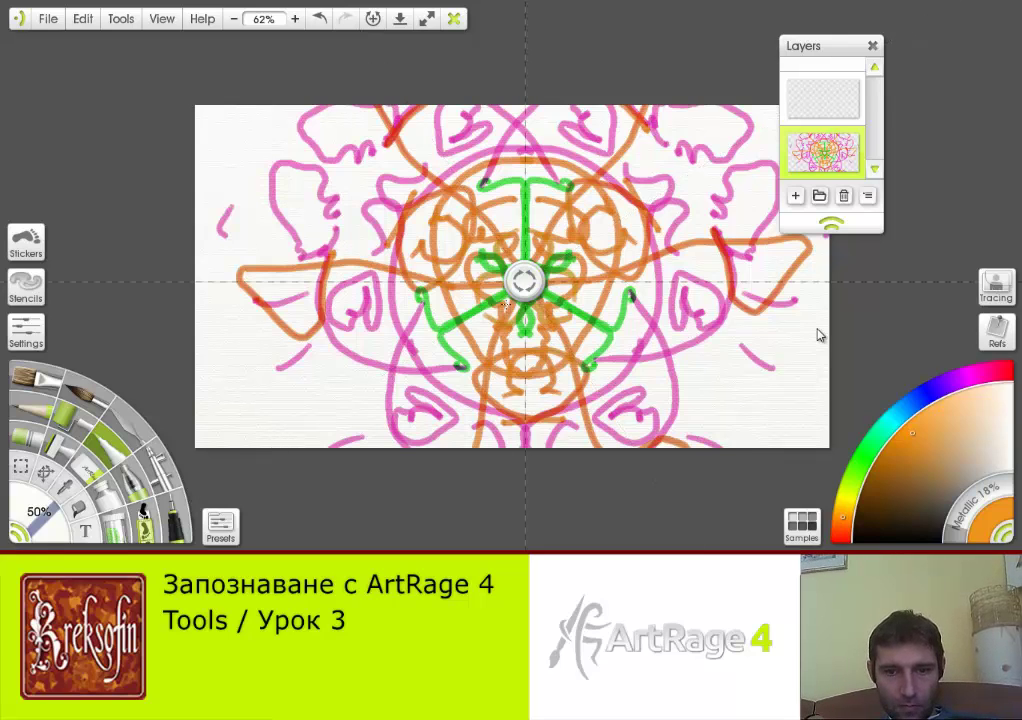
- Select the whole canvas and delete the painted pattern from the current layer
{"action": "key", "text": "ctrl+a"}
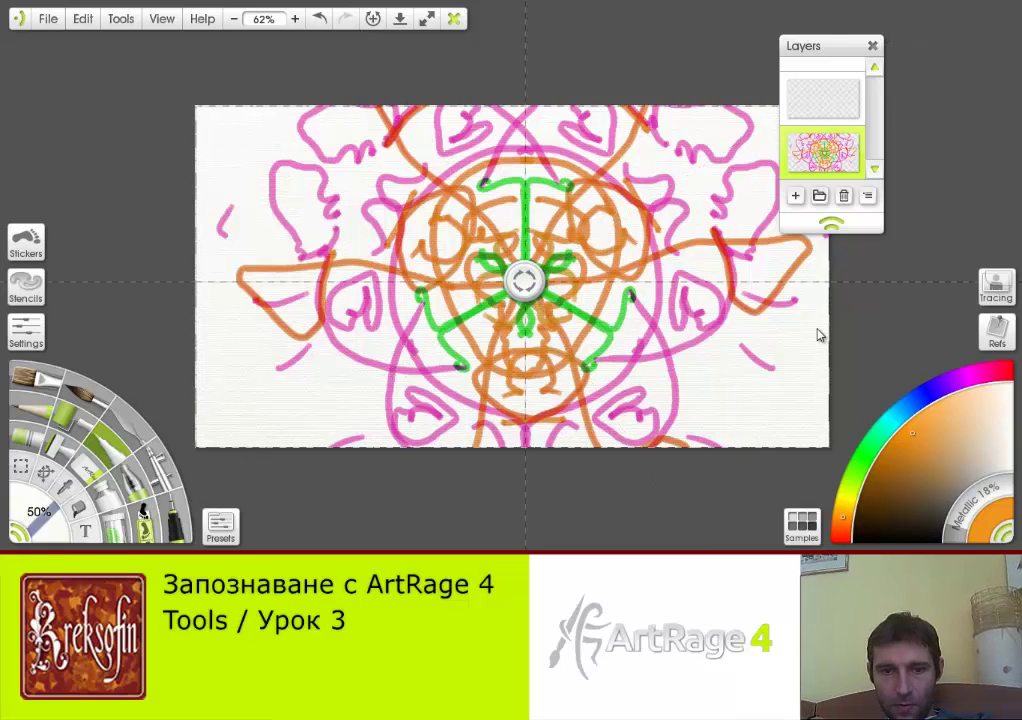
{"action": "key", "text": "Delete"}
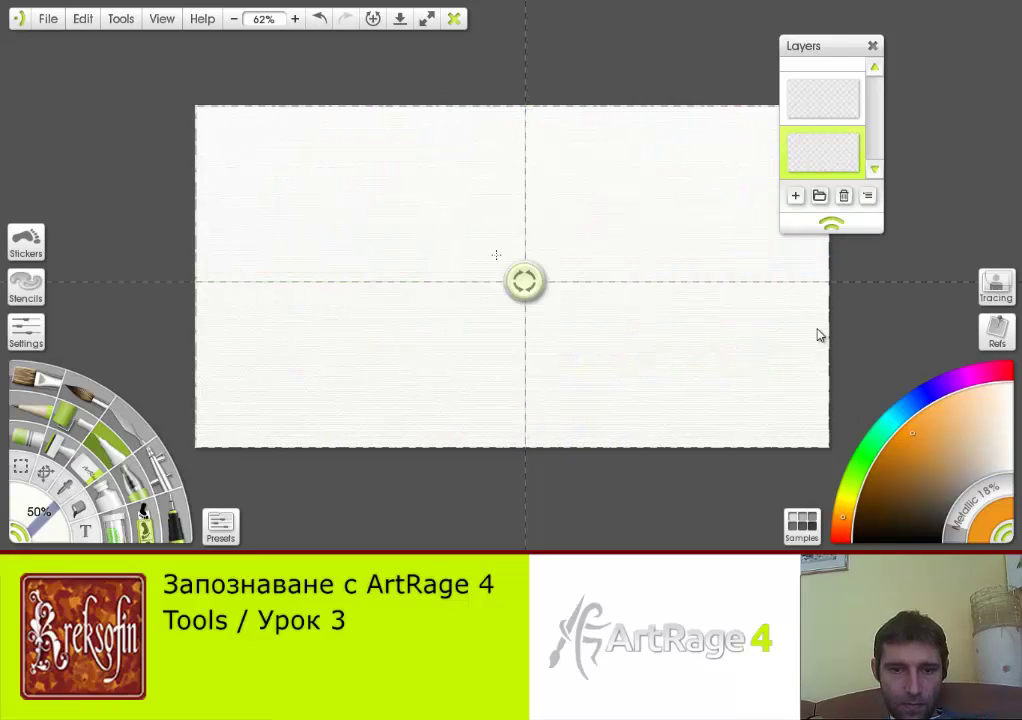
- Paint a rounded orange face-like outline with short inner strokes, mirrored across both symmetry axes into all four quadrants
{"action": "key", "text": "ctrl+d"}
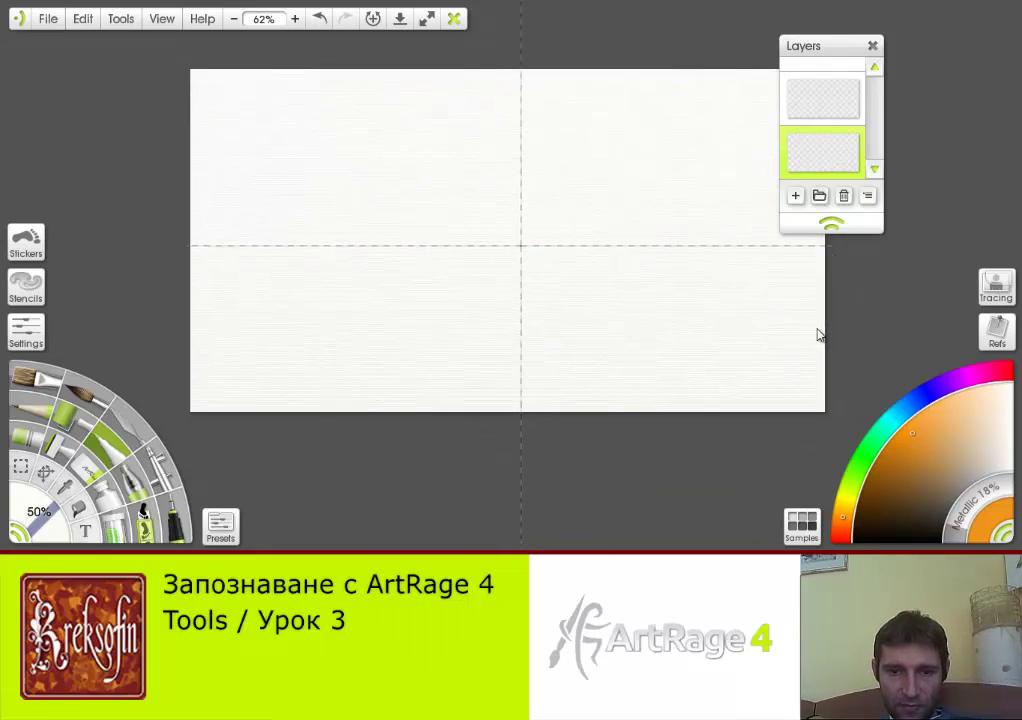
{"action": "left_click_drag", "start_coordinate": [509, 291], "coordinate": [506, 288]}
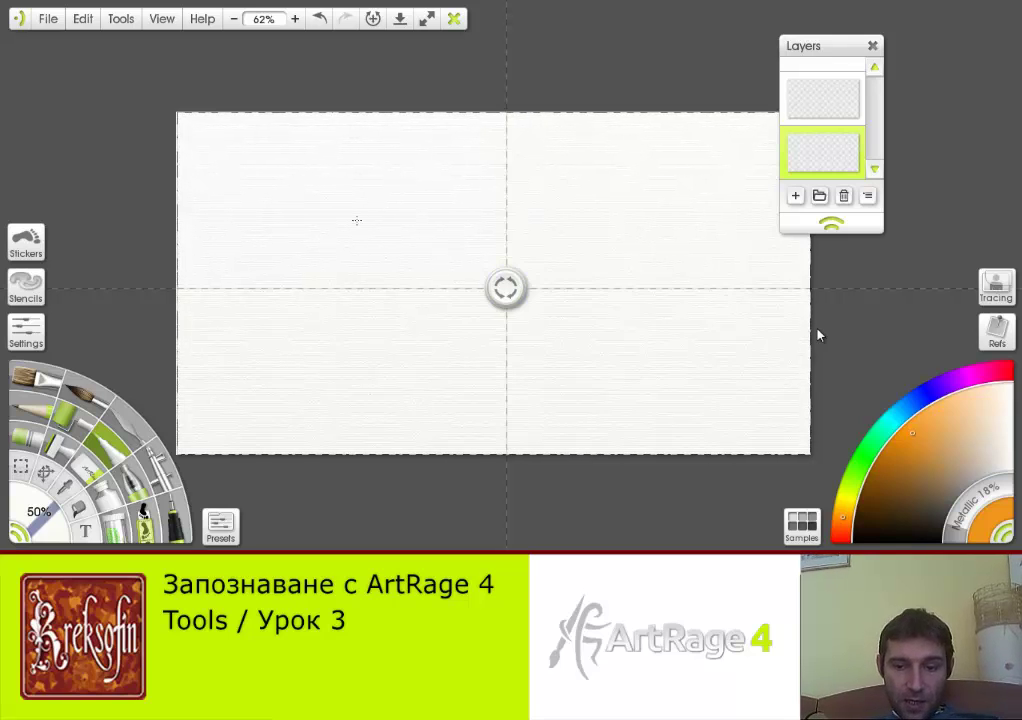
{"action": "mouse_move", "coordinate": [387, 219]}
{"action": "left_mouse_down"}
{"action": "mouse_move", "coordinate": [594, 234]}
{"action": "mouse_move", "coordinate": [336, 228]}
{"action": "mouse_move", "coordinate": [384, 231]}
{"action": "left_mouse_up"}
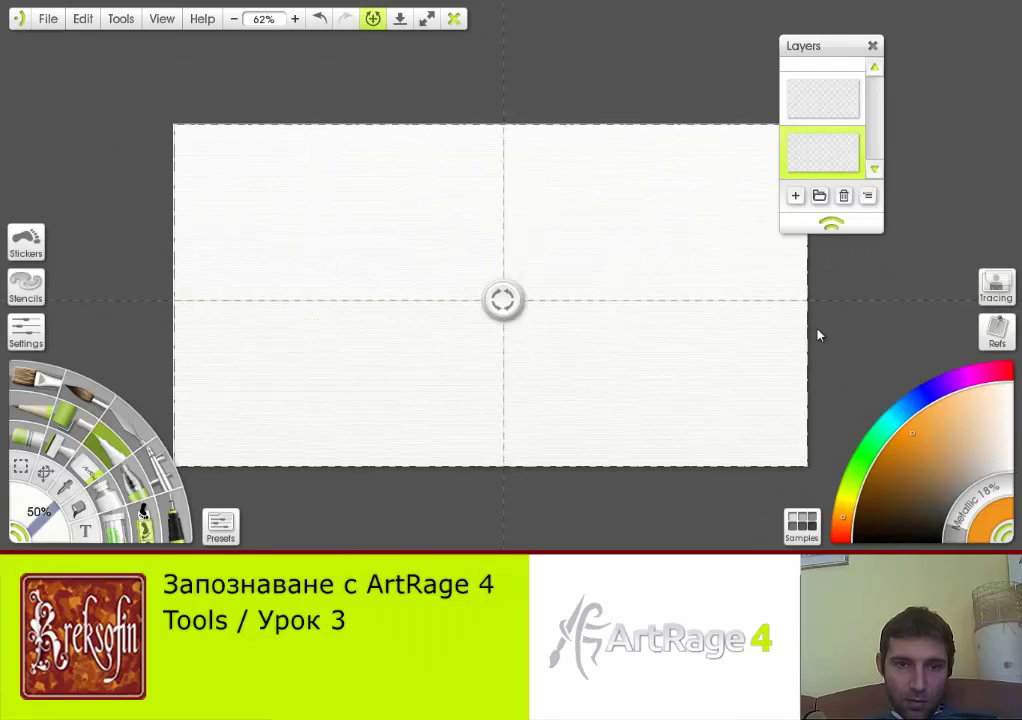
{"action": "left_click", "coordinate": [373, 19]}
{"action": "scroll", "coordinate": [817, 335], "scroll_direction": "up", "scroll_amount": 4}
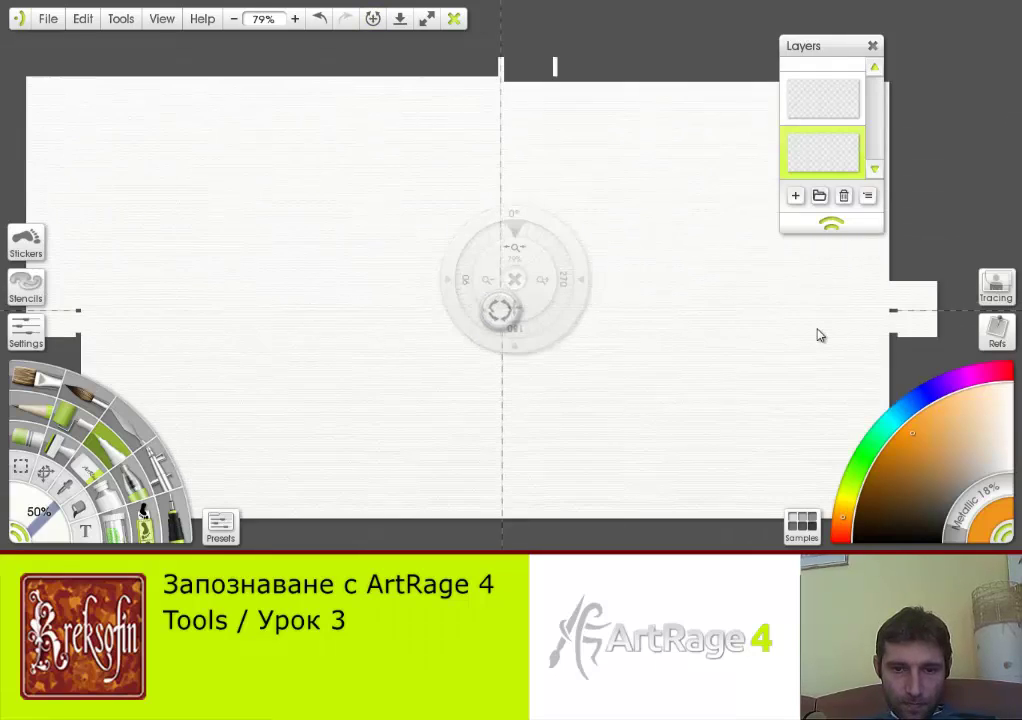
{"action": "scroll", "coordinate": [817, 335], "scroll_direction": "down", "scroll_amount": 1}
{"action": "key", "text": "ctrl+z"}
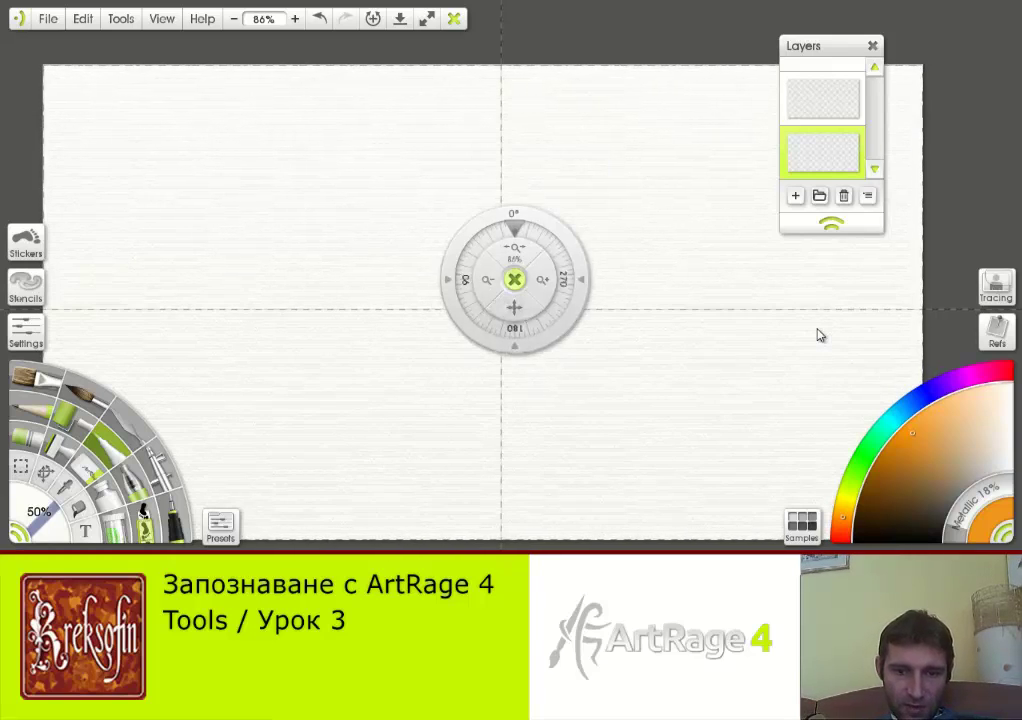
{"action": "left_click", "coordinate": [514, 279]}
{"action": "mouse_move", "coordinate": [467, 272]}
{"action": "left_mouse_down"}
{"action": "mouse_move", "coordinate": [482, 252]}
{"action": "mouse_move", "coordinate": [451, 219]}
{"action": "mouse_move", "coordinate": [446, 226]}
{"action": "left_mouse_up"}
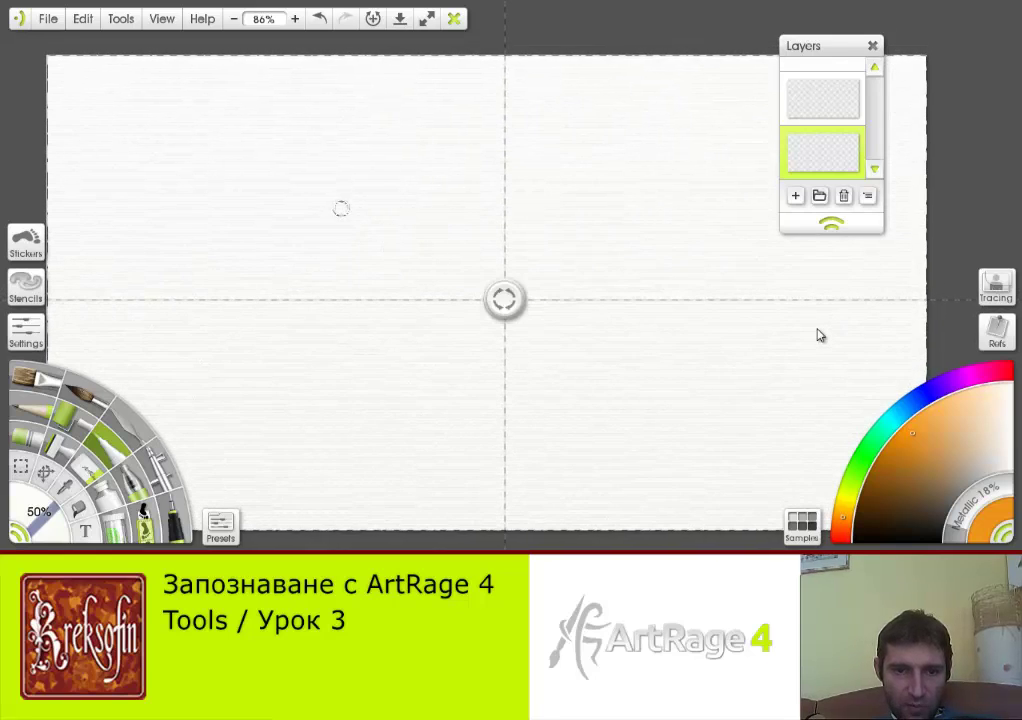
{"action": "mouse_move", "coordinate": [377, 173]}
{"action": "left_mouse_down"}
{"action": "mouse_move", "coordinate": [362, 224]}
{"action": "mouse_move", "coordinate": [429, 239]}
{"action": "mouse_move", "coordinate": [432, 166]}
{"action": "mouse_move", "coordinate": [407, 136]}
{"action": "mouse_move", "coordinate": [321, 157]}
{"action": "mouse_move", "coordinate": [363, 263]}
{"action": "mouse_move", "coordinate": [422, 263]}
{"action": "mouse_move", "coordinate": [456, 183]}
{"action": "mouse_move", "coordinate": [438, 105]}
{"action": "left_mouse_up"}
- Open the main User Content folder in the file explorer
{"action": "left_click", "coordinate": [121, 18]}
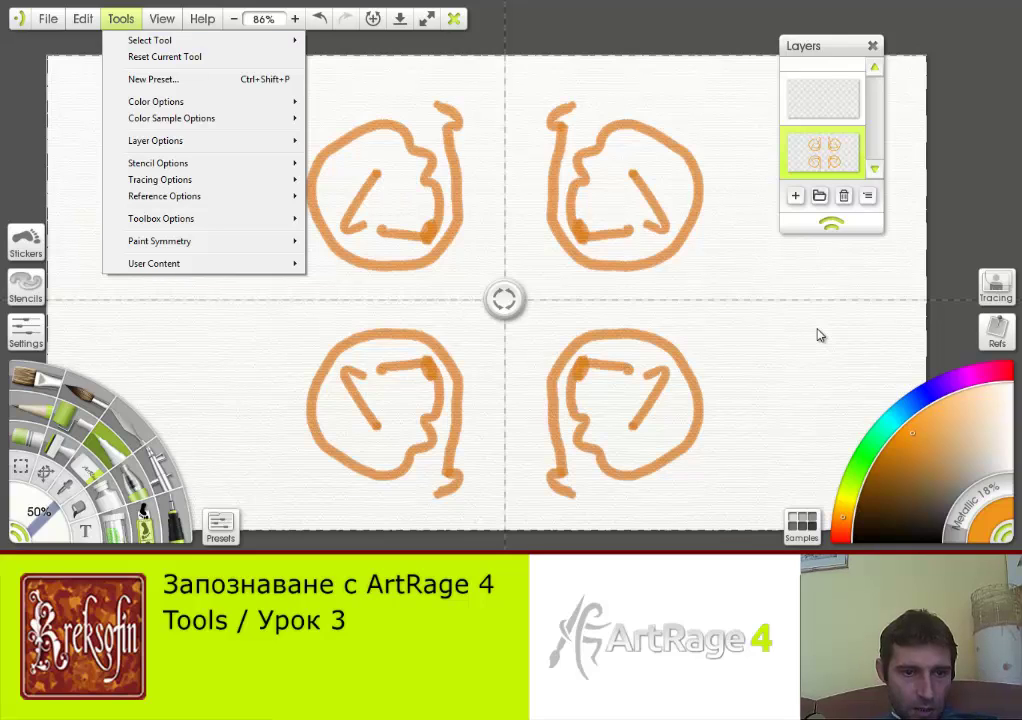
{"action": "mouse_move", "coordinate": [200, 263]}
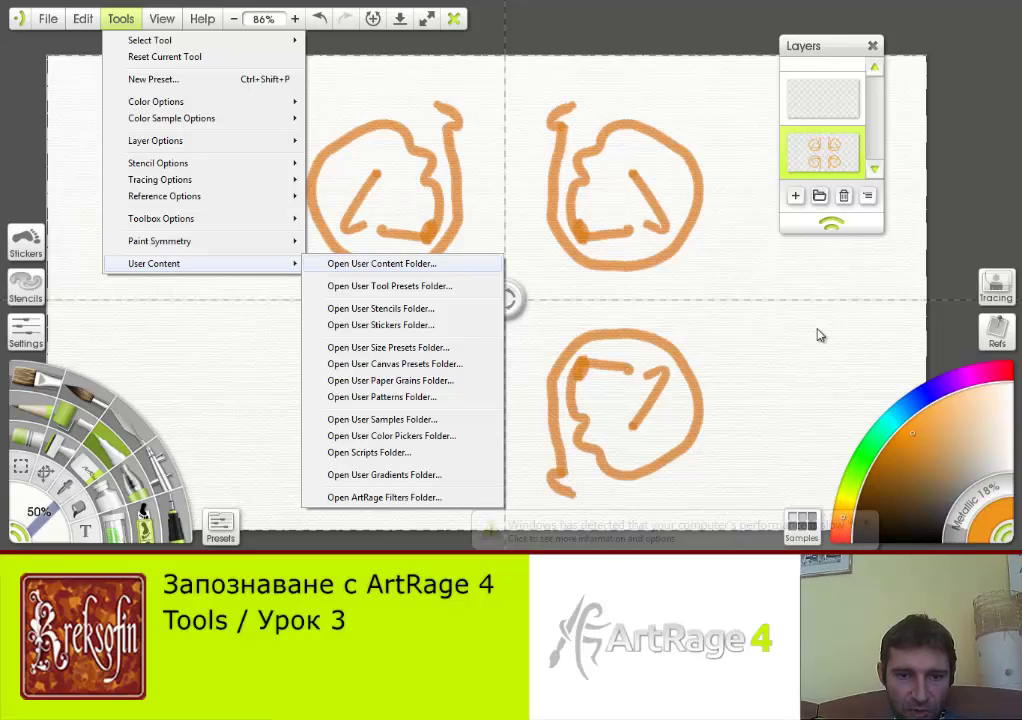
{"action": "key", "text": "Down"}
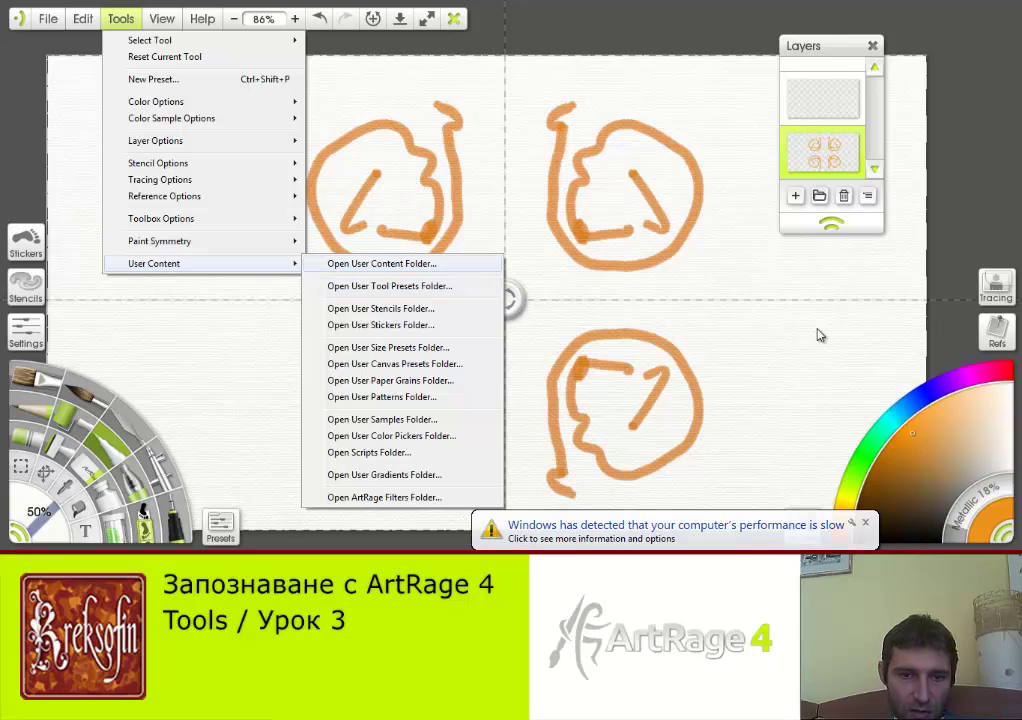
{"action": "key", "text": "Return"}
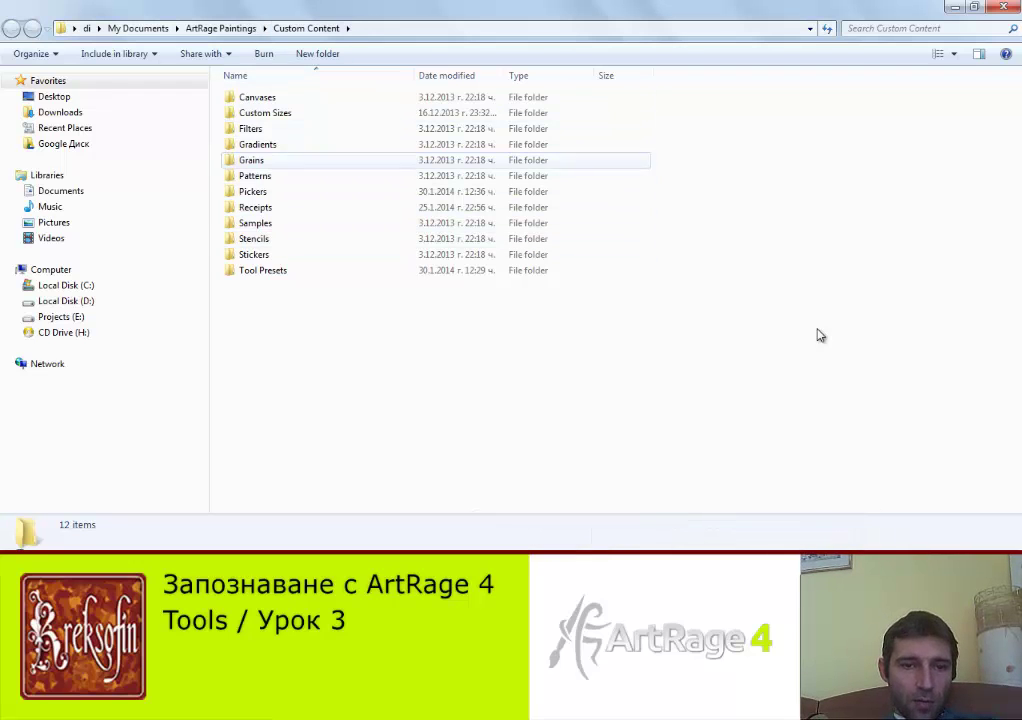
- Examine the Custom Content subfolders, including Gradients, Pickers, Stickers and Tool Presets, and return to ArtRage
{"action": "key", "text": "Down"}
{"action": "key", "text": "Down"}
{"action": "key", "text": "Down"}
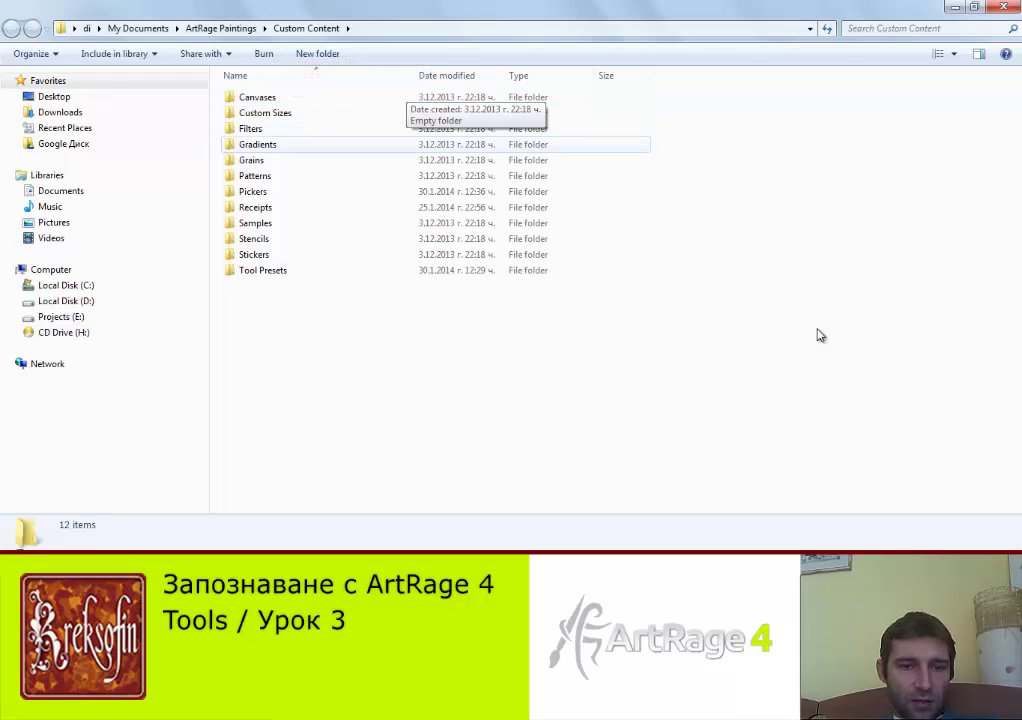
{"action": "key", "text": "Down"}
{"action": "key", "text": "Down"}
{"action": "key", "text": "Down"}
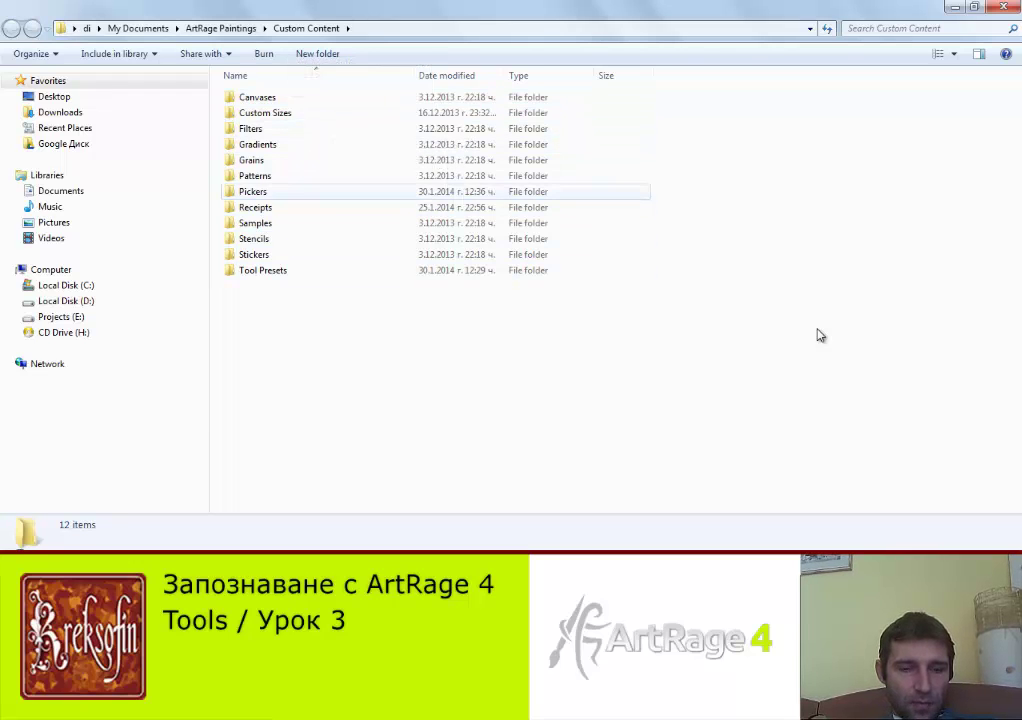
{"action": "key", "text": "Down"}
{"action": "key", "text": "Up"}
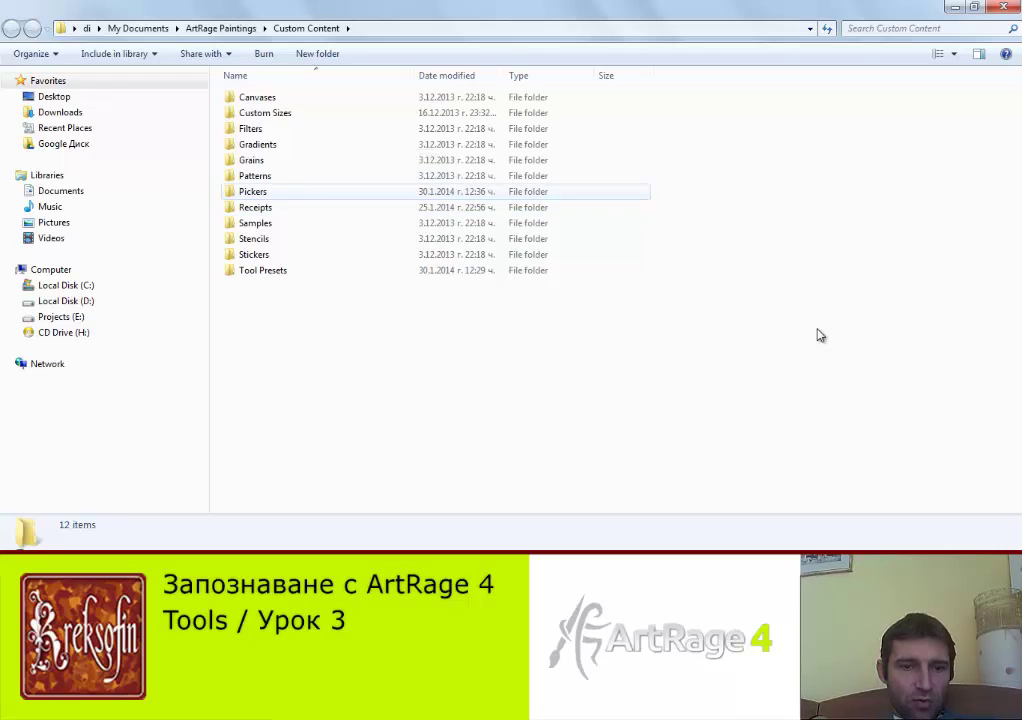
{"action": "key", "text": "Down"}
{"action": "key", "text": "Down"}
{"action": "key", "text": "Down"}
{"action": "key", "text": "Down"}
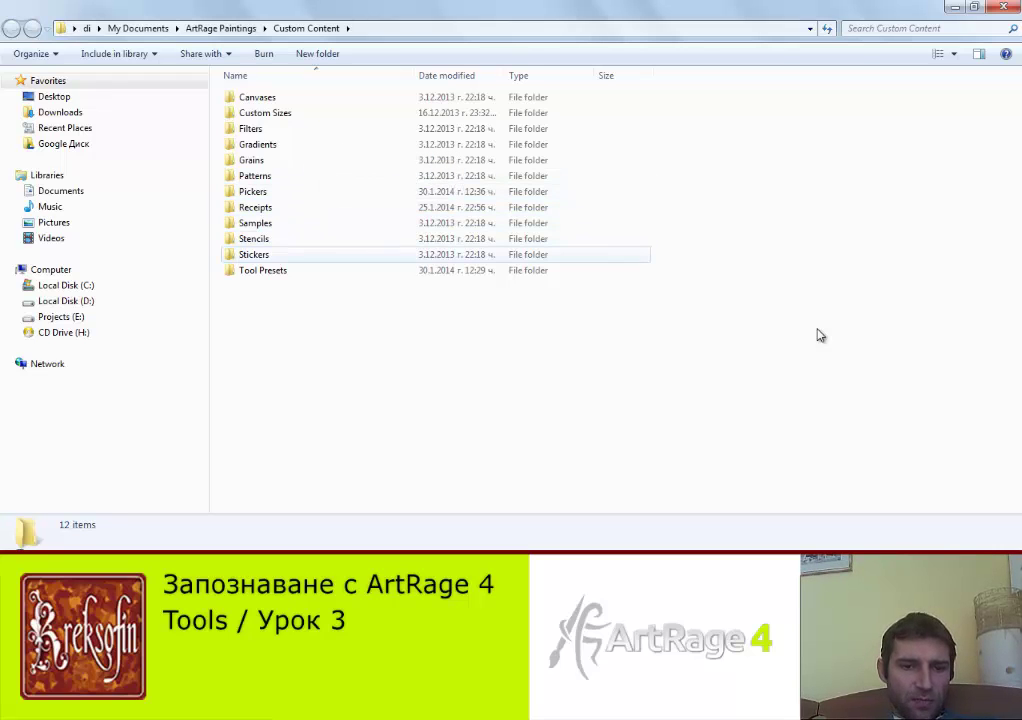
{"action": "key", "text": "Up"}
{"action": "key", "text": "Up"}
{"action": "key", "text": "Up"}
{"action": "key", "text": "Down"}
{"action": "key", "text": "Down"}
{"action": "key", "text": "Down"}
{"action": "key", "text": "Down"}
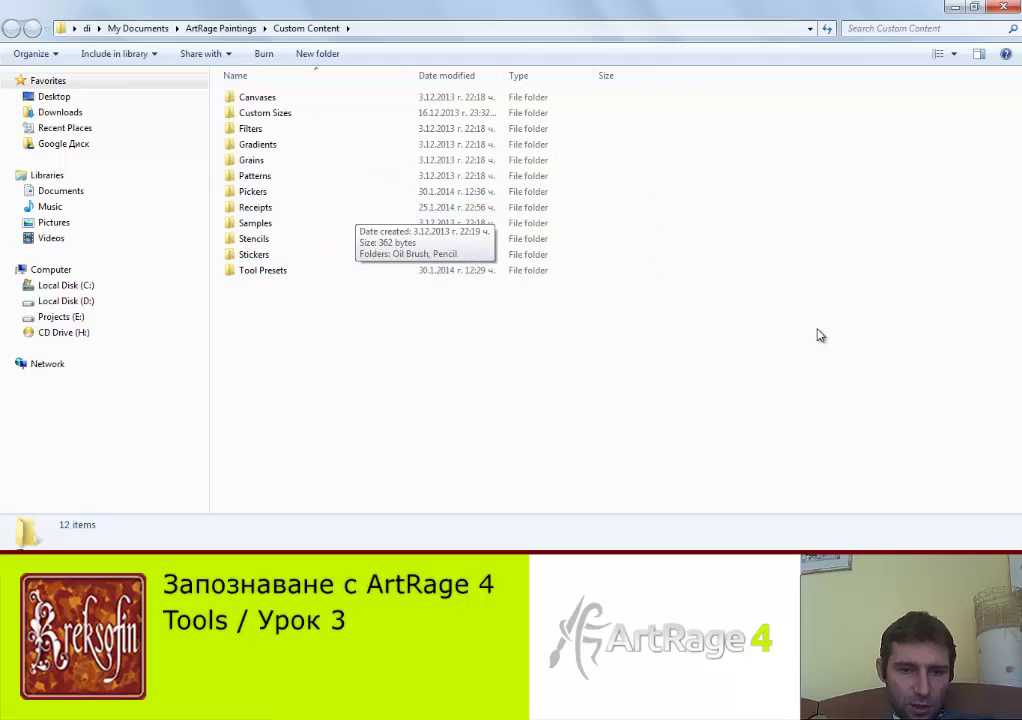
{"action": "left_click", "coordinate": [818, 335]}
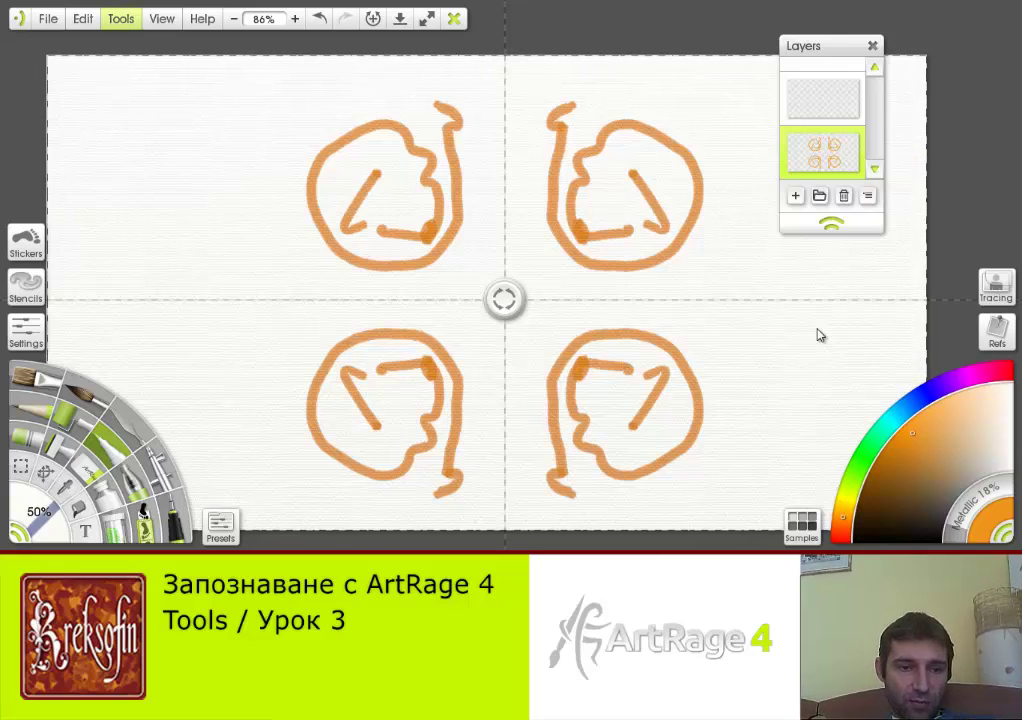
- Review the User Content commands for opening individual folders, such as Tool Presets, Stencils, Stickers and Color Pickers
{"action": "left_click", "coordinate": [121, 19]}
{"action": "mouse_move", "coordinate": [180, 263]}
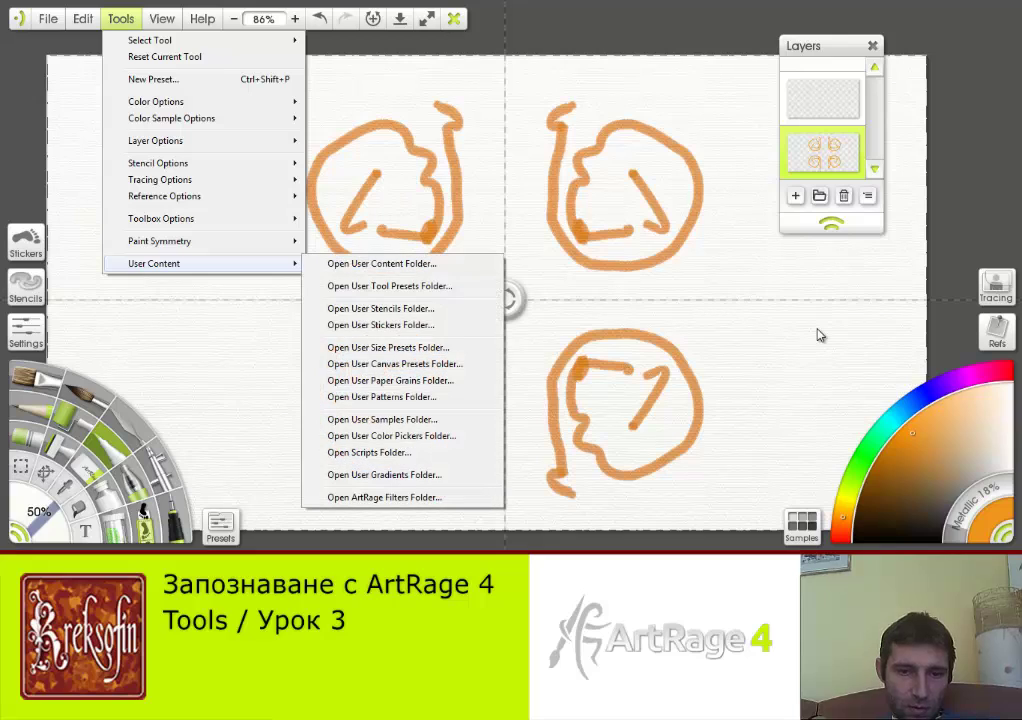
{"action": "key", "text": "Down"}
{"action": "key", "text": "Down"}
{"action": "key", "text": "Down"}
{"action": "key", "text": "Down"}
{"action": "key", "text": "Down"}
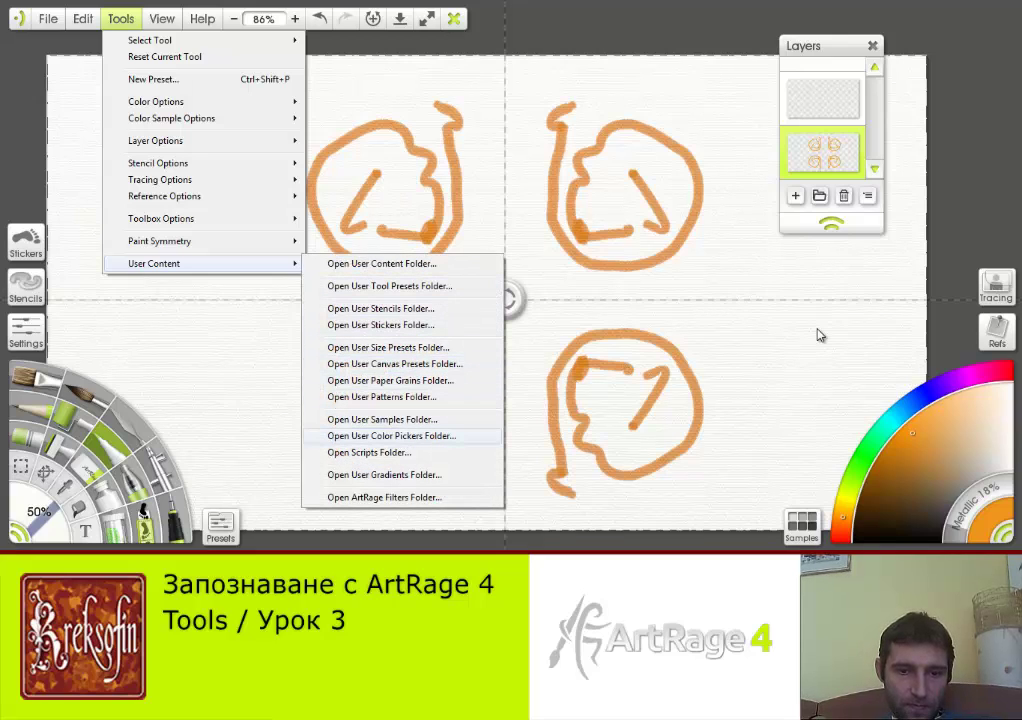
{"action": "key", "text": "Down"}
{"action": "key", "text": "Down"}
{"action": "key", "text": "Down"}
{"action": "key", "text": "Up"}
{"action": "key", "text": "Up"}
{"action": "key", "text": "Up"}
{"action": "key", "text": "Up"}
{"action": "key", "text": "Up"}
{"action": "key", "text": "Up"}
{"action": "key", "text": "Up"}
{"action": "key", "text": "Up"}
{"action": "key", "text": "Up"}
{"action": "key", "text": "Up"}
{"action": "key", "text": "Up"}
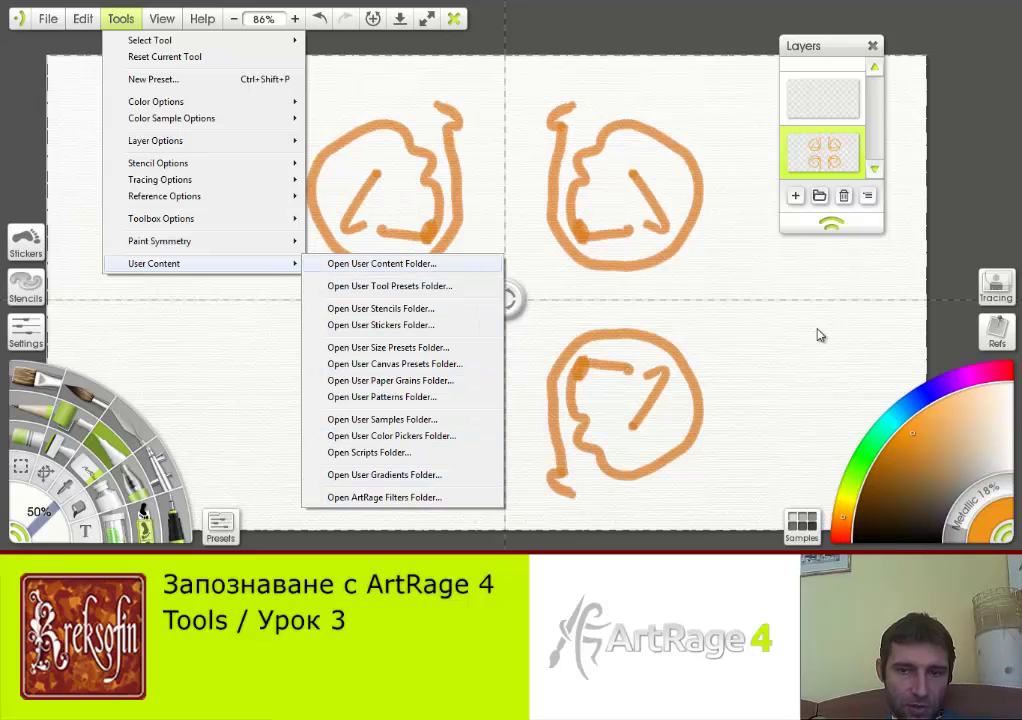
{"action": "key", "text": "Down"}
{"action": "key", "text": "Down"}
{"action": "key", "text": "Down"}
{"action": "key", "text": "Down"}
{"action": "key", "text": "Down"}
{"action": "key", "text": "Up"}
{"action": "key", "text": "Up"}
{"action": "key", "text": "Up"}
{"action": "key", "text": "Up"}
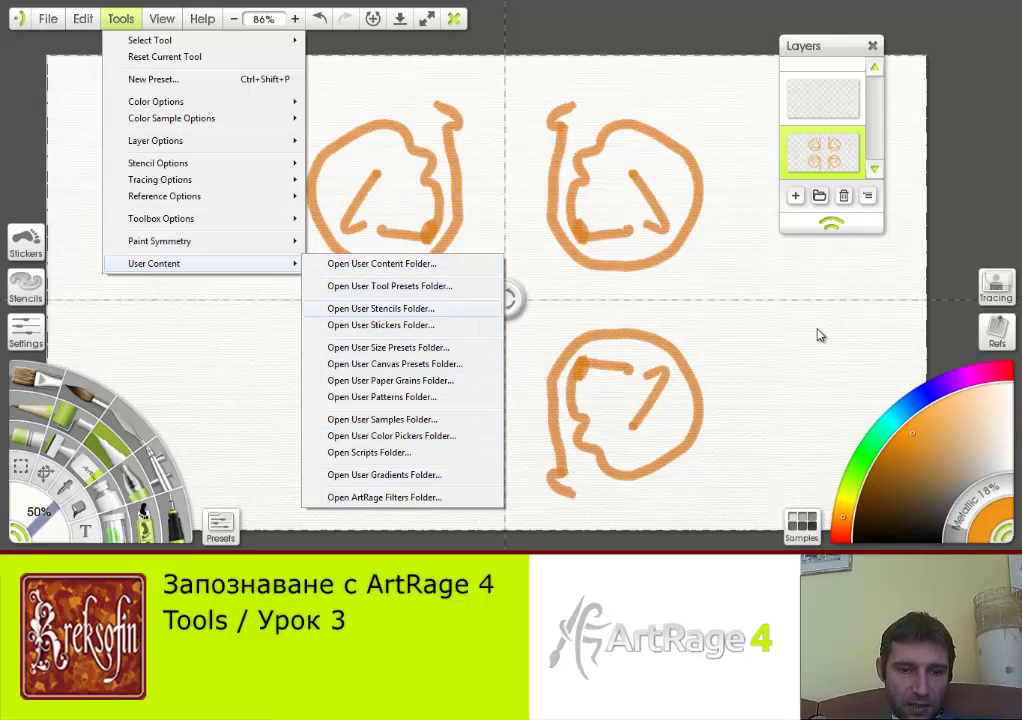
{"action": "key", "text": "Down"}
{"action": "key", "text": "Down"}
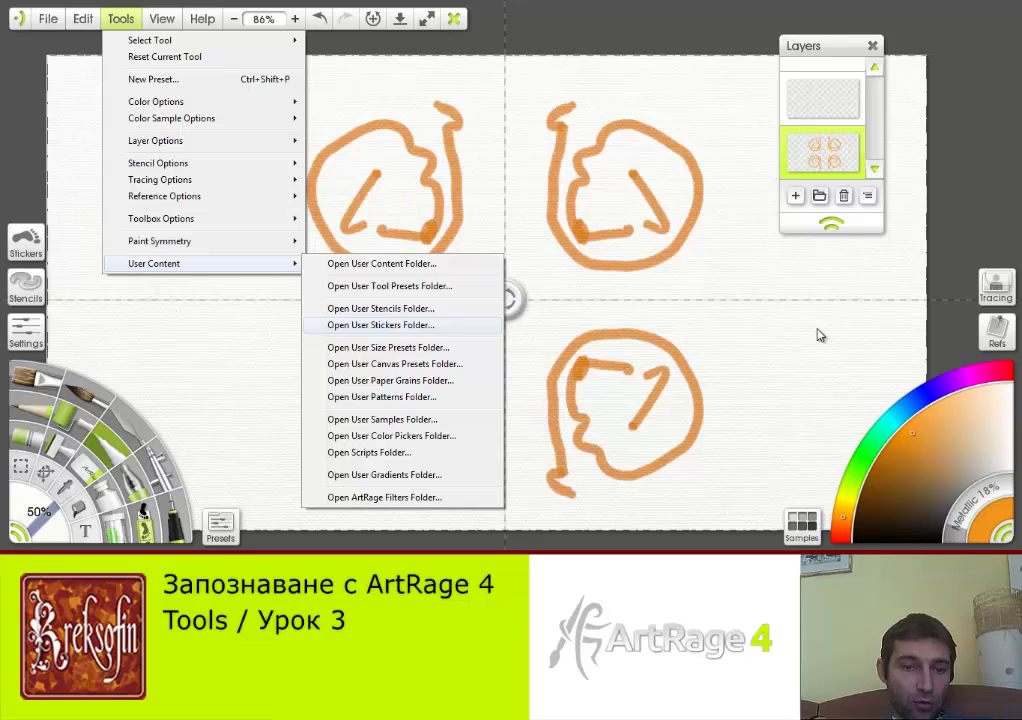
{"action": "key", "text": "Up"}
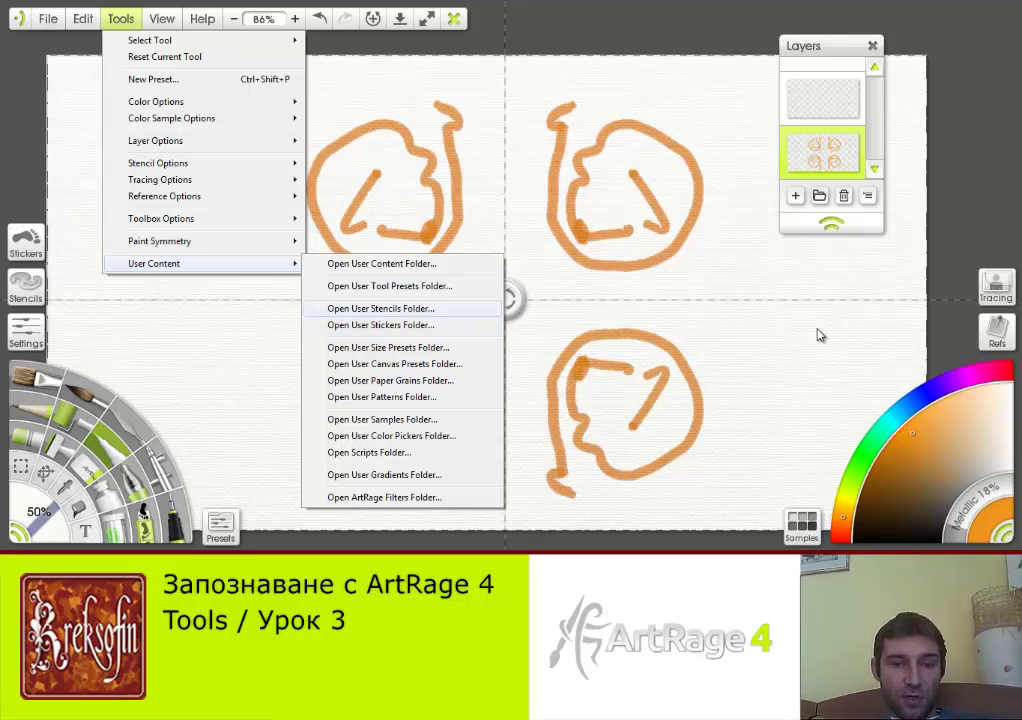
{"action": "key", "text": "Left"}
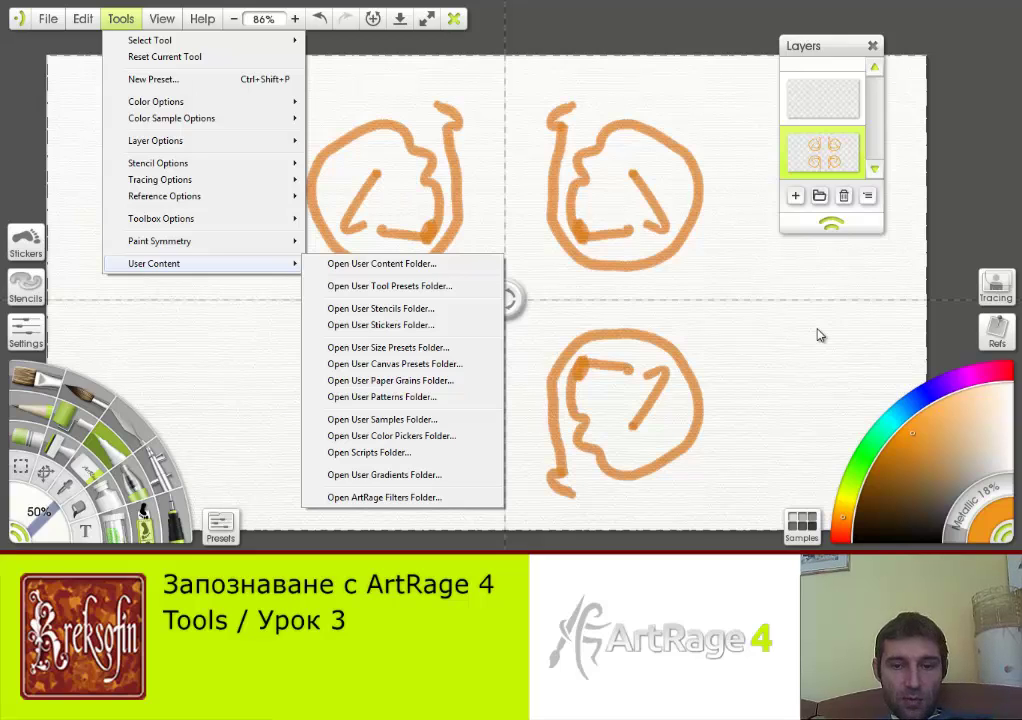
{"action": "key", "text": "Down"}
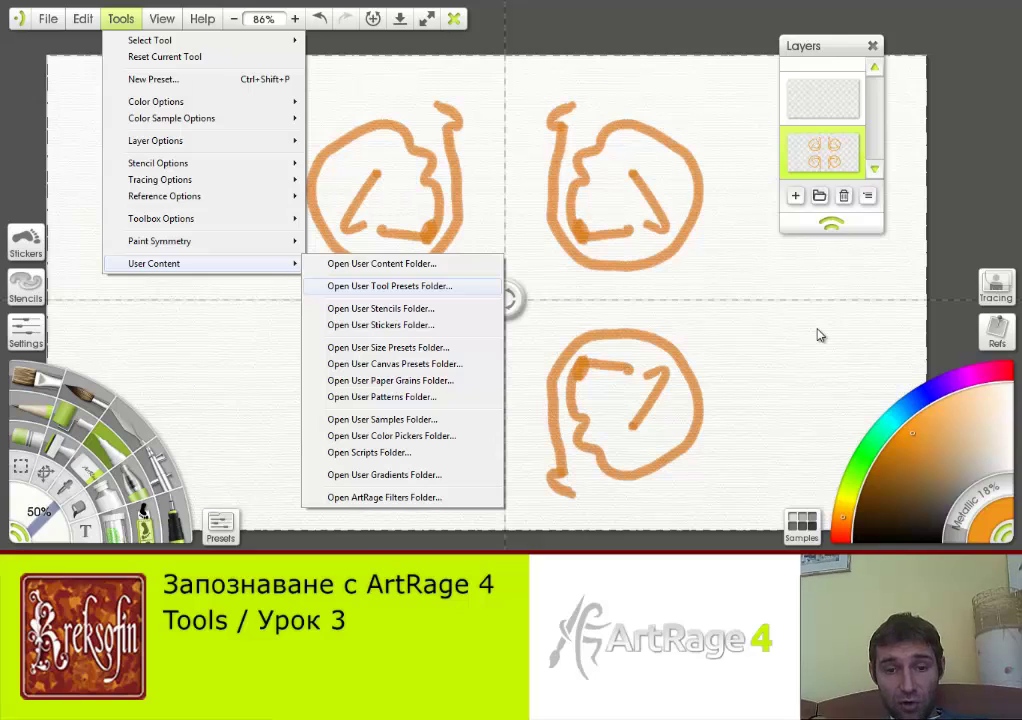
{"action": "left_click", "coordinate": [461, 221]}
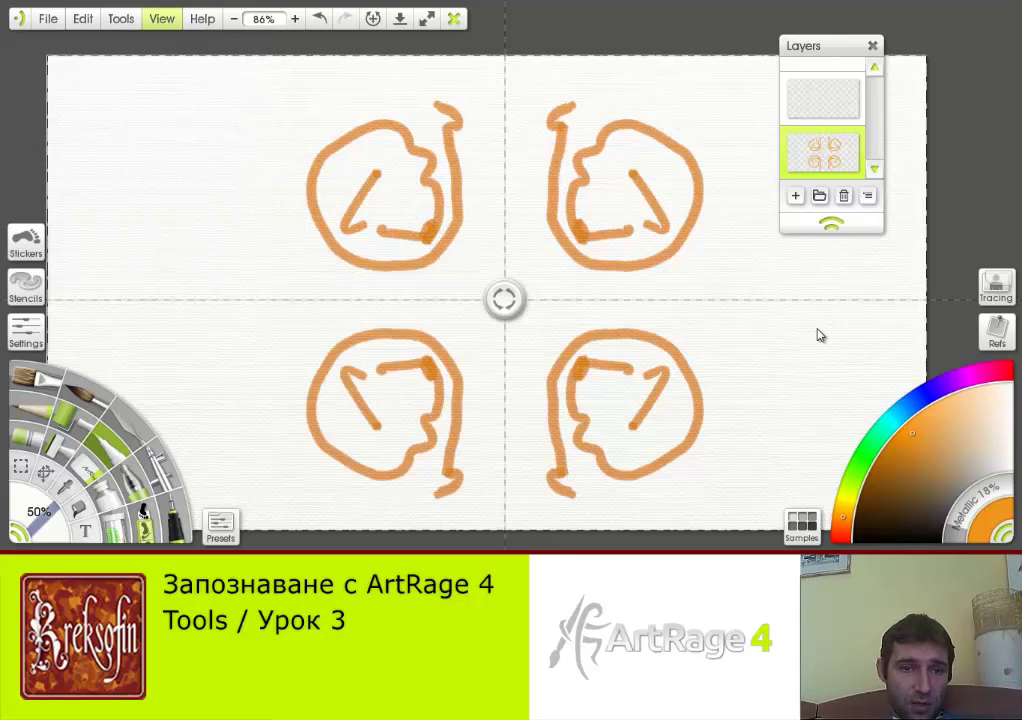
- Look over the available View commands and review the Tools commands once more without choosing any
{"action": "left_click", "coordinate": [162, 18]}
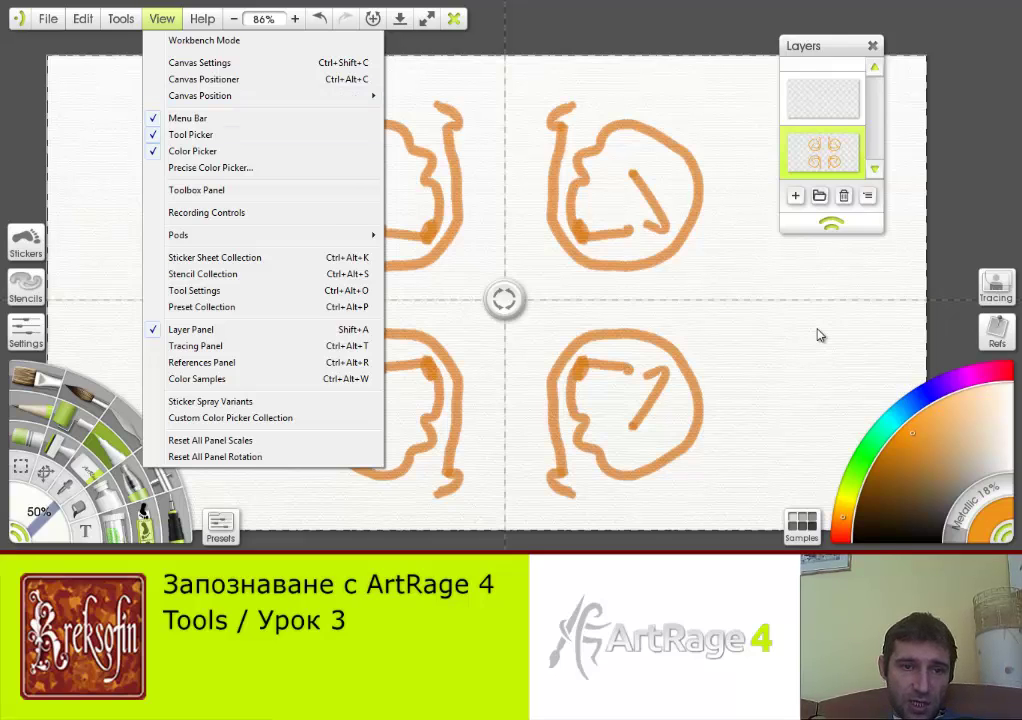
{"action": "mouse_move", "coordinate": [120, 19]}
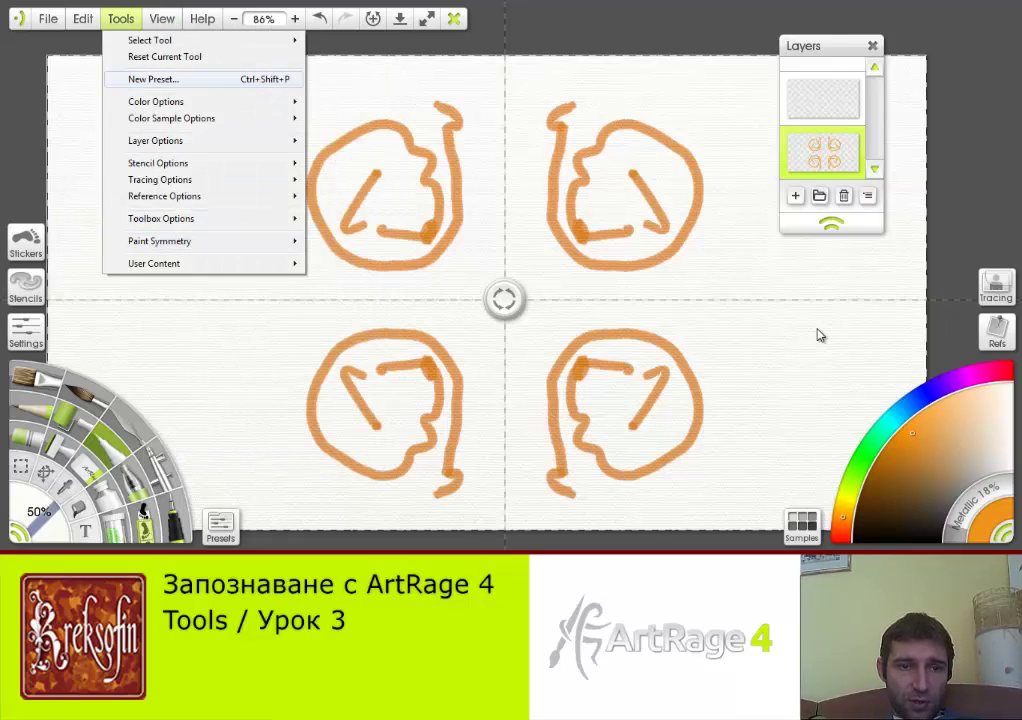
{"action": "key", "text": "Down"}
{"action": "key", "text": "Down"}
{"action": "key", "text": "Down"}
{"action": "key", "text": "Up"}
{"action": "key", "text": "Up"}
{"action": "key", "text": "Up"}
{"action": "key", "text": "Down"}
{"action": "key", "text": "Down"}
{"action": "key", "text": "Down"}
{"action": "key", "text": "Down"}
{"action": "key", "text": "Up"}
{"action": "key", "text": "Up"}
{"action": "key", "text": "Up"}
{"action": "key", "text": "Up"}
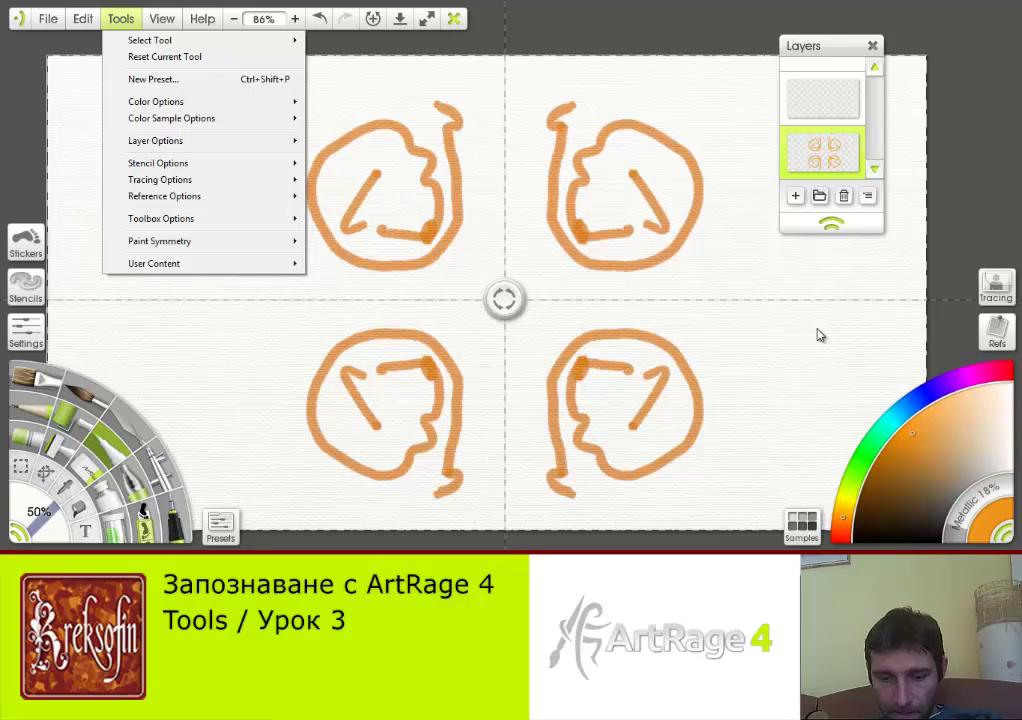
{"action": "key", "text": "Escape"}
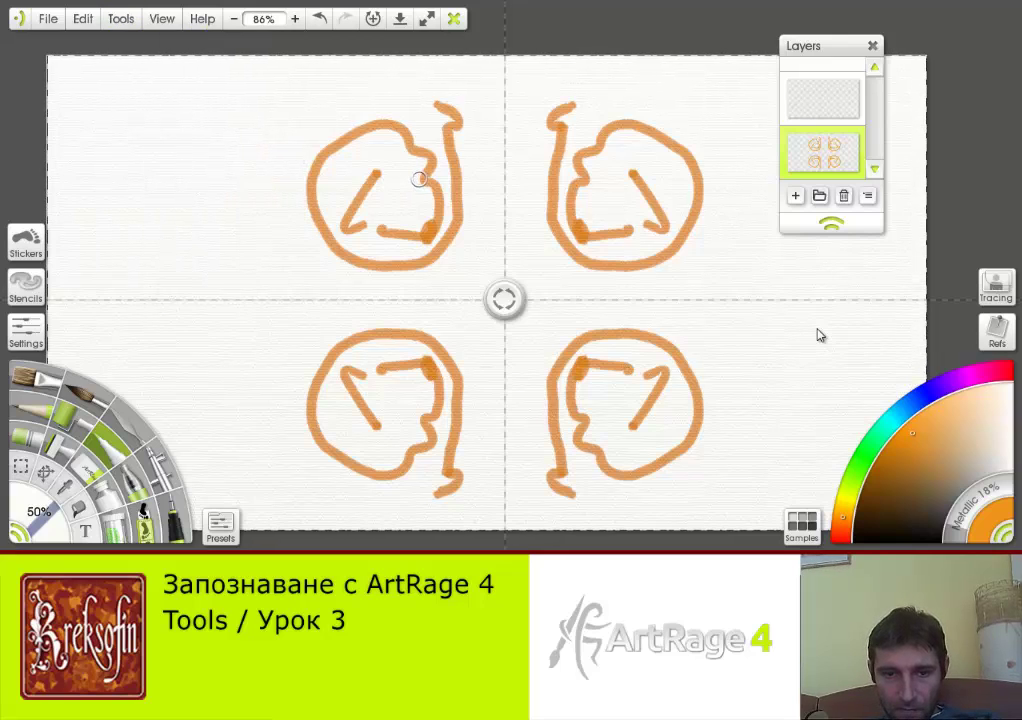